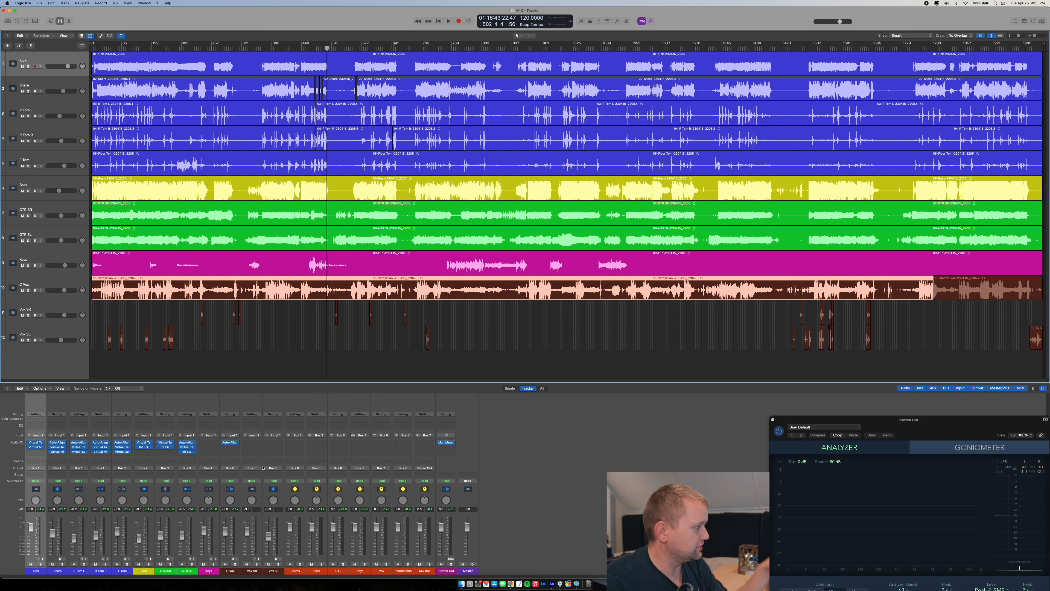
Solo the C Vox track and listen to it from about bar 472 and from about bar 794 onward
{"action": "mouse_move", "coordinate": [128, 453]}
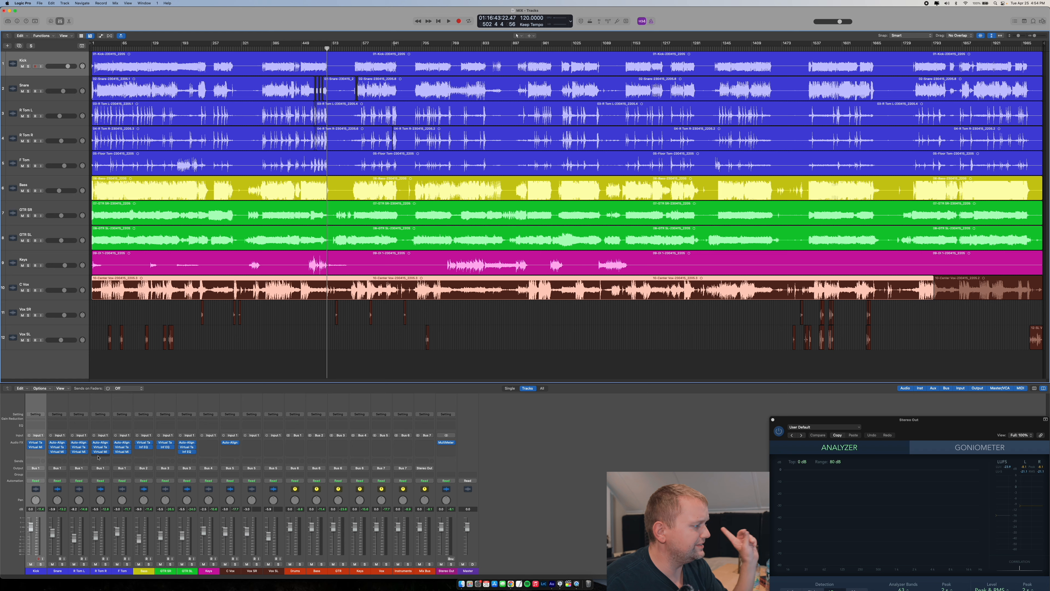
{"action": "left_click", "coordinate": [235, 564]}
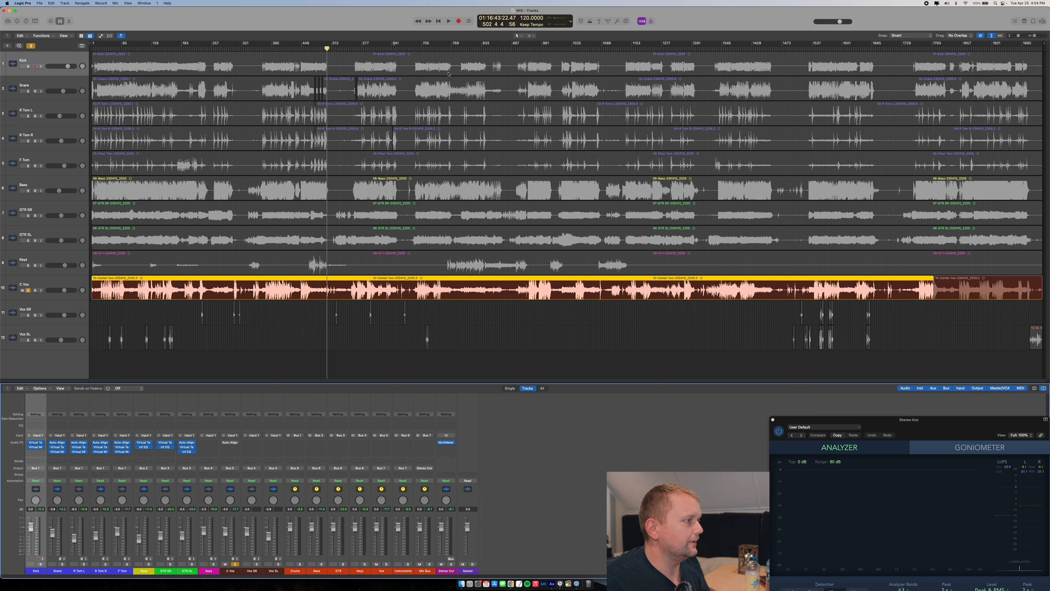
{"action": "key", "text": "space"}
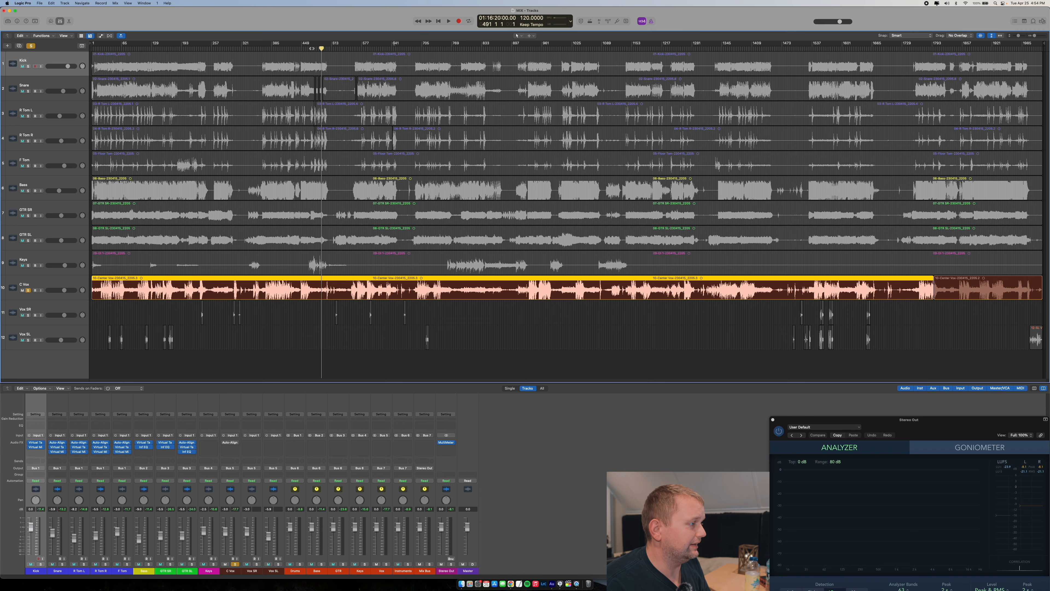
{"action": "left_click", "coordinate": [312, 47]}
{"action": "key", "text": "space"}
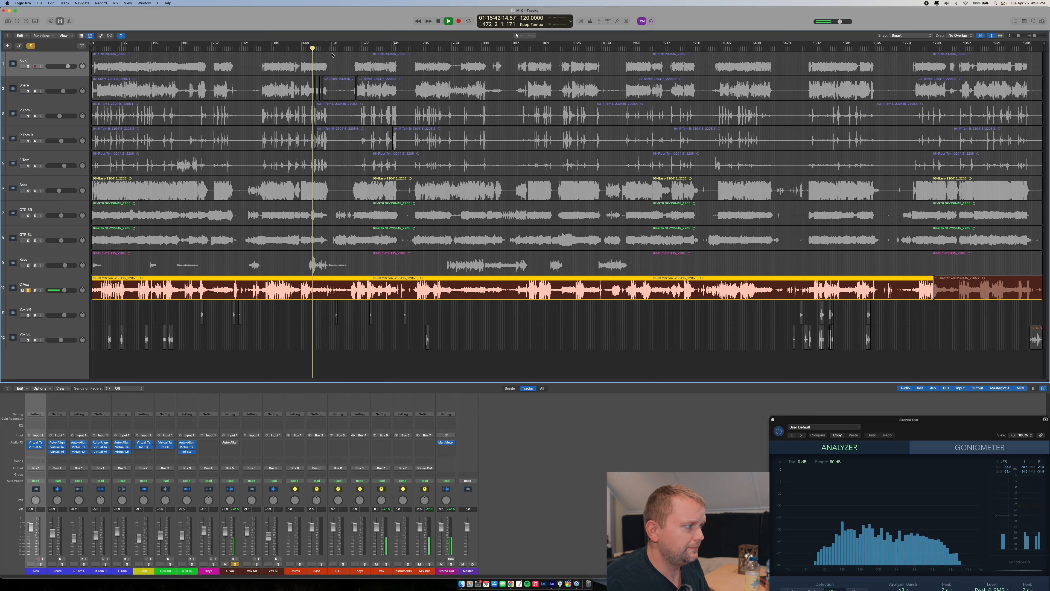
{"action": "key", "text": "space"}
{"action": "left_click", "coordinate": [464, 49]}
{"action": "key", "text": "space"}
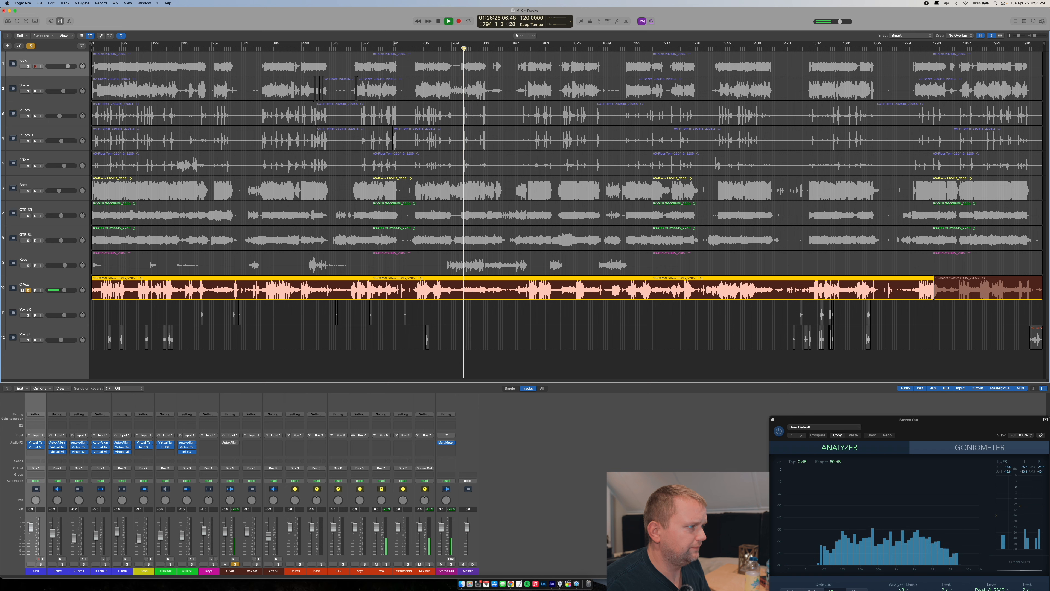
{"action": "left_click", "coordinate": [474, 48]}
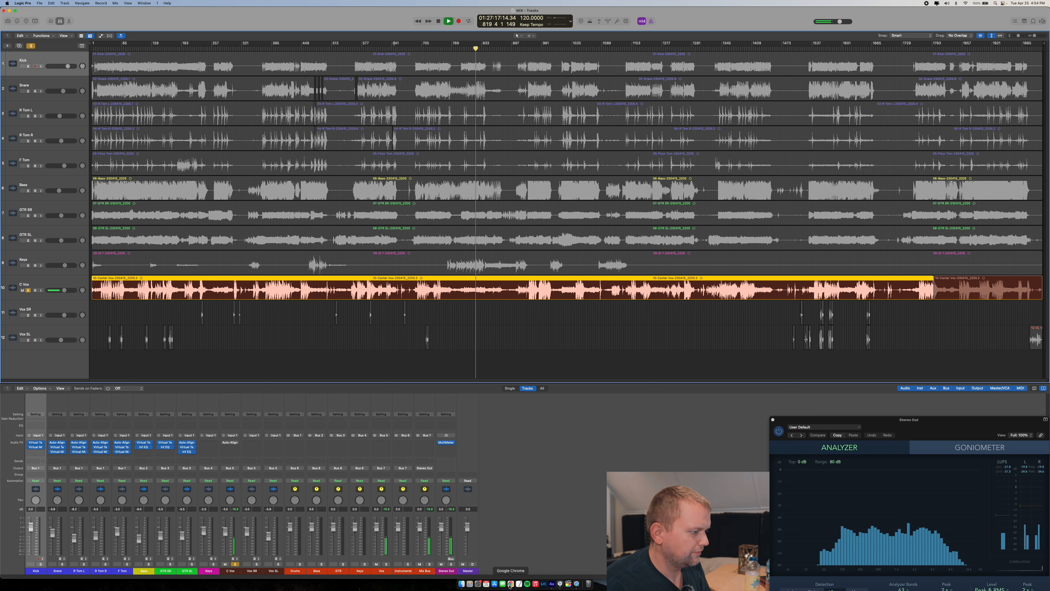
Switch to Adobe Audition to check the running recording, return to Logic Pro and stop playback
{"action": "left_click", "coordinate": [551, 583]}
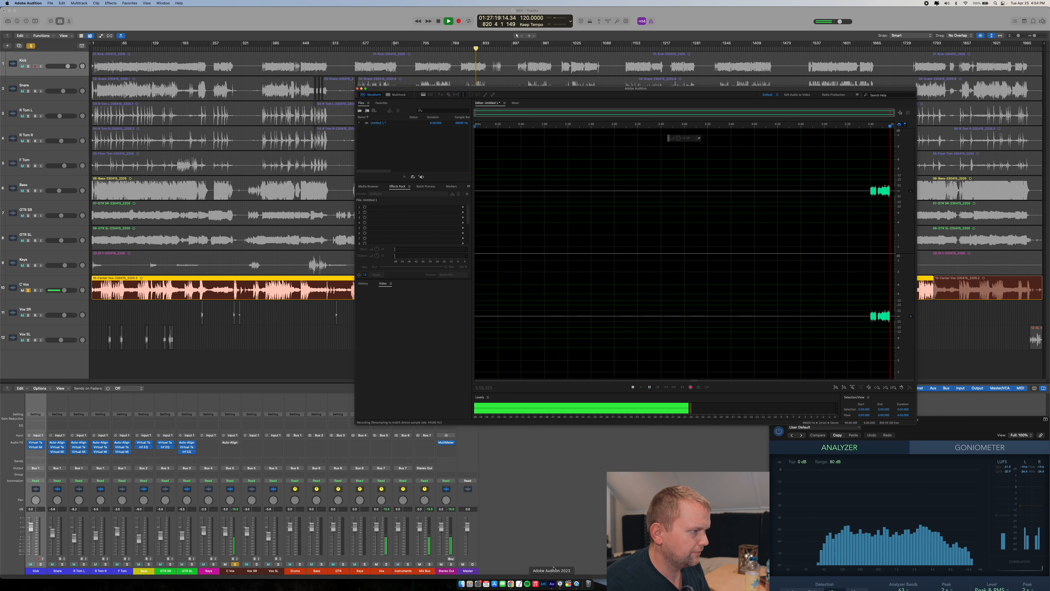
{"action": "left_click", "coordinate": [560, 583]}
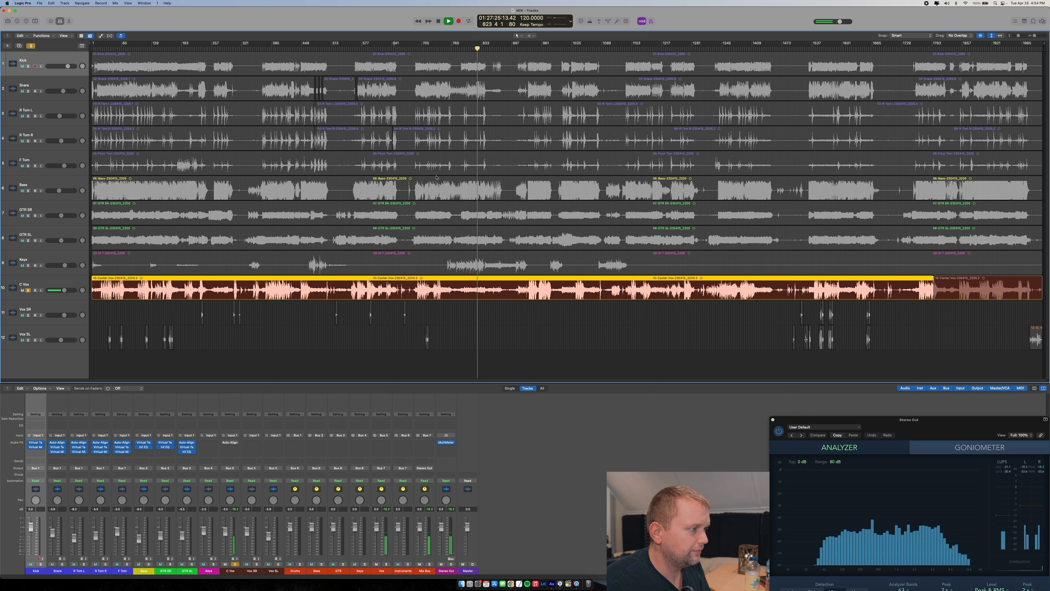
{"action": "key", "text": "space"}
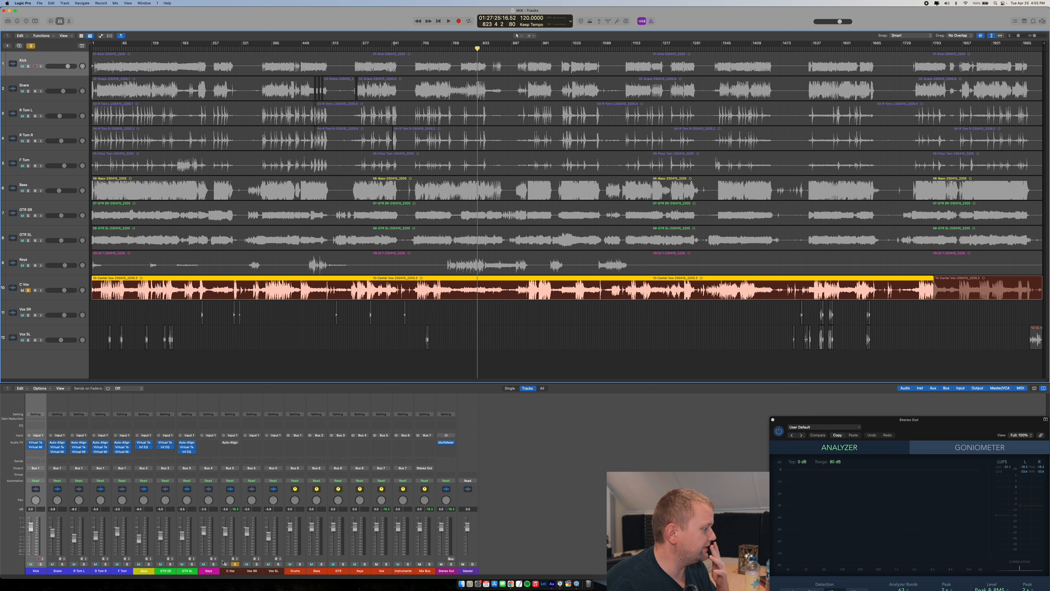
Open the Auto-Align plug-in on C Vox, solo GTR SL as well and open its Auto-Align
{"action": "left_click", "coordinate": [232, 443]}
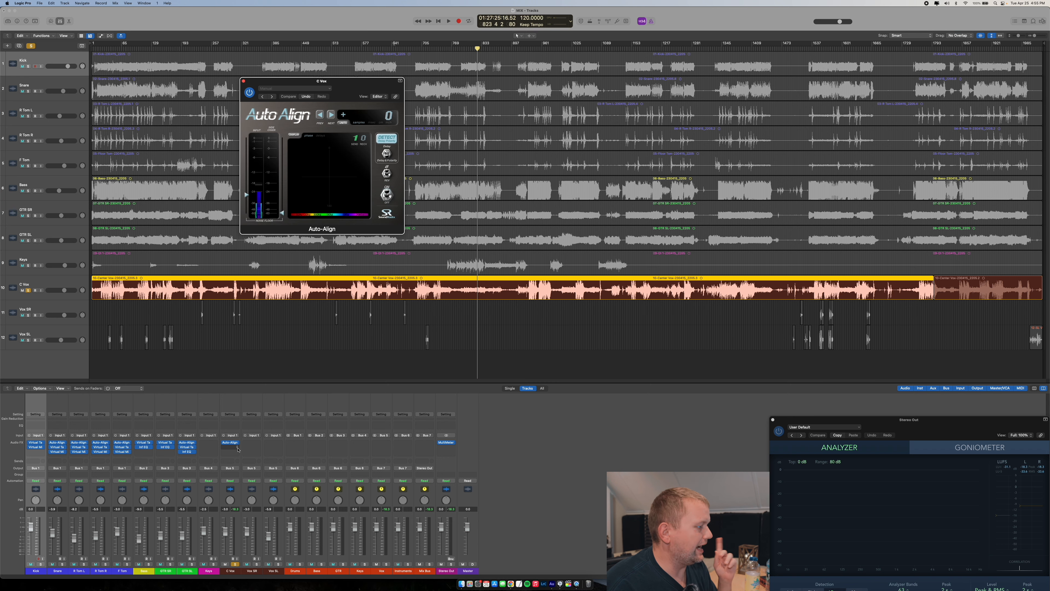
{"action": "left_click_drag", "start_coordinate": [338, 99], "coordinate": [459, 133]}
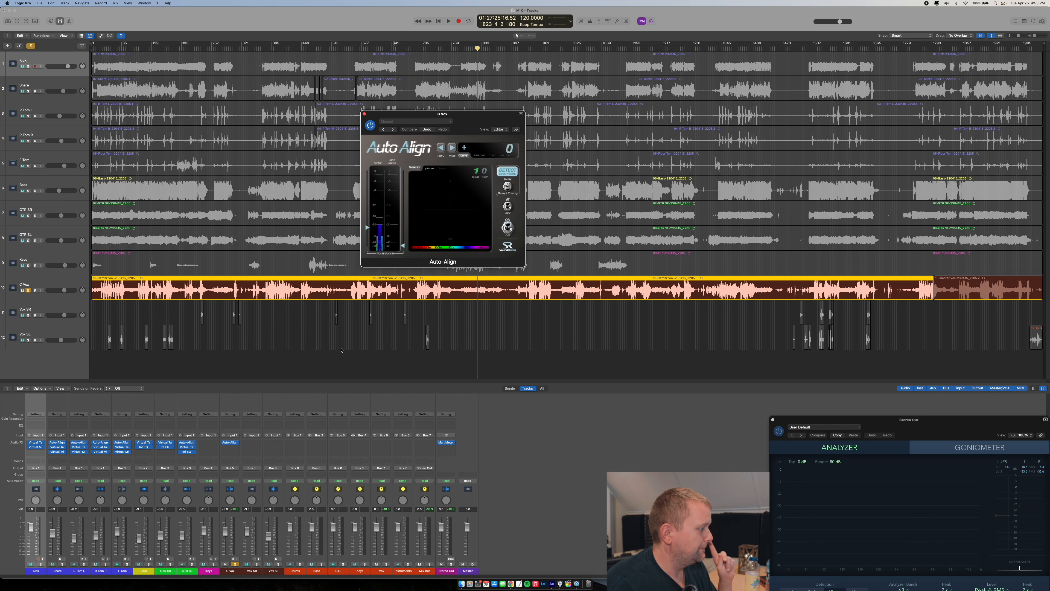
{"action": "left_click", "coordinate": [192, 564]}
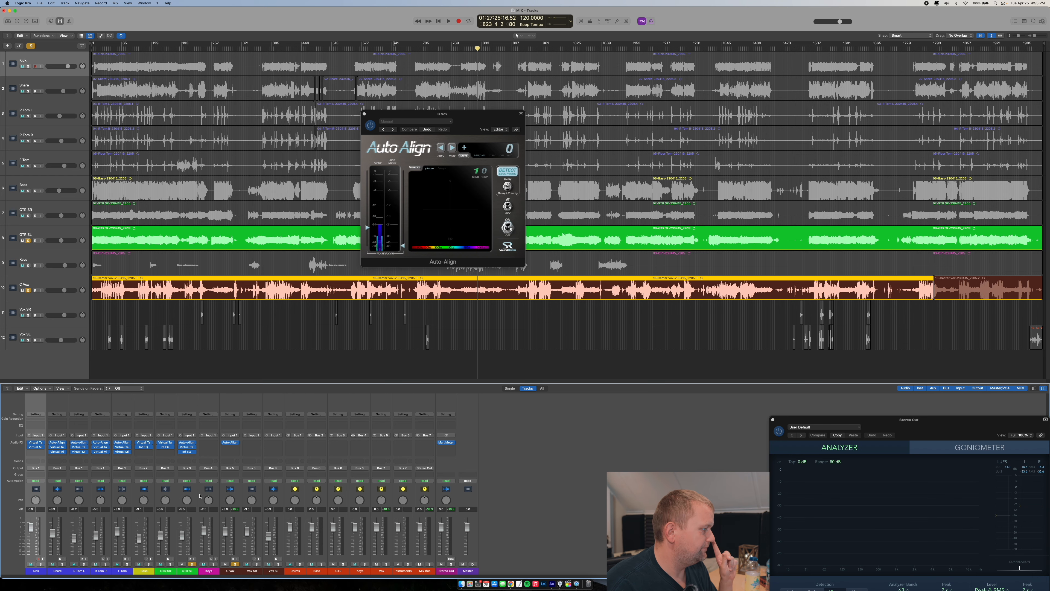
{"action": "left_click", "coordinate": [187, 442]}
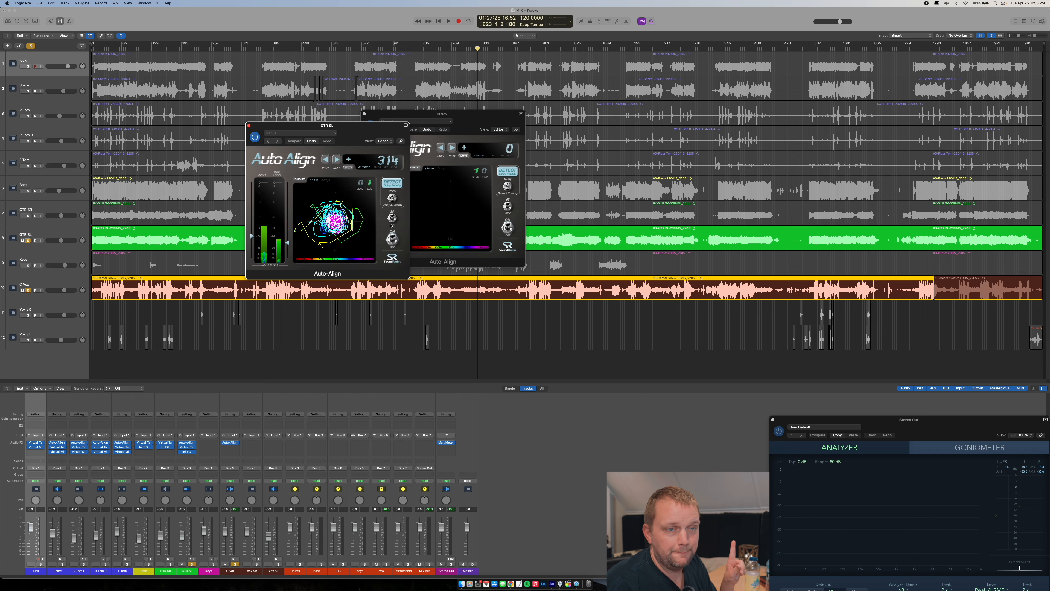
Bypass Auto-Align on GTR SL and place both Auto-Align windows side by side below the upper tracks
{"action": "left_click", "coordinate": [255, 137]}
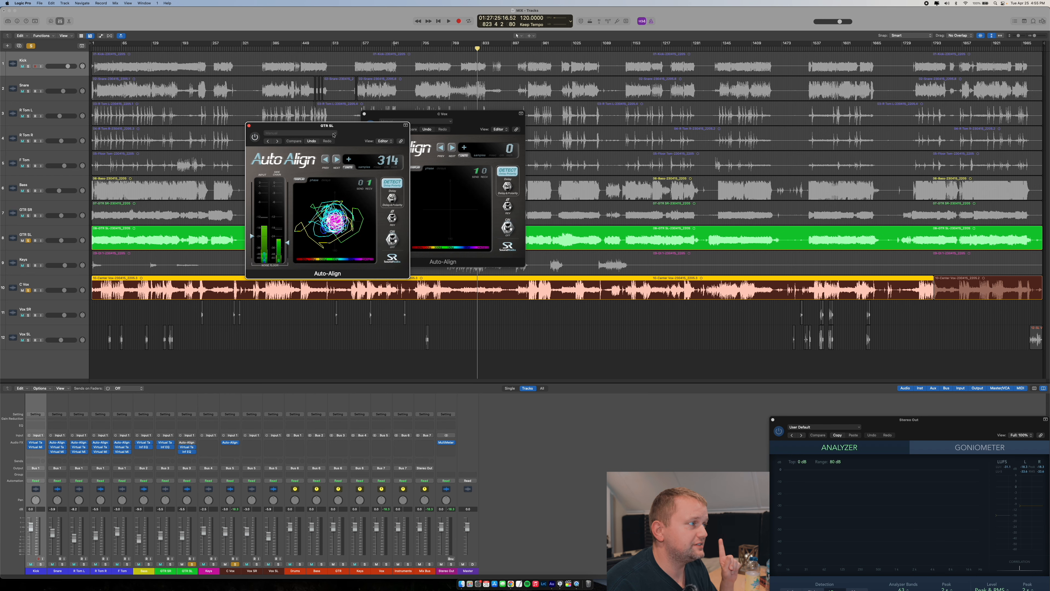
{"action": "left_click_drag", "start_coordinate": [289, 126], "coordinate": [274, 181]}
{"action": "left_click", "coordinate": [404, 117]}
{"action": "left_click_drag", "start_coordinate": [403, 117], "coordinate": [550, 209]}
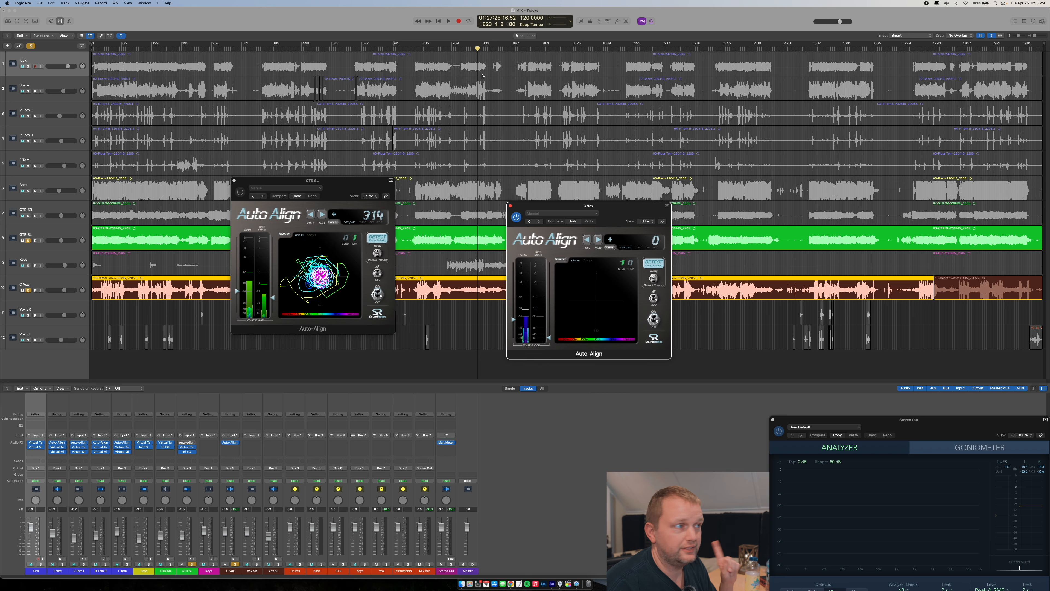
Play the soloed guitar and vocal from about bar 803 with the guitar's Auto-Align bypassed
{"action": "left_click", "coordinate": [467, 48]}
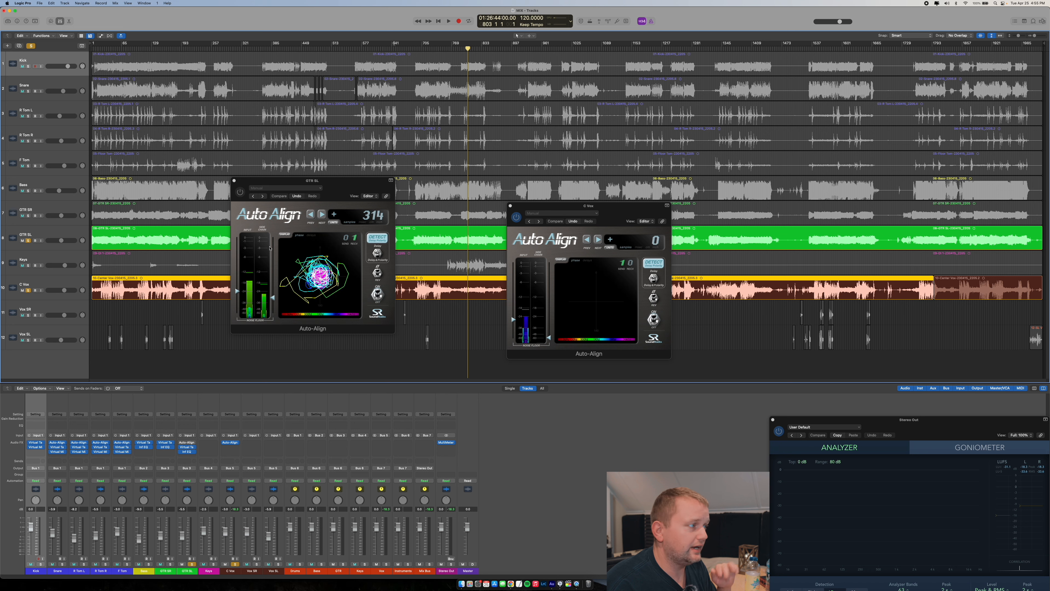
{"action": "key", "text": "space"}
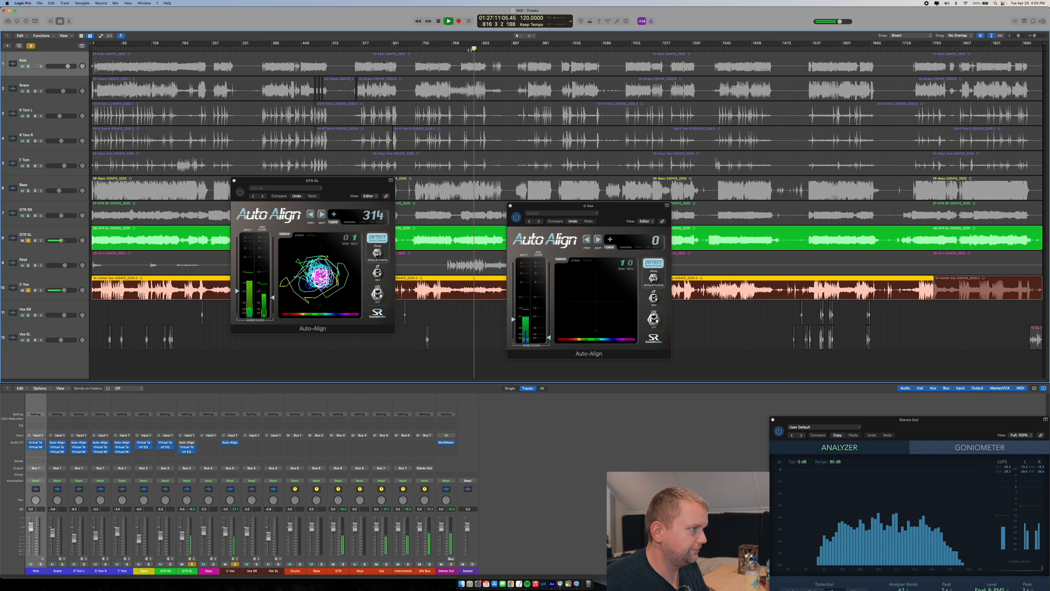
{"action": "key", "text": "space"}
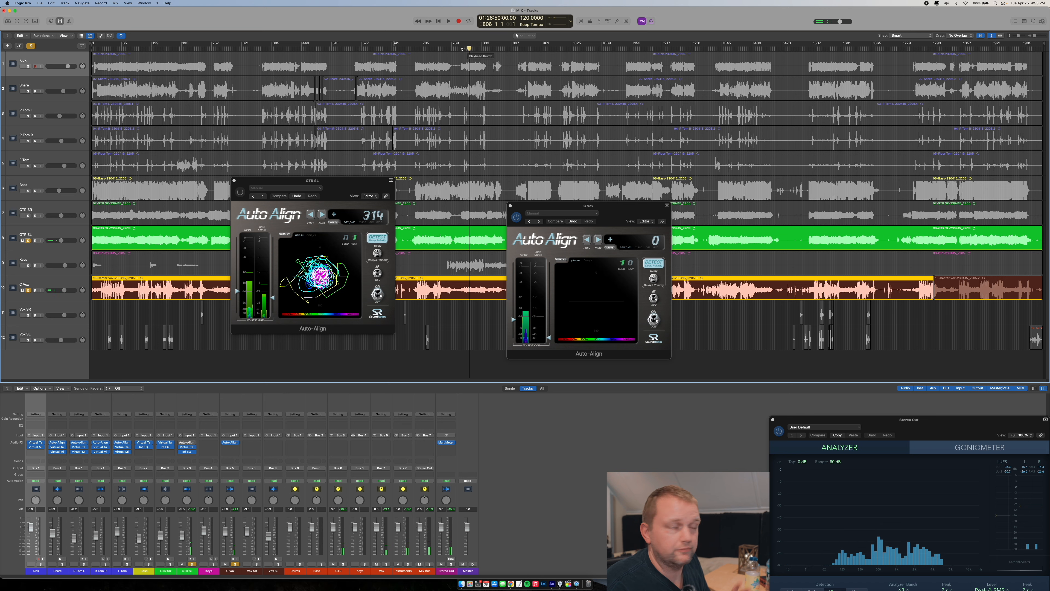
Enable Auto-Align on GTR SL and play the soloed guitar and vocal from about bar 806
{"action": "left_click", "coordinate": [240, 192]}
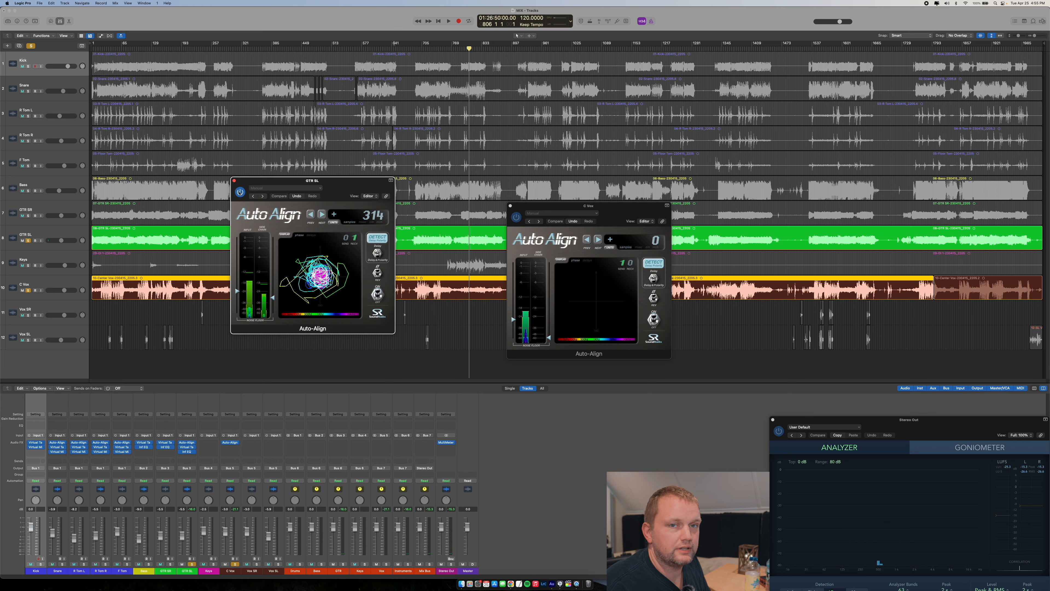
{"action": "key", "text": "space"}
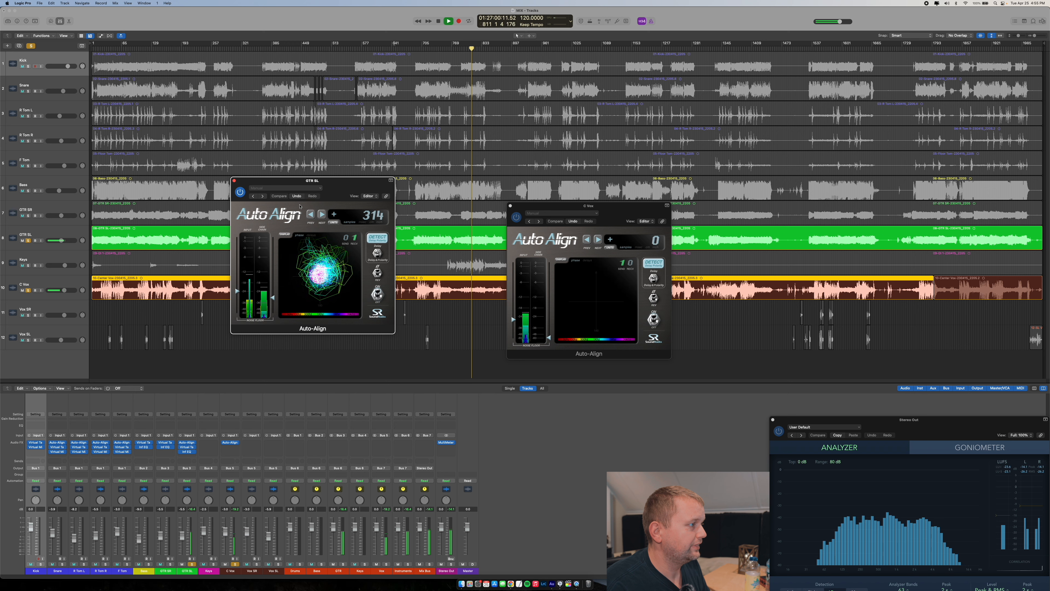
{"action": "key", "text": "space"}
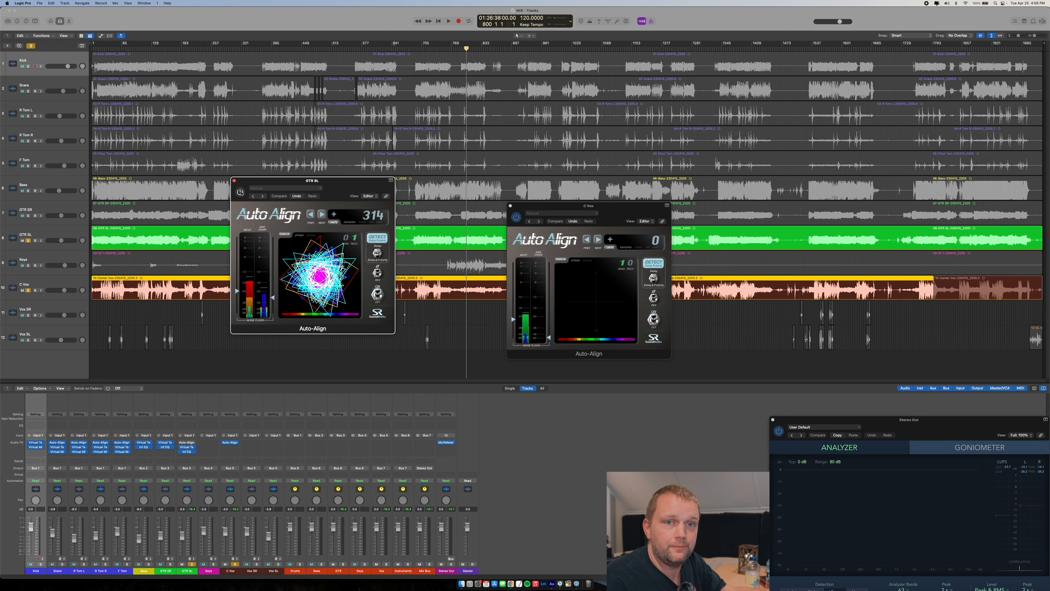
Play from about bar 800 and compare the guitar and vocal with the GTR SL Auto-Align repeatedly enabled and bypassed, leaving it enabled
{"action": "key", "text": "space"}
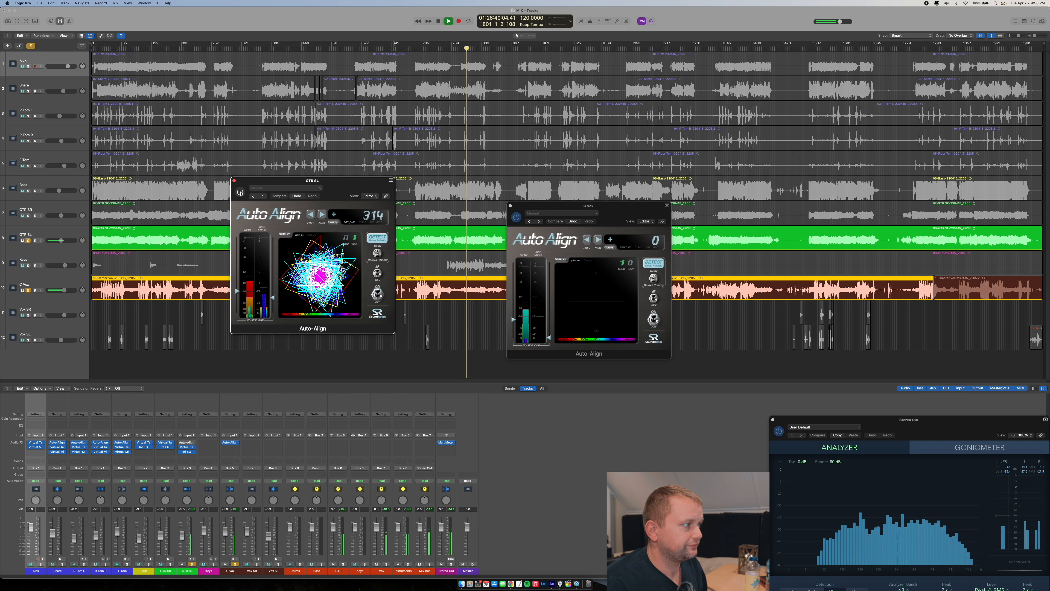
{"action": "left_click", "coordinate": [239, 192]}
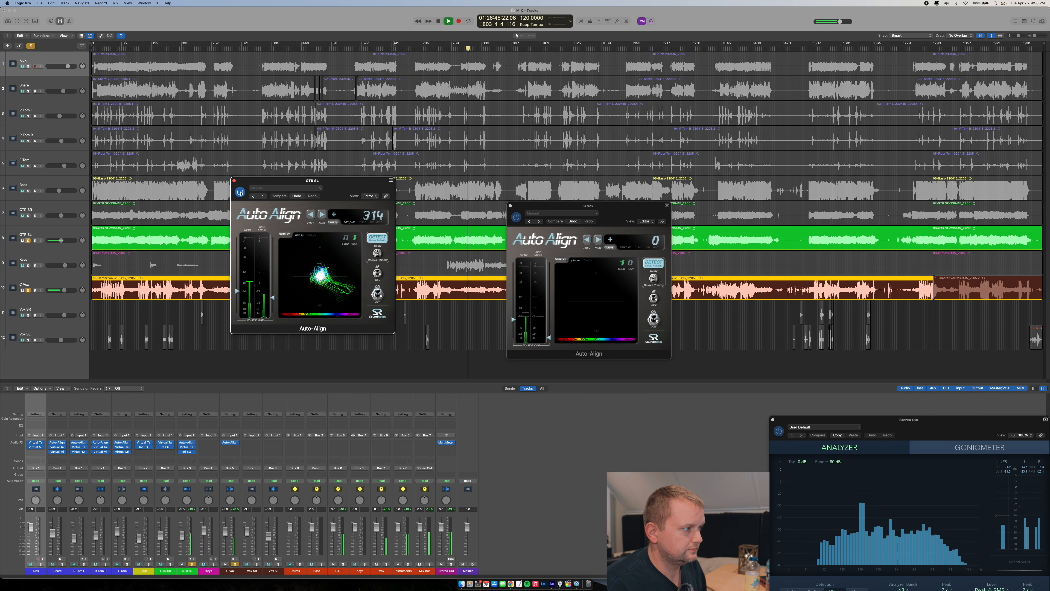
{"action": "left_click", "coordinate": [240, 192]}
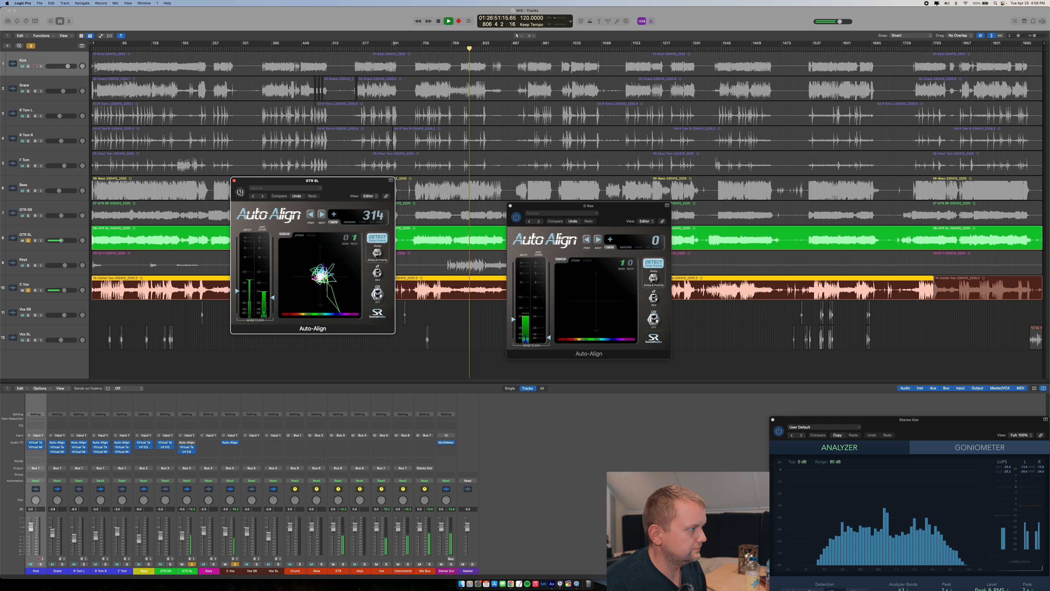
{"action": "left_click", "coordinate": [240, 192]}
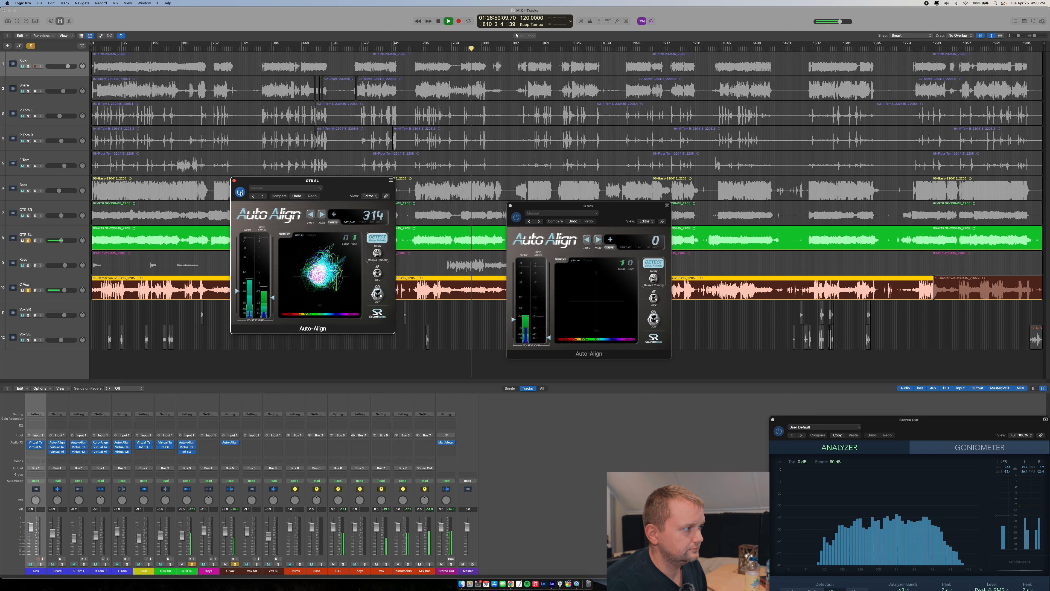
{"action": "left_click", "coordinate": [240, 192]}
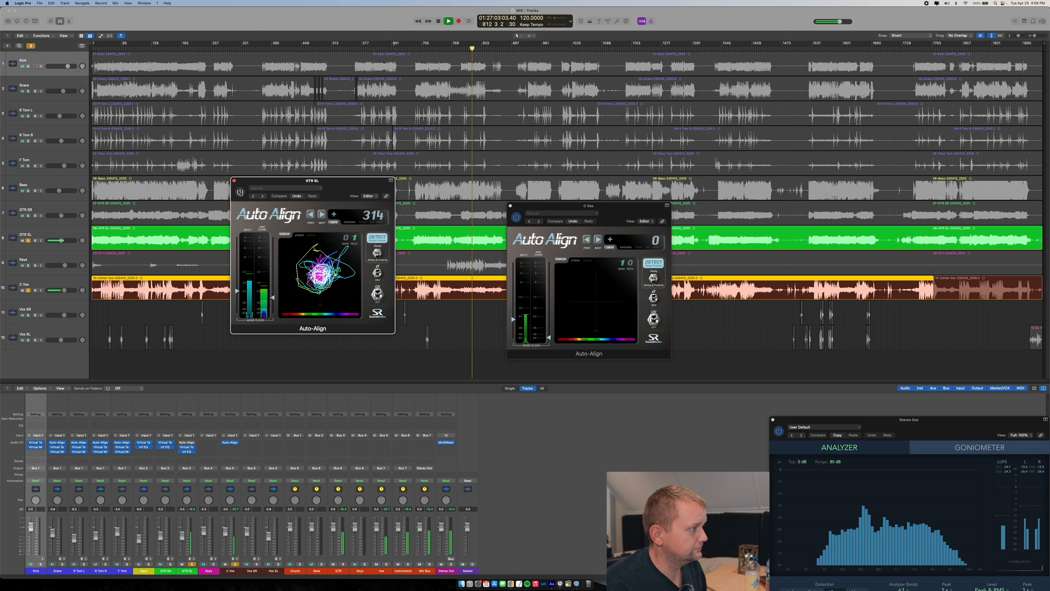
{"action": "left_click", "coordinate": [240, 192]}
{"action": "key", "text": "space"}
{"action": "key", "text": "space"}
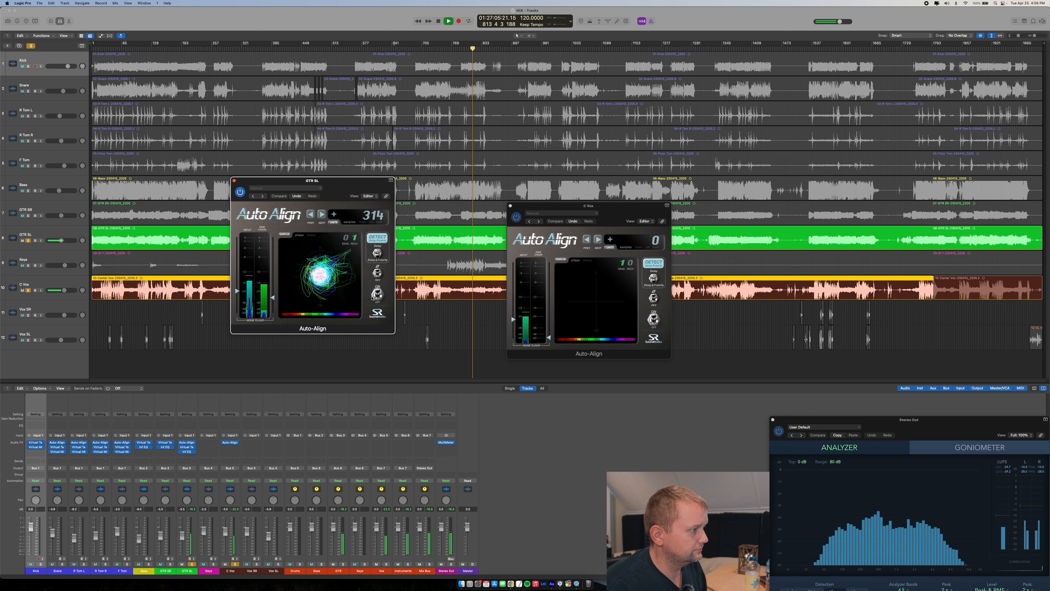
Compare both positions of the lowest switch in the GTR SL Auto-Align during playback, and close both Auto-Align windows
{"action": "left_click", "coordinate": [376, 294]}
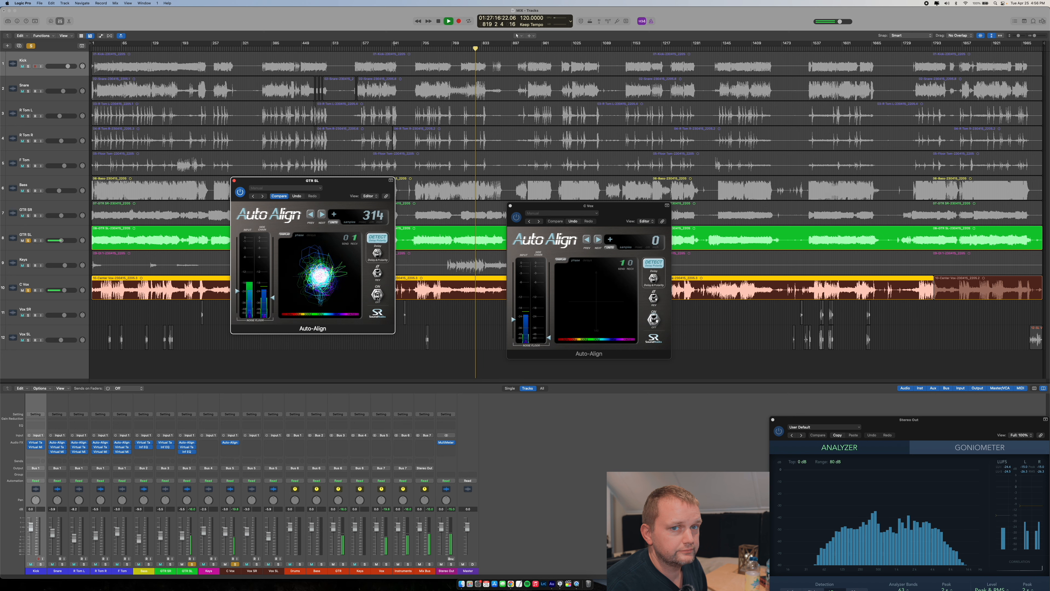
{"action": "left_click", "coordinate": [377, 296]}
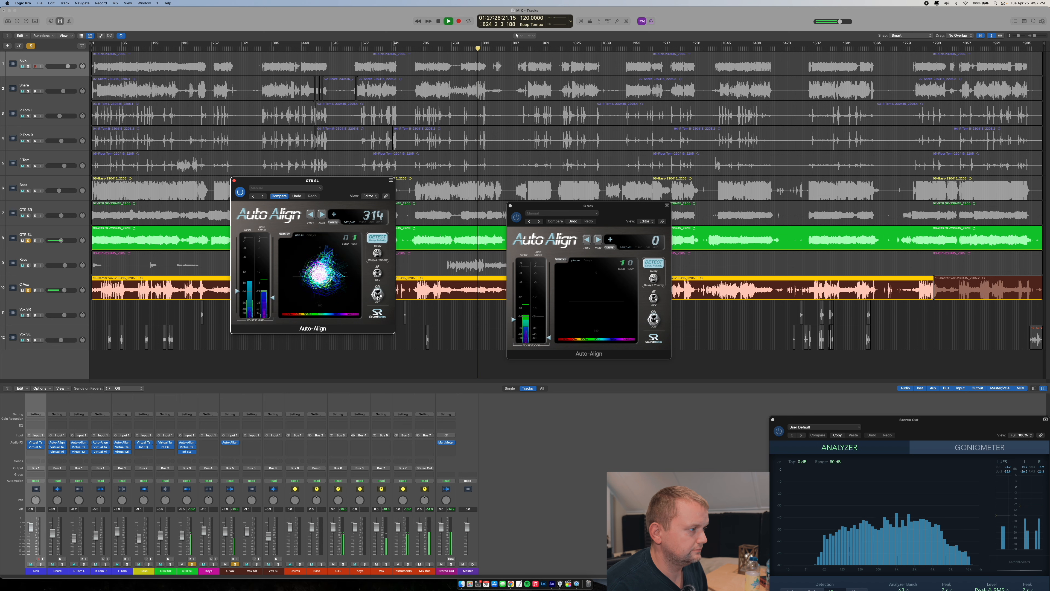
{"action": "key", "text": "space"}
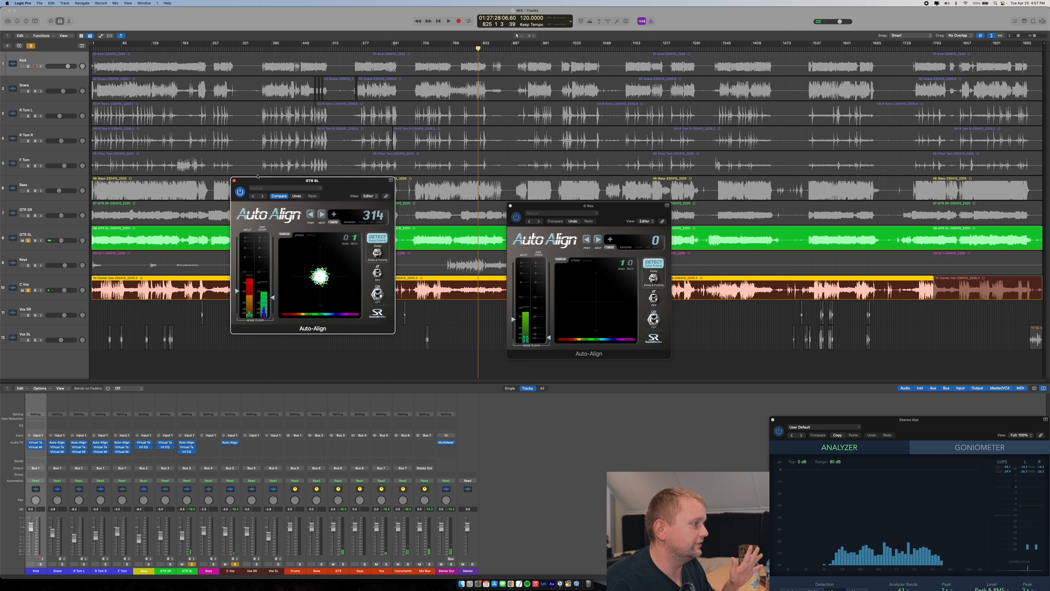
{"action": "left_click", "coordinate": [234, 181]}
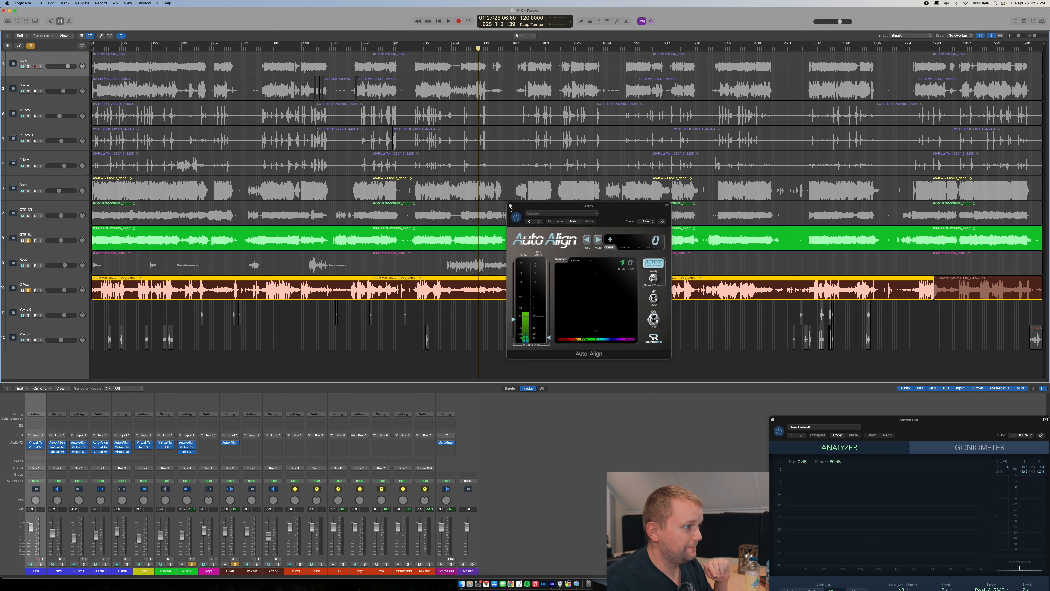
{"action": "left_click", "coordinate": [511, 206]}
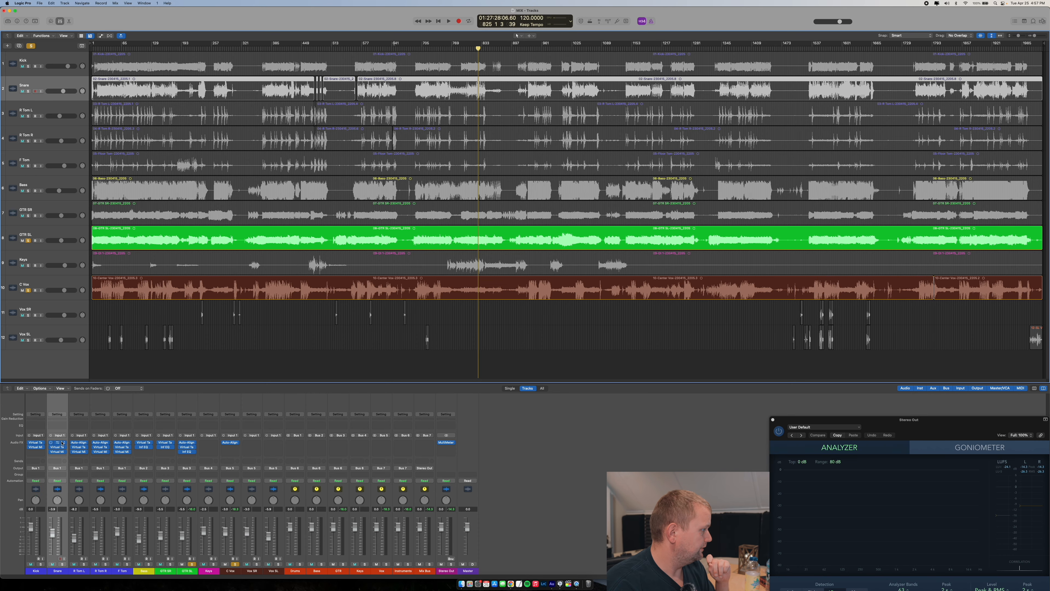
Open the Snare's Virtual Mix Rack to review its processing, and take GTR SL out of solo
{"action": "left_click", "coordinate": [57, 452]}
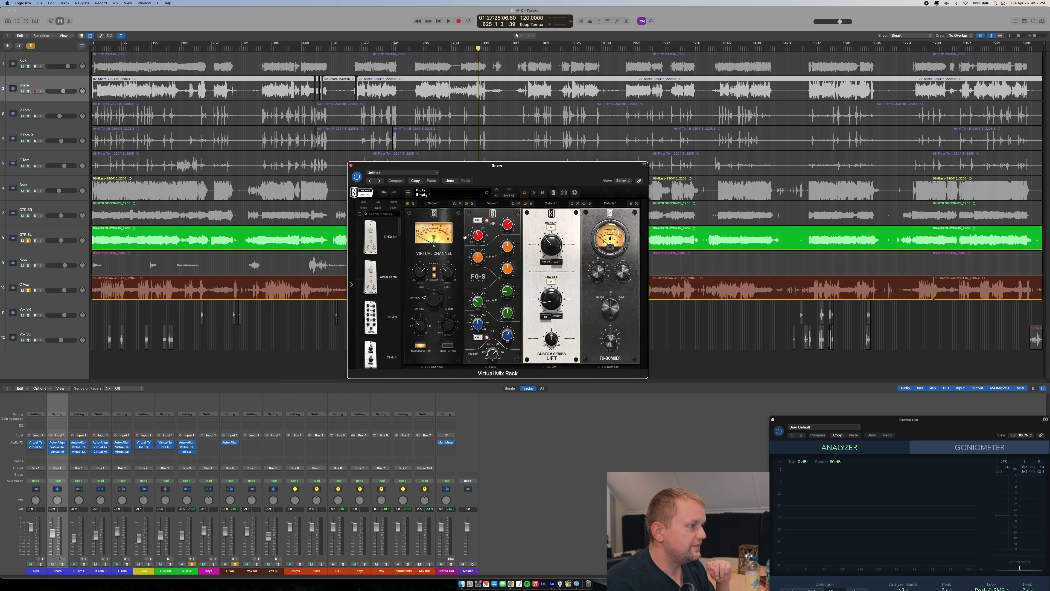
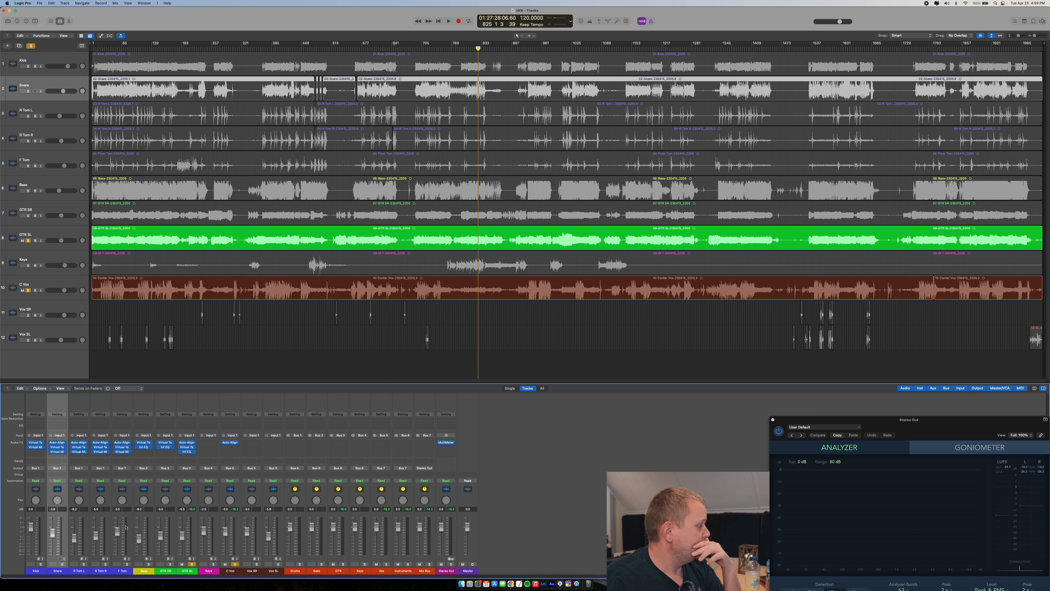
{"action": "left_click", "coordinate": [190, 563]}
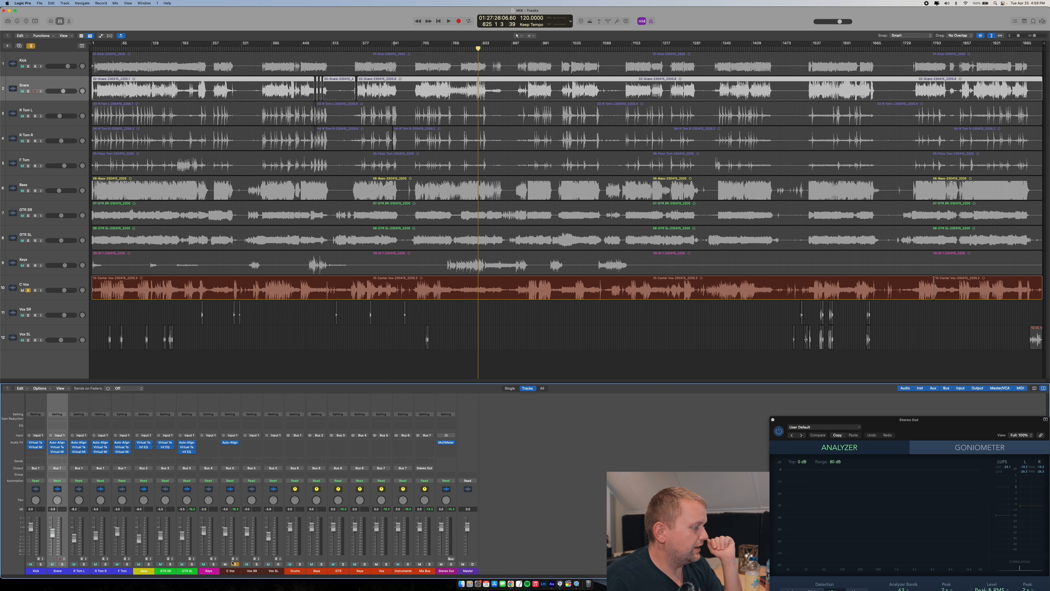
Take C Vox out of solo and select the Keys channel
{"action": "left_click", "coordinate": [232, 562]}
{"action": "left_click", "coordinate": [234, 563]}
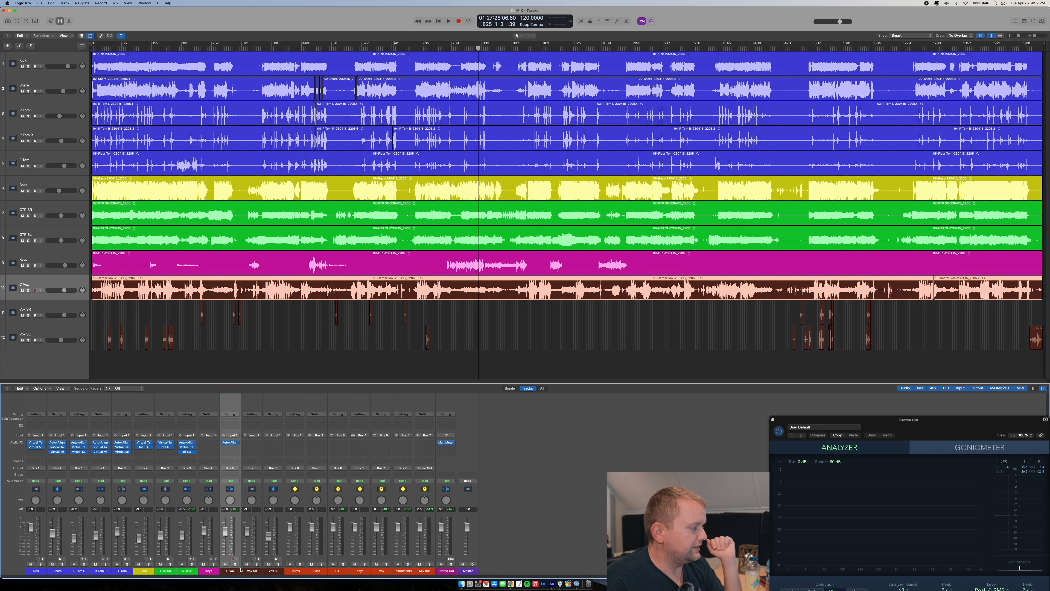
{"action": "left_click", "coordinate": [208, 569]}
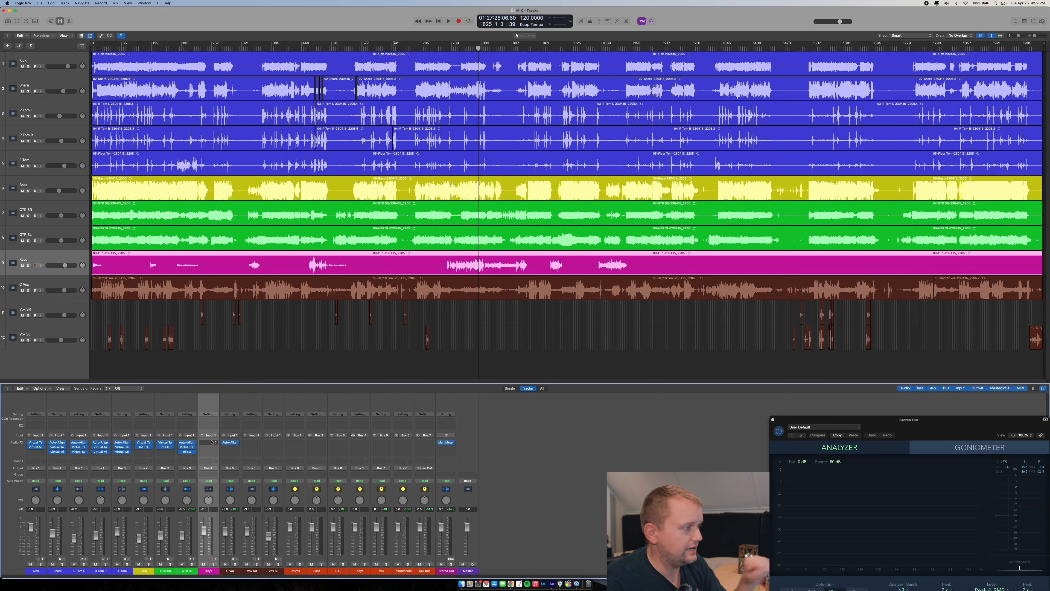
Solo Keys and play it from bar 791
{"action": "left_click", "coordinate": [470, 47]}
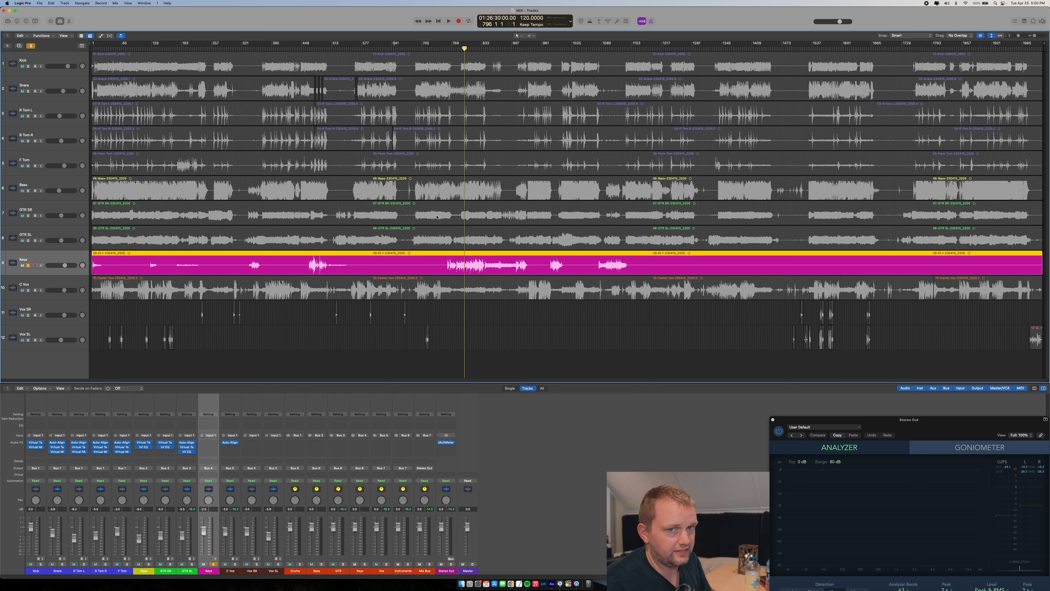
{"action": "left_click", "coordinate": [462, 50]}
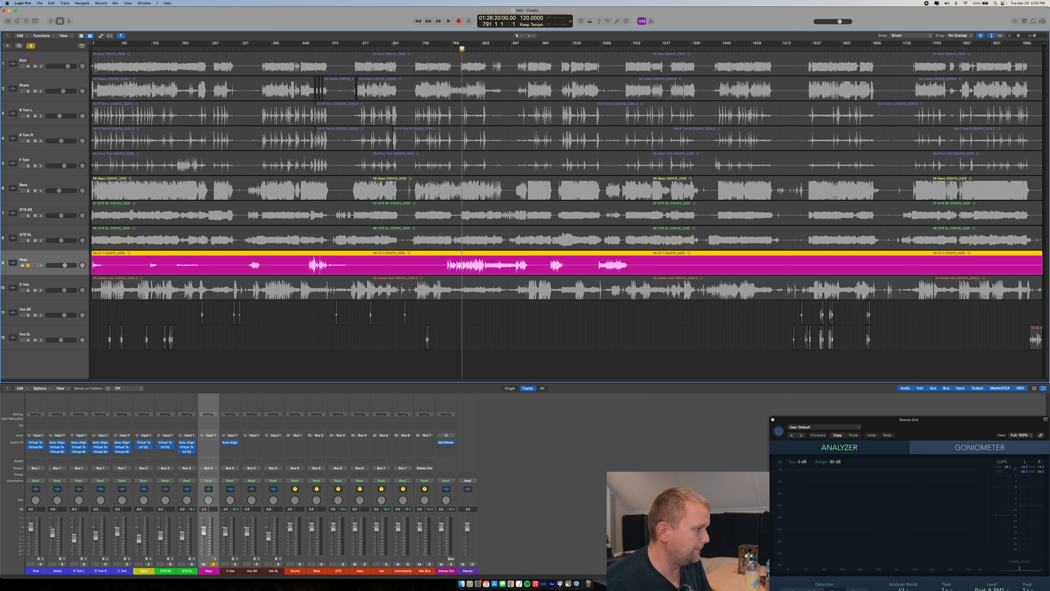
{"action": "key", "text": "space"}
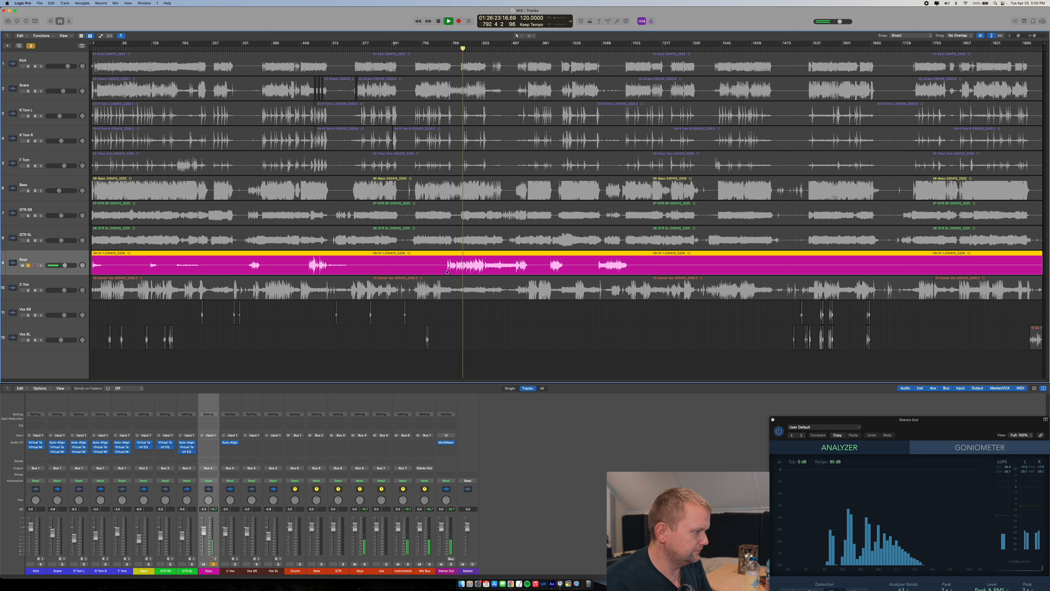
{"action": "key", "text": "super+Right"}
{"action": "key", "text": "super+Right"}
{"action": "key", "text": "super+Right"}
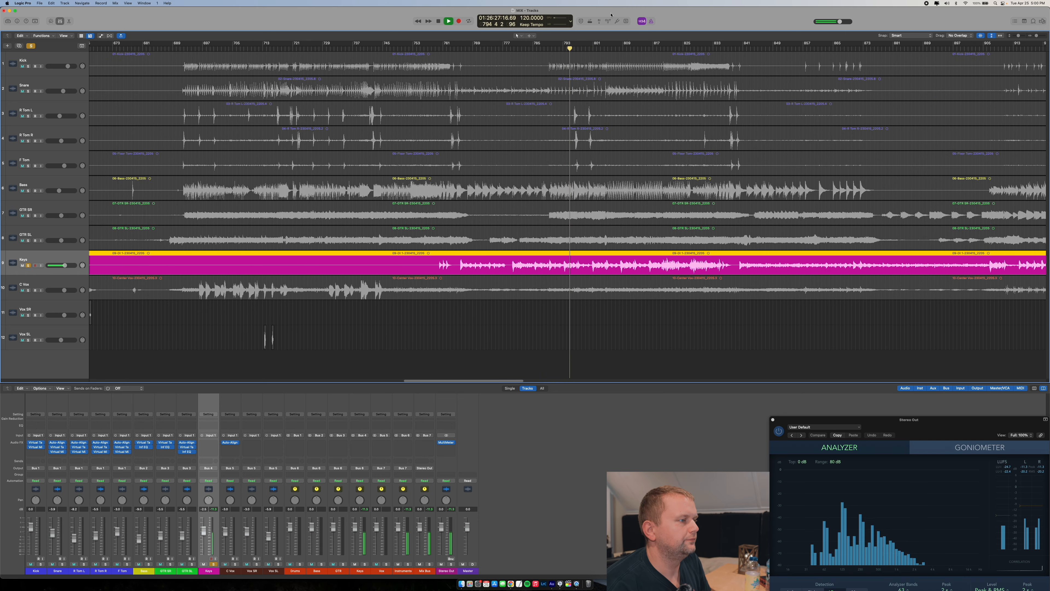
Switch to Adobe Audition to check the running recording, and return to Logic Pro to play Keys from about bar 788
{"action": "left_click", "coordinate": [551, 584]}
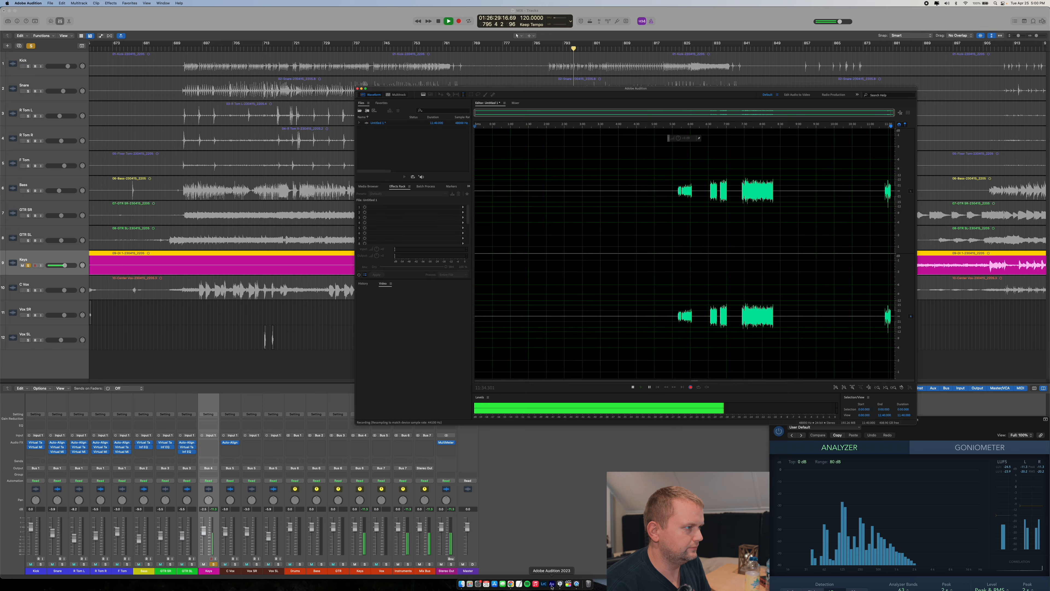
{"action": "left_click", "coordinate": [383, 18]}
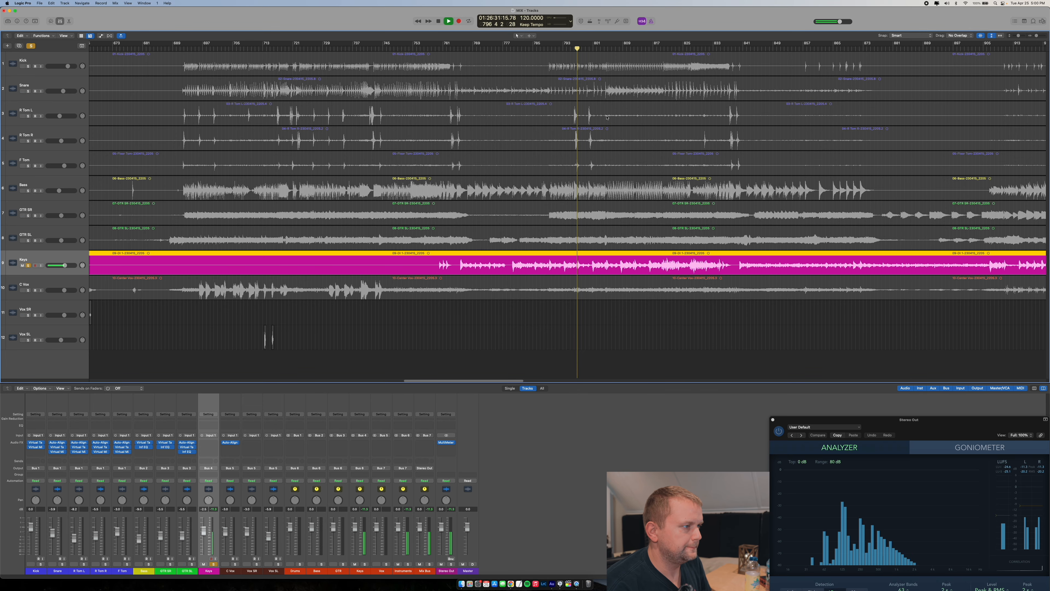
{"action": "left_click", "coordinate": [546, 49]}
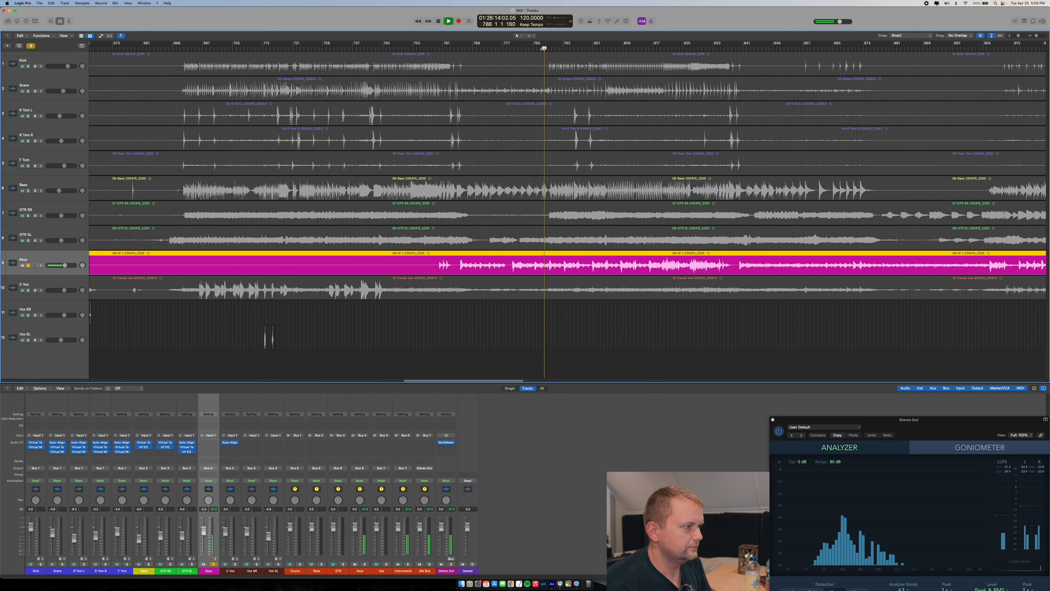
Insert Virtual Tape Machines in the first Keys effect slot and adjust its speed switch and input level
{"action": "left_click", "coordinate": [207, 442]}
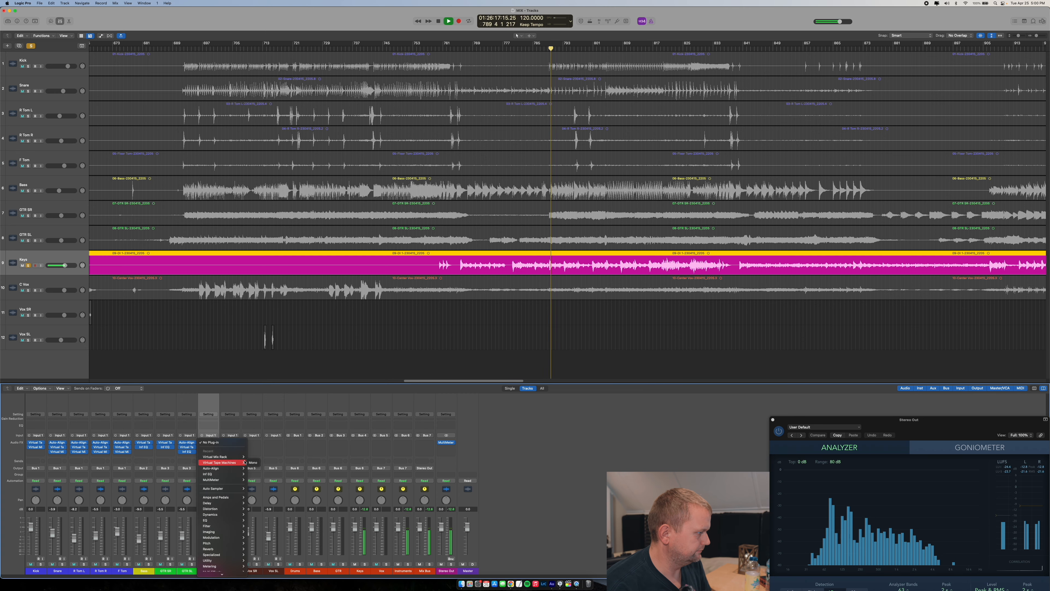
{"action": "left_click", "coordinate": [253, 462]}
{"action": "left_click", "coordinate": [549, 169]}
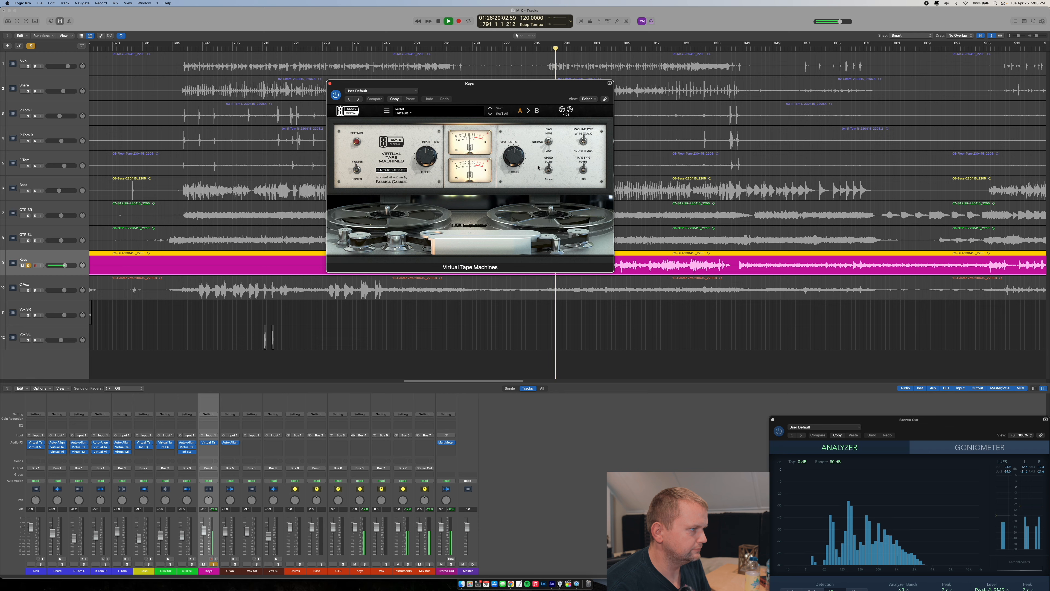
{"action": "left_click_drag", "start_coordinate": [429, 158], "coordinate": [427, 158]}
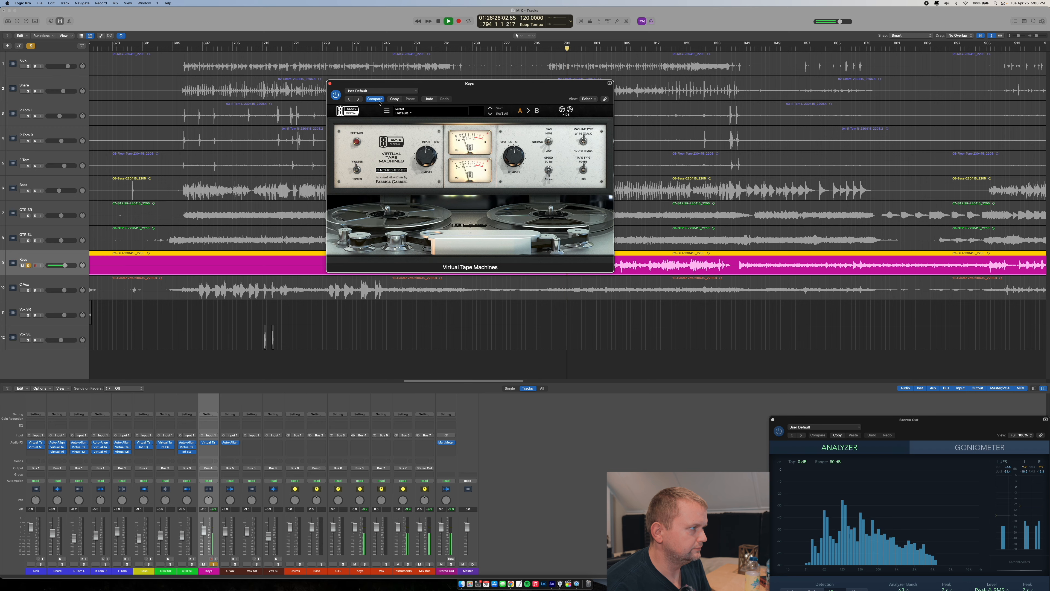
{"action": "key", "text": "super+w"}
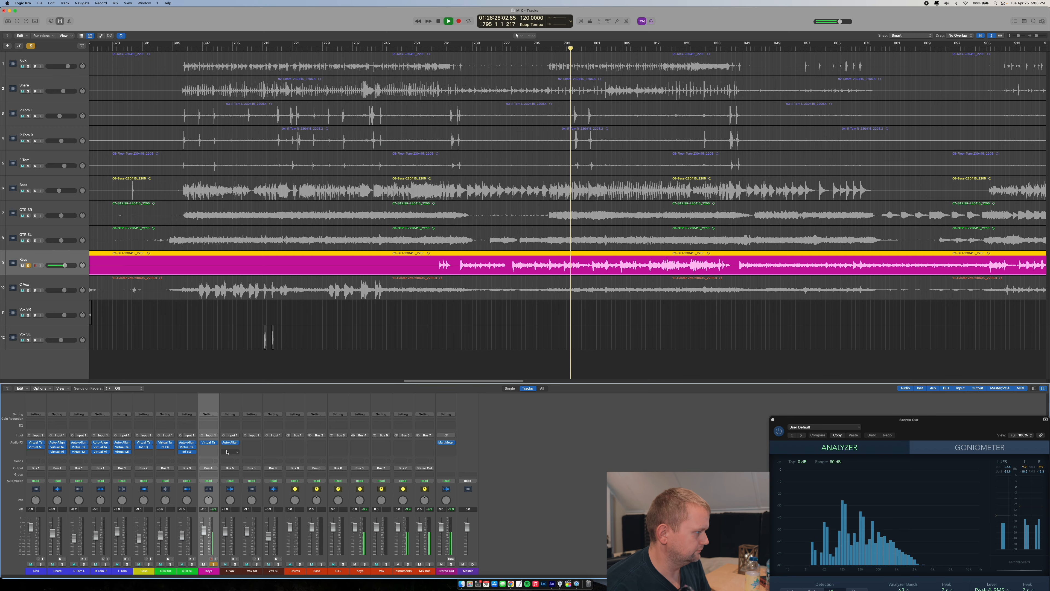
Insert Virtual Mix Rack as the second Keys effect, and load and adjust a VCC Channel module in its first slot
{"action": "left_click", "coordinate": [207, 447]}
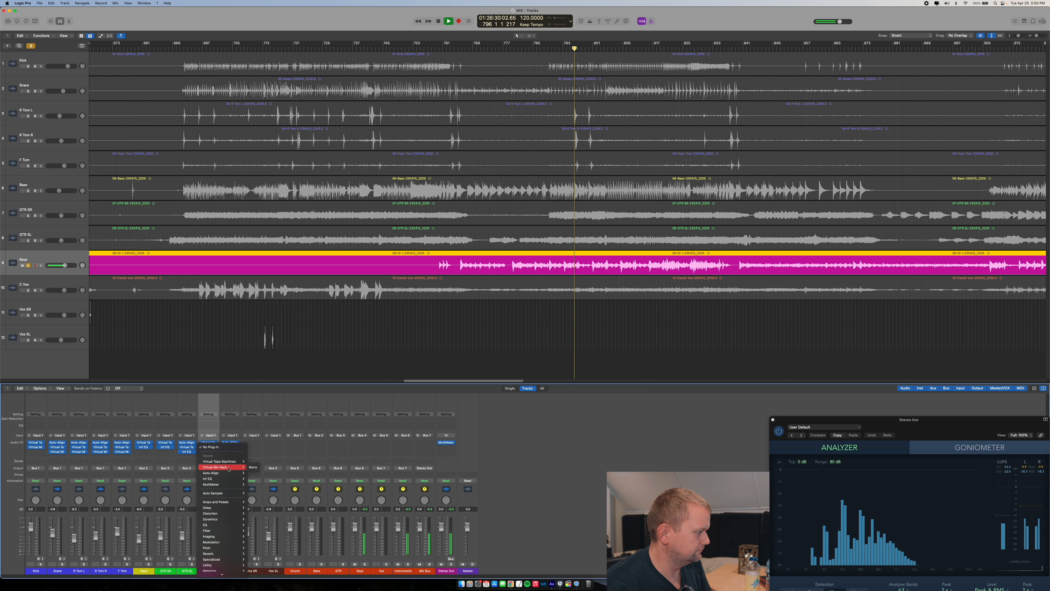
{"action": "left_click", "coordinate": [260, 468]}
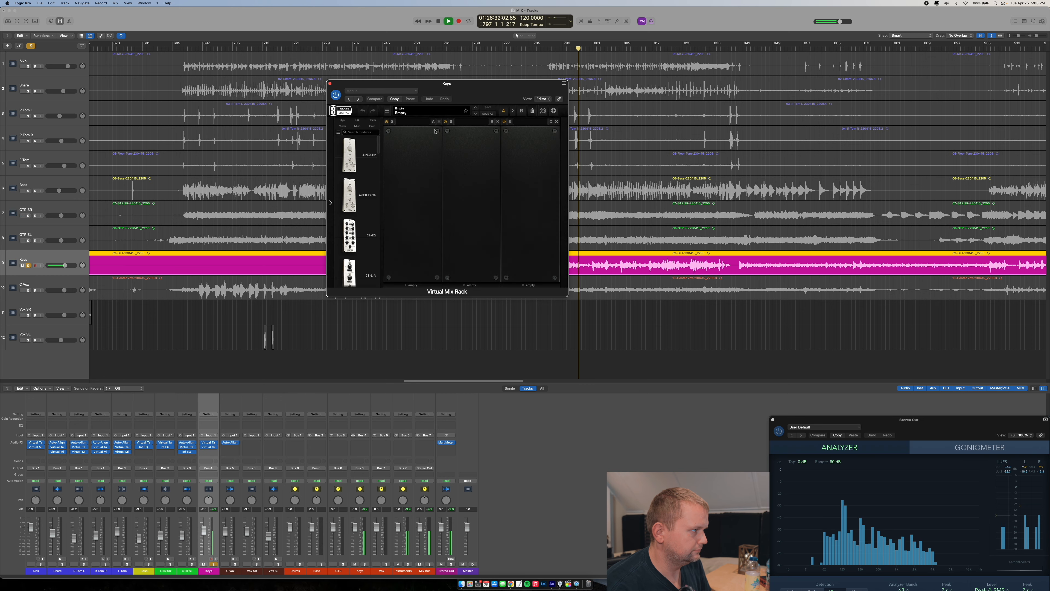
{"action": "scroll", "coordinate": [360, 165], "scroll_direction": "down", "scroll_amount": 10}
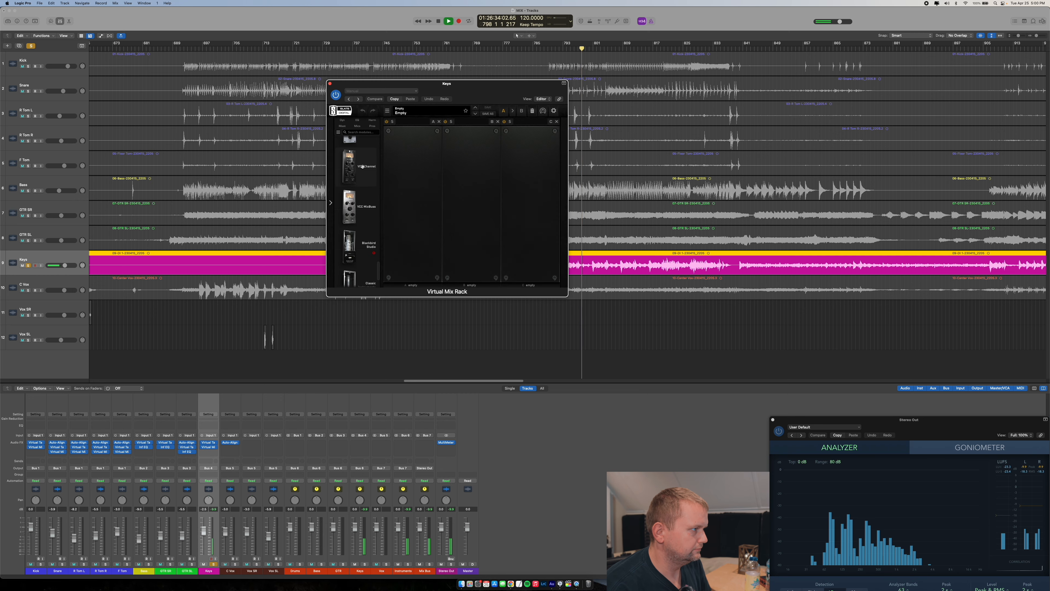
{"action": "left_click_drag", "start_coordinate": [362, 172], "coordinate": [399, 192]}
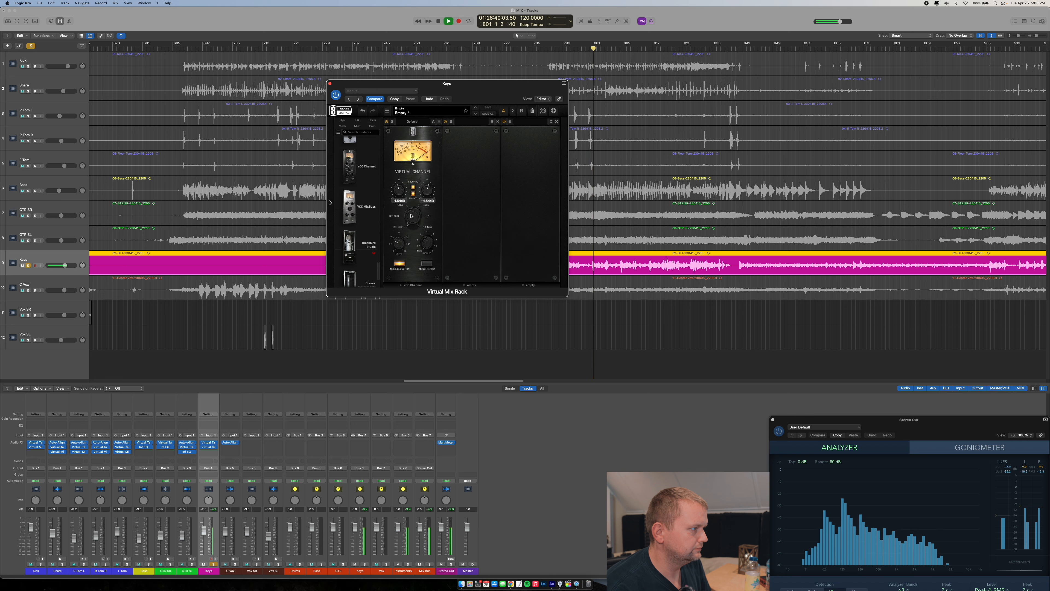
{"action": "mouse_move", "coordinate": [401, 193]}
{"action": "left_click_drag", "start_coordinate": [401, 194], "coordinate": [401, 188]}
Browse the Virtual Mix Rack module list, close the plug-in window and stop playback
{"action": "scroll", "coordinate": [355, 189], "scroll_direction": "down", "scroll_amount": 10}
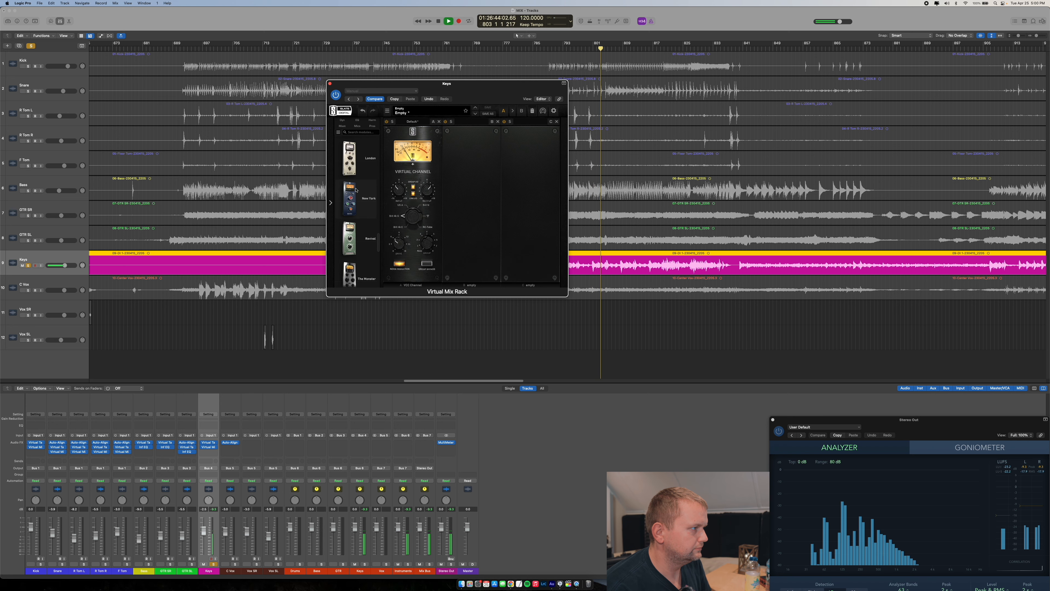
{"action": "scroll", "coordinate": [357, 191], "scroll_direction": "down", "scroll_amount": 8}
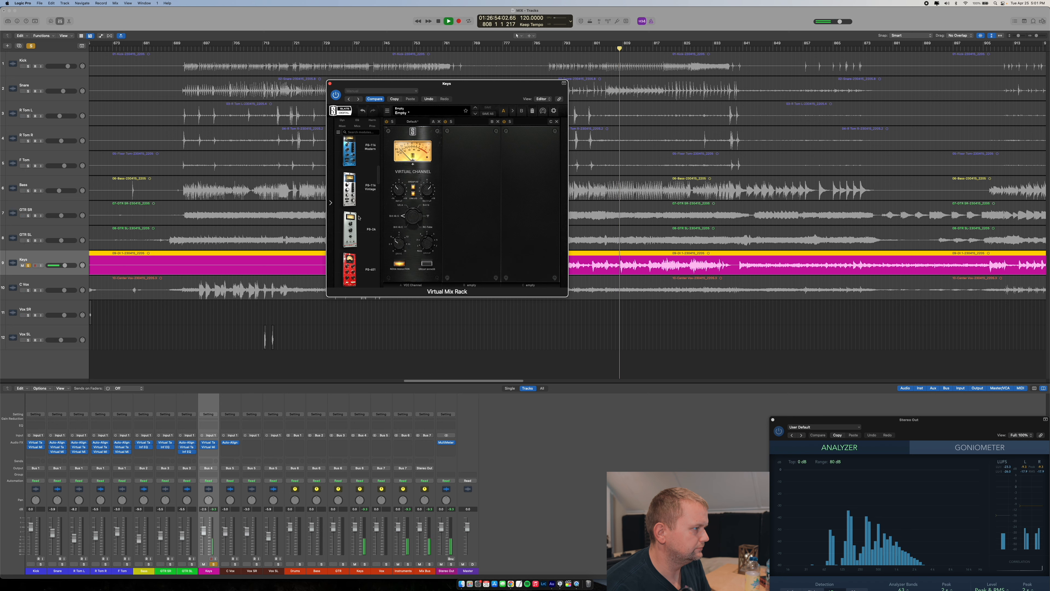
{"action": "scroll", "coordinate": [362, 203], "scroll_direction": "down", "scroll_amount": 2}
{"action": "left_click", "coordinate": [329, 83]}
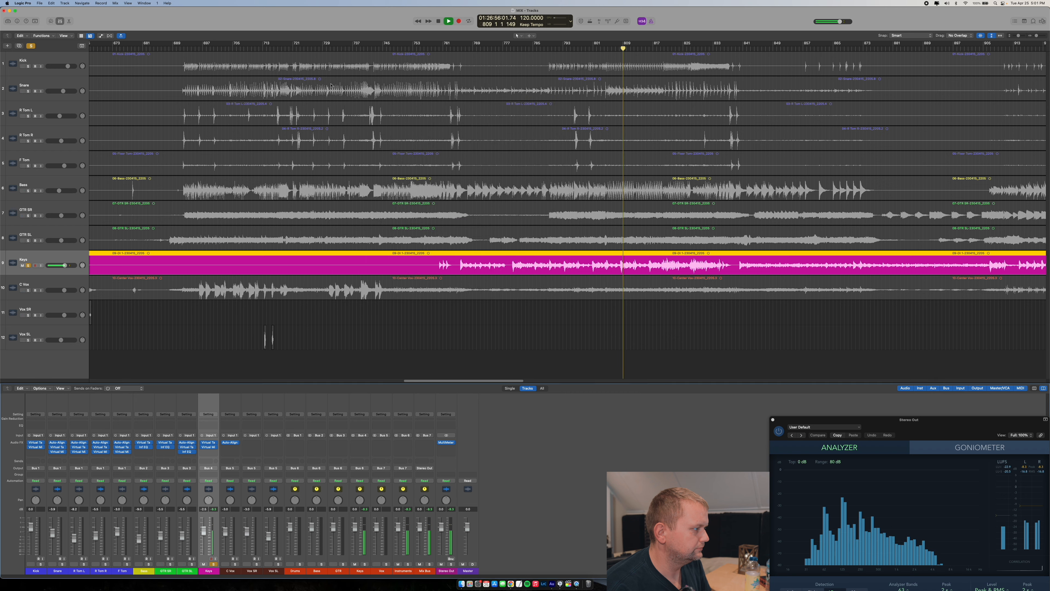
{"action": "key", "text": "space"}
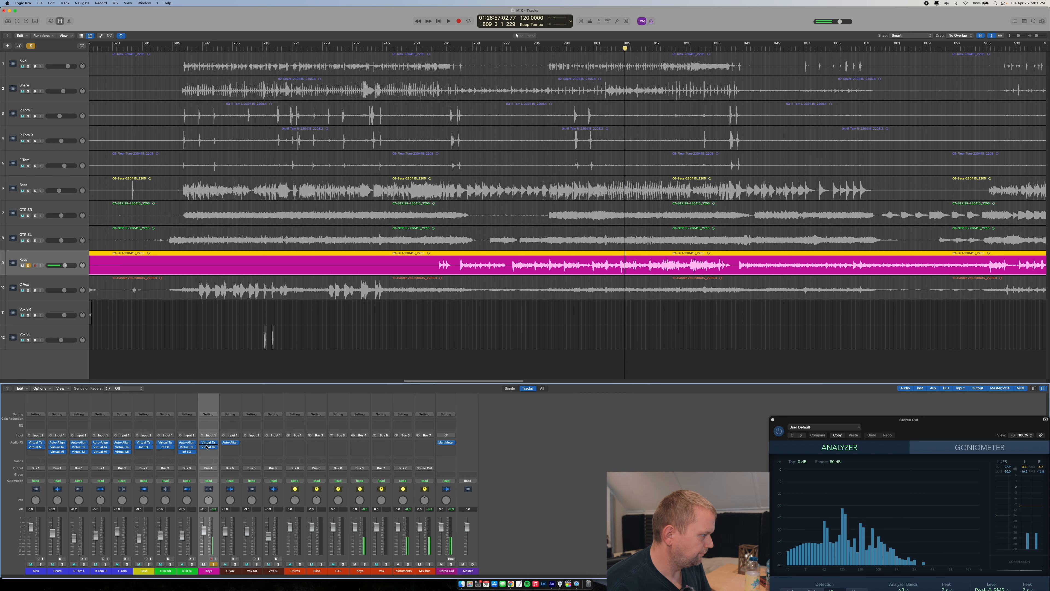
Insert FabFilter Pro-MB on Keys between Virtual Tape Machines and Virtual Mix Rack
{"action": "left_click_drag", "start_coordinate": [208, 452], "coordinate": [209, 451]}
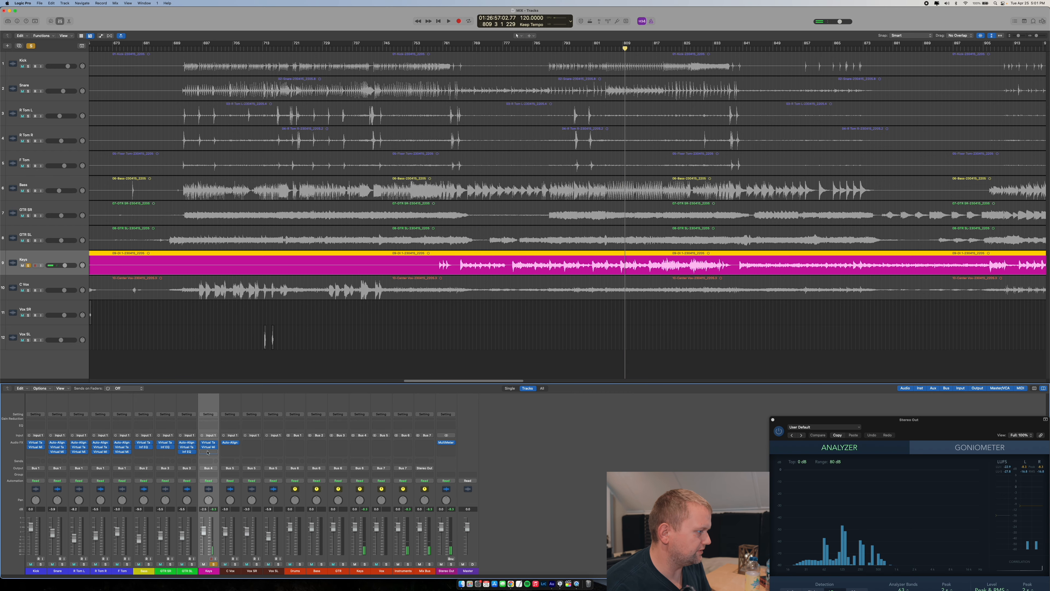
{"action": "left_click", "coordinate": [210, 447]}
{"action": "left_click_drag", "start_coordinate": [486, 92], "coordinate": [540, 177]}
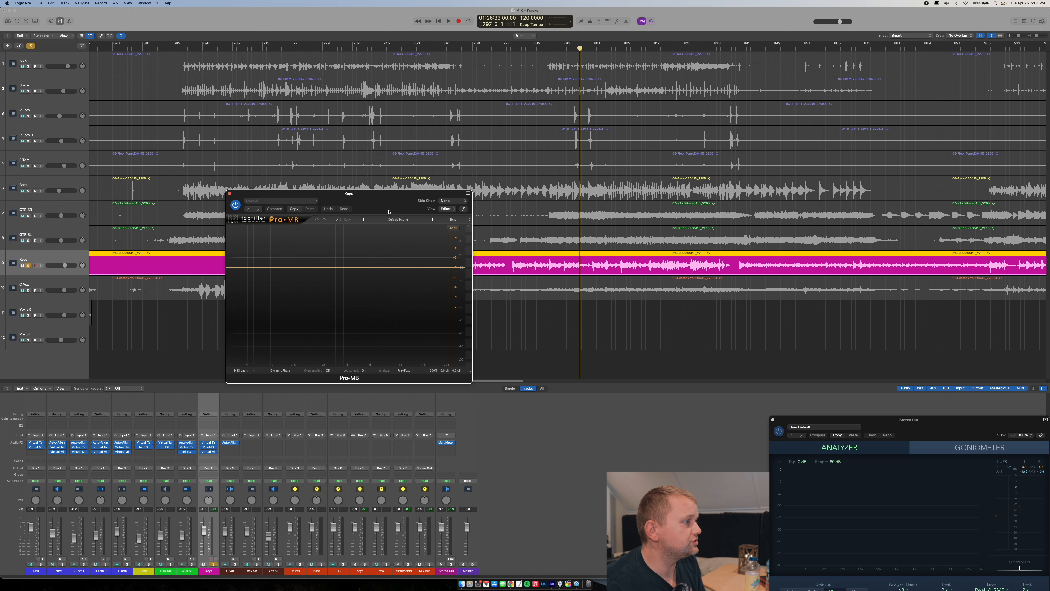
Move the playhead back to bar 780 and play the soloed Keys with Pro-MB open
{"action": "left_click", "coordinate": [542, 50]}
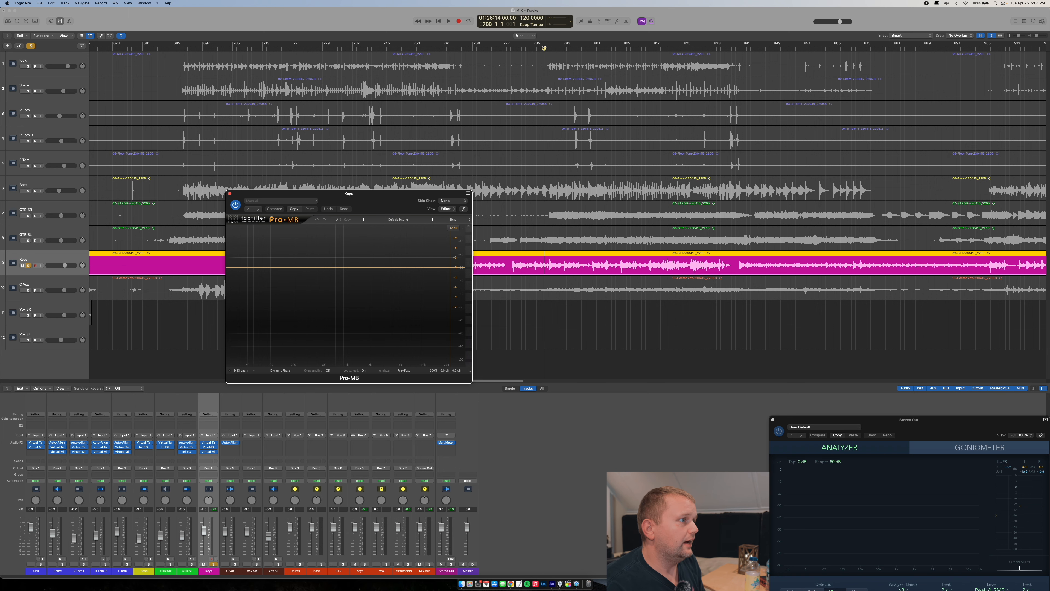
{"action": "left_click", "coordinate": [526, 48]}
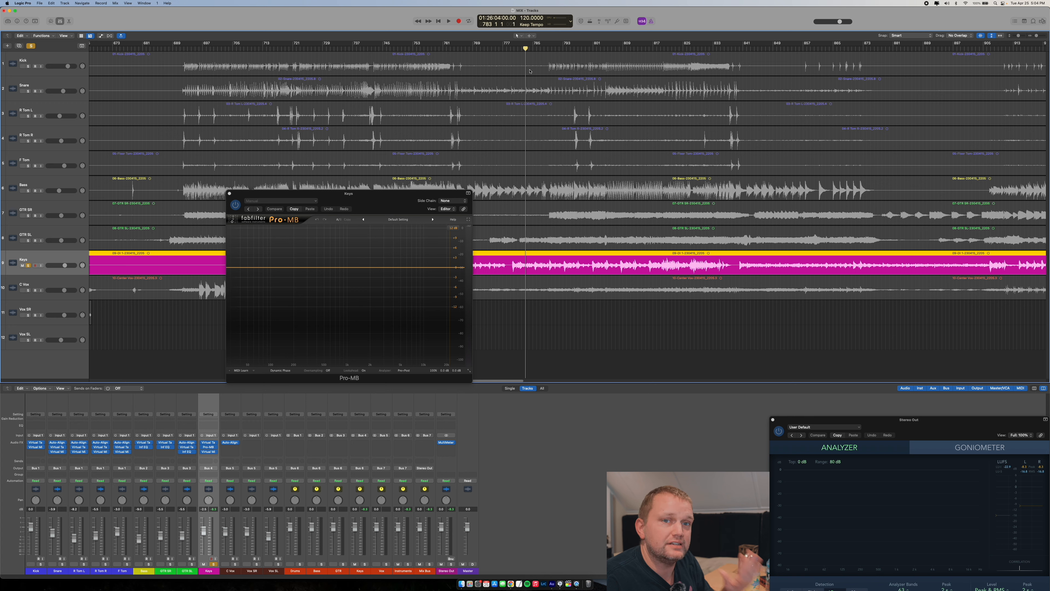
{"action": "left_click", "coordinate": [517, 48]}
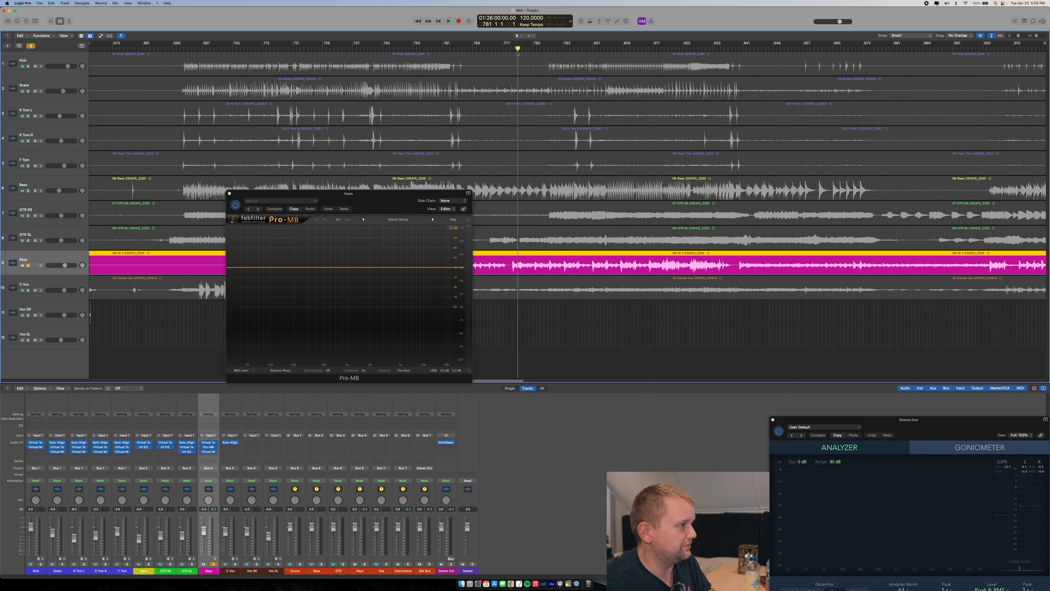
{"action": "left_click_drag", "start_coordinate": [516, 49], "coordinate": [513, 49]}
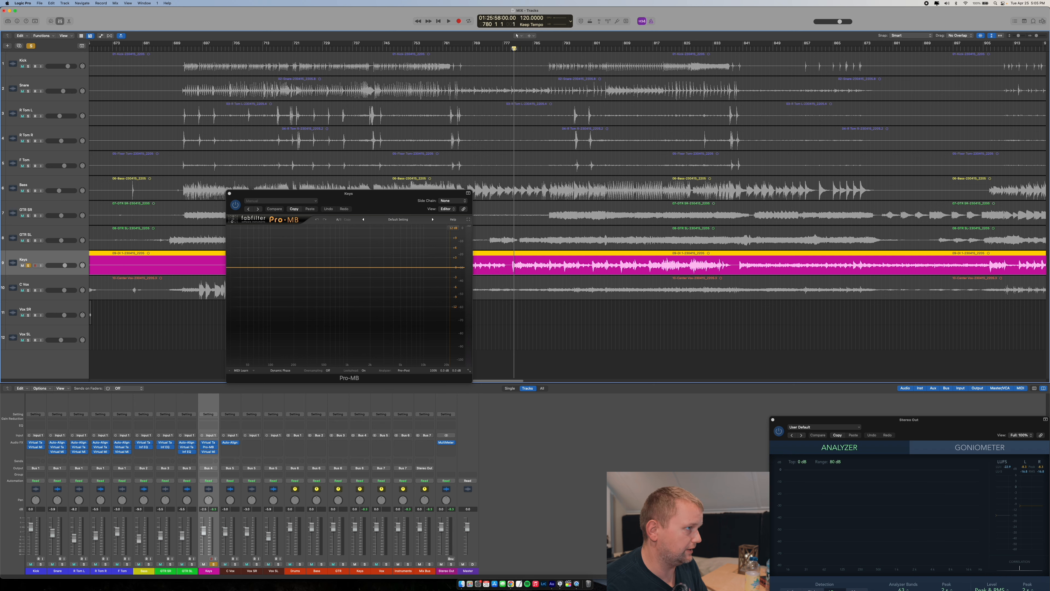
{"action": "key", "text": "space"}
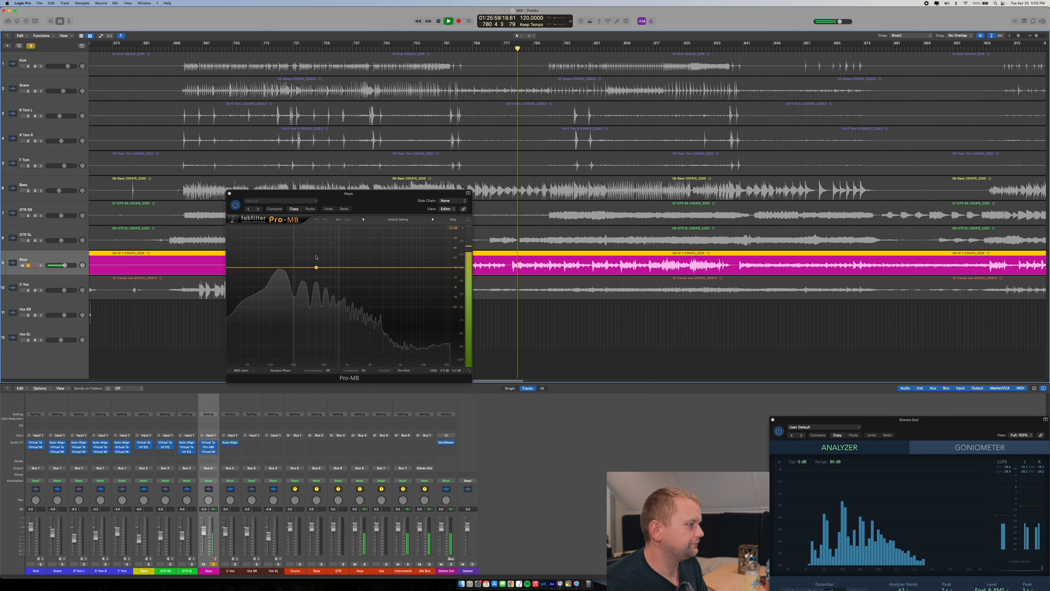
Add a Pro-MB compression band in the lower mids and audition it soloed while shifting it slightly higher in frequency
{"action": "left_click", "coordinate": [295, 271]}
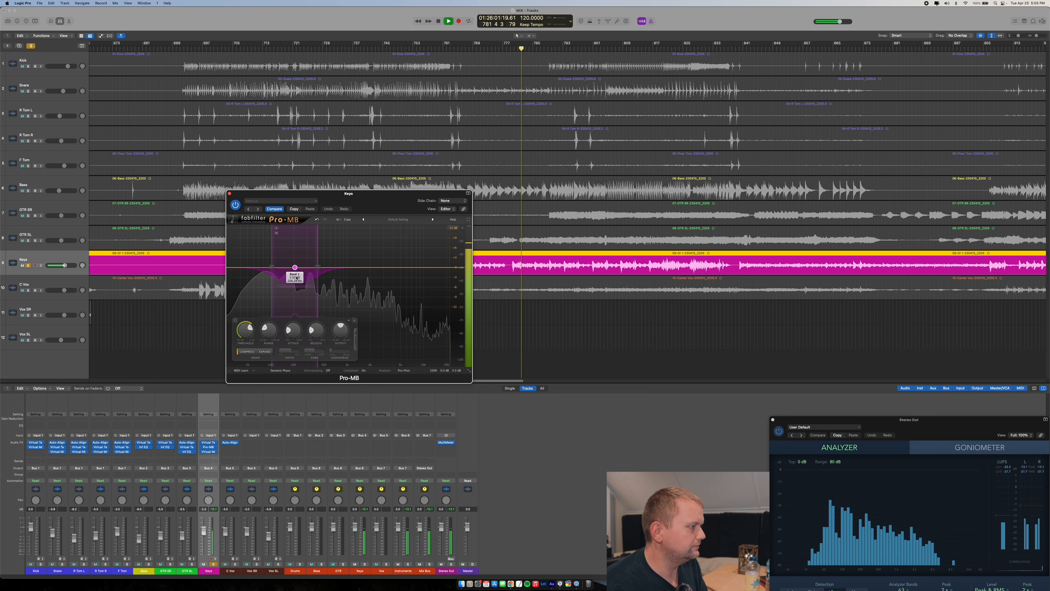
{"action": "left_click", "coordinate": [276, 227]}
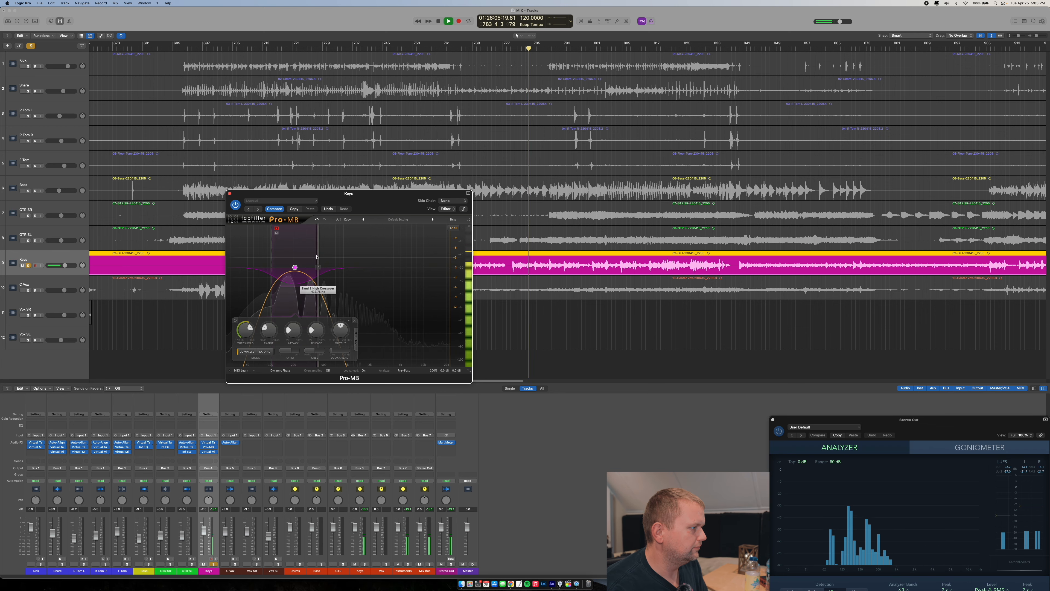
{"action": "mouse_move", "coordinate": [295, 268]}
{"action": "left_mouse_down"}
{"action": "mouse_move", "coordinate": [318, 263]}
{"action": "mouse_move", "coordinate": [289, 260]}
{"action": "mouse_move", "coordinate": [306, 259]}
{"action": "left_mouse_up"}
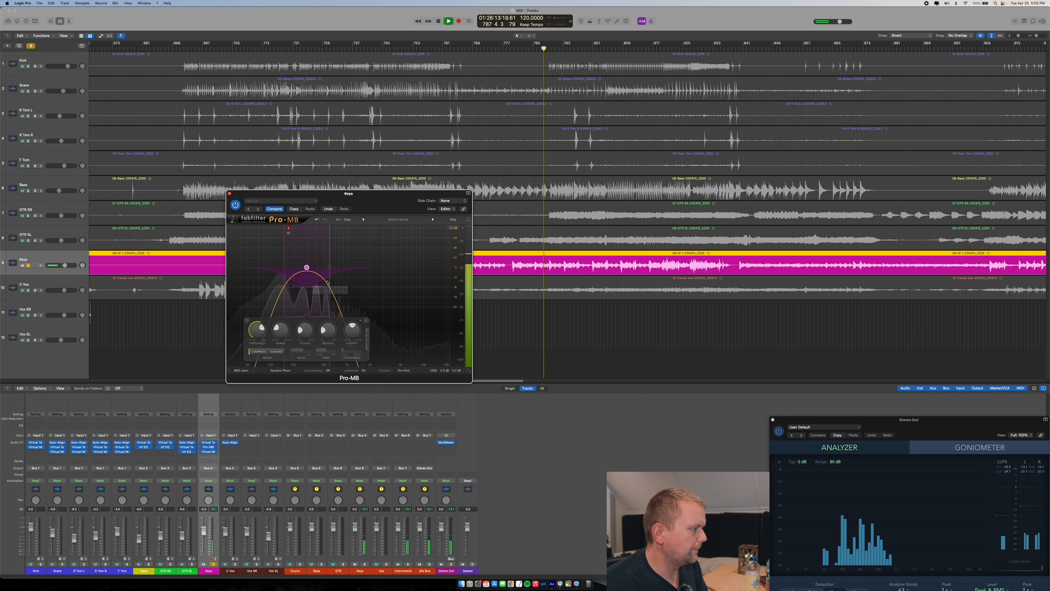
{"action": "key", "text": "space"}
{"action": "left_click", "coordinate": [288, 228]}
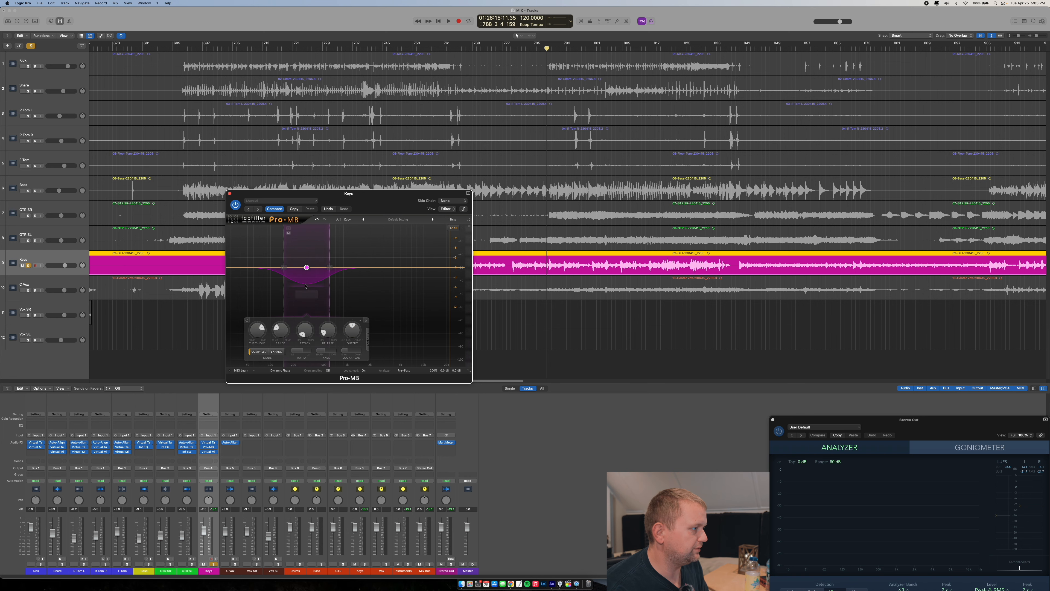
Resume playback and fine-tune the band's threshold in Pro-MB so it gently compresses the Keys' lower mids
{"action": "key", "text": "space"}
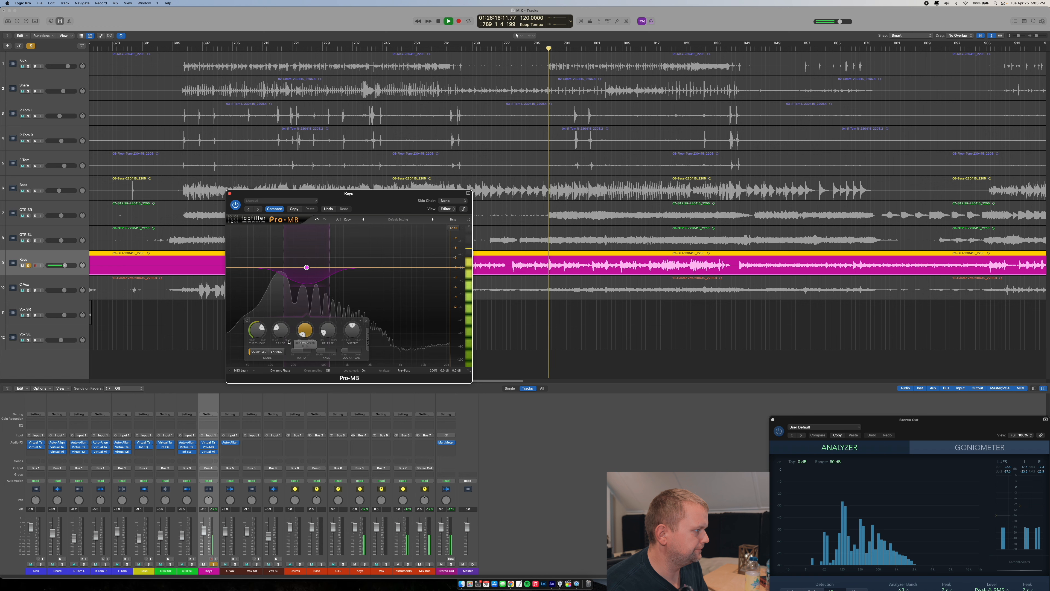
{"action": "left_click_drag", "start_coordinate": [255, 336], "coordinate": [253, 360]}
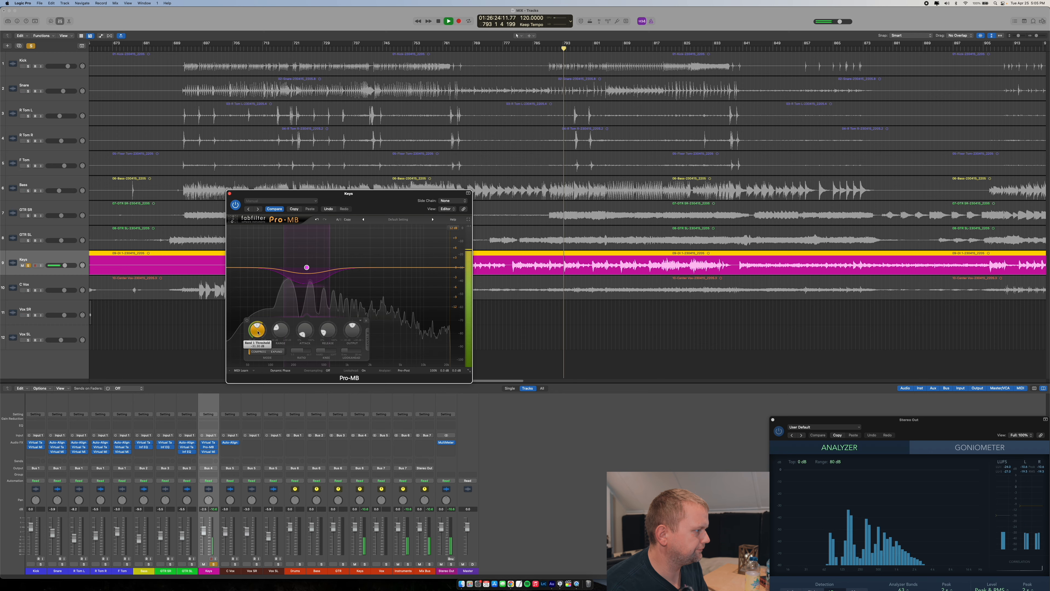
{"action": "left_click_drag", "start_coordinate": [258, 333], "coordinate": [257, 336]}
{"action": "left_click_drag", "start_coordinate": [262, 332], "coordinate": [259, 325]}
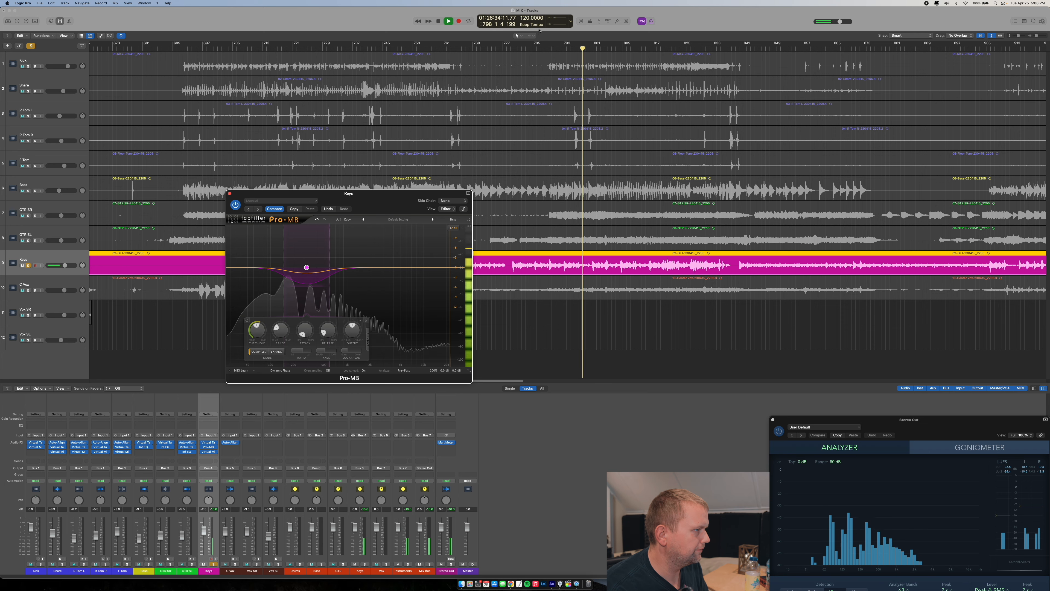
Replay the soloed Keys from about bar 782, comparing the sound with Pro-MB bypassed and active
{"action": "left_click", "coordinate": [522, 44]}
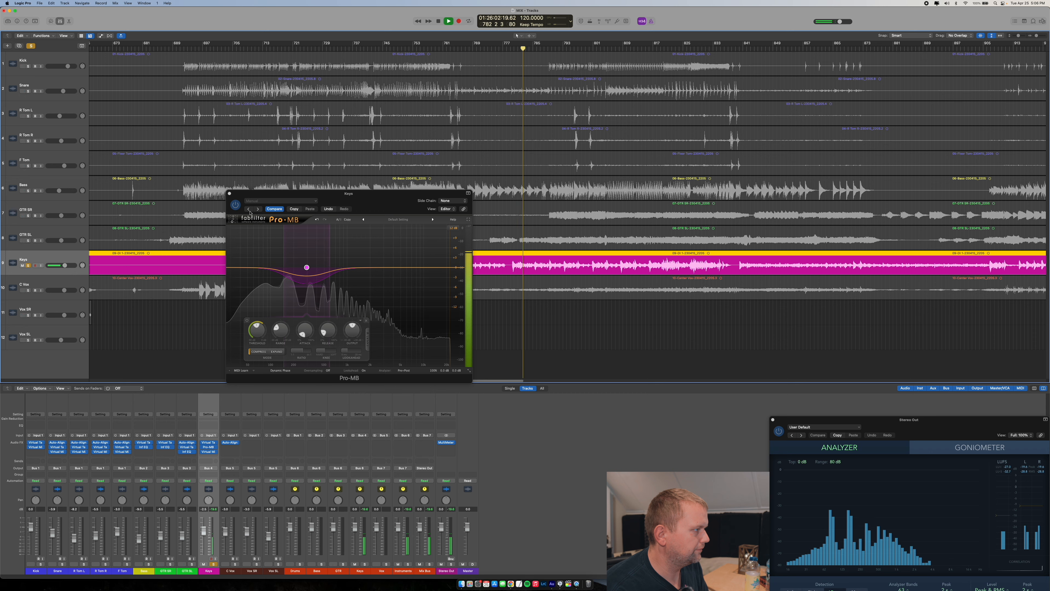
{"action": "left_click", "coordinate": [235, 206]}
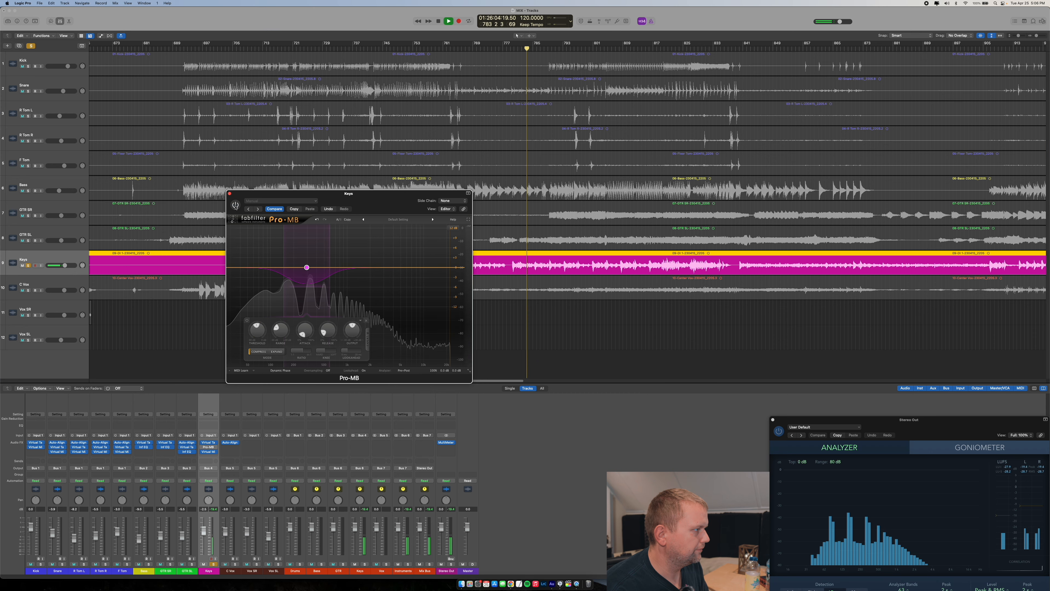
{"action": "left_click", "coordinate": [235, 205]}
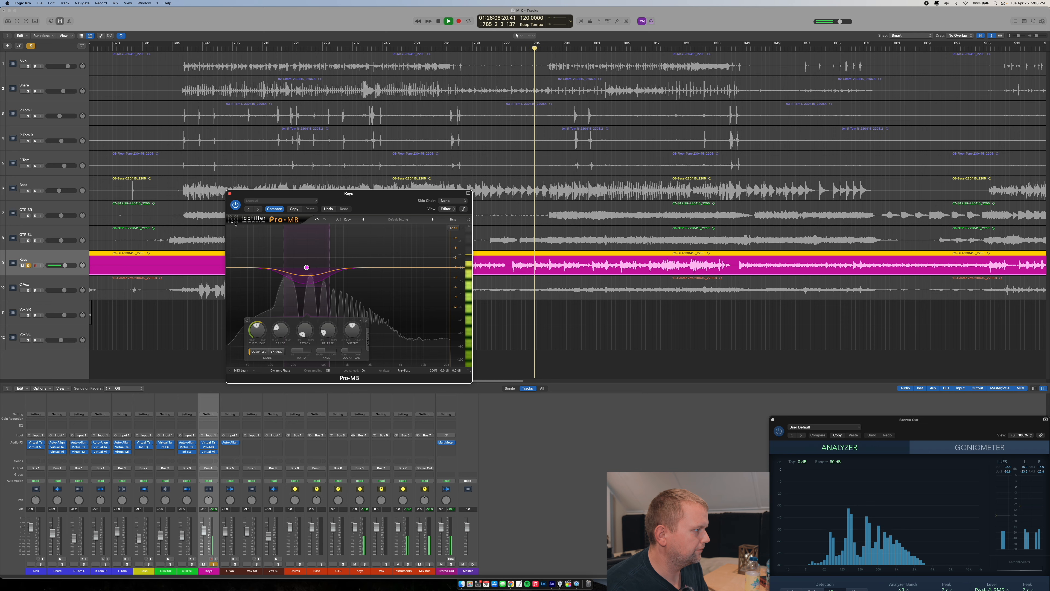
{"action": "key", "text": "space"}
Add a low-frequency band in Pro-MB reaching up to the lower-mid band, and lower its threshold while the Keys play
{"action": "left_click", "coordinate": [254, 248]}
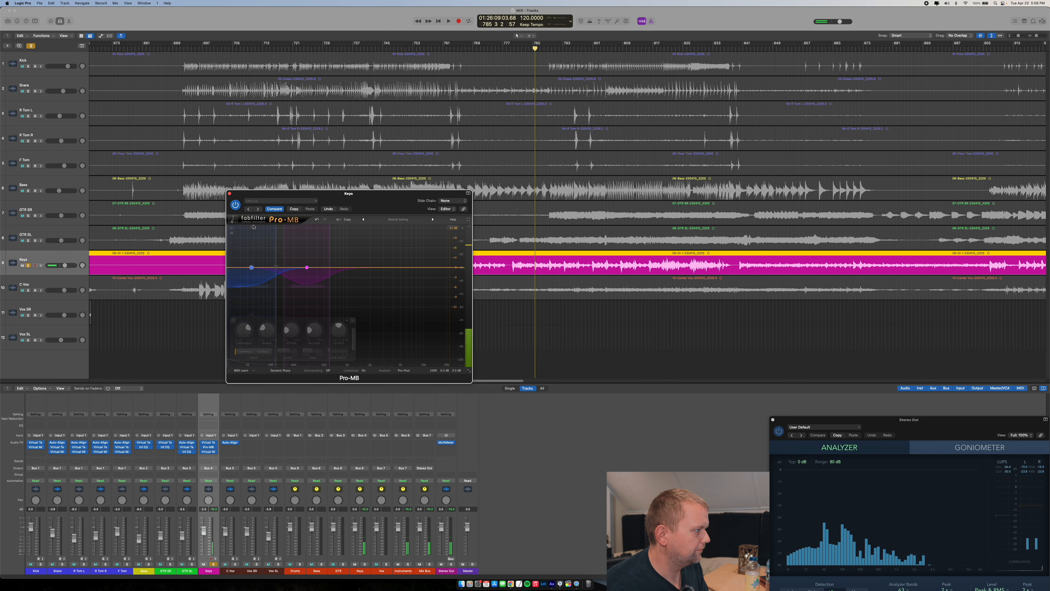
{"action": "left_click_drag", "start_coordinate": [276, 241], "coordinate": [282, 241]}
{"action": "left_click_drag", "start_coordinate": [284, 351], "coordinate": [289, 351]}
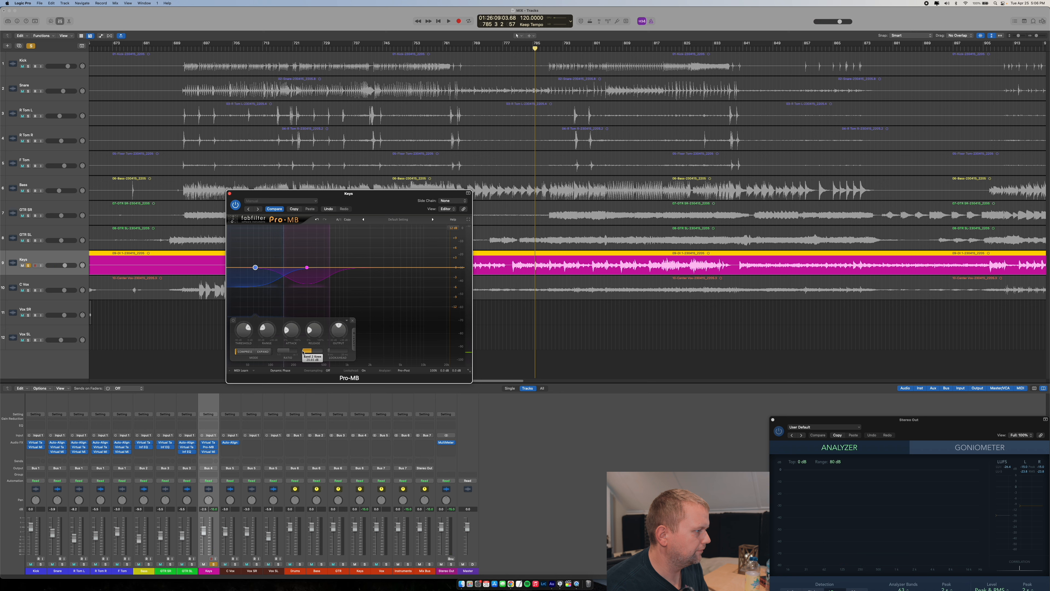
{"action": "left_click_drag", "start_coordinate": [345, 350], "coordinate": [351, 348]}
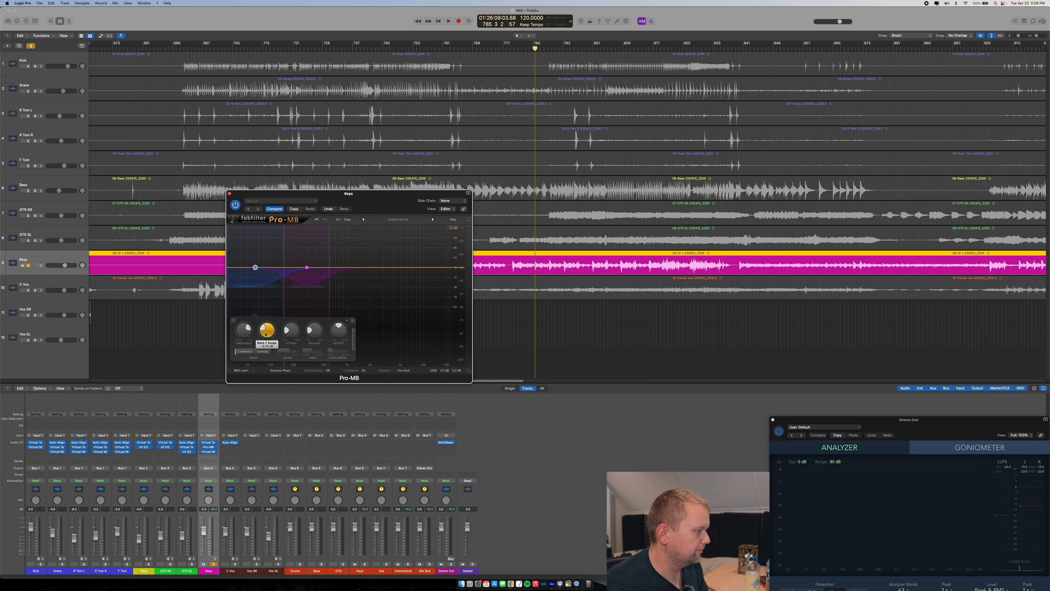
{"action": "key", "text": "space"}
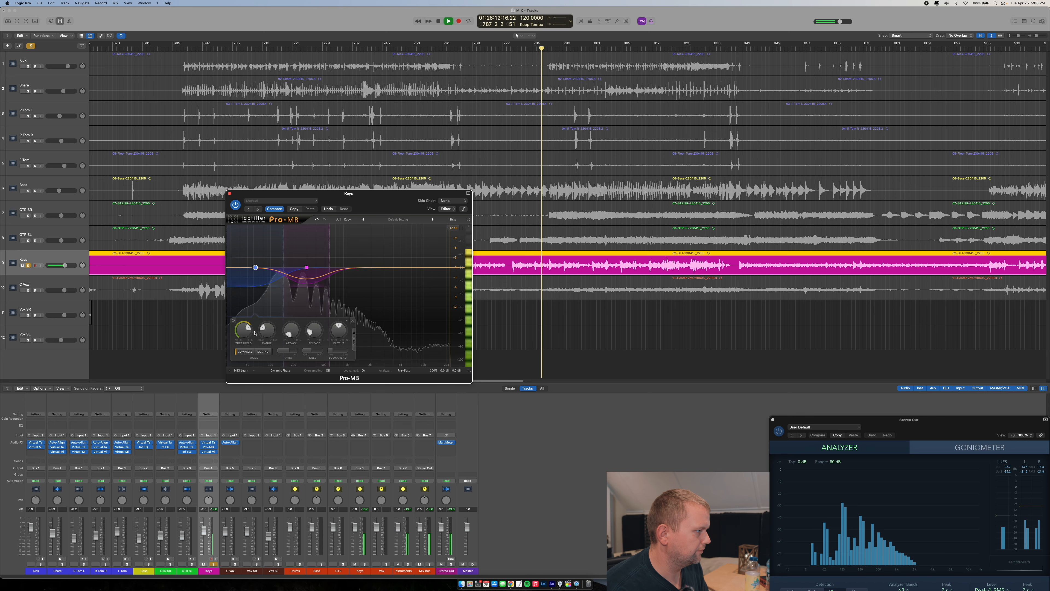
{"action": "left_click_drag", "start_coordinate": [245, 334], "coordinate": [246, 350]}
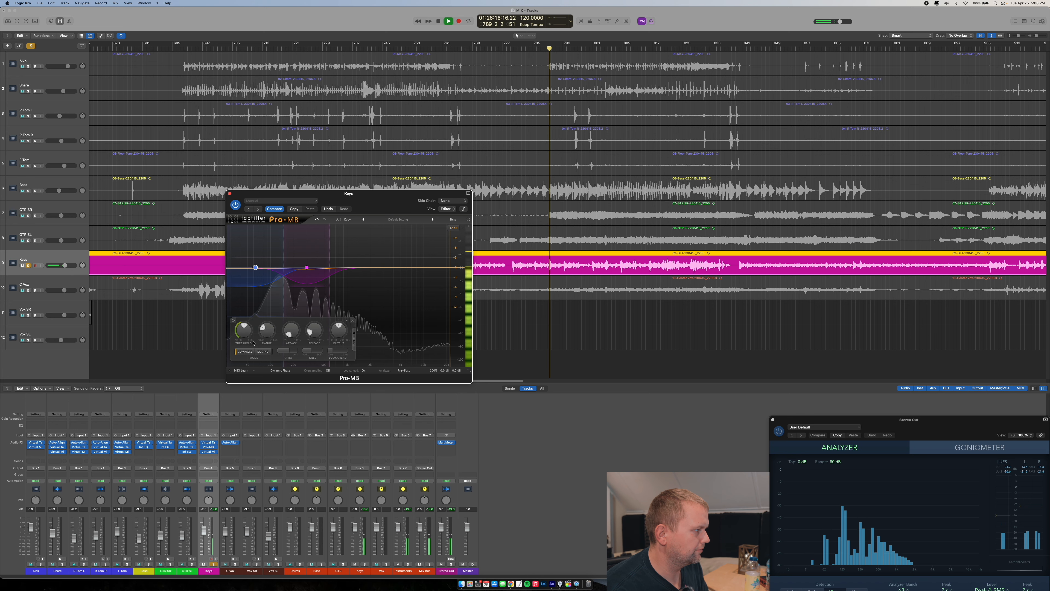
Extend Pro-MB's lower-mid band further down in frequency, fine-tune its compression during playback, and close the plug-in
{"action": "left_click_drag", "start_coordinate": [284, 257], "coordinate": [273, 257]}
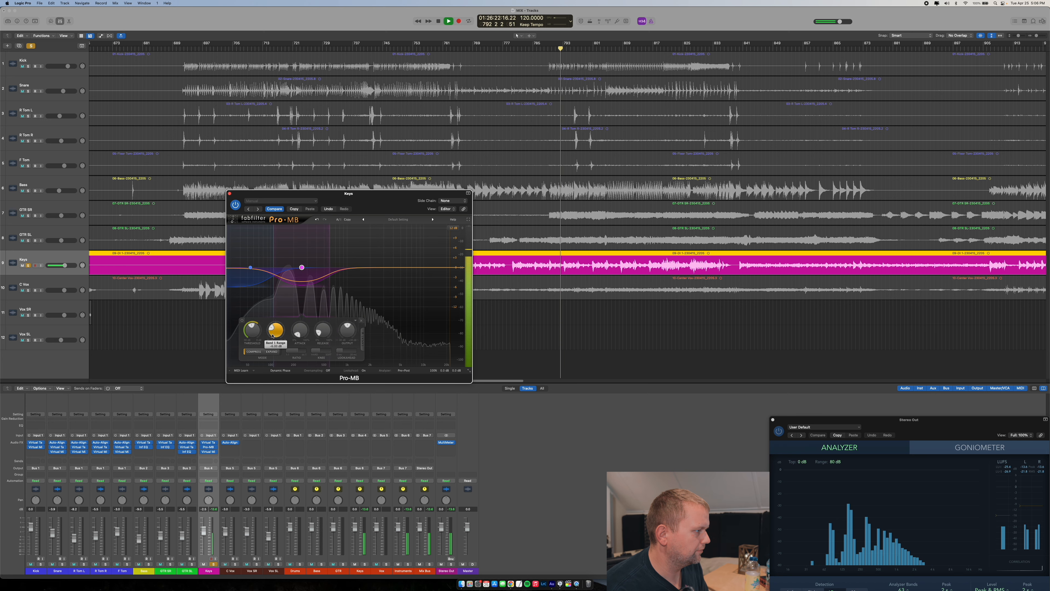
{"action": "left_click_drag", "start_coordinate": [255, 330], "coordinate": [256, 329]}
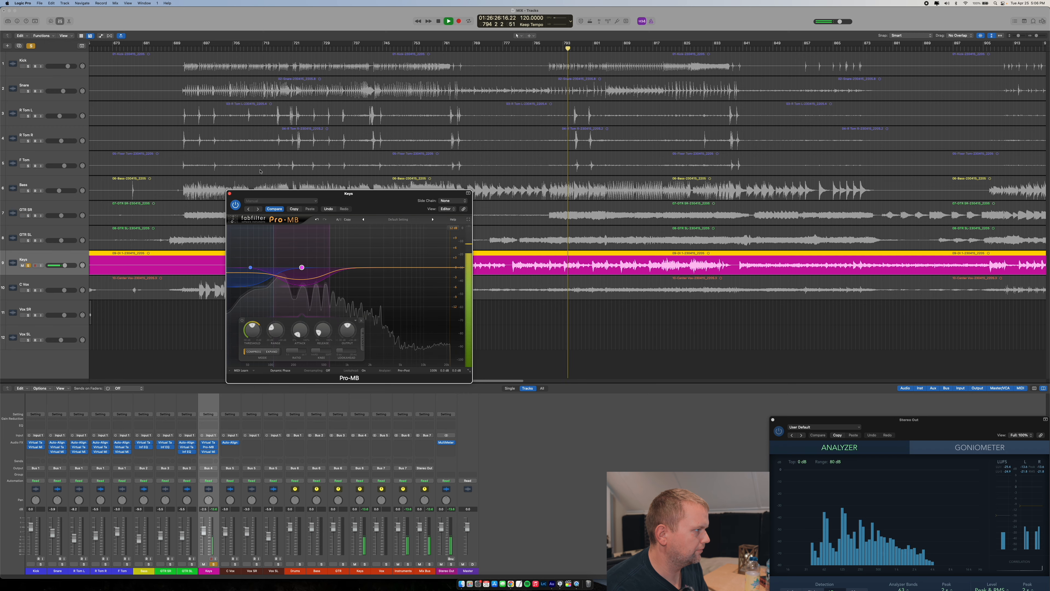
{"action": "left_click", "coordinate": [229, 193]}
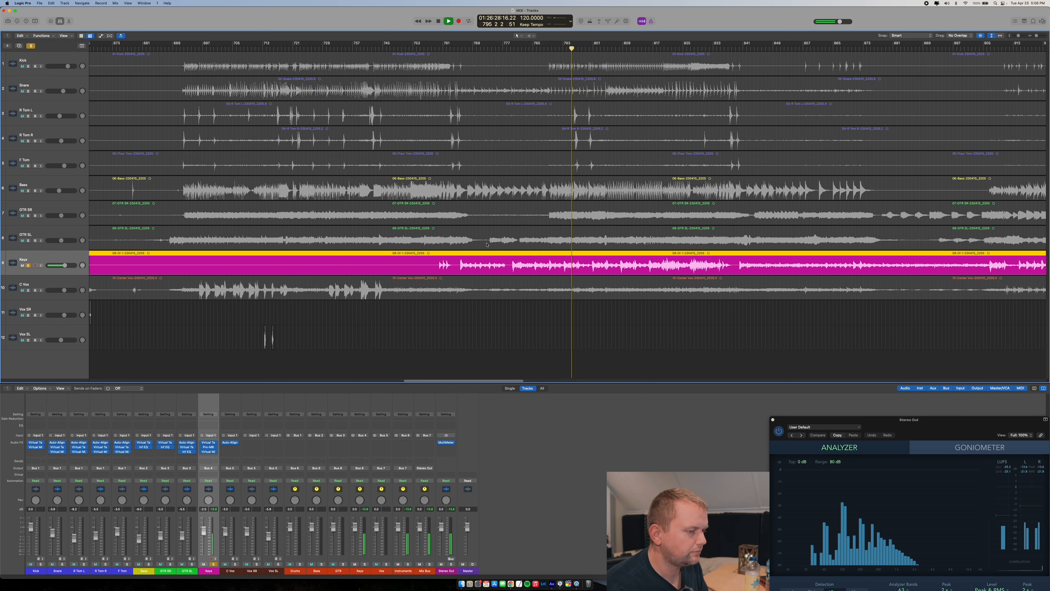
{"action": "key", "text": "space"}
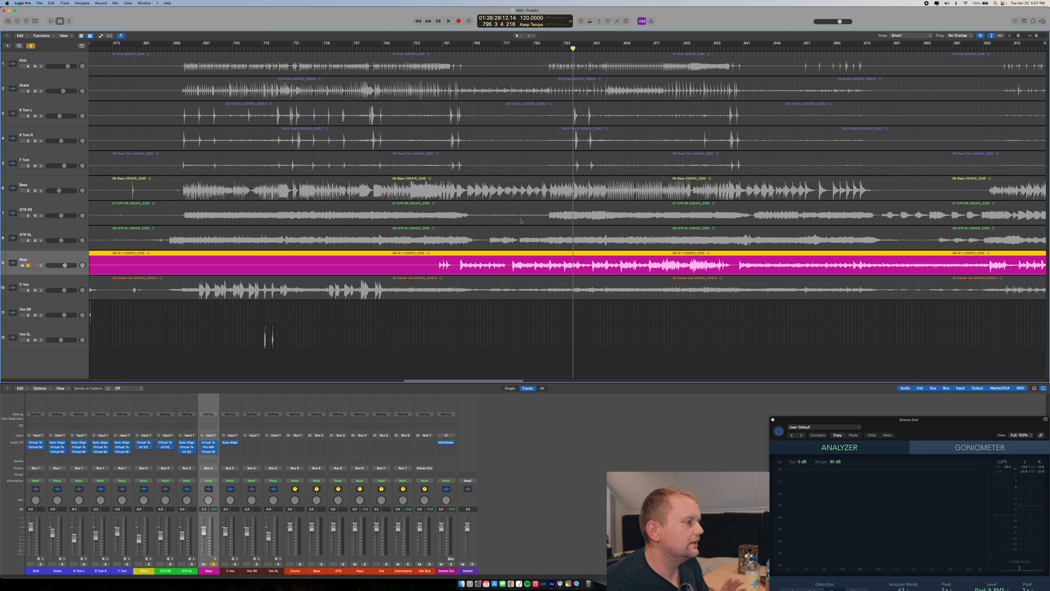
Unsolo the Keys channel and play the full mix from bar 779
{"action": "left_click", "coordinate": [511, 48]}
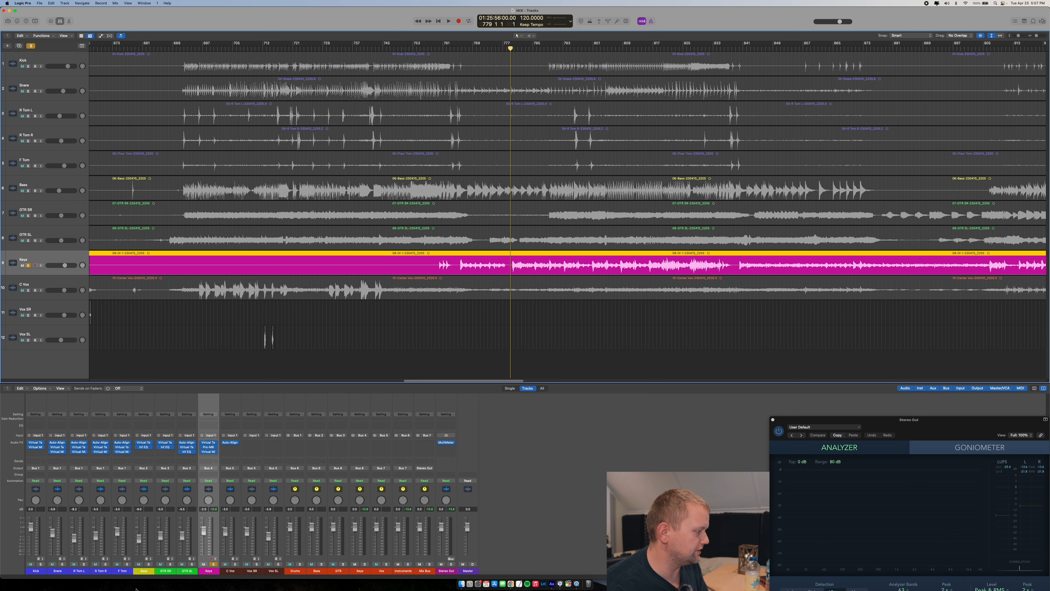
{"action": "left_click", "coordinate": [213, 564]}
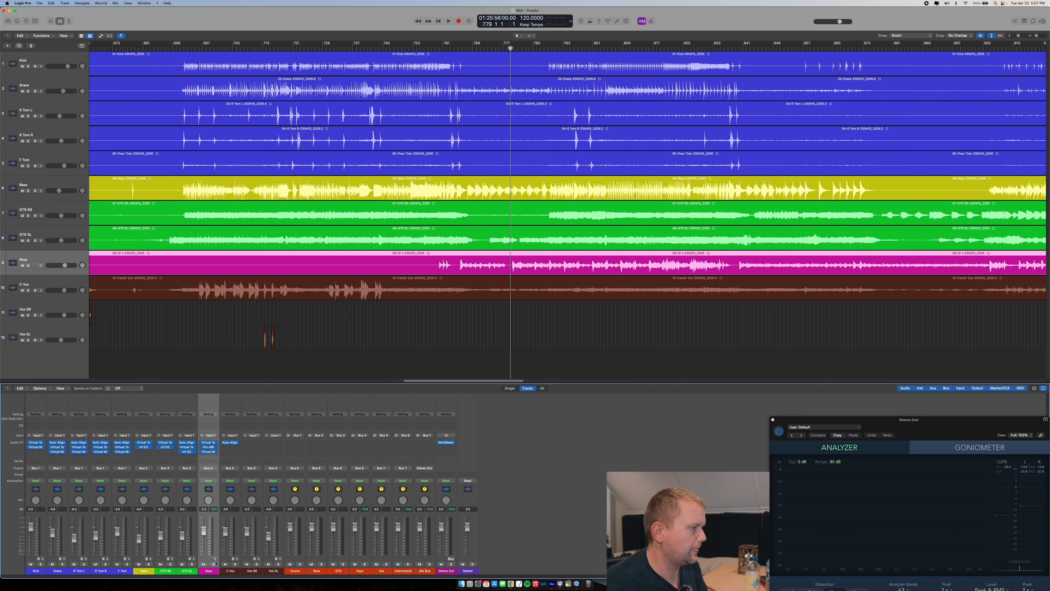
{"action": "key", "text": "space"}
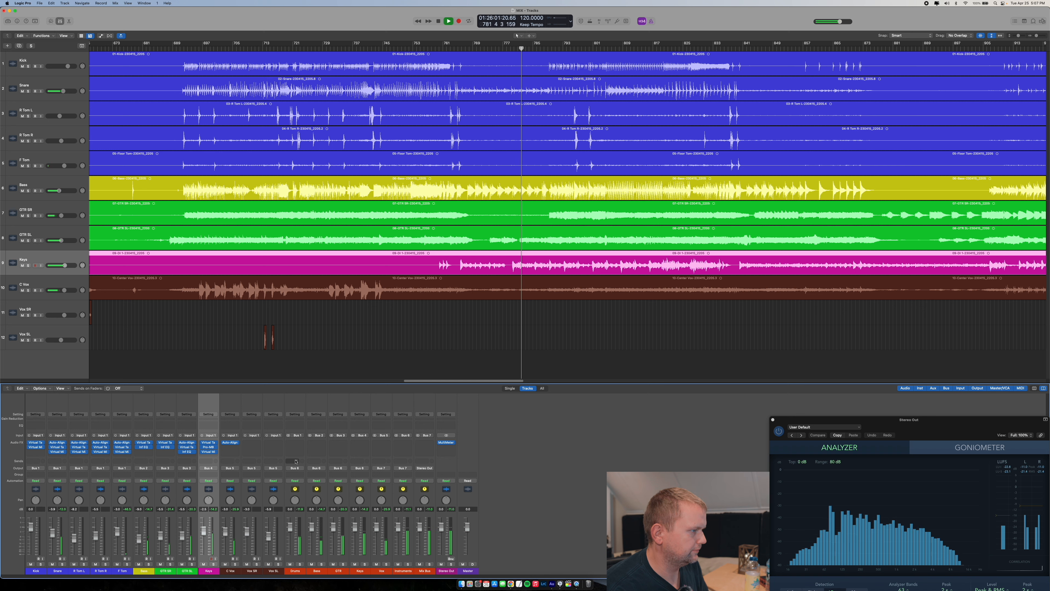
Compare the Keys within the full mix with Pro-MB bypassed and active, and close the plug-in with it active
{"action": "left_click", "coordinate": [206, 448]}
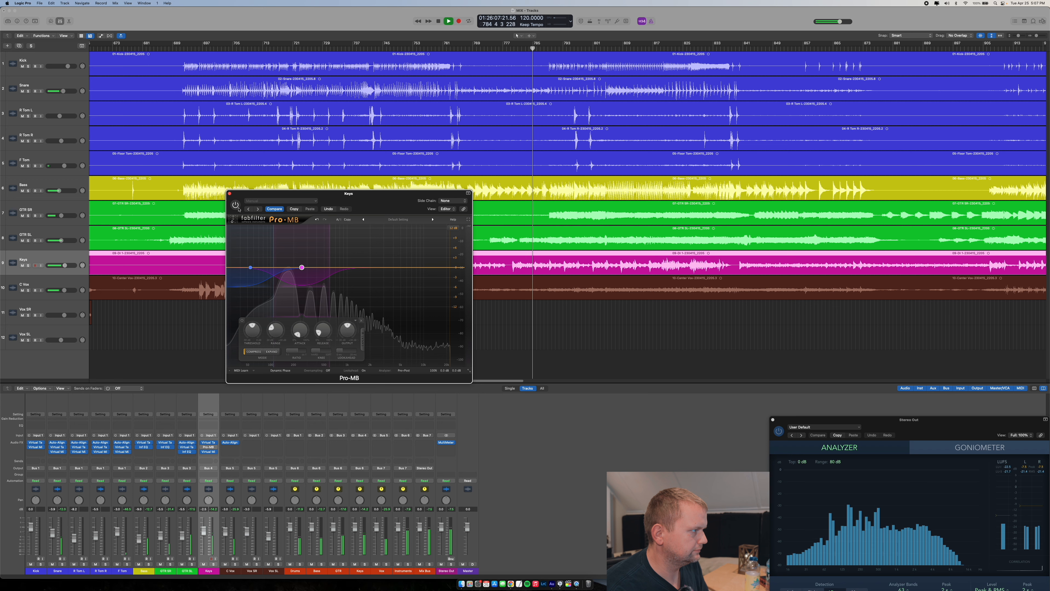
{"action": "left_click", "coordinate": [236, 206]}
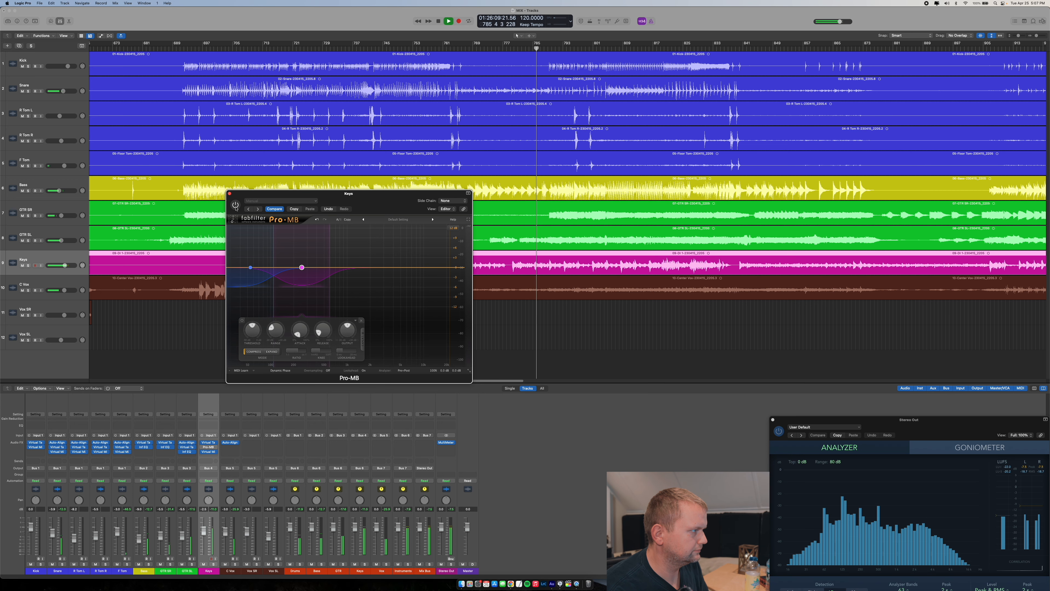
{"action": "left_click", "coordinate": [235, 205]}
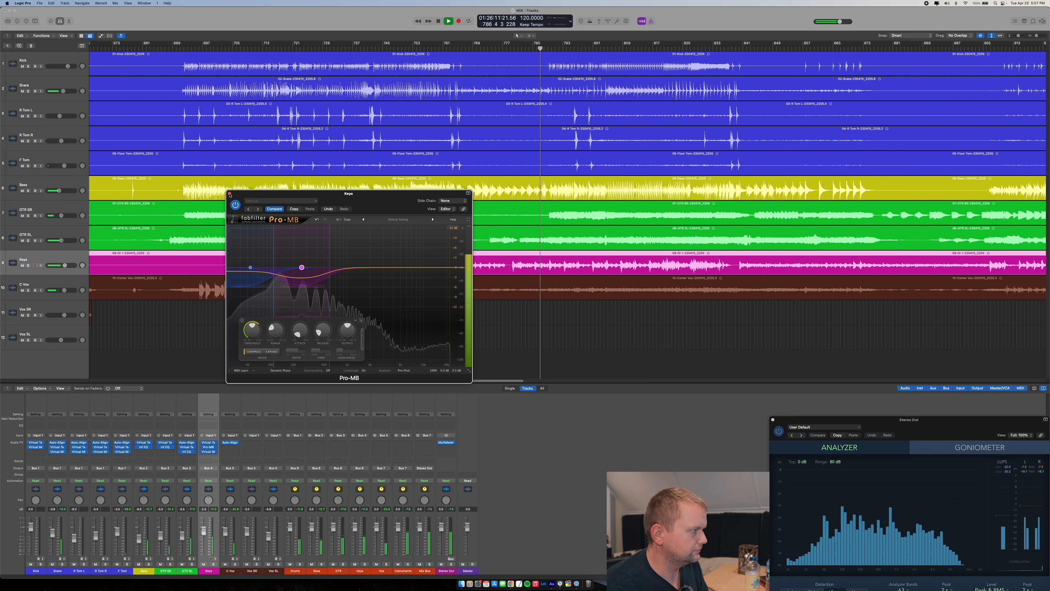
{"action": "left_click", "coordinate": [229, 194]}
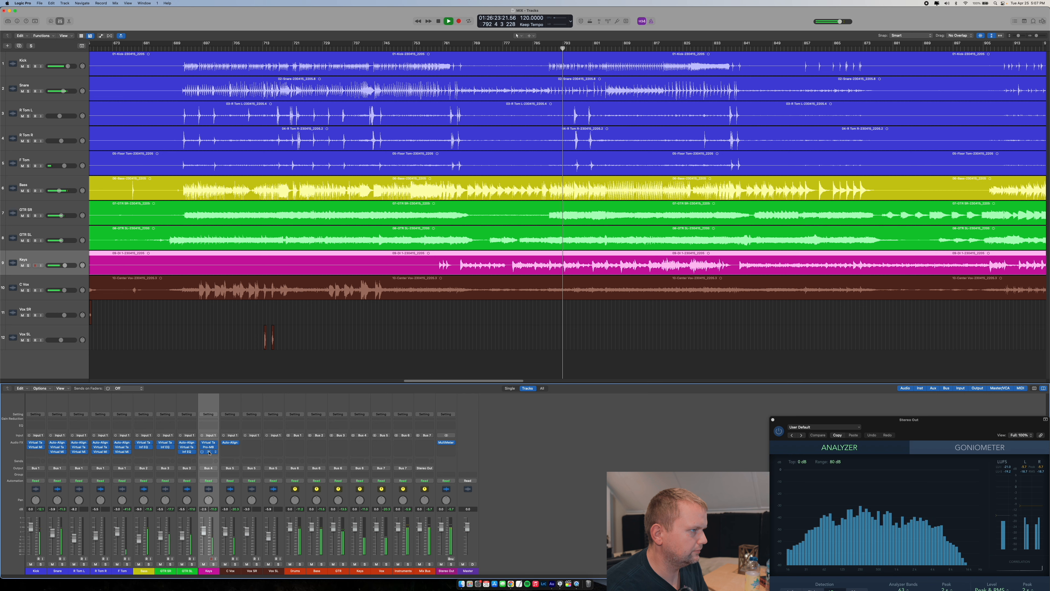
Stop playback and open Virtual Mix Rack on the Keys channel, placing its window just above the mixer inserts
{"action": "key", "text": "space"}
{"action": "left_click", "coordinate": [209, 452]}
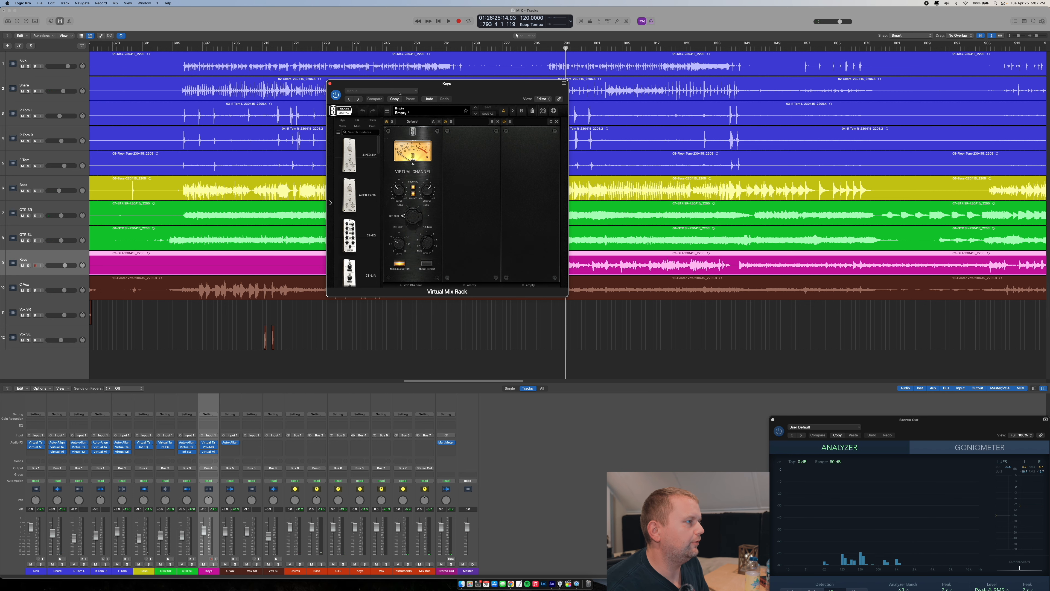
{"action": "left_click_drag", "start_coordinate": [461, 90], "coordinate": [315, 195]}
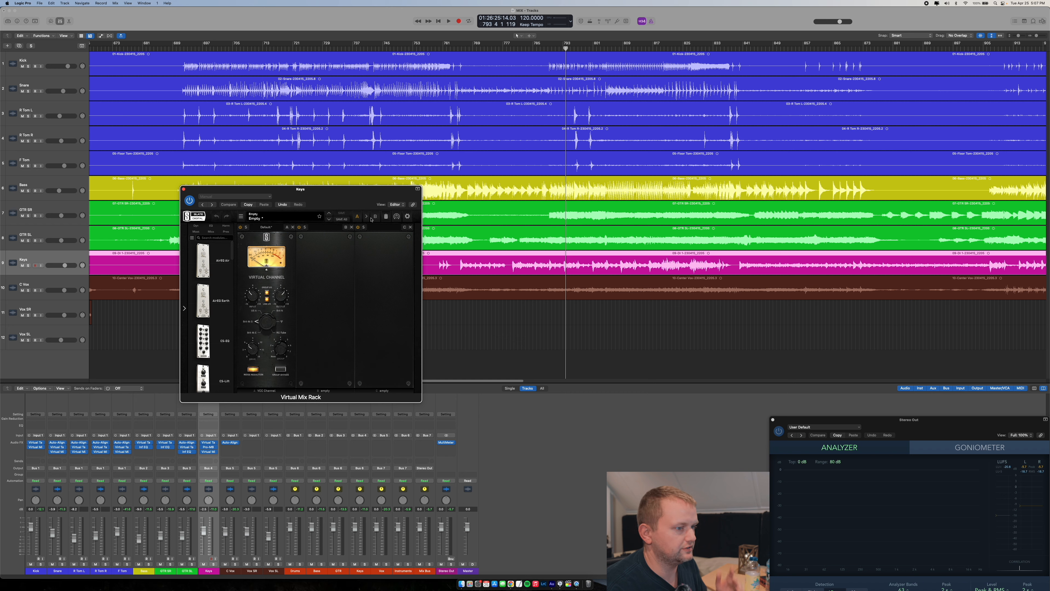
Solo Keys again and play it from bar 783 with the whole MultiMeter window in view
{"action": "key", "text": "space"}
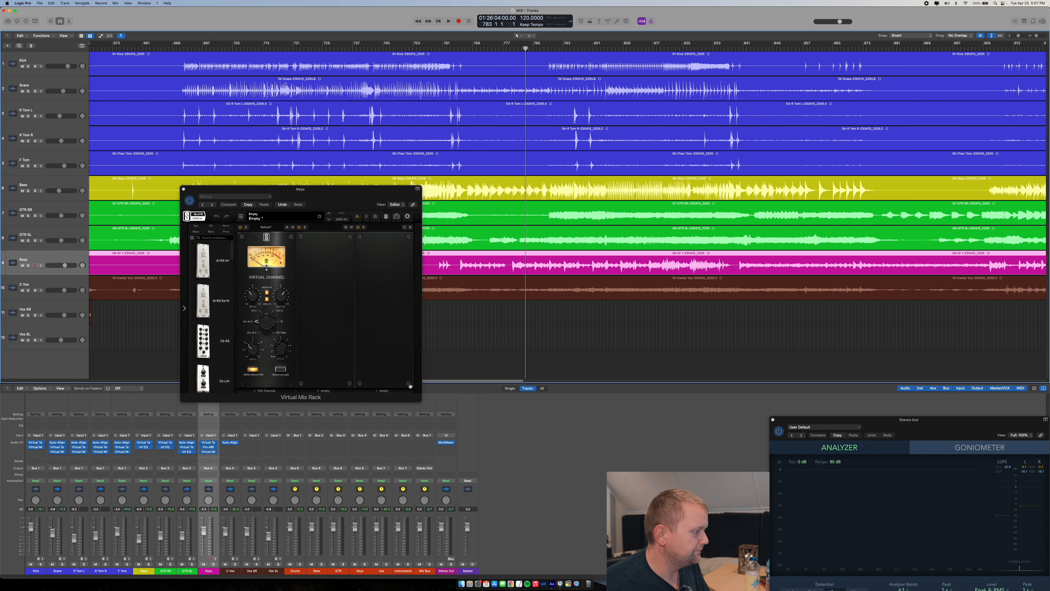
{"action": "left_click", "coordinate": [214, 564]}
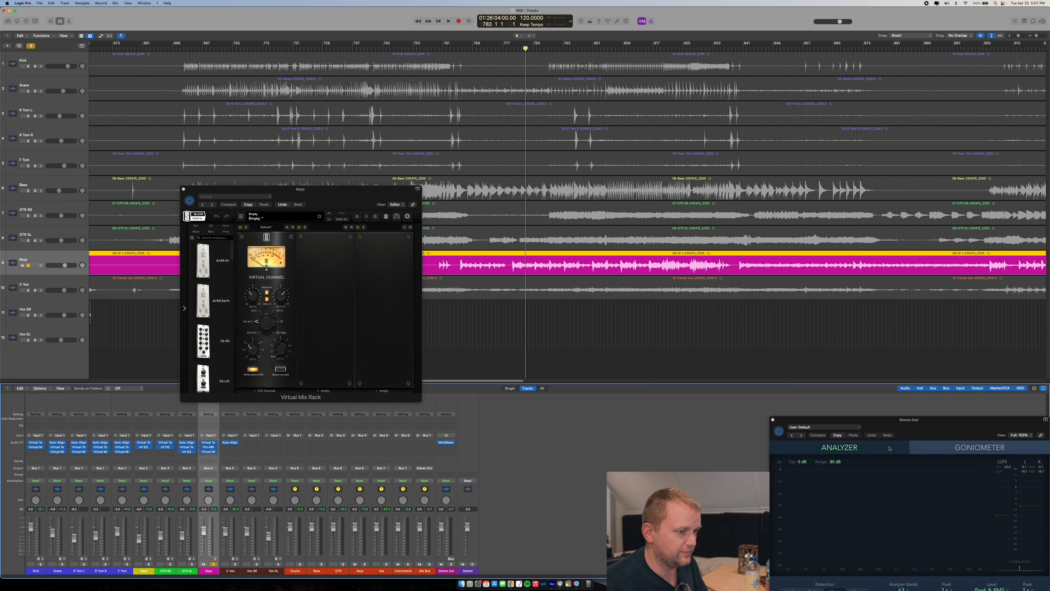
{"action": "left_click_drag", "start_coordinate": [943, 428], "coordinate": [943, 386]}
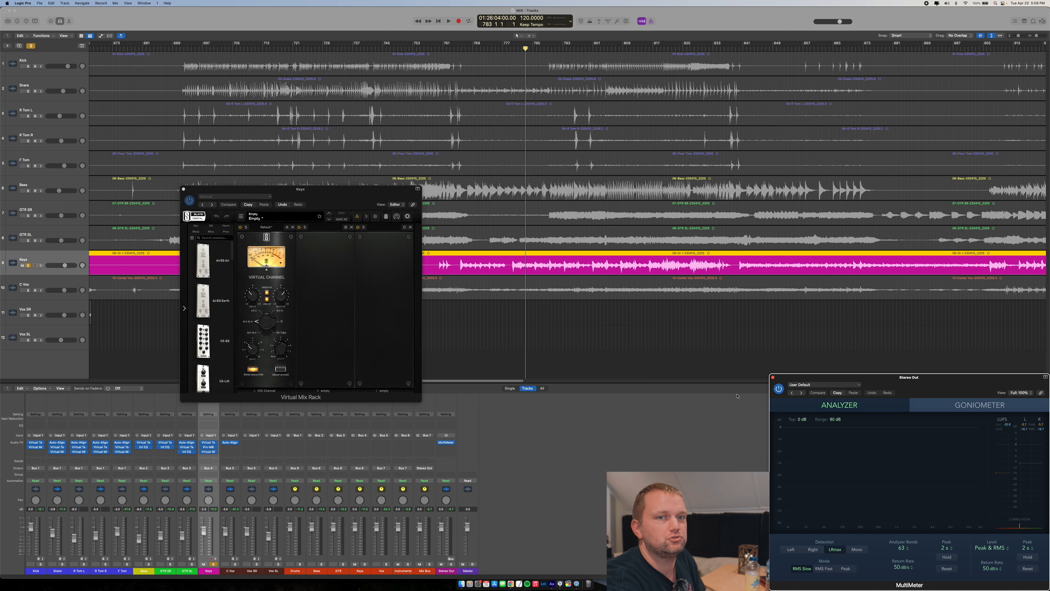
{"action": "key", "text": "space"}
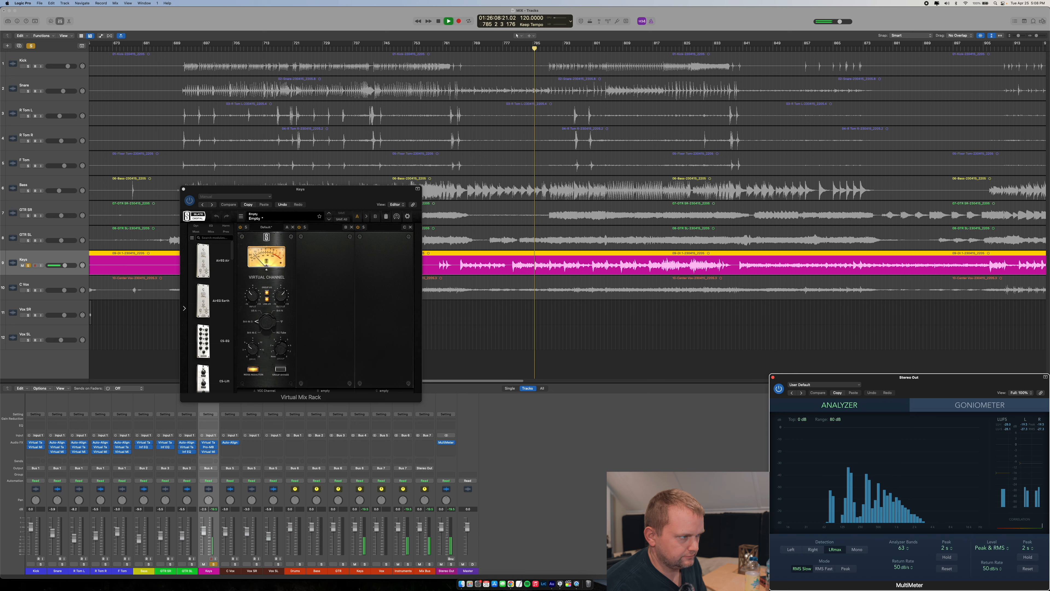
{"action": "key", "text": "space"}
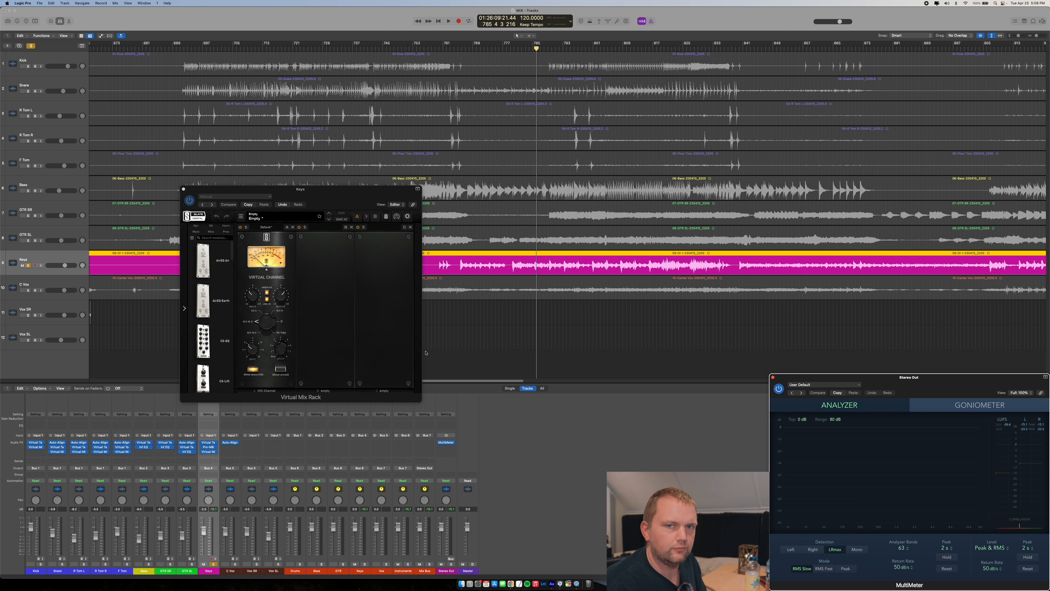
Load the CS-EQ module into the second slot of Virtual Mix Rack and adjust its second band
{"action": "scroll", "coordinate": [214, 301], "scroll_direction": "down", "scroll_amount": 3}
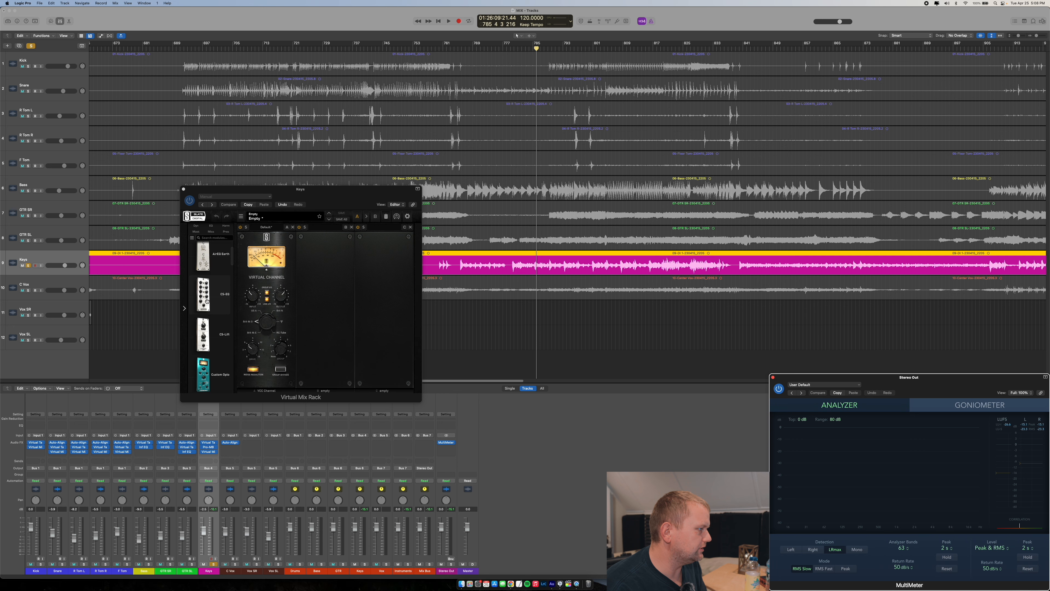
{"action": "left_click_drag", "start_coordinate": [207, 298], "coordinate": [327, 306]}
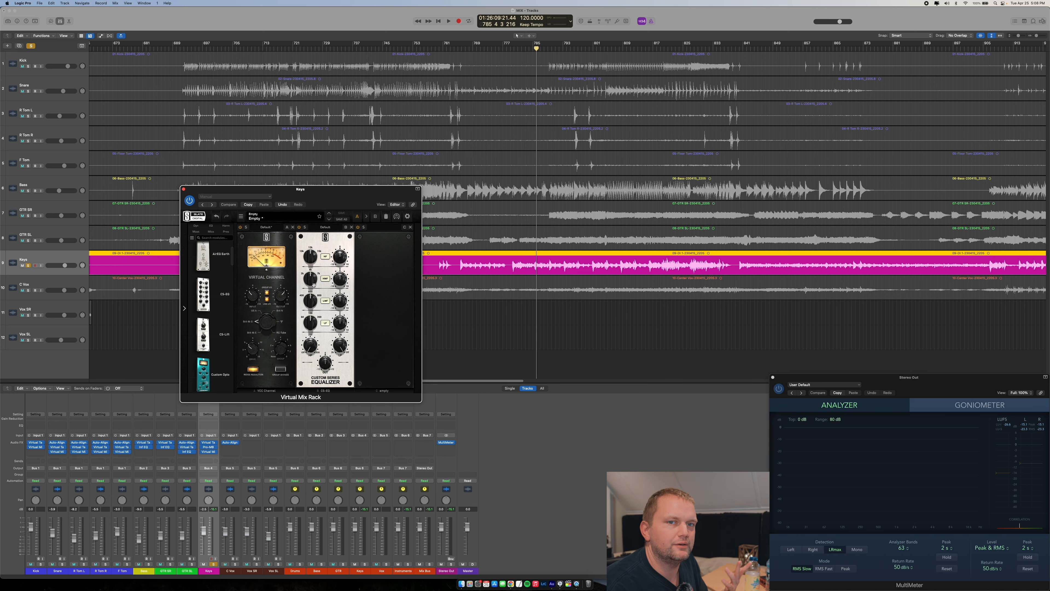
{"action": "left_click_drag", "start_coordinate": [313, 279], "coordinate": [320, 292]}
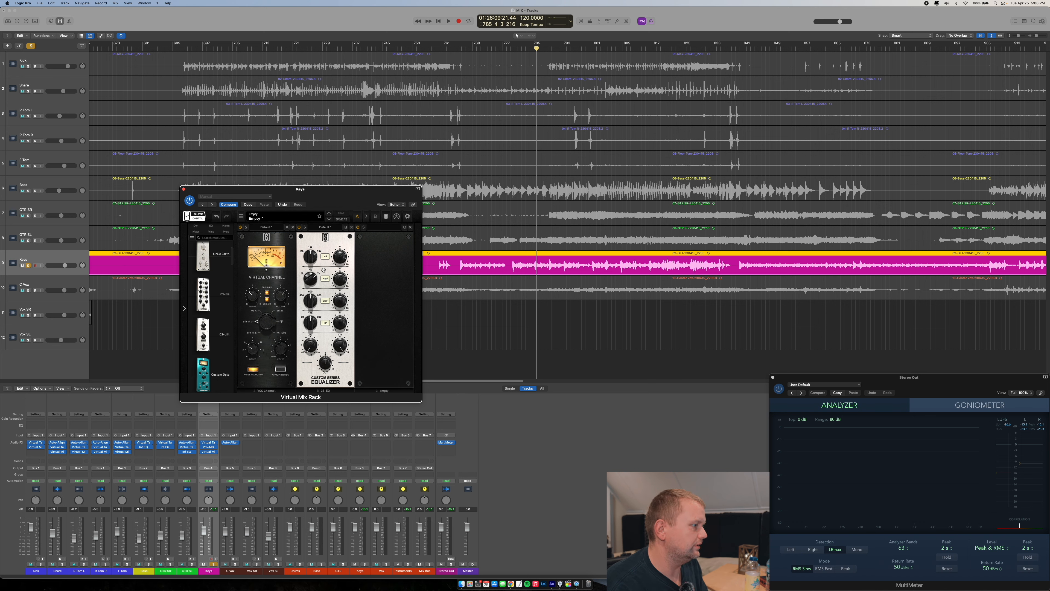
Try adjusting the CS-EQ's uppermost band while the Keys play from bar 780, and remove the module from the rack
{"action": "left_click", "coordinate": [508, 47]}
{"action": "left_click", "coordinate": [514, 47]}
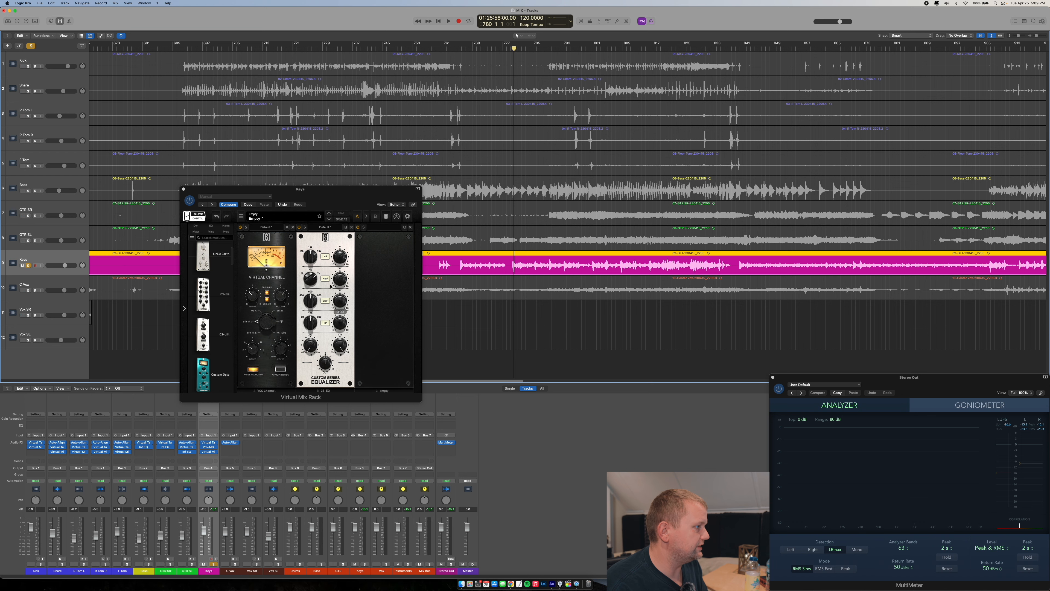
{"action": "key", "text": "space"}
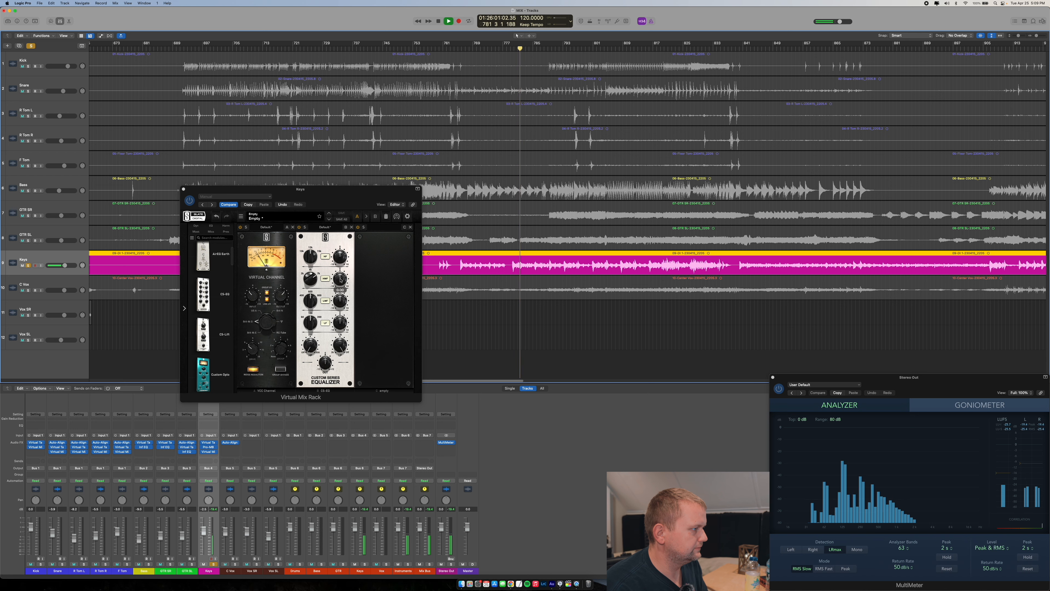
{"action": "left_click", "coordinate": [339, 258]}
{"action": "left_click_drag", "start_coordinate": [339, 258], "coordinate": [338, 240]}
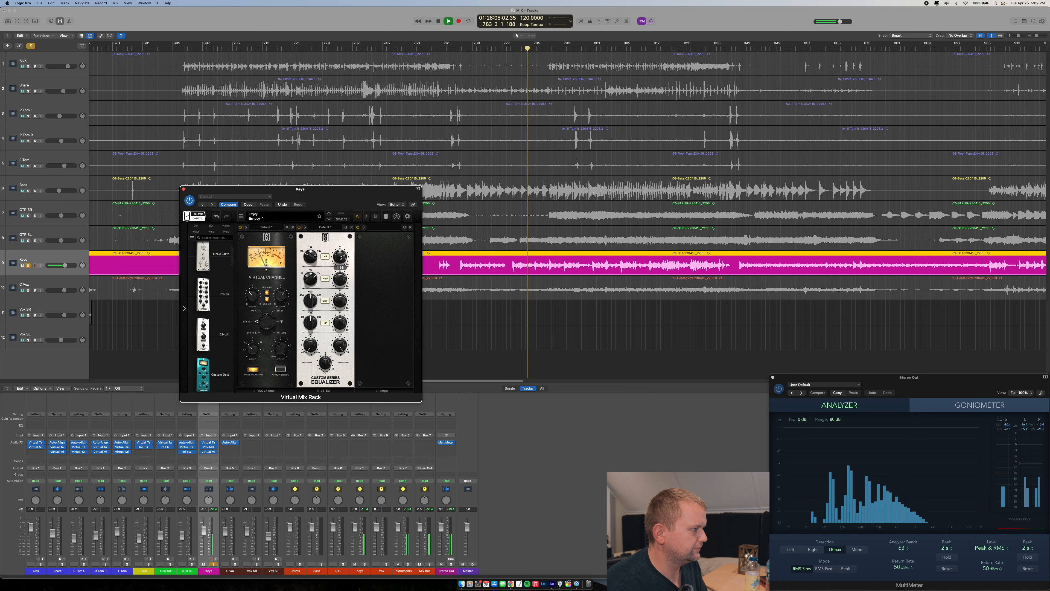
{"action": "mouse_move", "coordinate": [340, 261]}
{"action": "left_mouse_down"}
{"action": "mouse_move", "coordinate": [341, 244]}
{"action": "mouse_move", "coordinate": [340, 254]}
{"action": "left_mouse_up"}
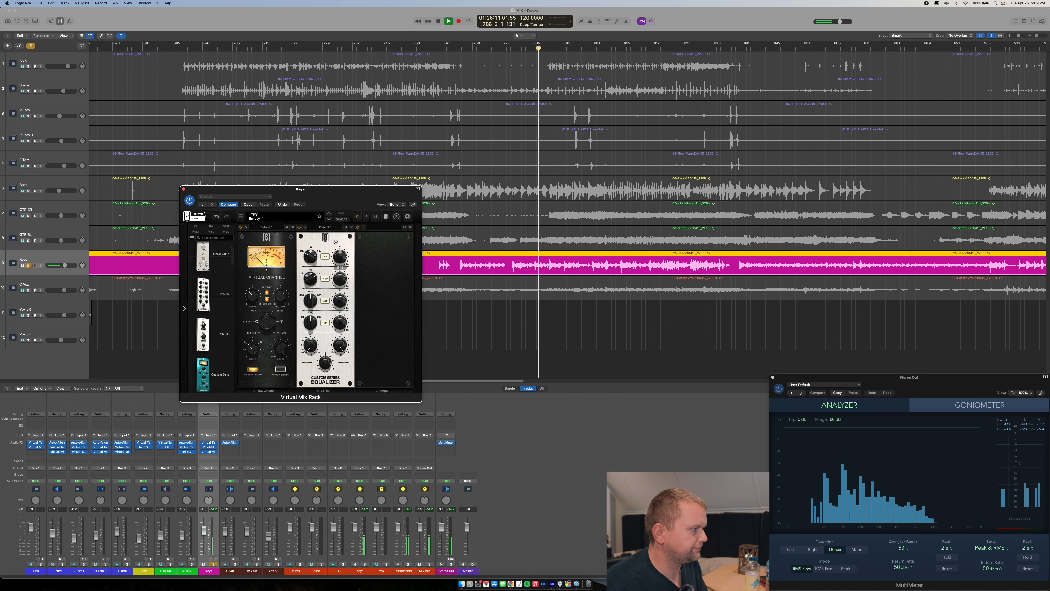
{"action": "key", "text": "space"}
{"action": "left_click", "coordinate": [352, 226]}
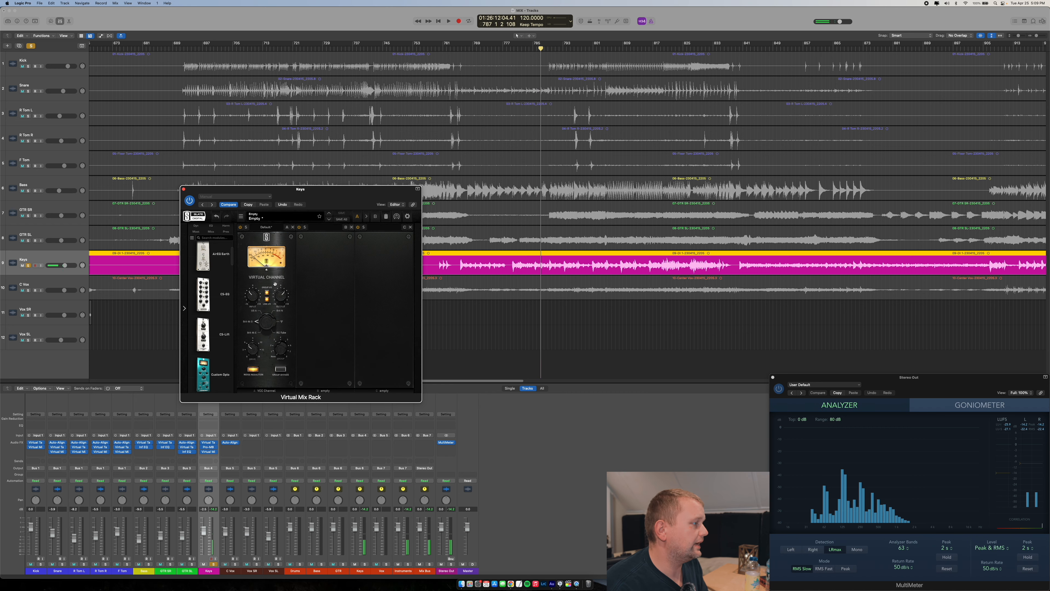
Load the FG-A equalizer module into the second slot of Virtual Mix Rack
{"action": "scroll", "coordinate": [218, 313], "scroll_direction": "down", "scroll_amount": 6}
{"action": "scroll", "coordinate": [219, 314], "scroll_direction": "down", "scroll_amount": 3}
{"action": "scroll", "coordinate": [220, 314], "scroll_direction": "down", "scroll_amount": 2}
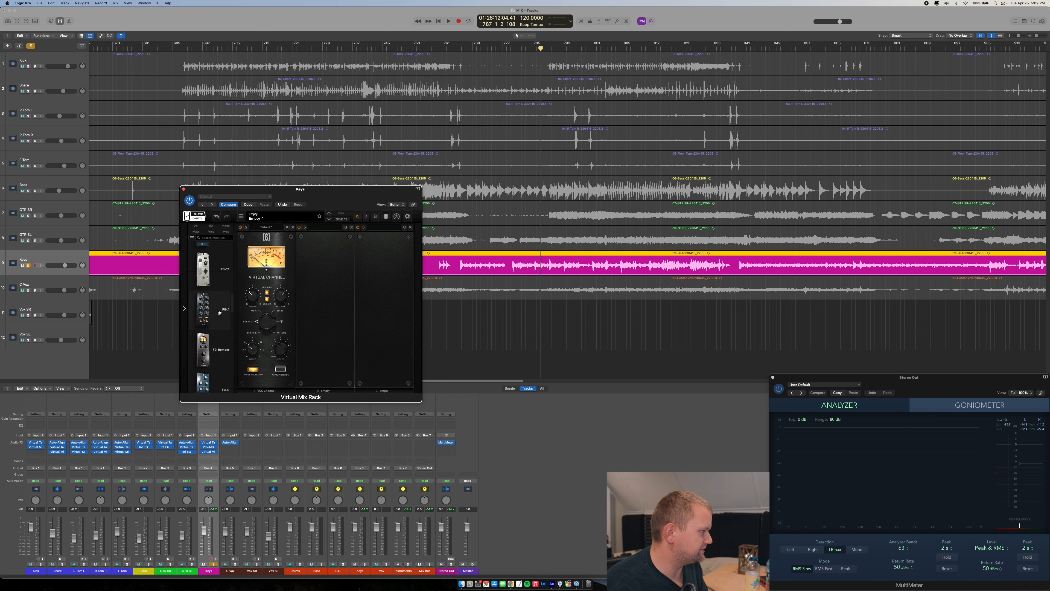
{"action": "scroll", "coordinate": [219, 313], "scroll_direction": "down", "scroll_amount": 1}
{"action": "left_click_drag", "start_coordinate": [217, 306], "coordinate": [350, 297]}
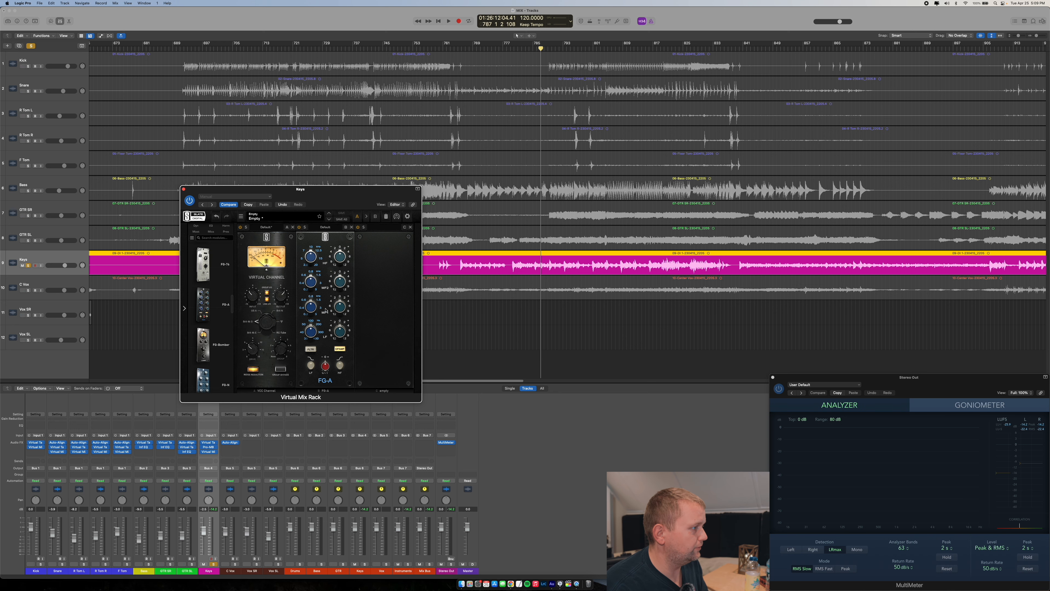
Inspect the lowest notch in the GTR SR channel's Infinity EQ, close that plug-in and reposition the Keys Virtual Mix Rack window
{"action": "left_click_drag", "start_coordinate": [327, 200], "coordinate": [539, 153]}
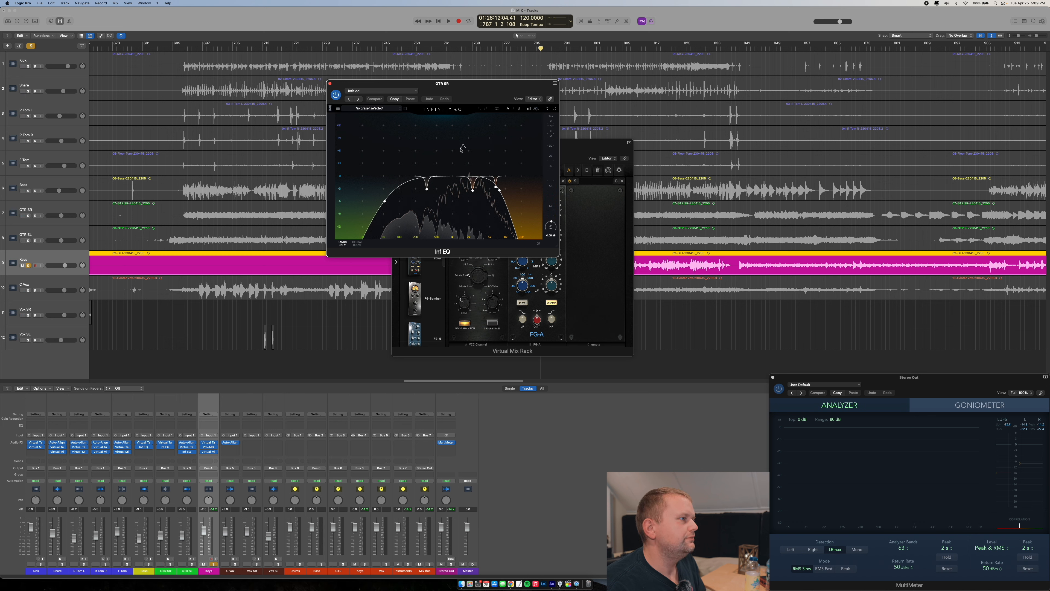
{"action": "left_click", "coordinate": [427, 189]}
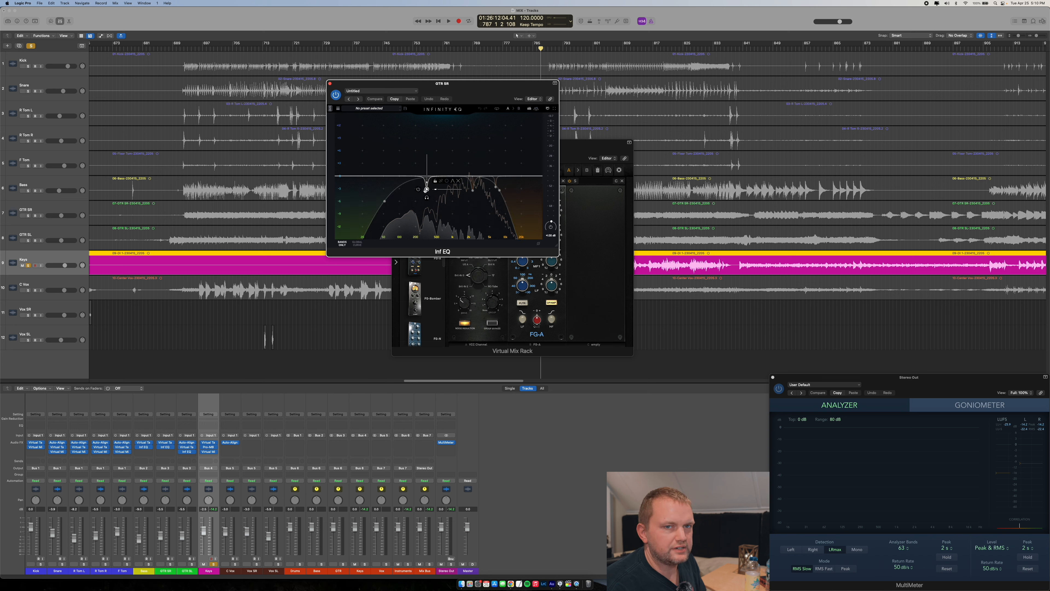
{"action": "left_click", "coordinate": [329, 84]}
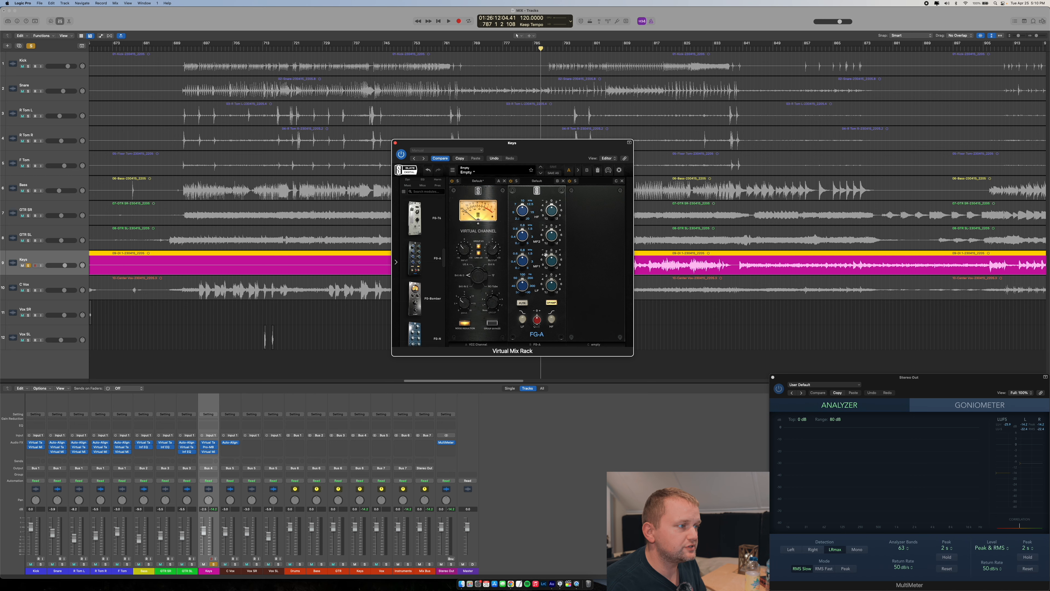
{"action": "left_click_drag", "start_coordinate": [577, 150], "coordinate": [465, 217]}
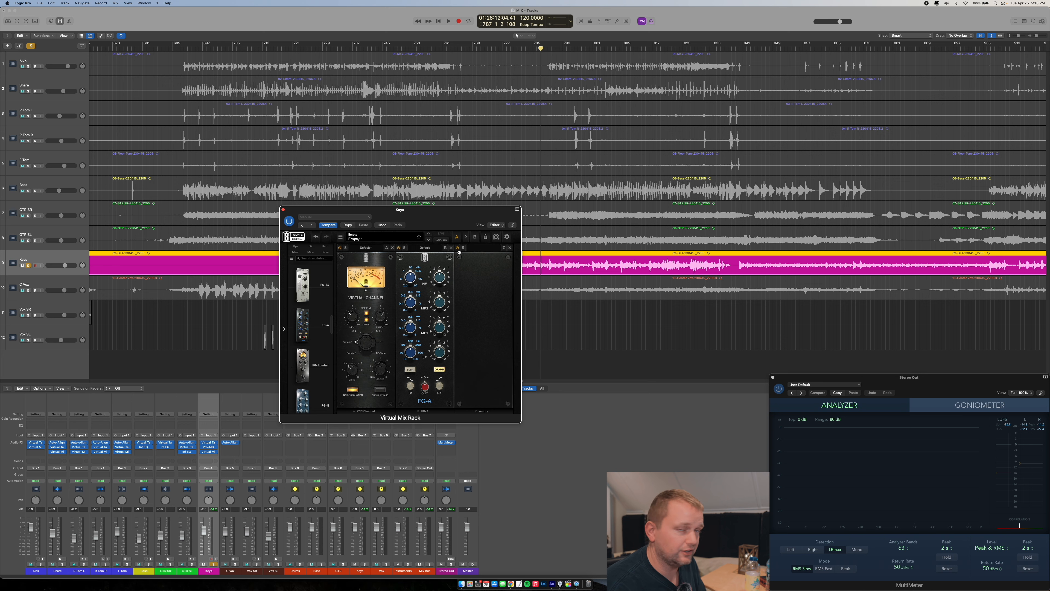
Play the soloed Keys and adjust the FG-A's HF band by ear
{"action": "key", "text": "space"}
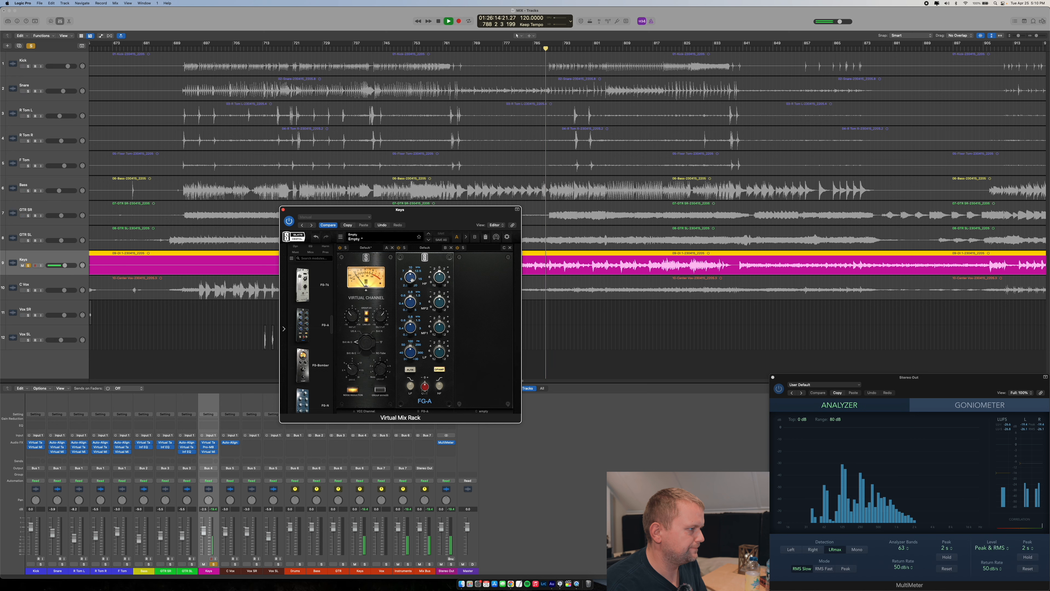
{"action": "left_click_drag", "start_coordinate": [411, 280], "coordinate": [411, 291]}
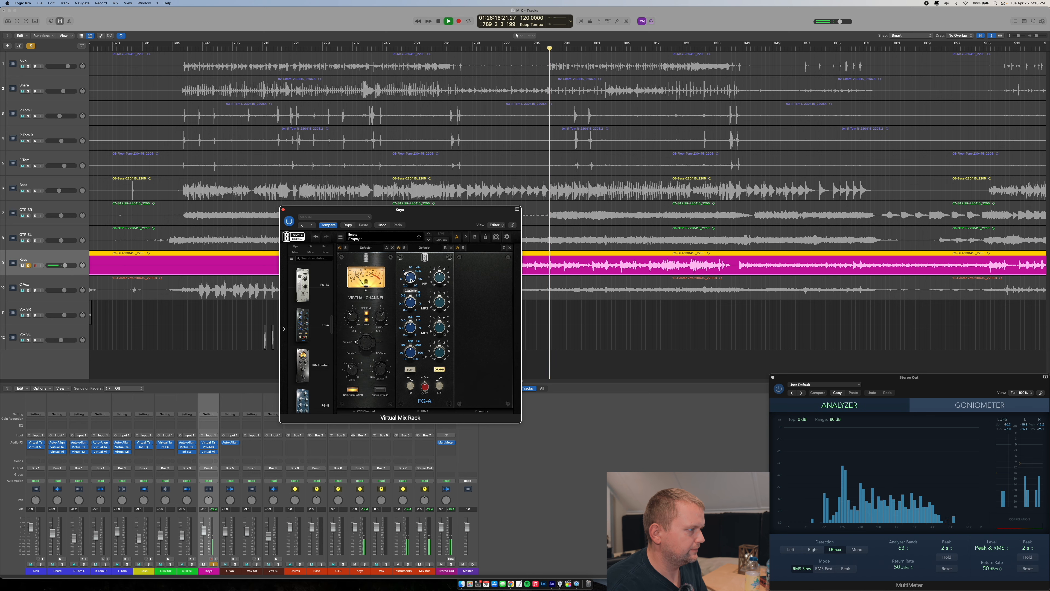
{"action": "left_click_drag", "start_coordinate": [409, 268], "coordinate": [411, 316]}
{"action": "left_click_drag", "start_coordinate": [413, 277], "coordinate": [437, 268]}
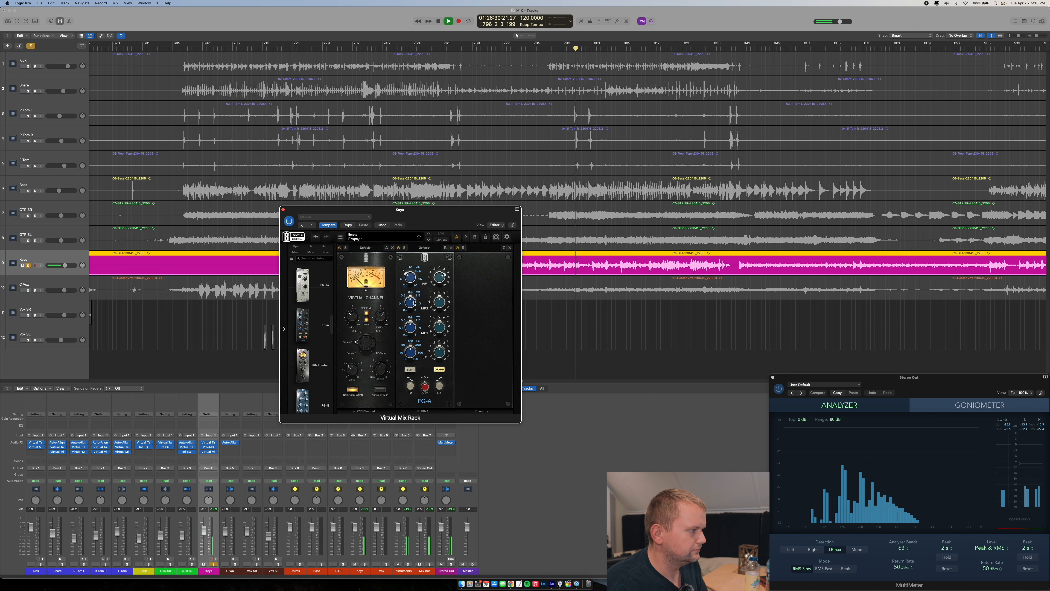
Stop playback and move the FG-A module to the third rack slot, leaving the second slot free
{"action": "scroll", "coordinate": [307, 307], "scroll_direction": "down", "scroll_amount": 10}
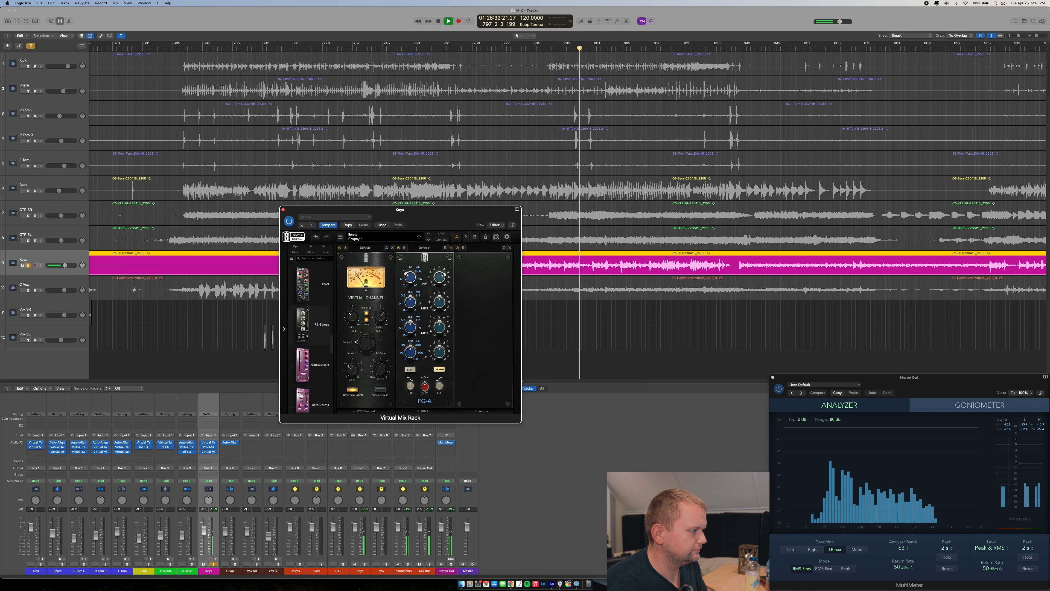
{"action": "key", "text": "space"}
{"action": "left_click_drag", "start_coordinate": [425, 257], "coordinate": [477, 257]}
Find the FG-2A compressor in the module library and load it into the empty second slot
{"action": "scroll", "coordinate": [302, 329], "scroll_direction": "down", "scroll_amount": 5}
{"action": "scroll", "coordinate": [302, 330], "scroll_direction": "down", "scroll_amount": 5}
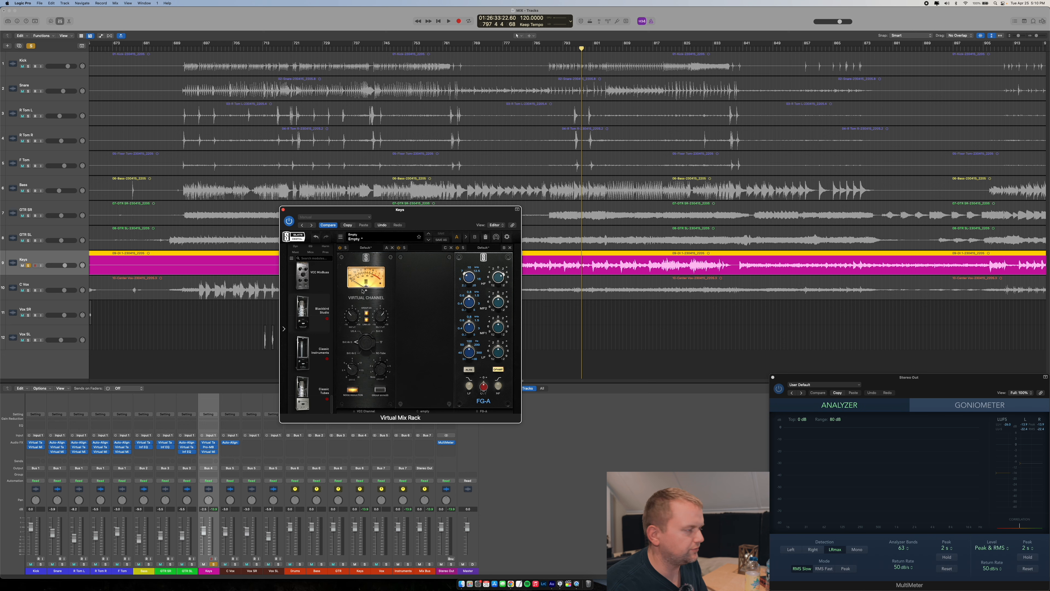
{"action": "scroll", "coordinate": [302, 322], "scroll_direction": "up", "scroll_amount": 8}
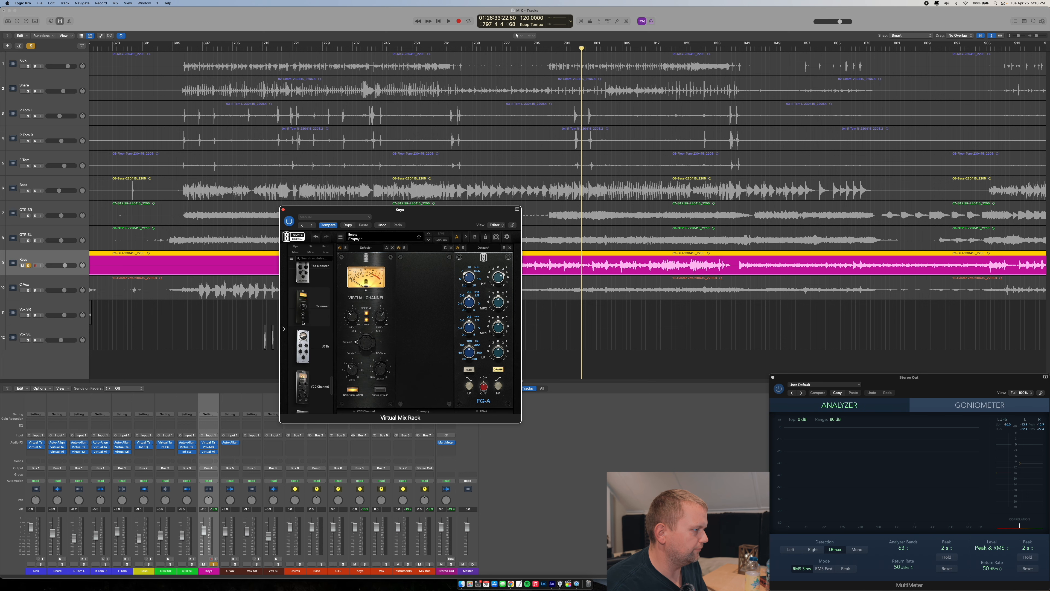
{"action": "scroll", "coordinate": [303, 323], "scroll_direction": "up", "scroll_amount": 6}
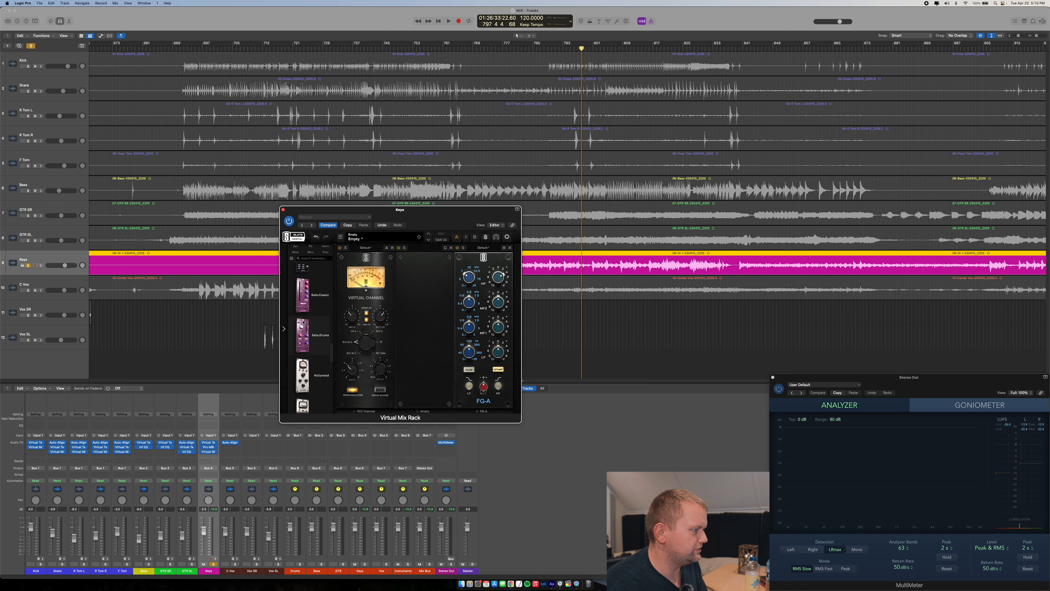
{"action": "scroll", "coordinate": [303, 323], "scroll_direction": "up", "scroll_amount": 4}
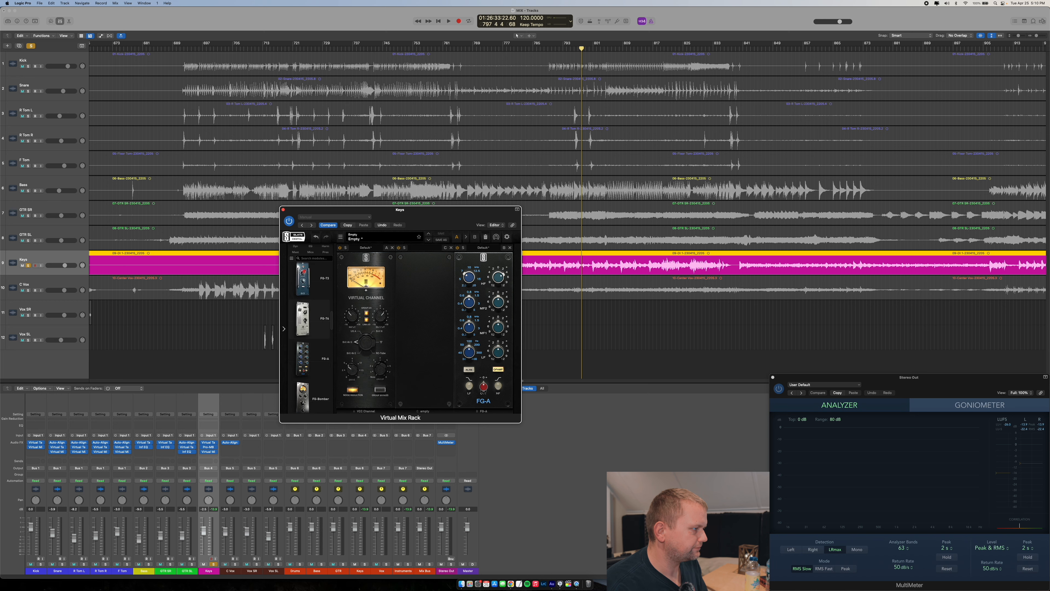
{"action": "left_click_drag", "start_coordinate": [304, 321], "coordinate": [429, 305]}
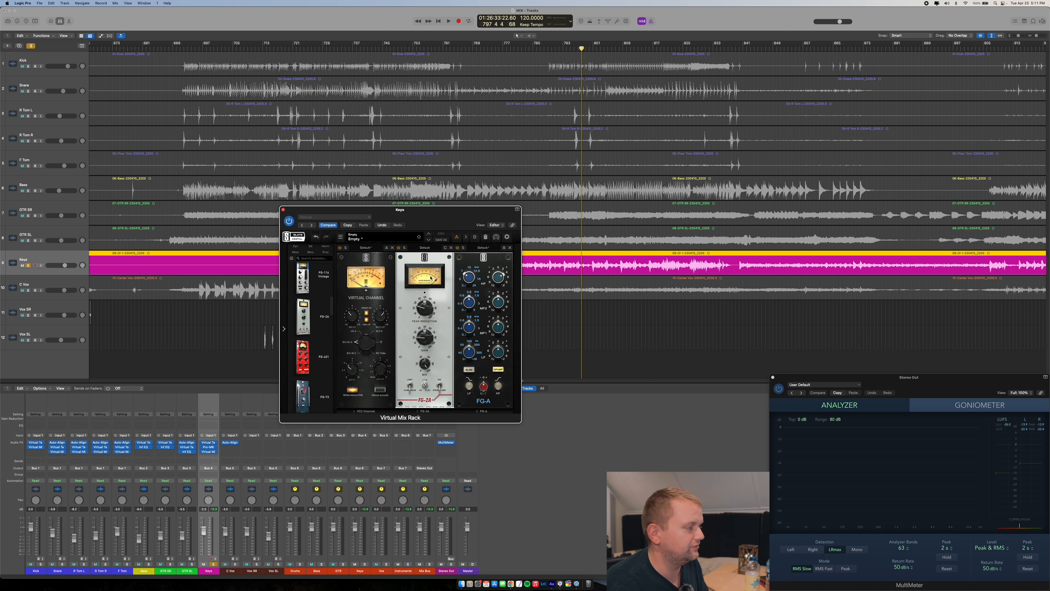
Adjust the FG-2A's peak reduction while the Keys play from about bar 784, and compare the sound with the module bypassed
{"action": "key", "text": "space"}
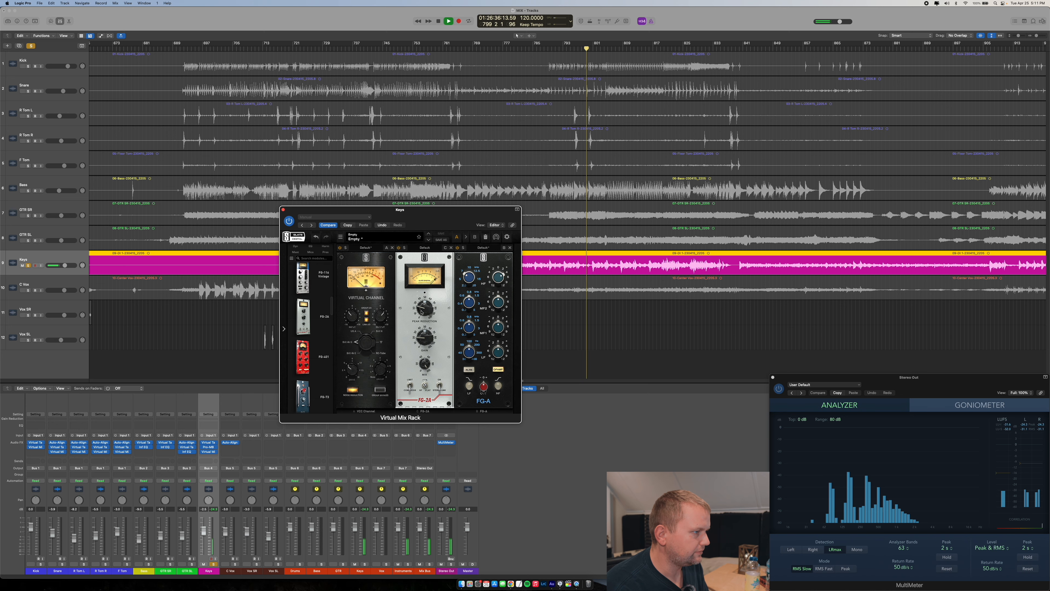
{"action": "left_click", "coordinate": [529, 48]}
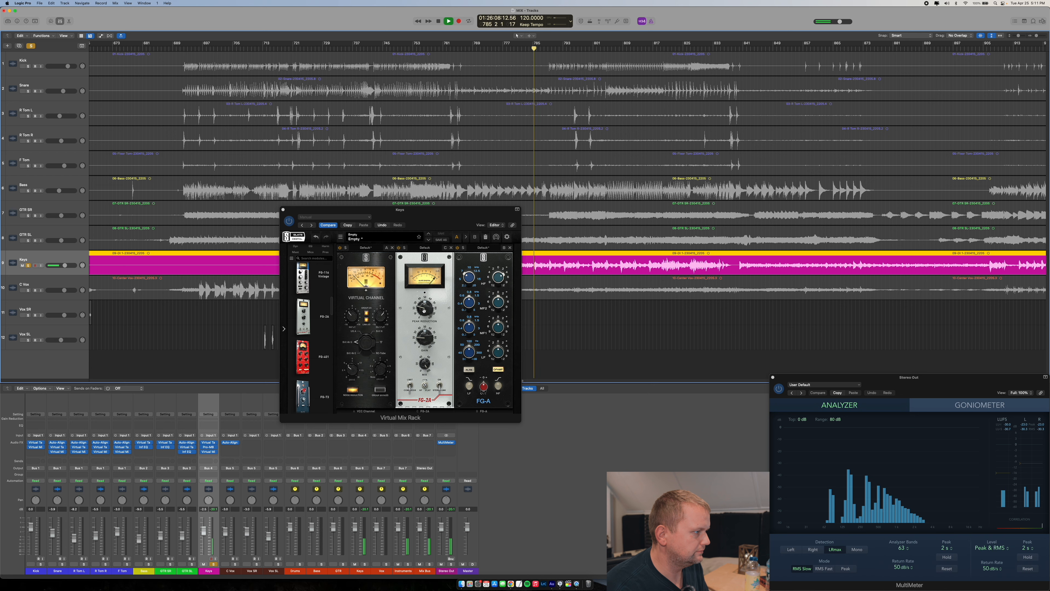
{"action": "left_click_drag", "start_coordinate": [423, 309], "coordinate": [422, 313]}
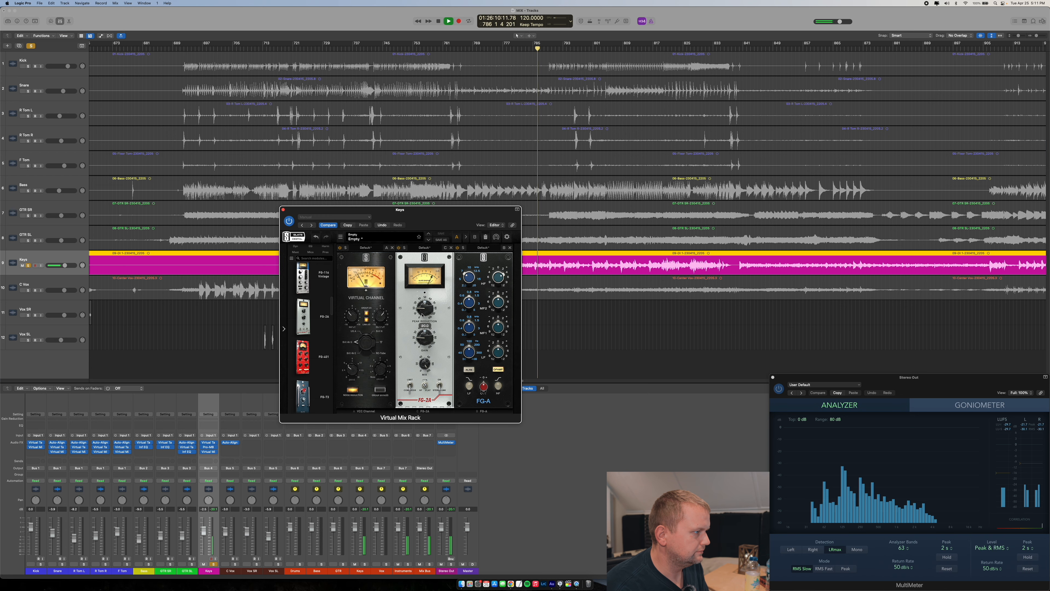
{"action": "left_click", "coordinate": [529, 50]}
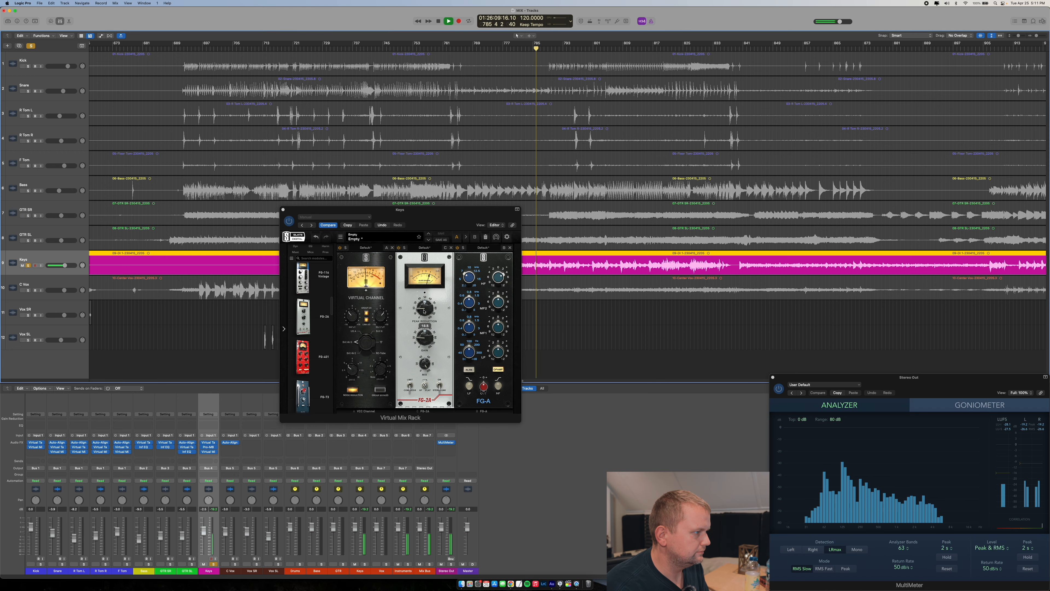
{"action": "left_click", "coordinate": [398, 248]}
{"action": "left_click", "coordinate": [398, 247]}
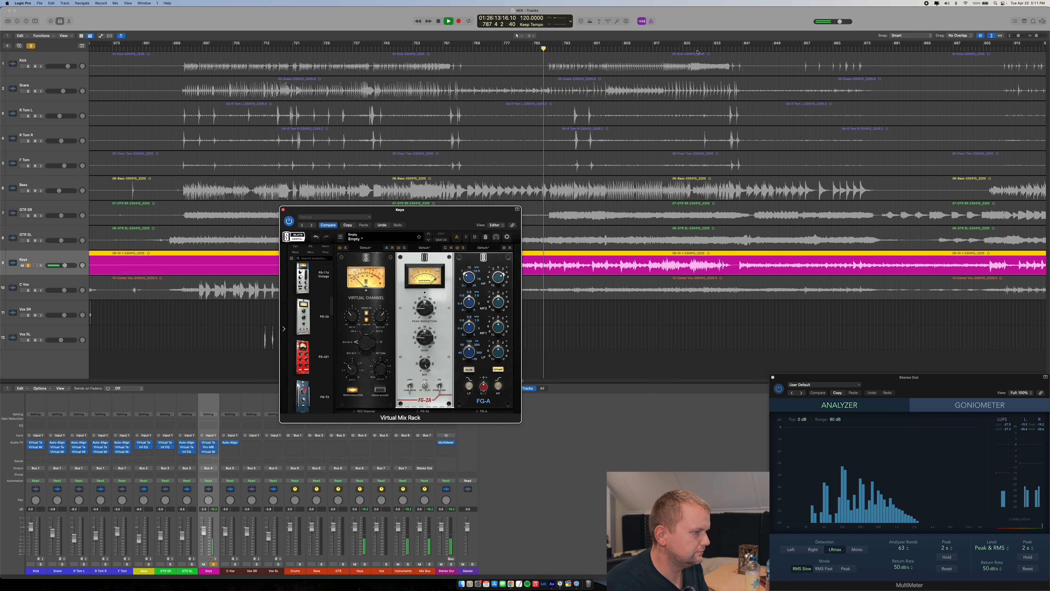
Play the Keys from about bar 826, check the FG-2A's peak reduction there, and stop playback
{"action": "left_click", "coordinate": [688, 48]}
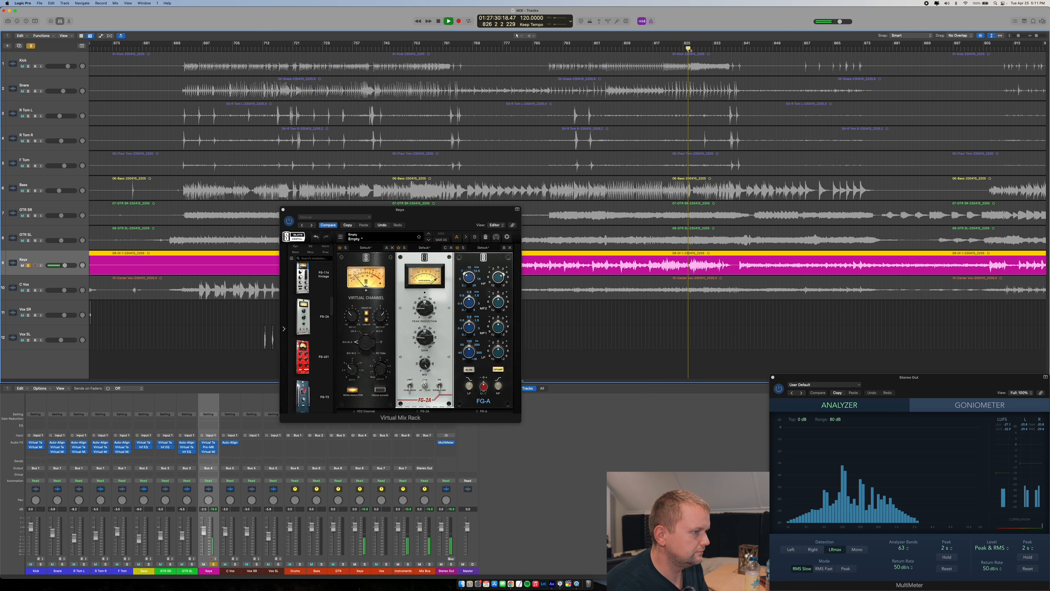
{"action": "left_click", "coordinate": [424, 310]}
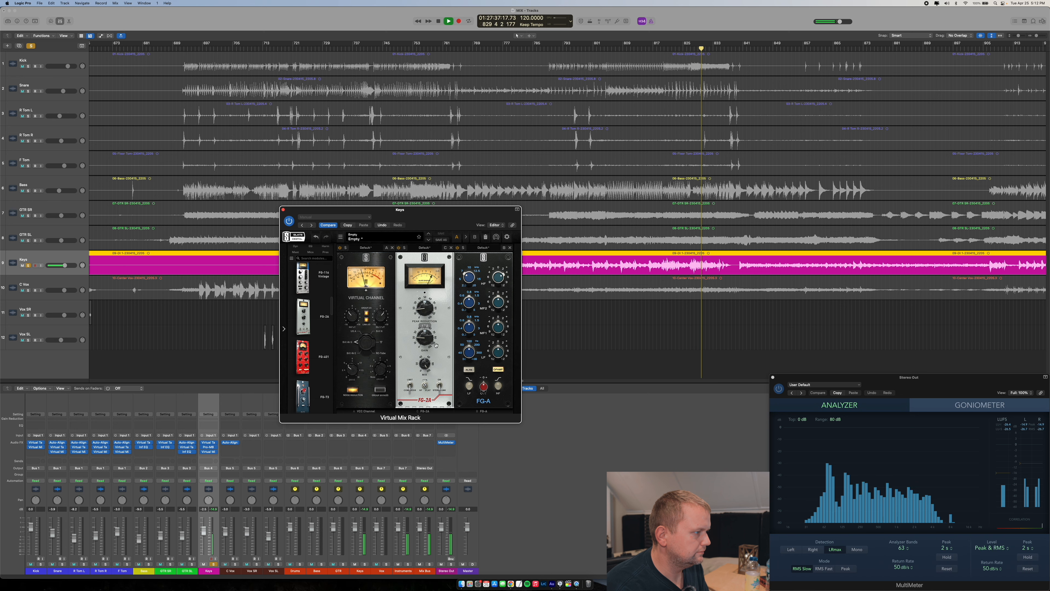
{"action": "mouse_move", "coordinate": [424, 340]}
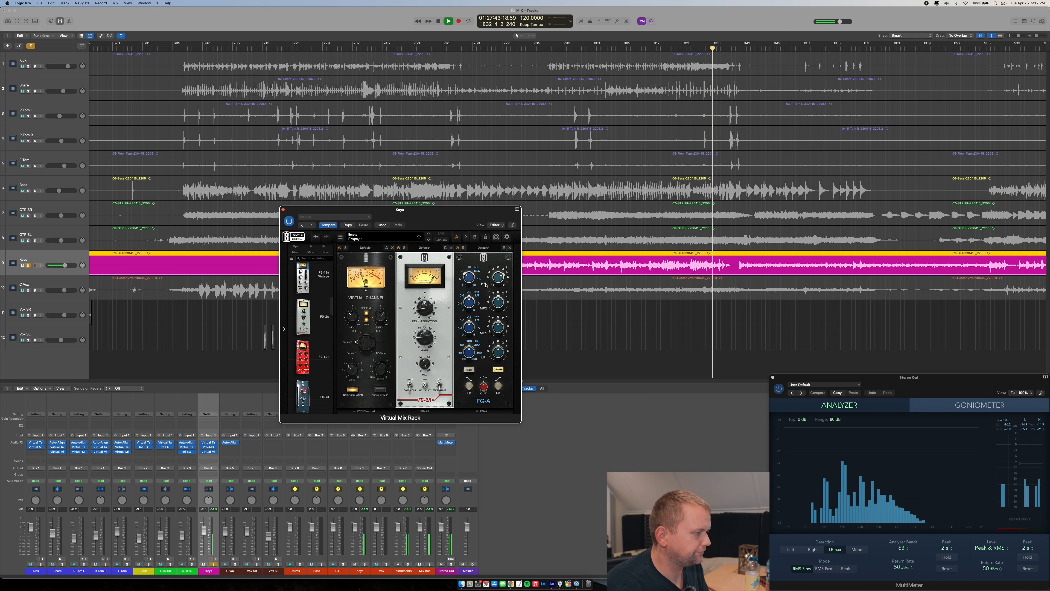
{"action": "key", "text": "space"}
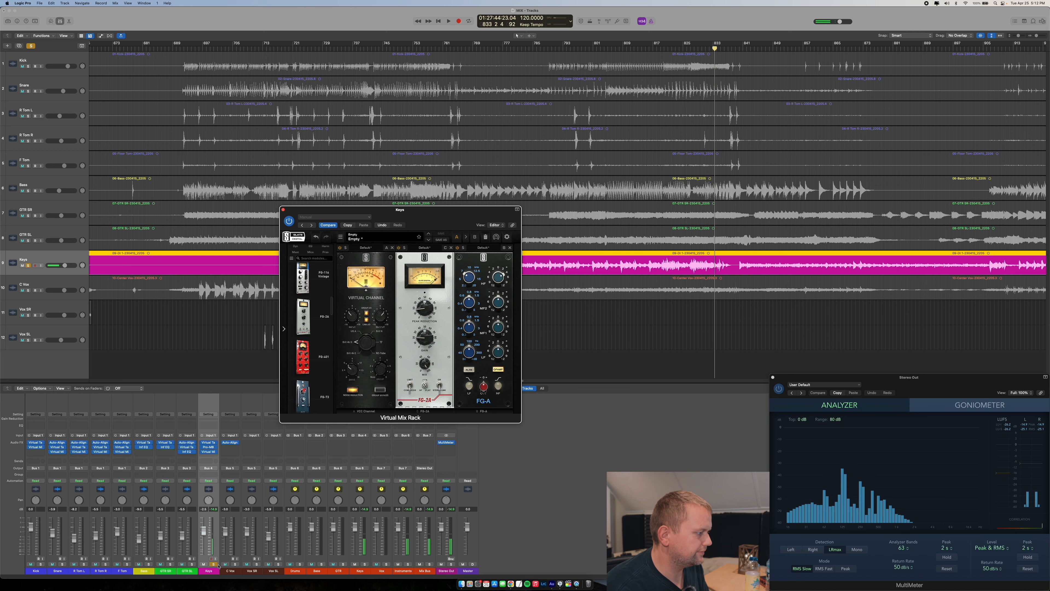
Unsolo the Keys, play the full mix from about bar 789, and move the Virtual Mix Rack window clear of the mixer
{"action": "left_click", "coordinate": [213, 564]}
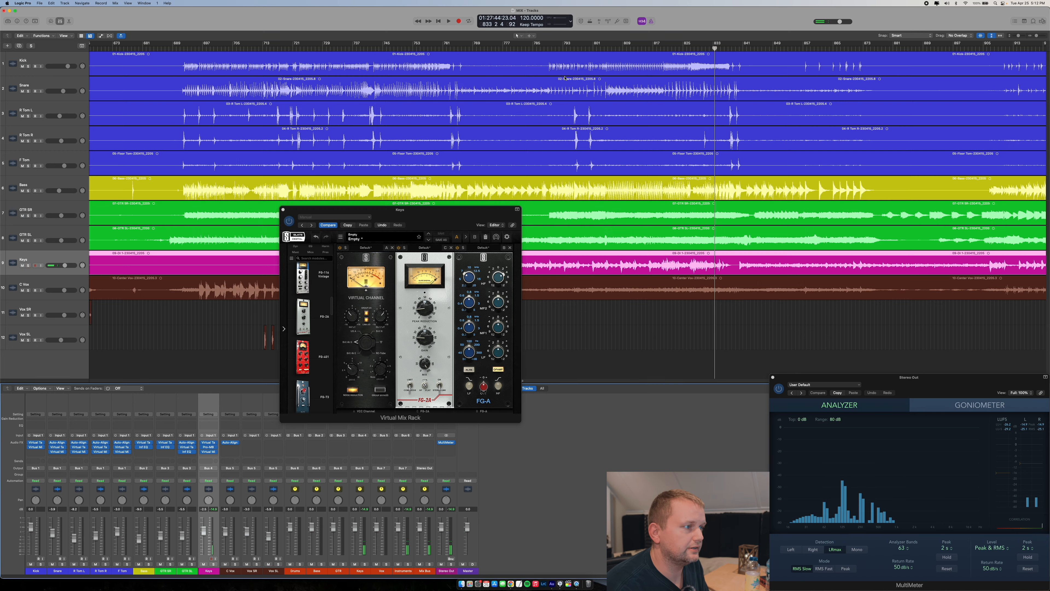
{"action": "left_click", "coordinate": [548, 46]}
{"action": "key", "text": "space"}
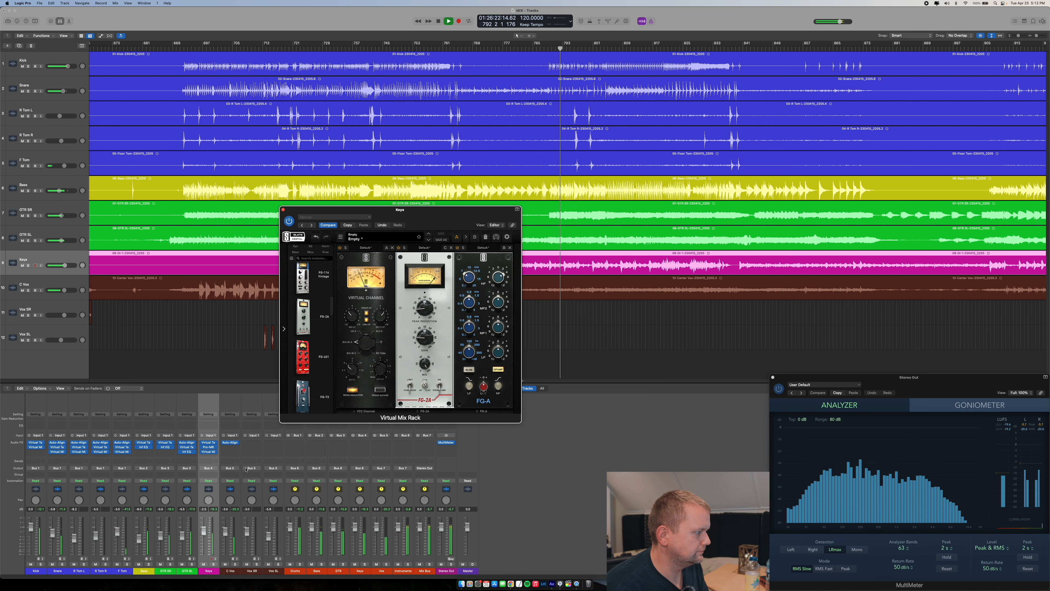
{"action": "left_click_drag", "start_coordinate": [388, 212], "coordinate": [297, 105]}
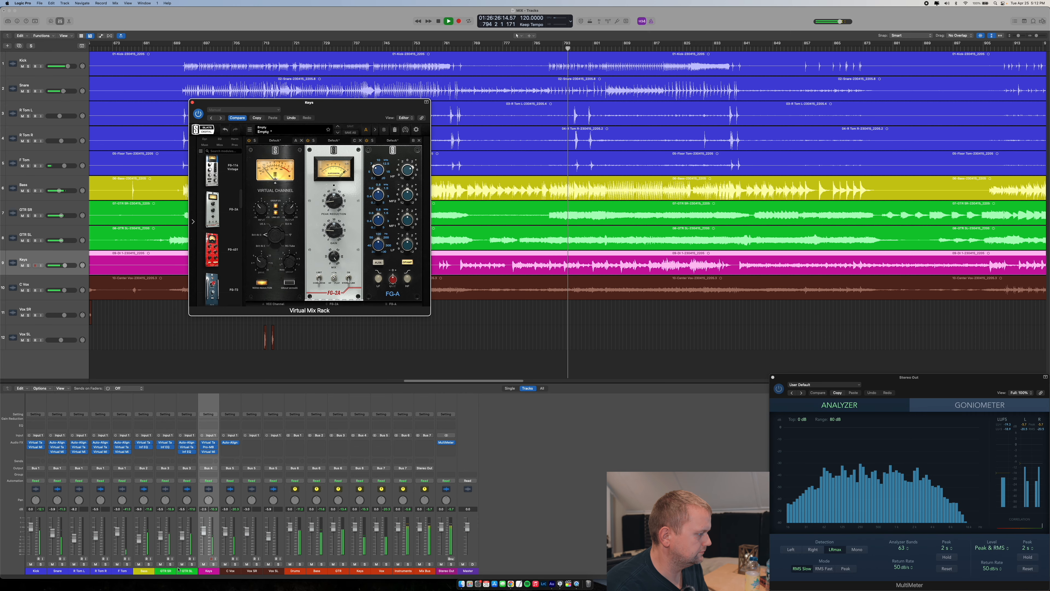
Compare the playing mix with the GTR SR and GTR SL channels muted and unmuted
{"action": "left_click", "coordinate": [161, 564]}
{"action": "left_click", "coordinate": [182, 563]}
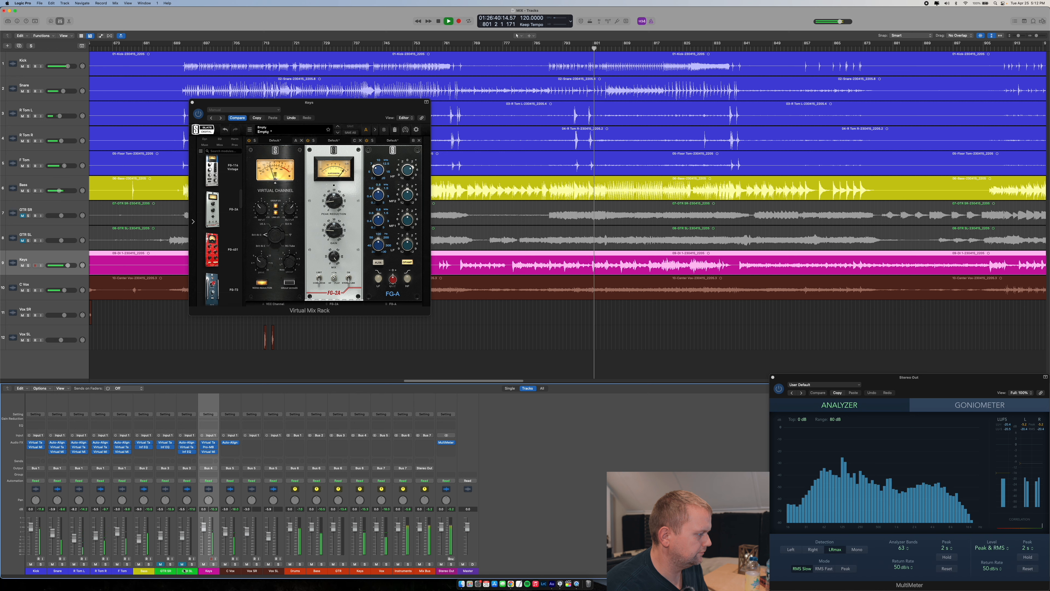
{"action": "left_click", "coordinate": [160, 563]}
{"action": "left_click", "coordinate": [182, 564]}
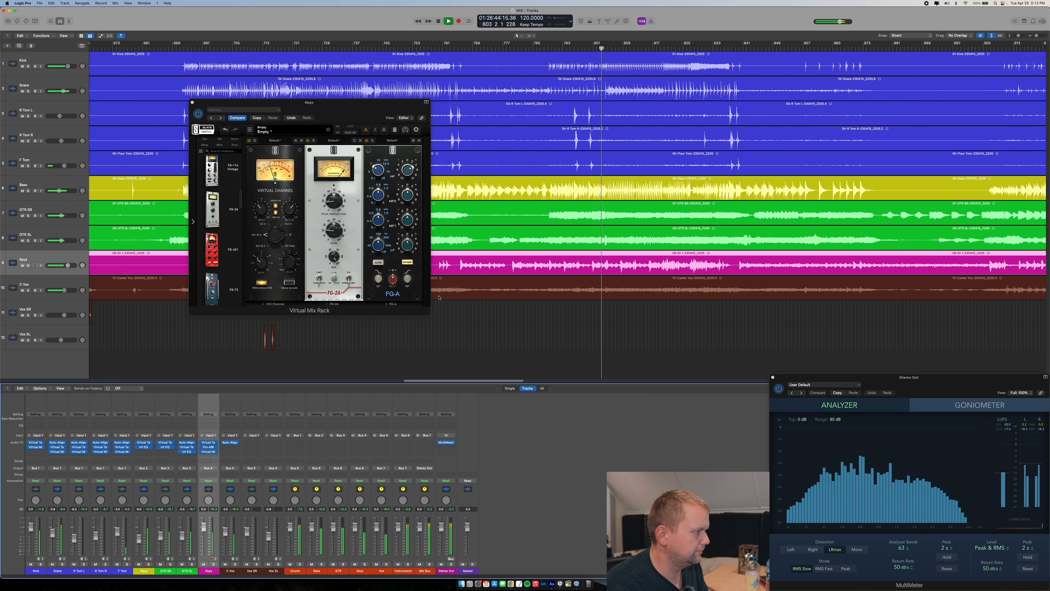
Close Virtual Mix Rack, open Pro-MB on the Keys channel and adjust its second band during playback
{"action": "left_click", "coordinate": [248, 103]}
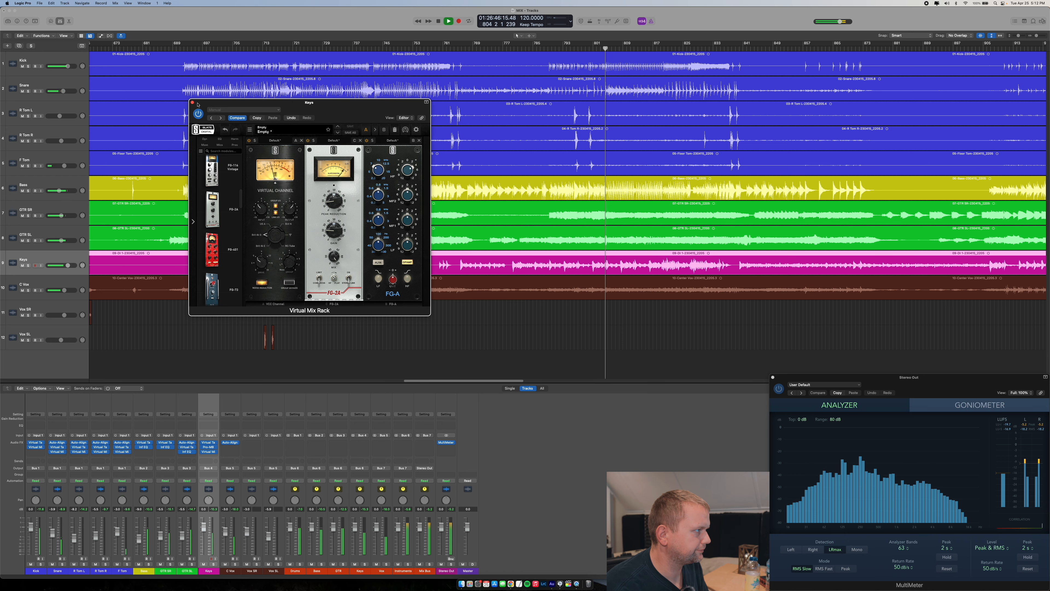
{"action": "left_click", "coordinate": [193, 103]}
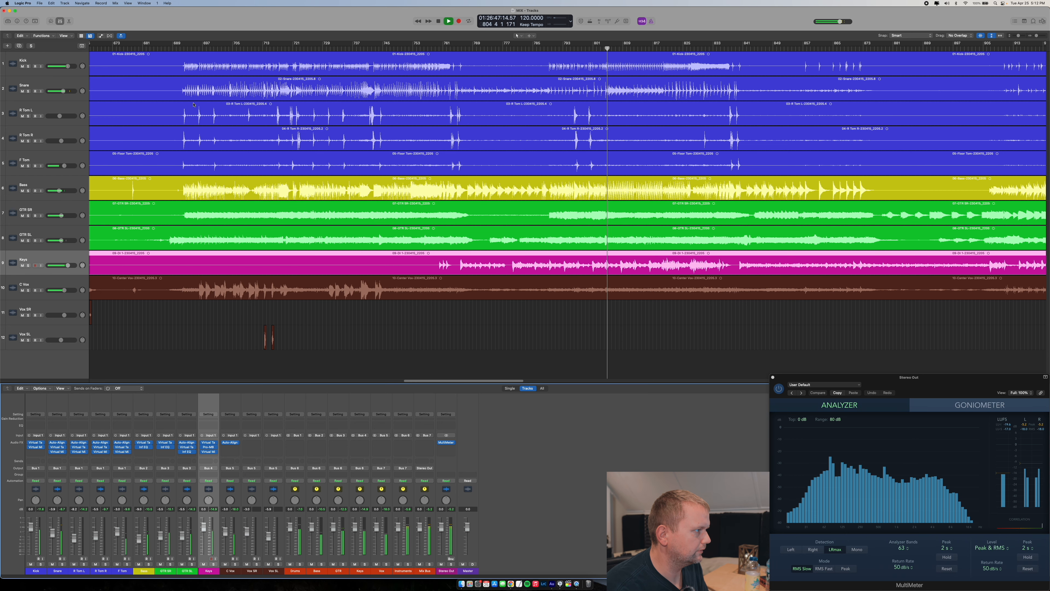
{"action": "left_click", "coordinate": [209, 447]}
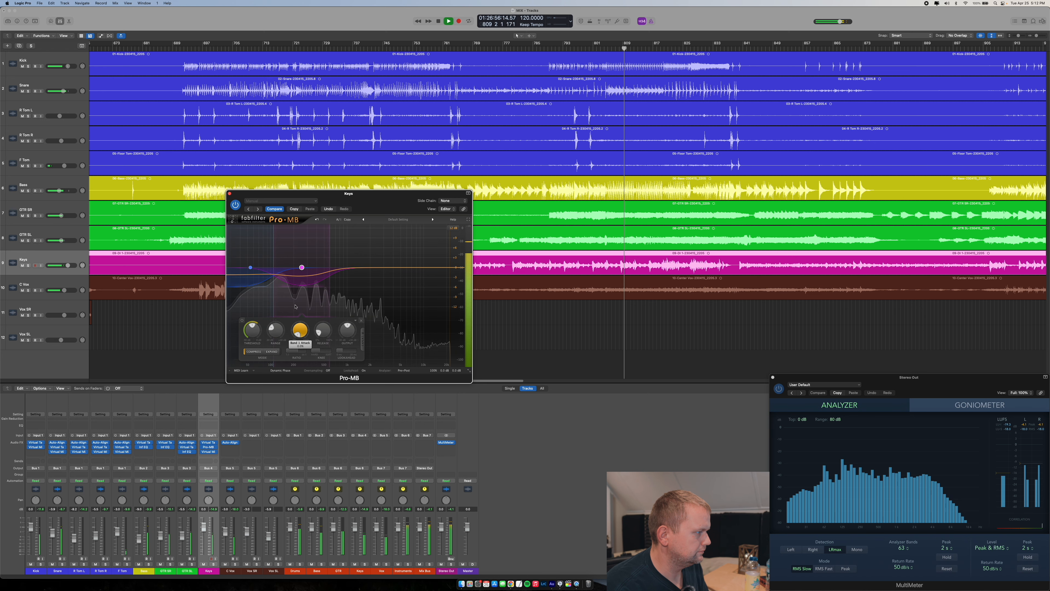
{"action": "left_click_drag", "start_coordinate": [302, 289], "coordinate": [305, 298]}
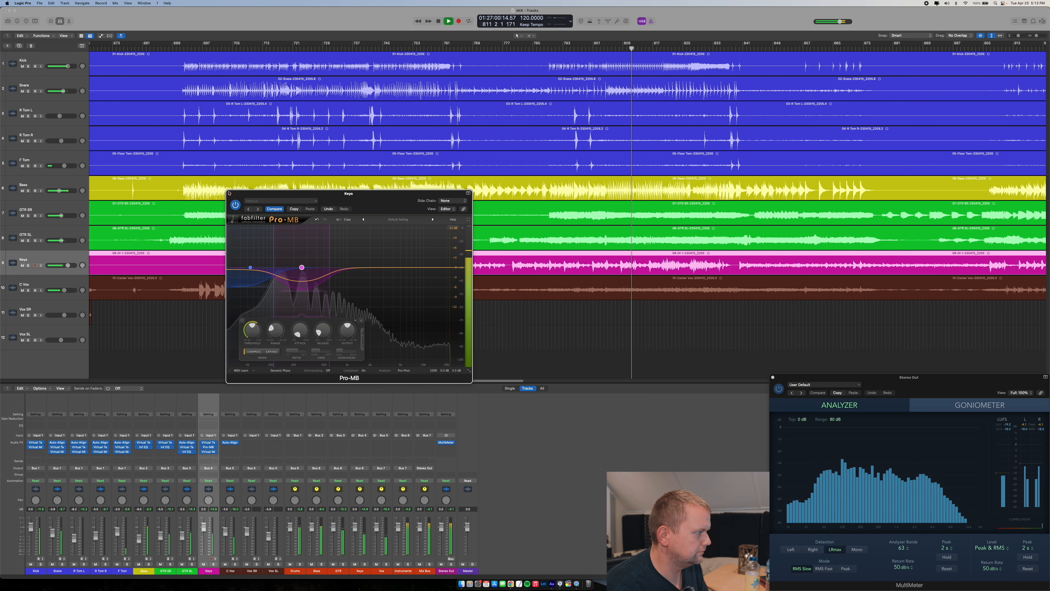
Close Pro-MB and reopen Virtual Mix Rack on the Keys channel
{"action": "key", "text": "v"}
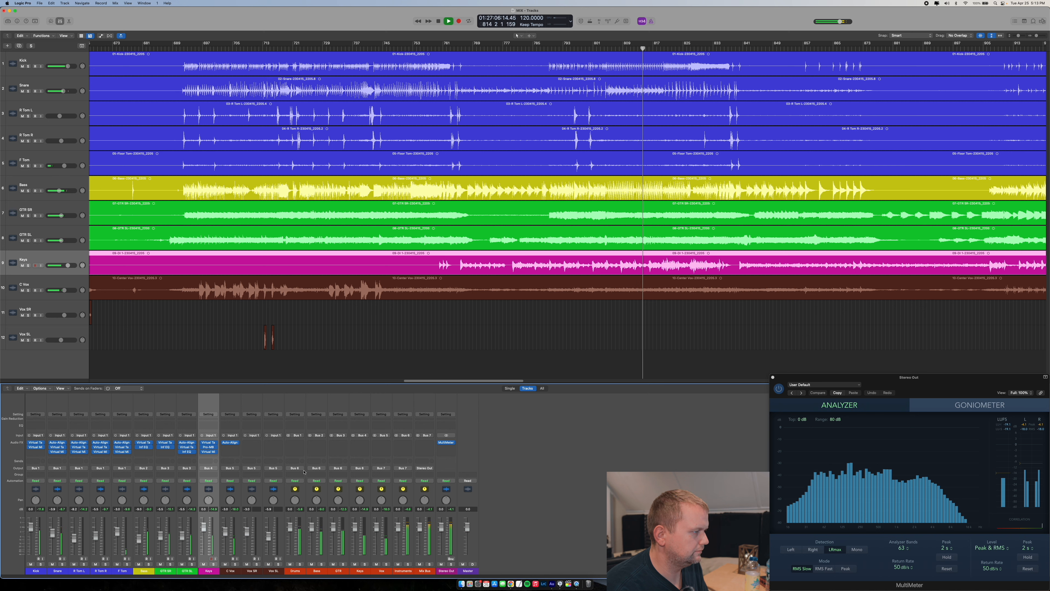
{"action": "left_click", "coordinate": [208, 451]}
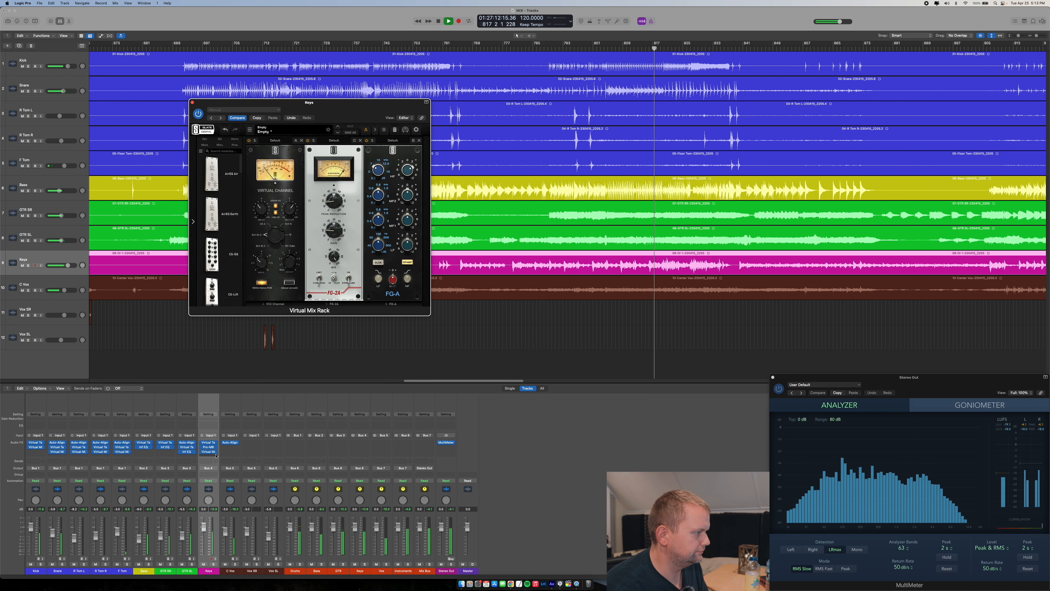
Adjust the upper high-frequency band of the FG-A and add the CS-Lift module to the end of the Keys rack
{"action": "left_click_drag", "start_coordinate": [409, 174], "coordinate": [409, 164]}
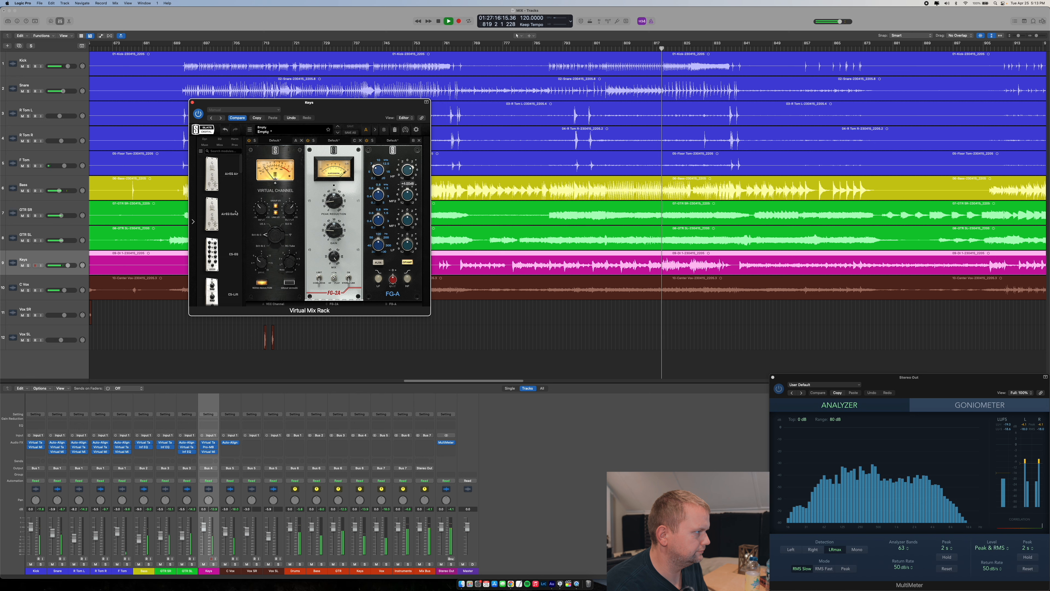
{"action": "scroll", "coordinate": [219, 248], "scroll_direction": "down", "scroll_amount": 1}
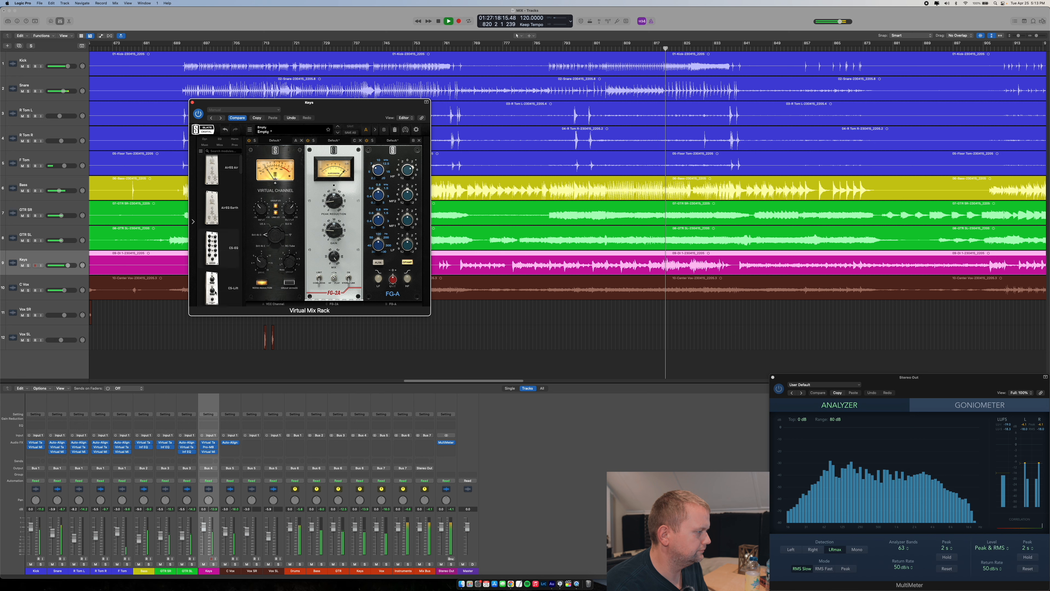
{"action": "left_click_drag", "start_coordinate": [220, 286], "coordinate": [558, 54]}
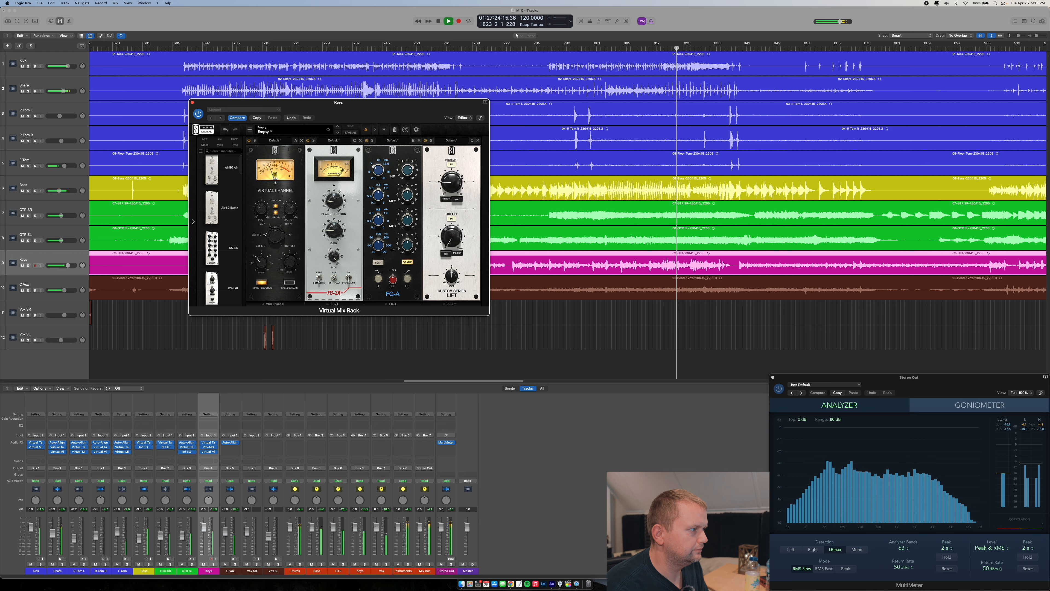
Select the GTR SR and GTR SL channels together and adjust their faders during playback
{"action": "left_click_drag", "start_coordinate": [171, 571], "coordinate": [186, 570]}
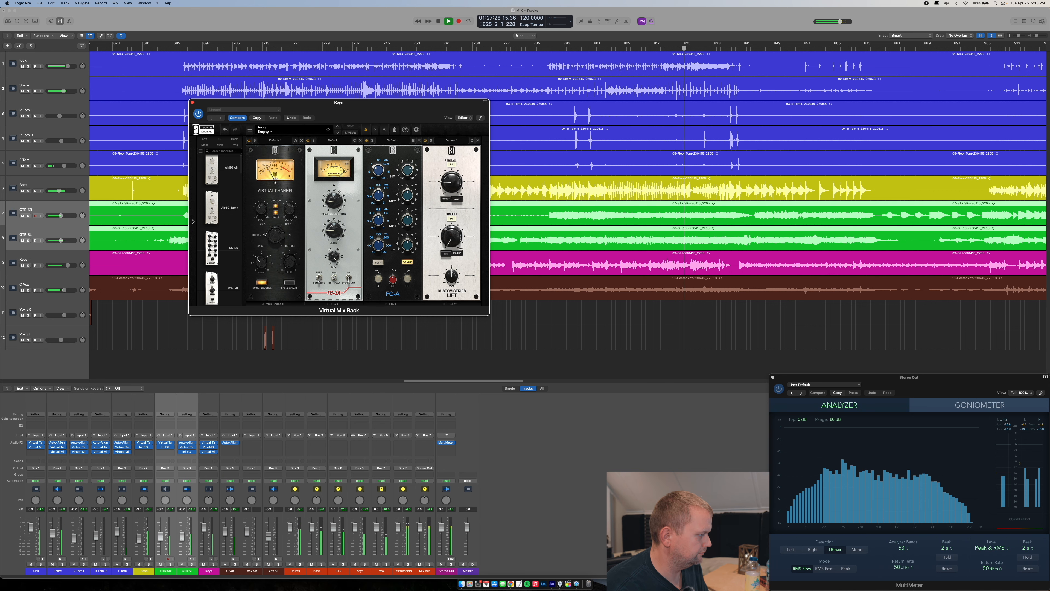
{"action": "left_click", "coordinate": [182, 537]}
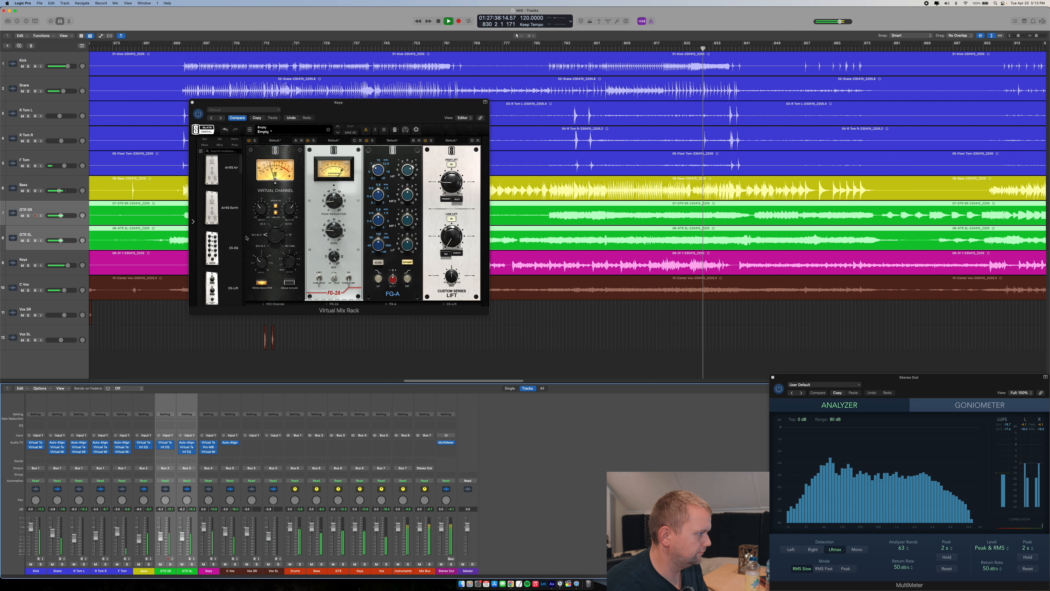
Fine-tune the FG-2A and the Lift module's high control while replaying from about bar 789, and close Virtual Mix Rack
{"action": "left_click_drag", "start_coordinate": [329, 234], "coordinate": [334, 204]}
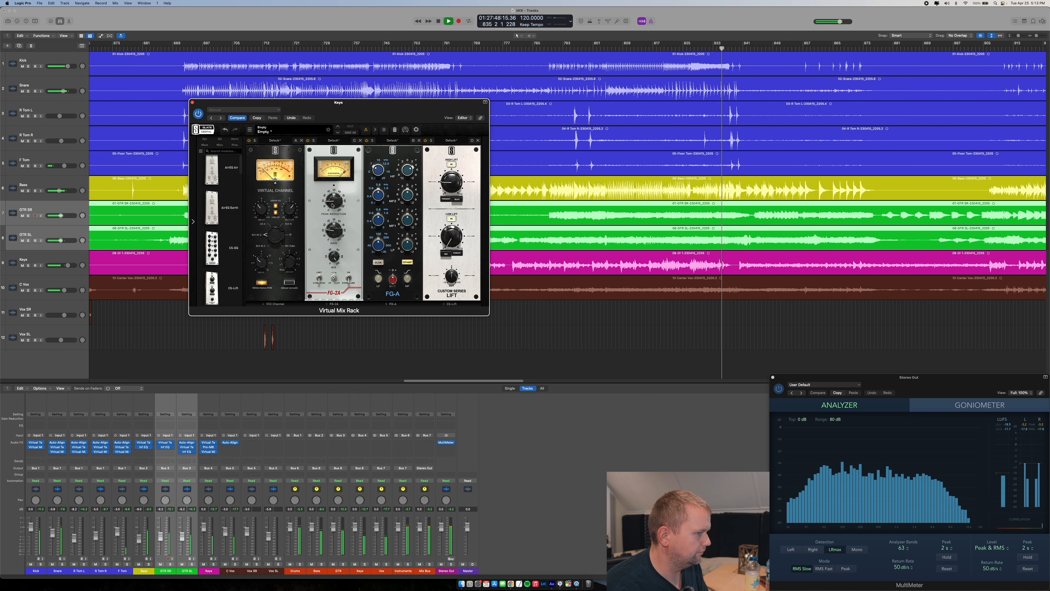
{"action": "left_click", "coordinate": [549, 48]}
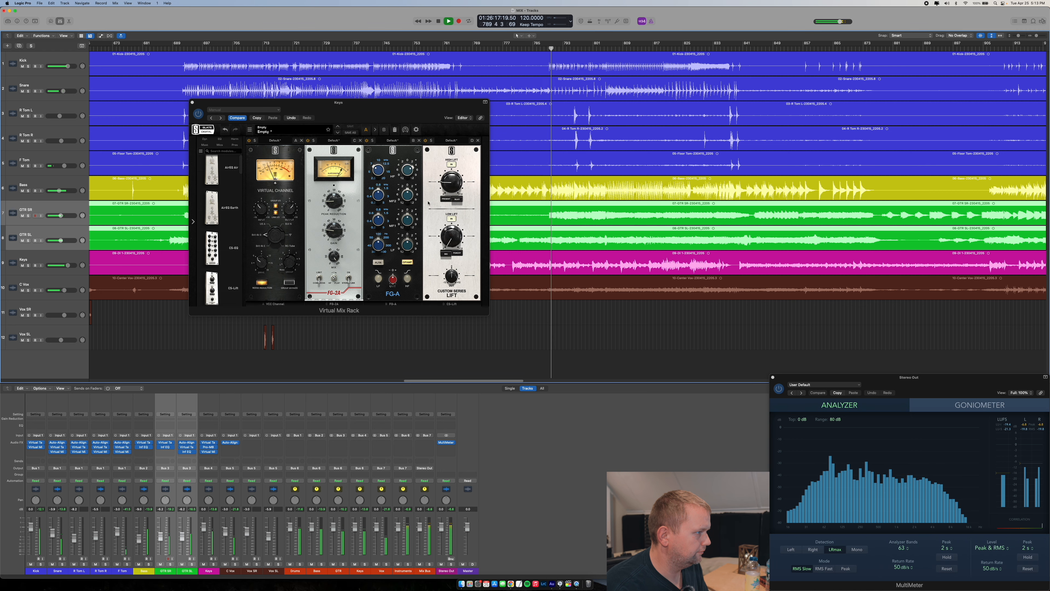
{"action": "left_click", "coordinate": [448, 187]}
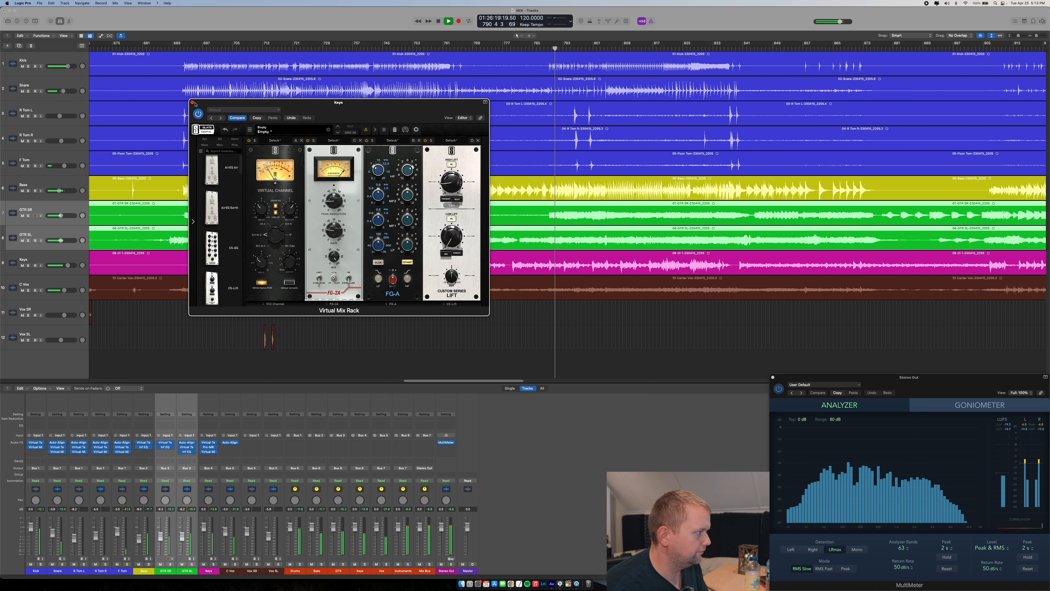
{"action": "left_click", "coordinate": [192, 102]}
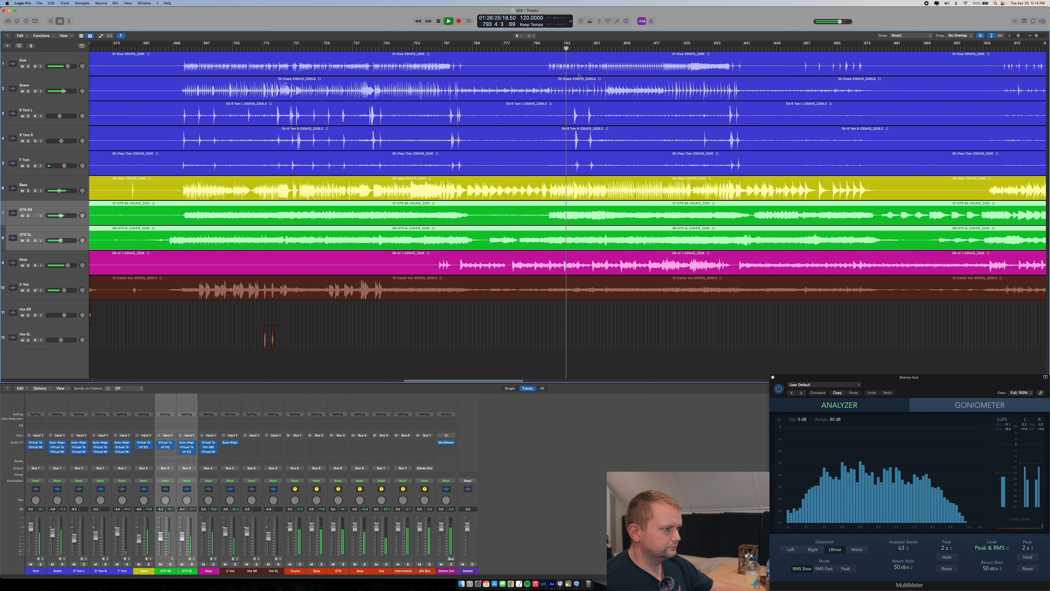
Replay the full mix from just before bar 789 to judge the Keys in context
{"action": "left_click", "coordinate": [538, 53]}
{"action": "left_click", "coordinate": [539, 48]}
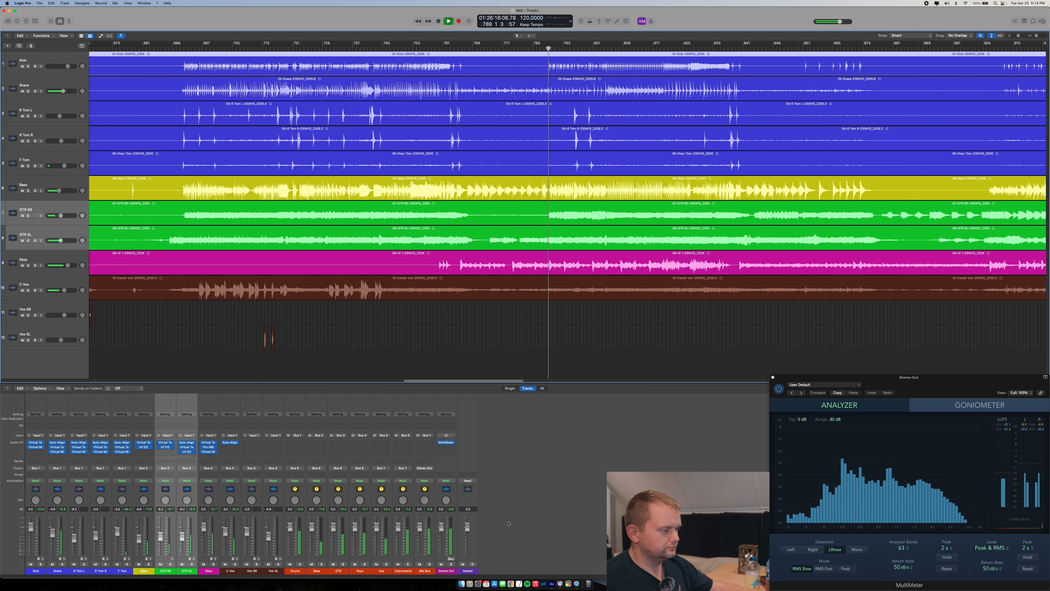
{"action": "left_click", "coordinate": [552, 583]}
{"action": "left_click", "coordinate": [560, 583]}
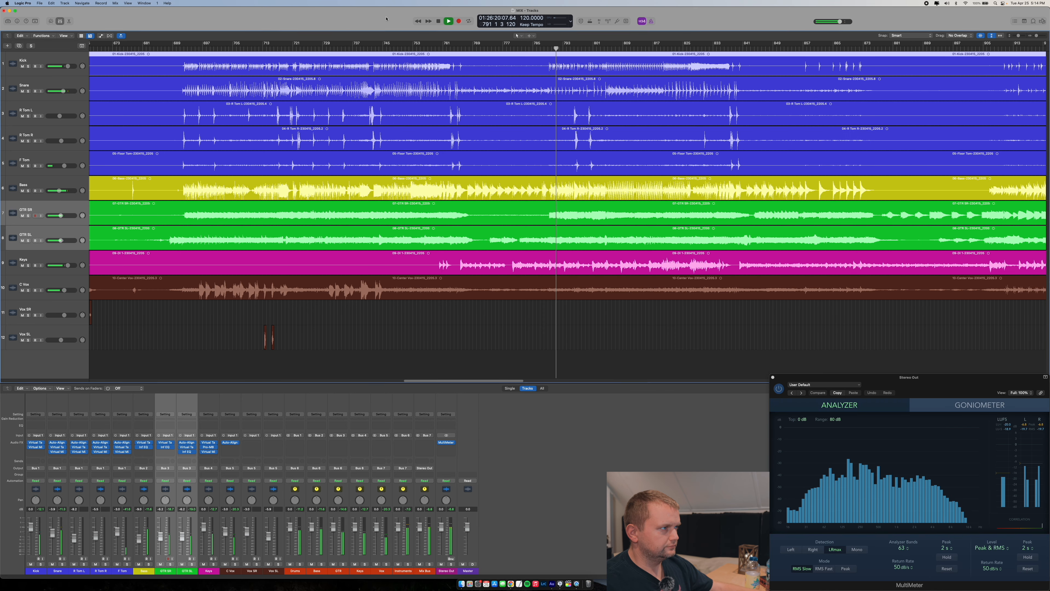
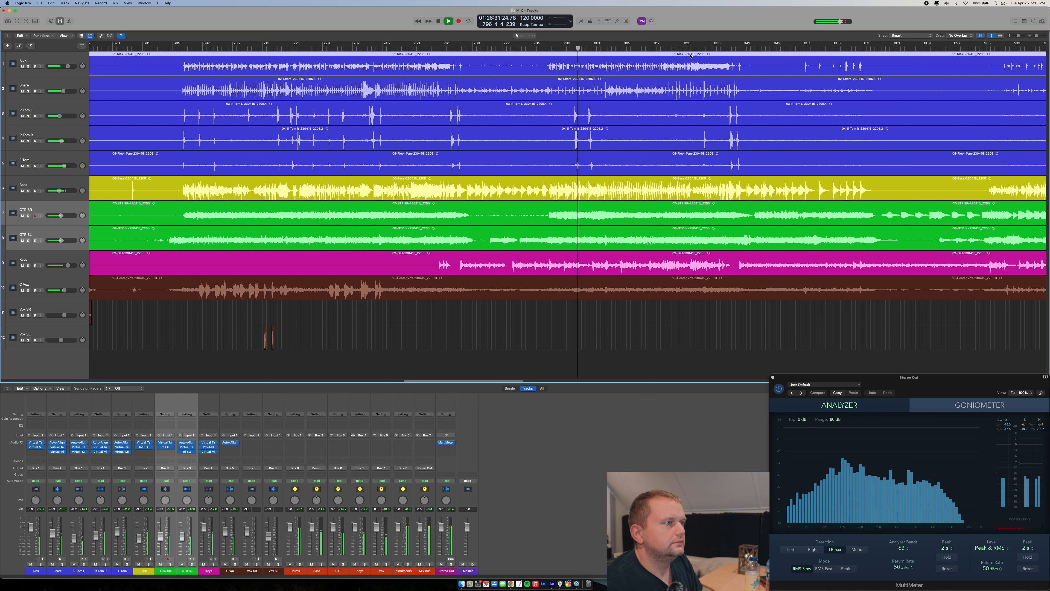
Spot-check the playing mix at about bars 829, 880 and 906
{"action": "left_click", "coordinate": [698, 46]}
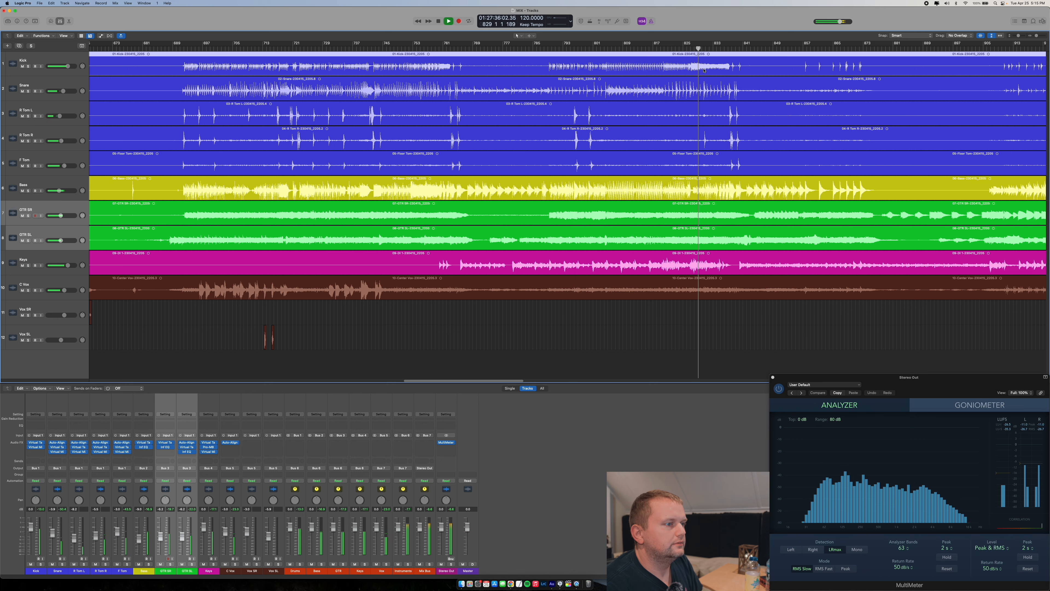
{"action": "left_click", "coordinate": [889, 46]}
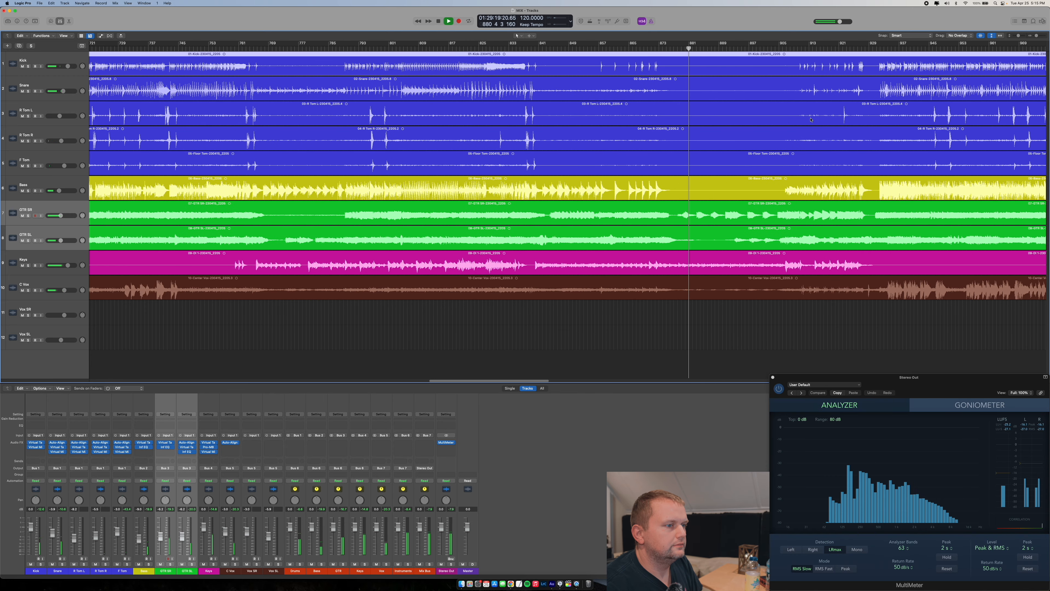
{"action": "left_click", "coordinate": [782, 47]}
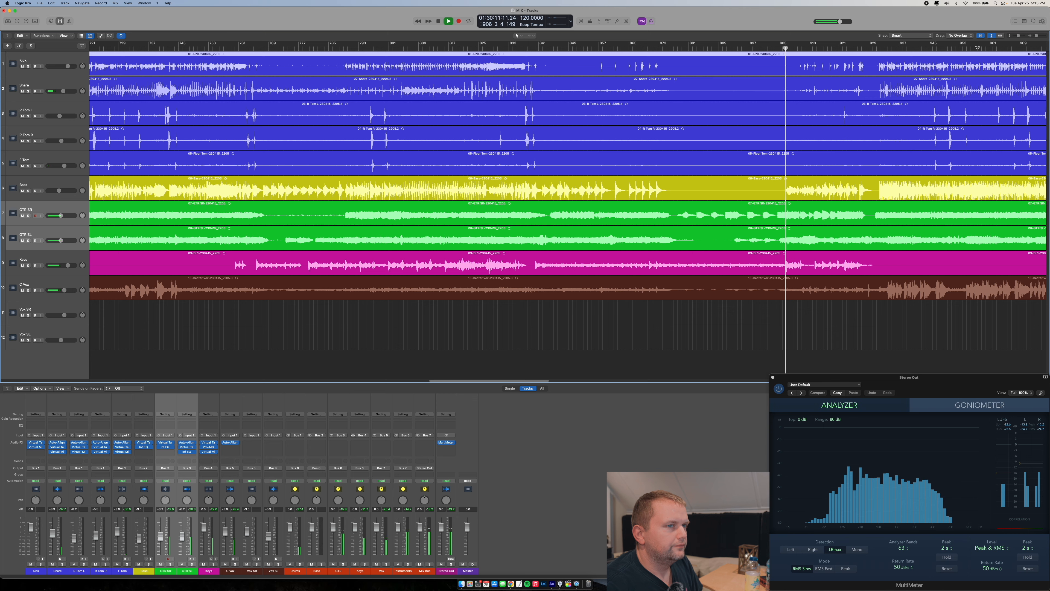
Show the whole project, audition the mix around bars 814, 519, 348, 1101 and 786, and stop playback
{"action": "key", "text": "z"}
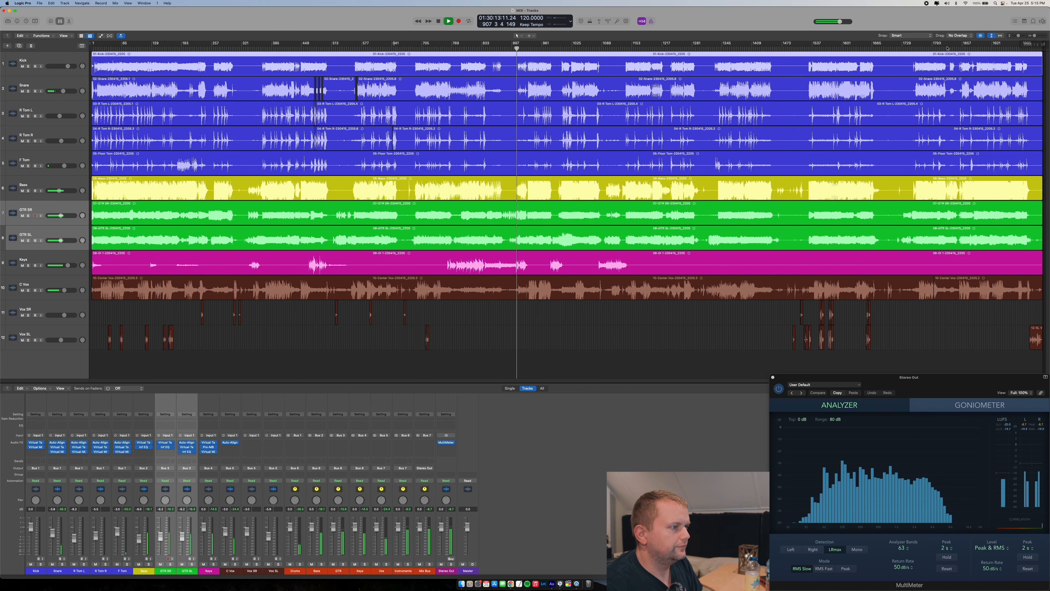
{"action": "left_click", "coordinate": [473, 47]}
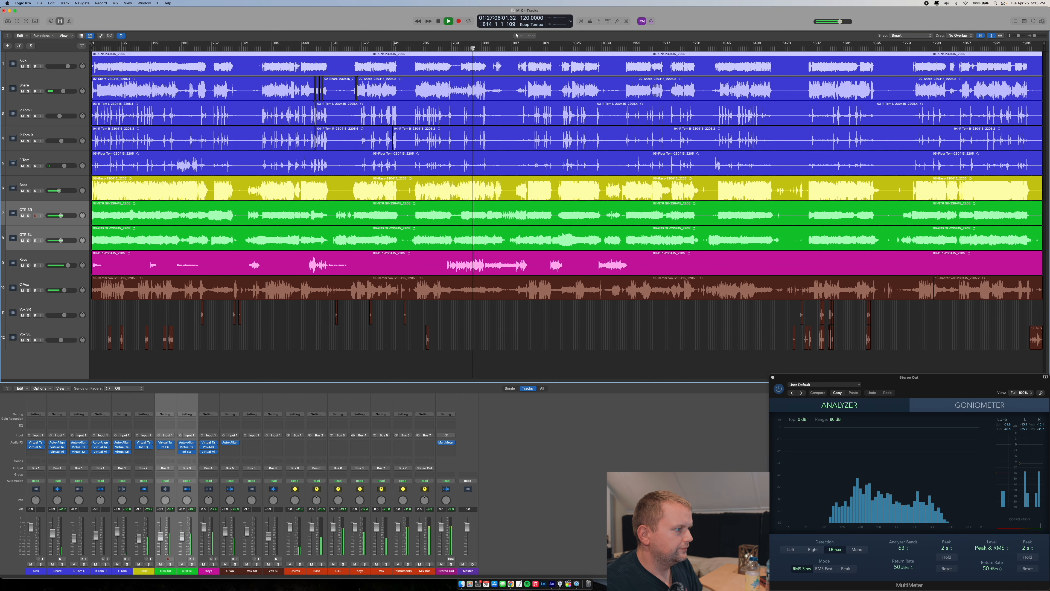
{"action": "left_click", "coordinate": [334, 48]}
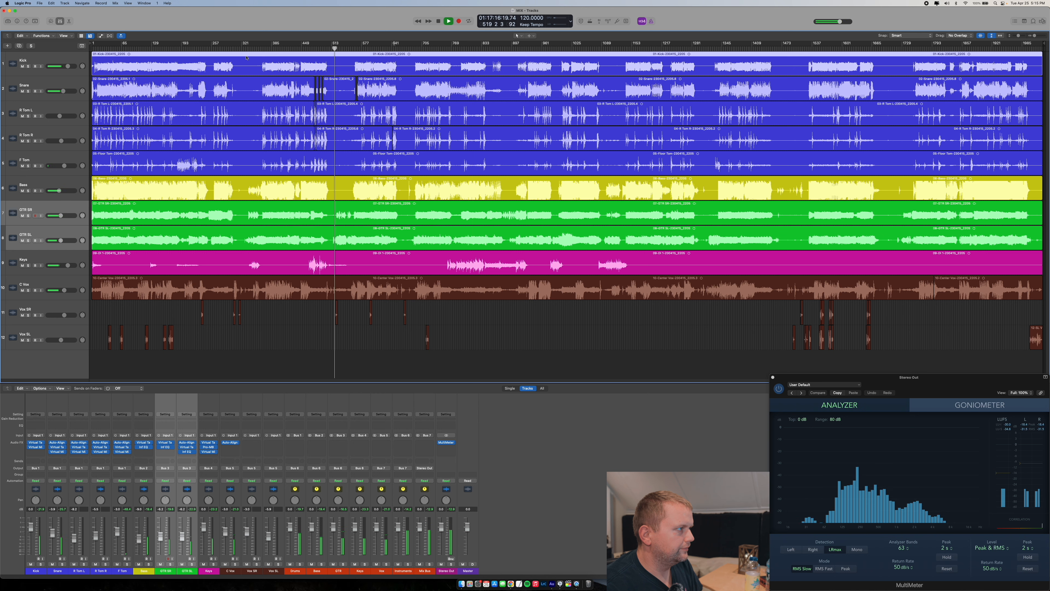
{"action": "left_click", "coordinate": [254, 48]}
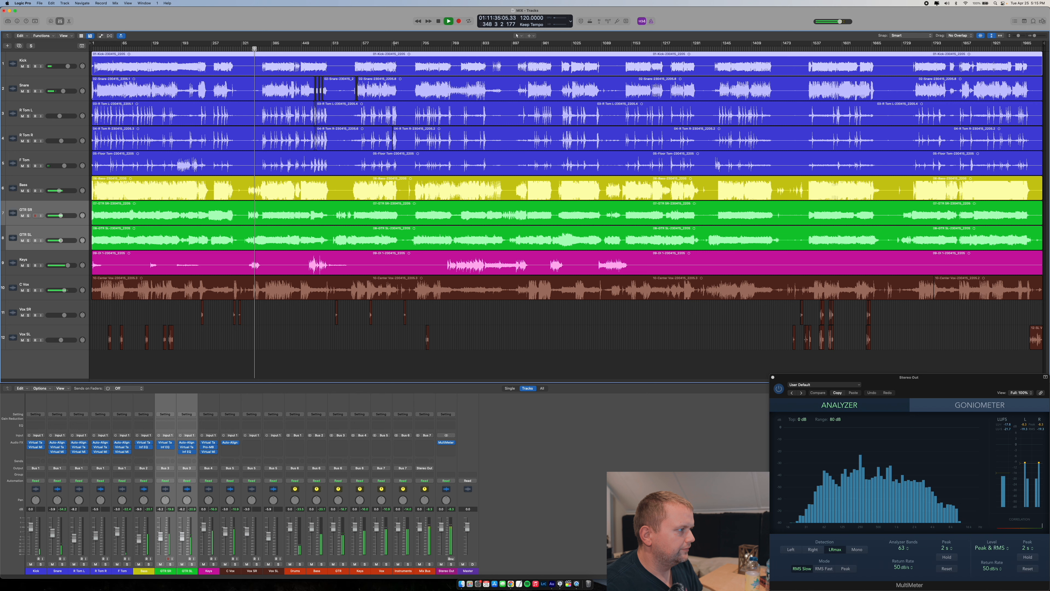
{"action": "left_click", "coordinate": [607, 48]}
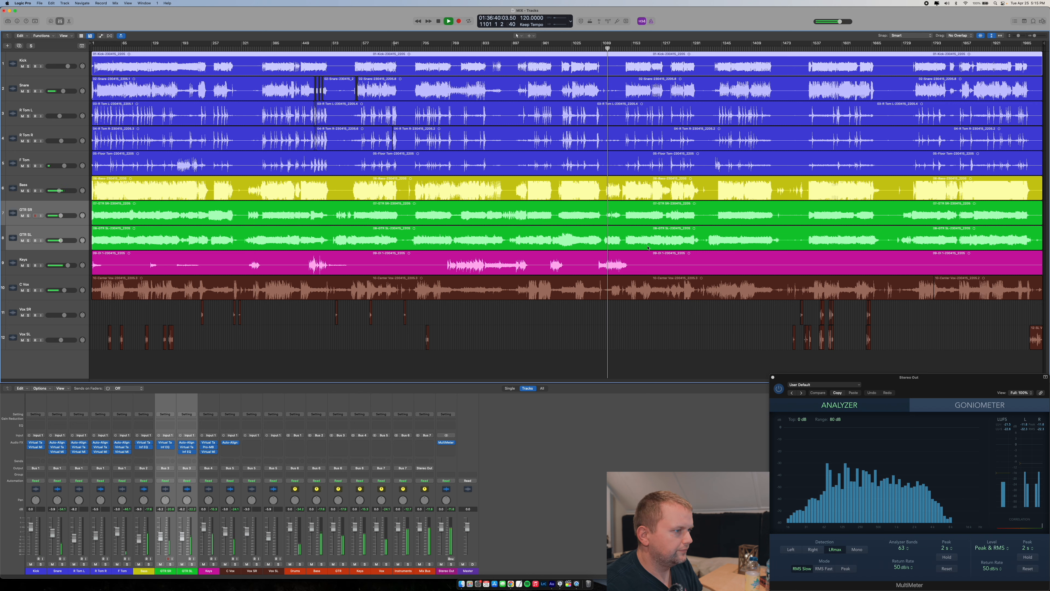
{"action": "left_click", "coordinate": [641, 257]}
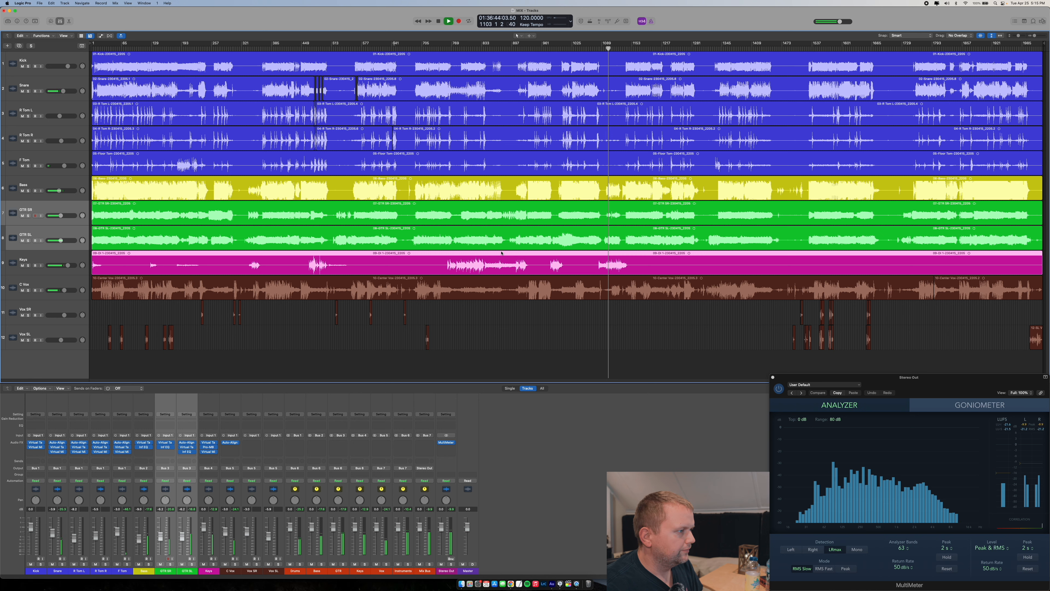
{"action": "left_click", "coordinate": [459, 47]}
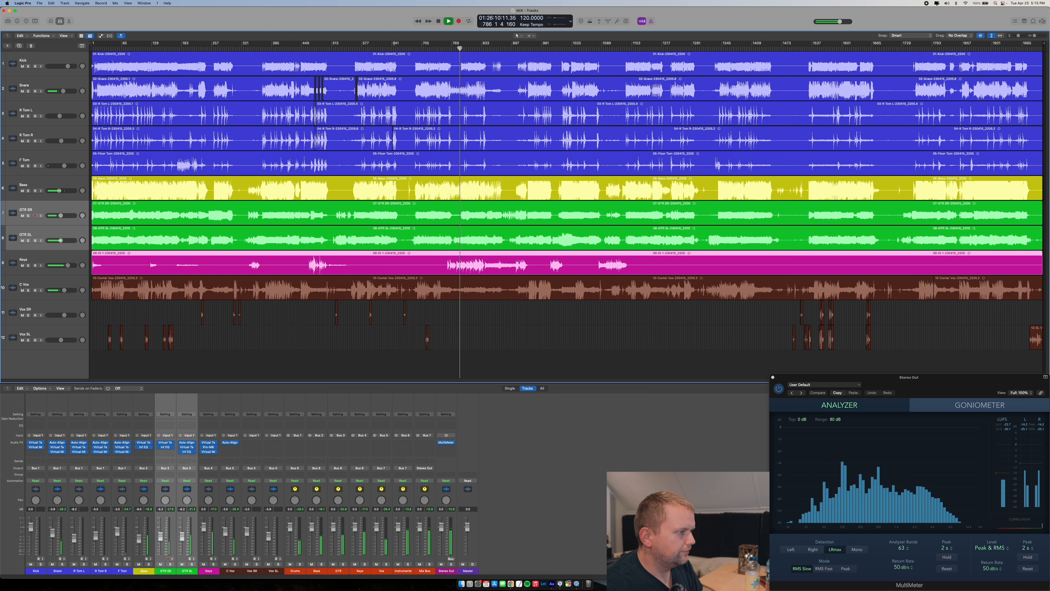
{"action": "key", "text": "space"}
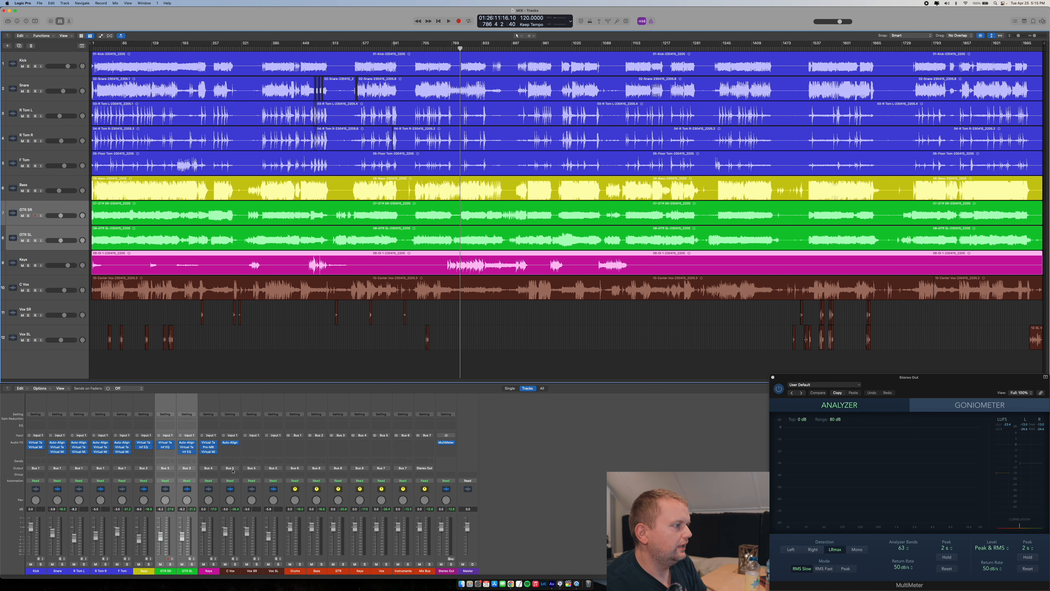
Place the playhead at bar 467 and review the Inf EQ curve on the GTR SL channel
{"action": "left_click", "coordinate": [310, 47]}
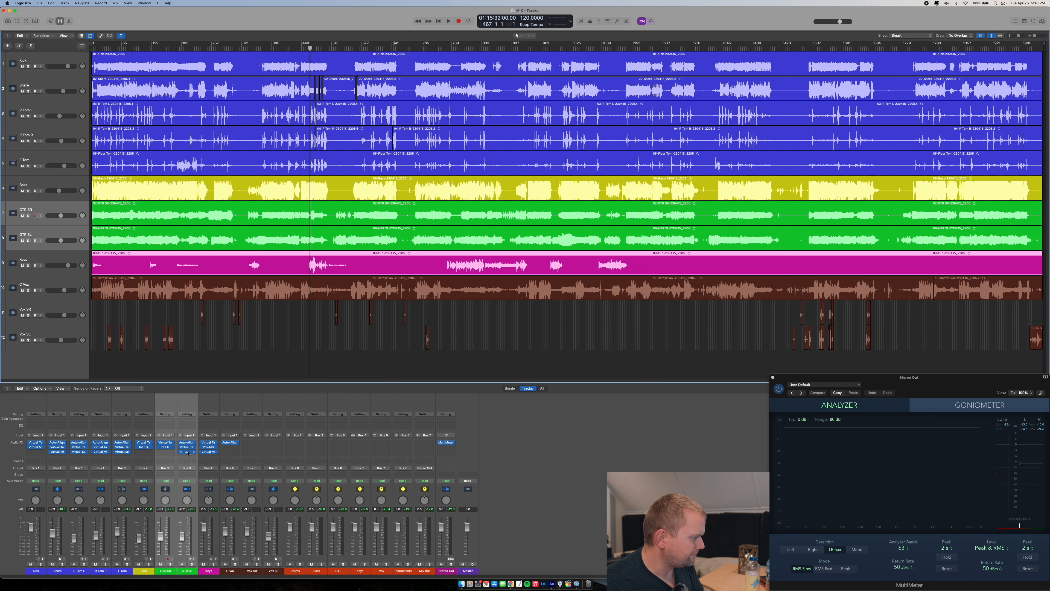
{"action": "left_click", "coordinate": [188, 453]}
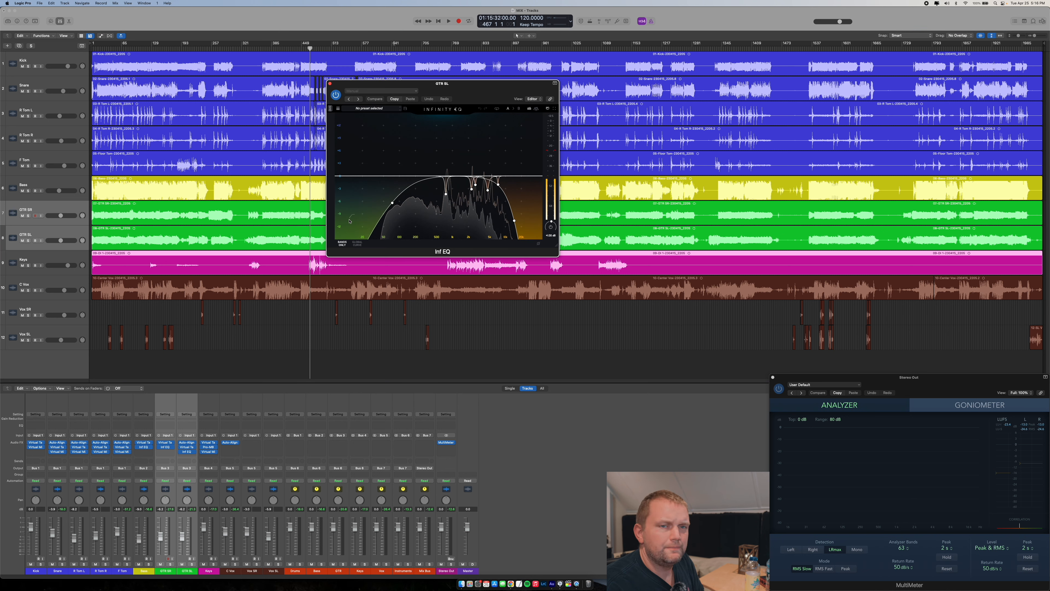
{"action": "left_click", "coordinate": [329, 84]}
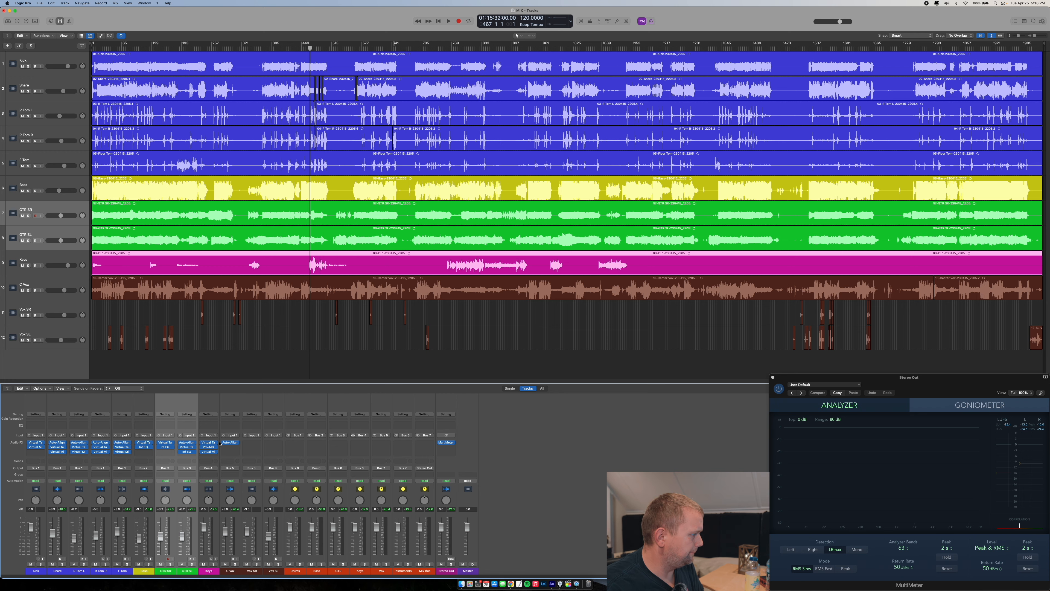
{"action": "left_click", "coordinate": [229, 571]}
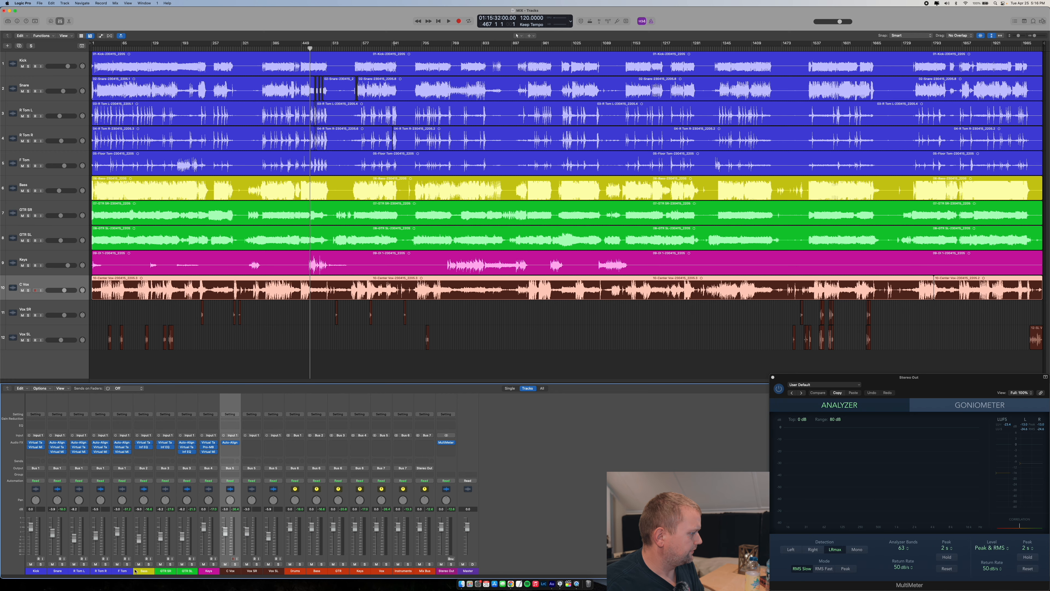
{"action": "left_click", "coordinate": [139, 570]}
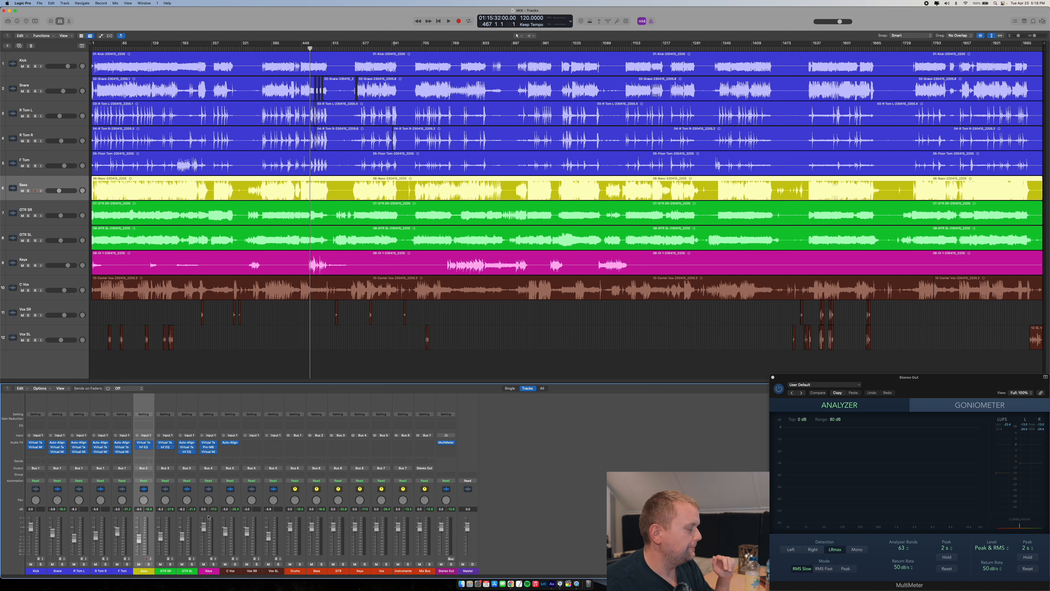
{"action": "left_click", "coordinate": [40, 570]}
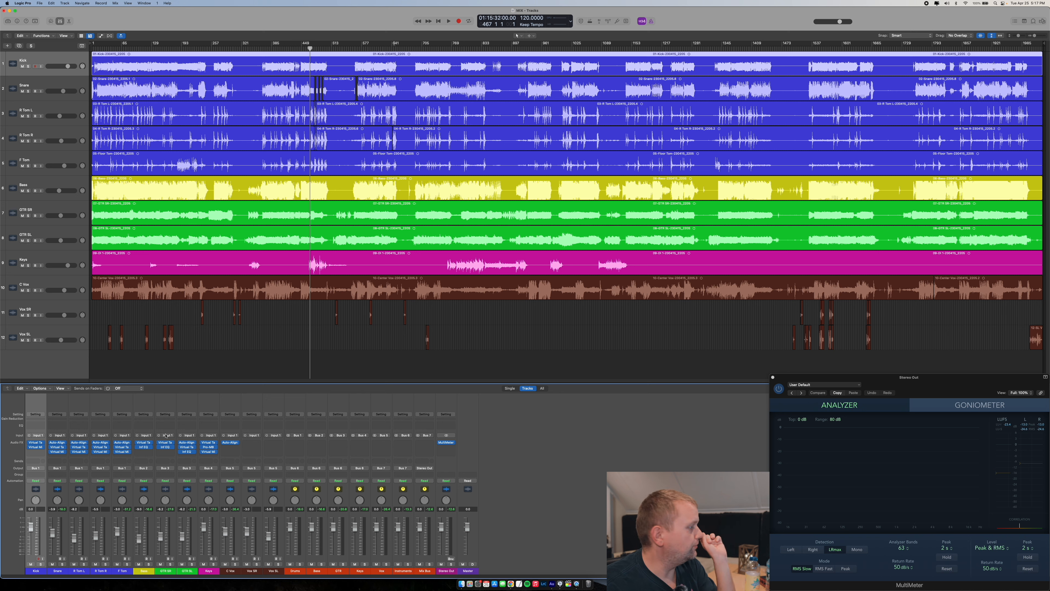
{"action": "mouse_move", "coordinate": [59, 445]}
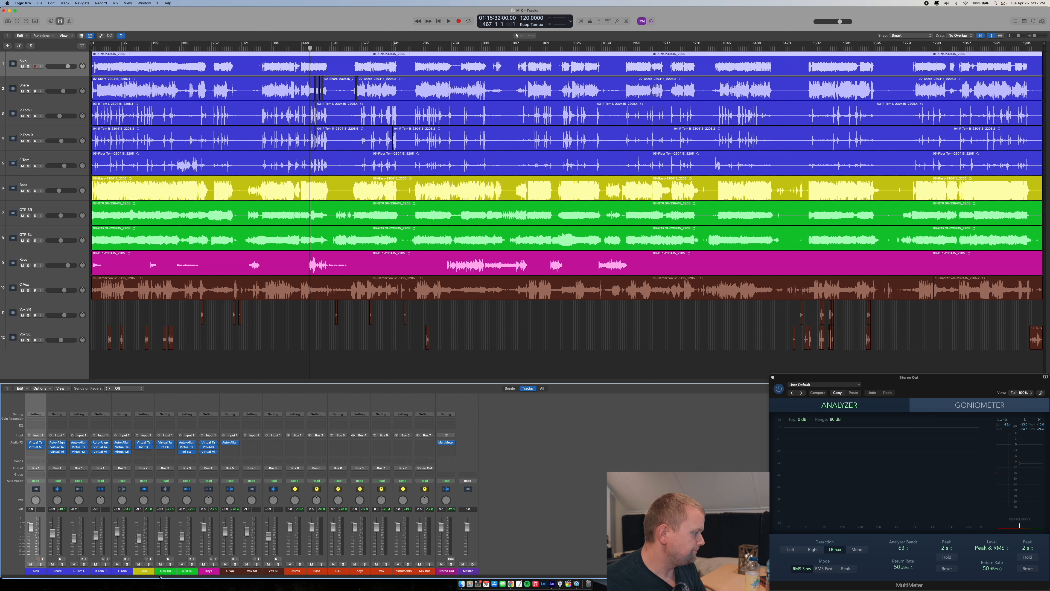
Select the Bass channel, play from about bar 588 and solo the bass
{"action": "left_click", "coordinate": [150, 571]}
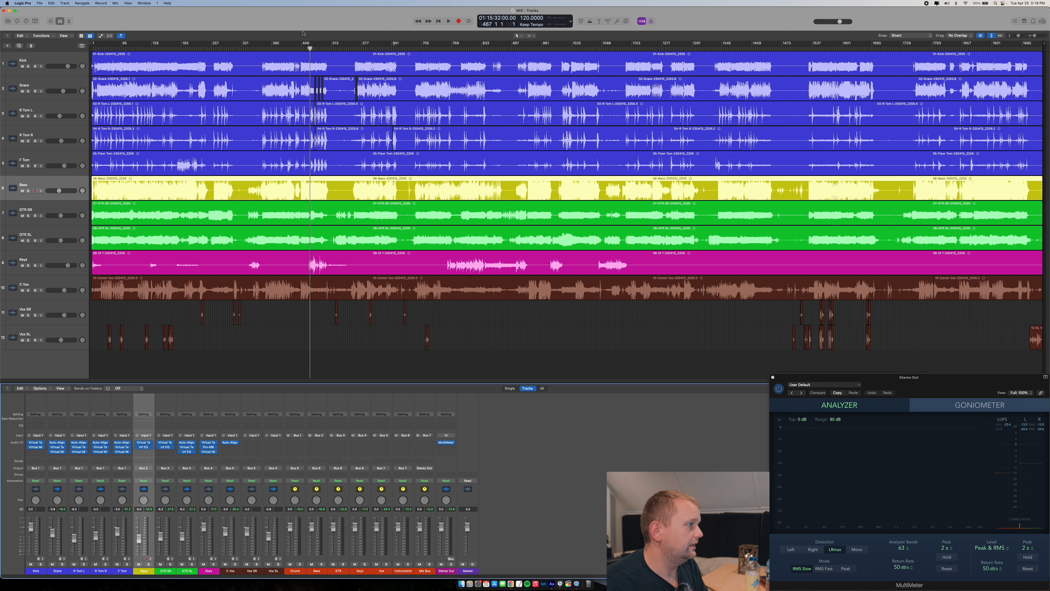
{"action": "left_click", "coordinate": [366, 47]}
{"action": "key", "text": "space"}
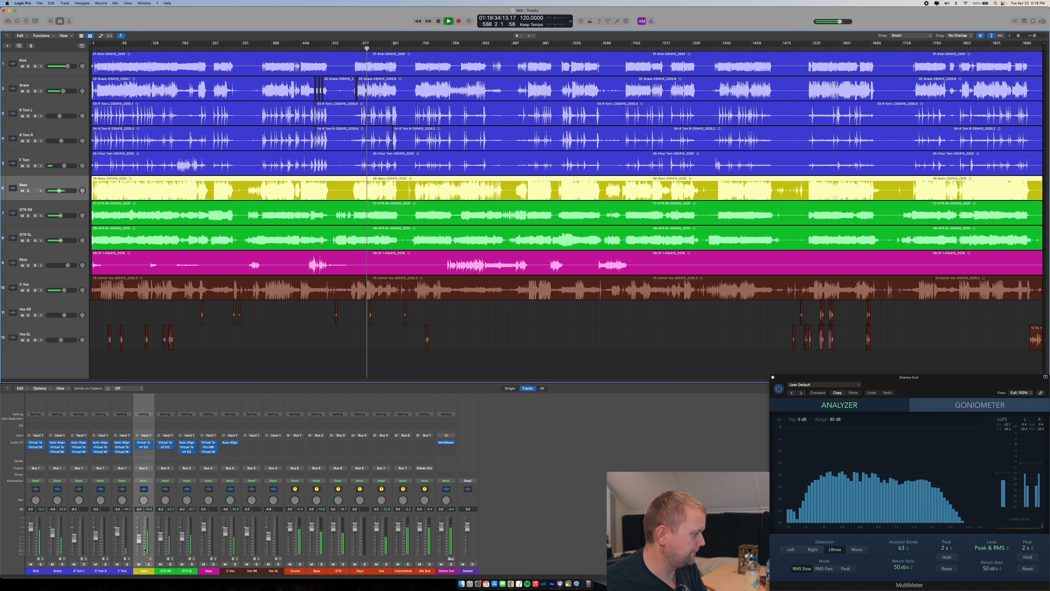
{"action": "left_click", "coordinate": [148, 564]}
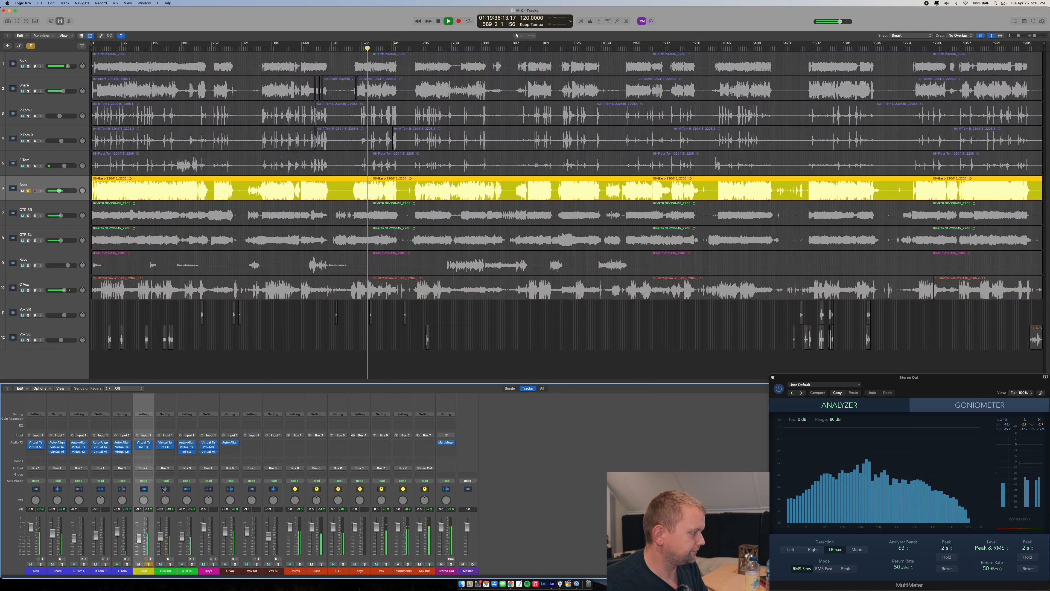
Insert the mono TSE Audio BOD bass overdrive in the next free audio effect slot of the Bass channel
{"action": "left_click", "coordinate": [142, 451]}
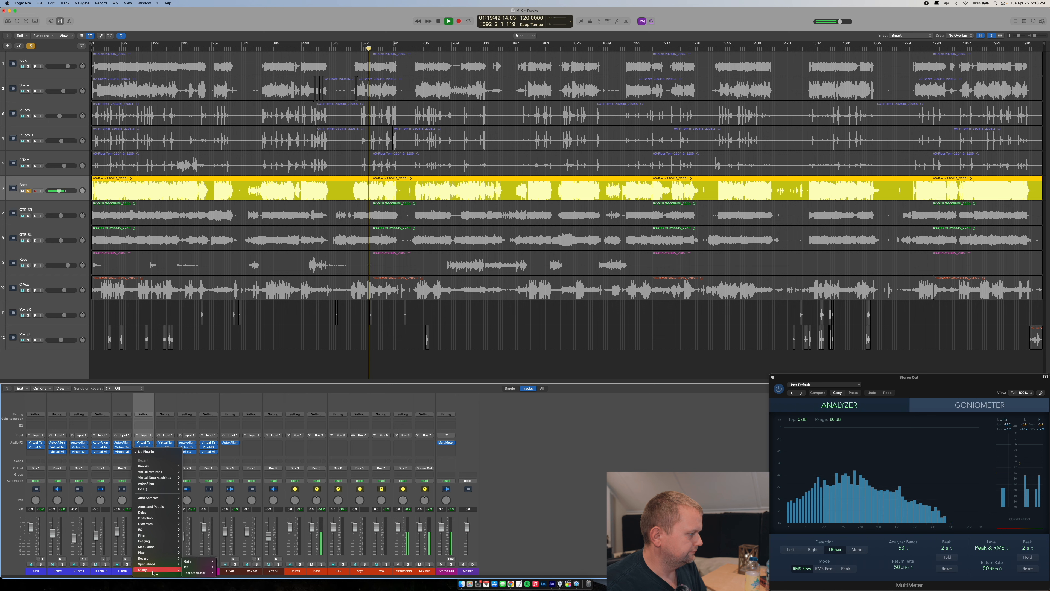
{"action": "mouse_move", "coordinate": [152, 575]}
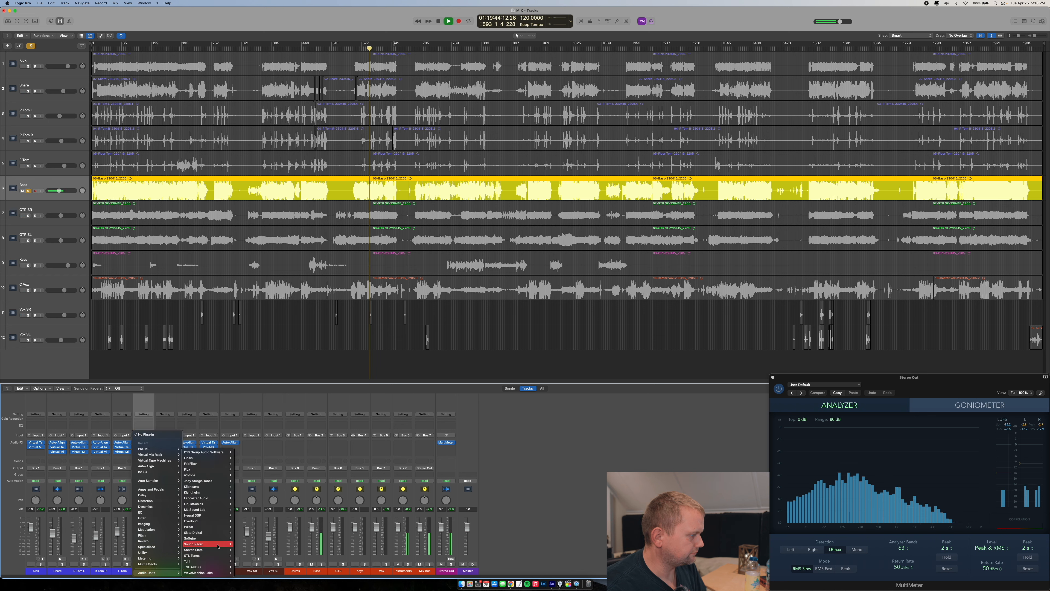
{"action": "mouse_move", "coordinate": [207, 566]}
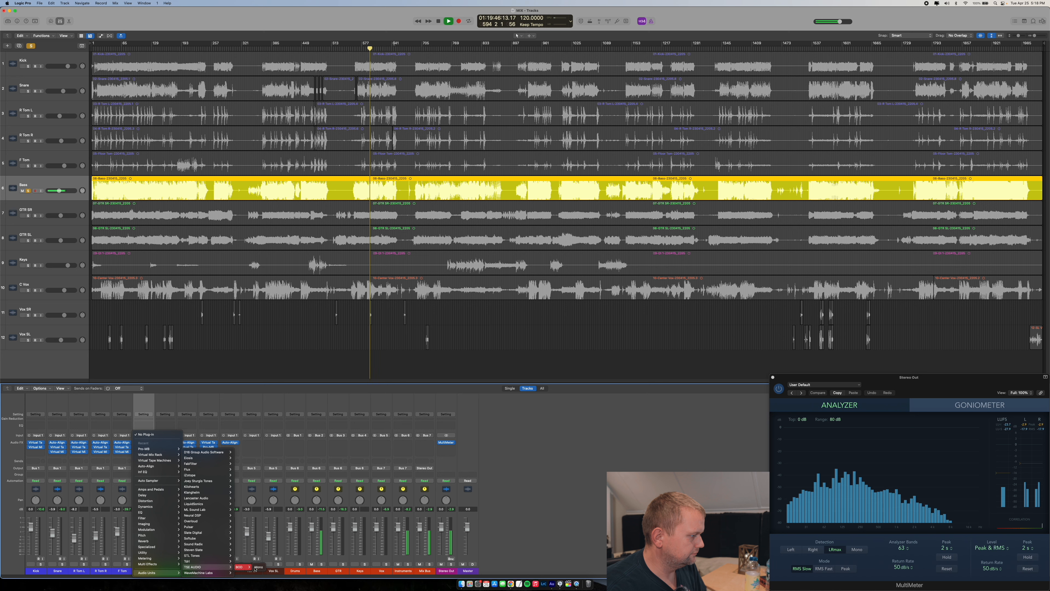
{"action": "left_click", "coordinate": [255, 568]}
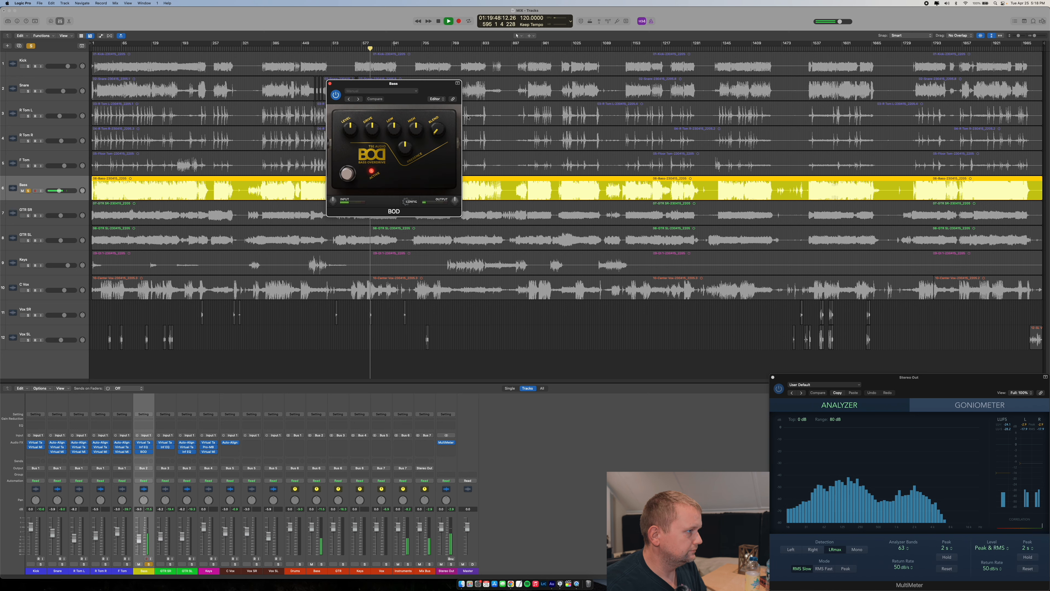
Raise the Level, Drive and Blend of the BOD overdrive on the bass, comparing the sound with the plug-in bypassed
{"action": "left_click_drag", "start_coordinate": [437, 134], "coordinate": [444, 66]}
{"action": "left_click", "coordinate": [336, 95]}
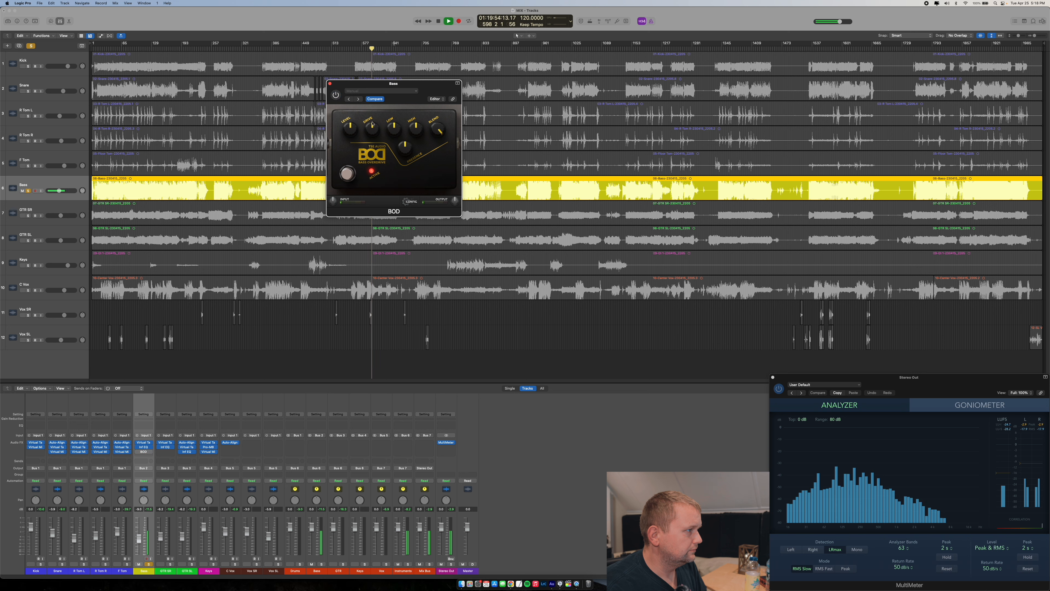
{"action": "left_click", "coordinate": [335, 96]}
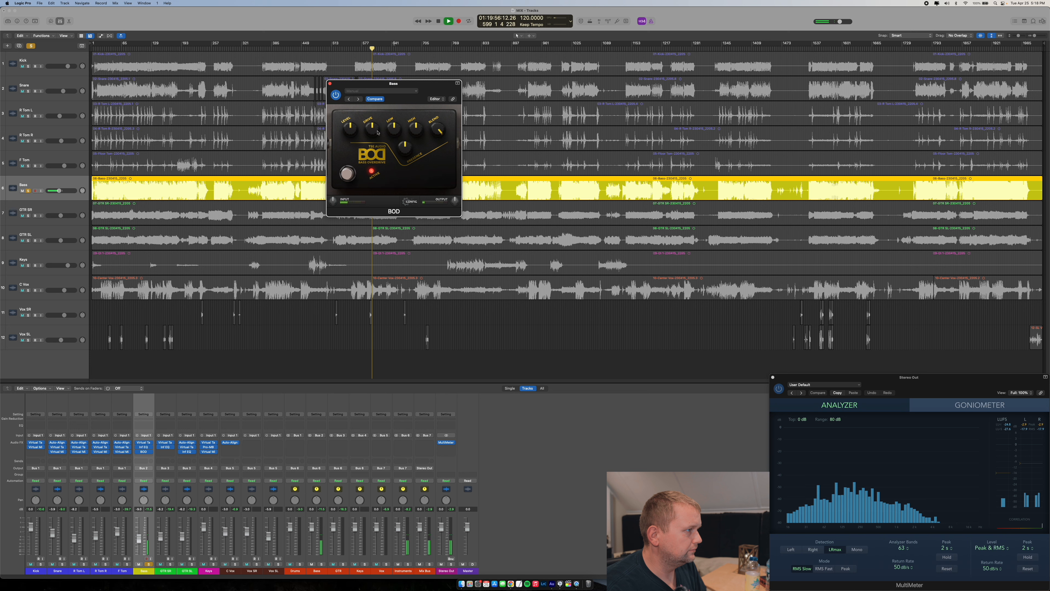
{"action": "left_click_drag", "start_coordinate": [350, 129], "coordinate": [344, 100]}
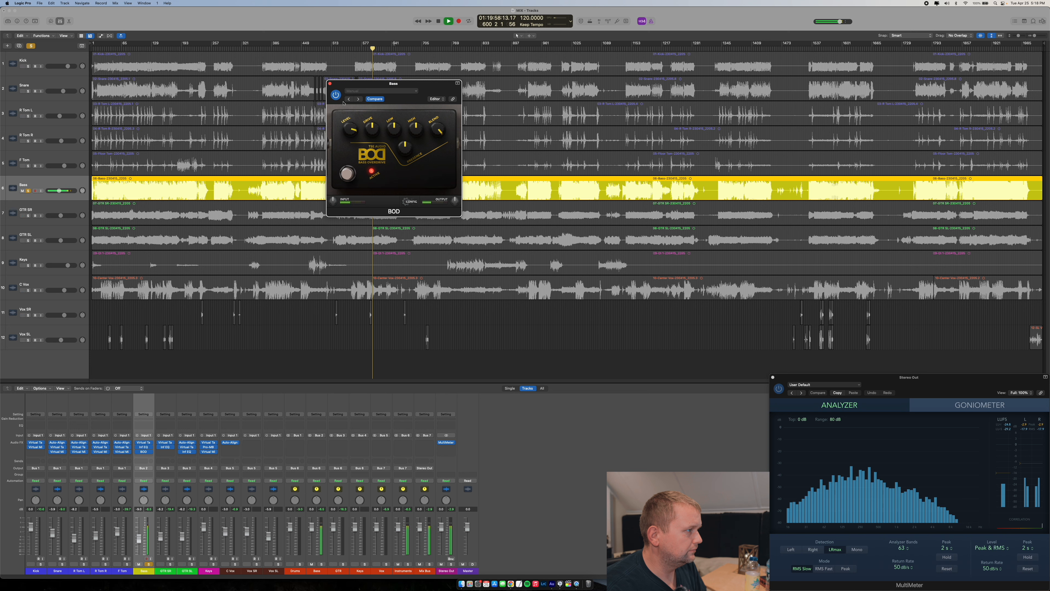
{"action": "left_click", "coordinate": [339, 97]}
{"action": "left_click", "coordinate": [339, 97]}
{"action": "mouse_move", "coordinate": [433, 133]}
{"action": "left_mouse_down"}
{"action": "mouse_move", "coordinate": [433, 148]}
{"action": "mouse_move", "coordinate": [432, 124]}
{"action": "mouse_move", "coordinate": [432, 145]}
{"action": "left_mouse_up"}
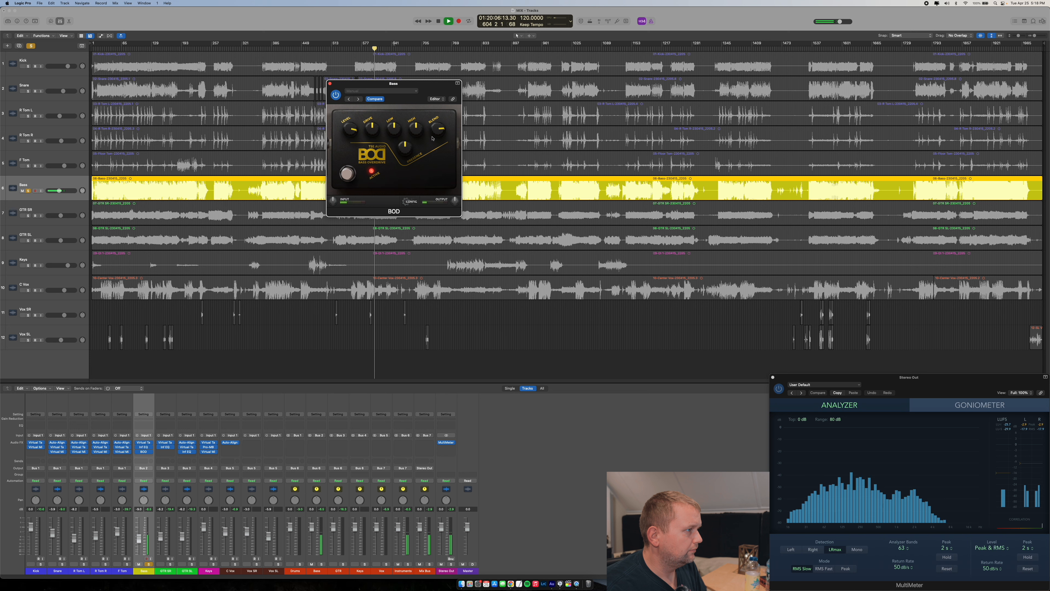
{"action": "left_click_drag", "start_coordinate": [375, 134], "coordinate": [377, 101]}
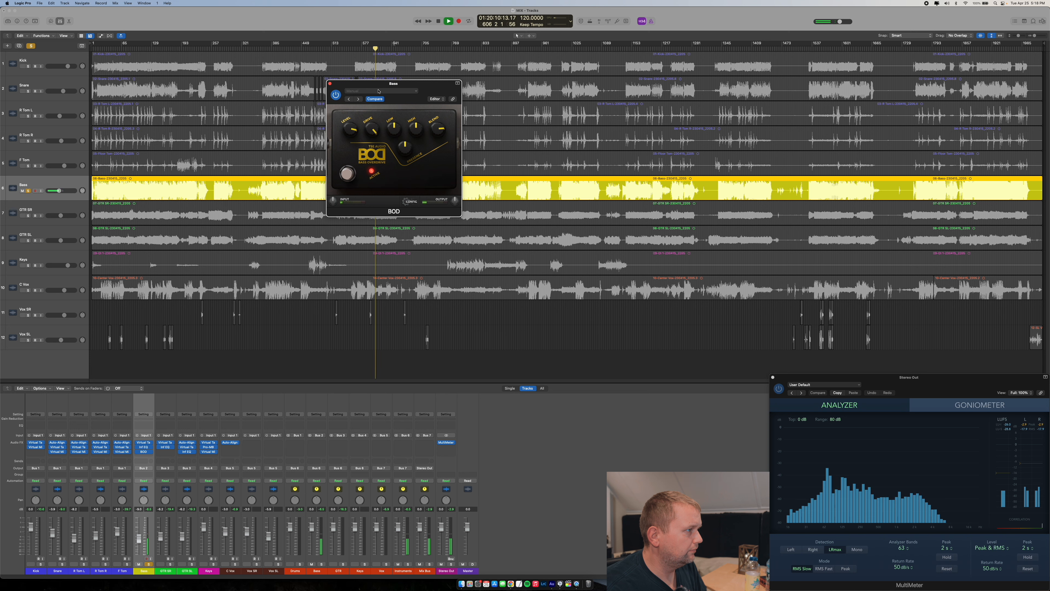
{"action": "left_click_drag", "start_coordinate": [439, 129], "coordinate": [443, 97]}
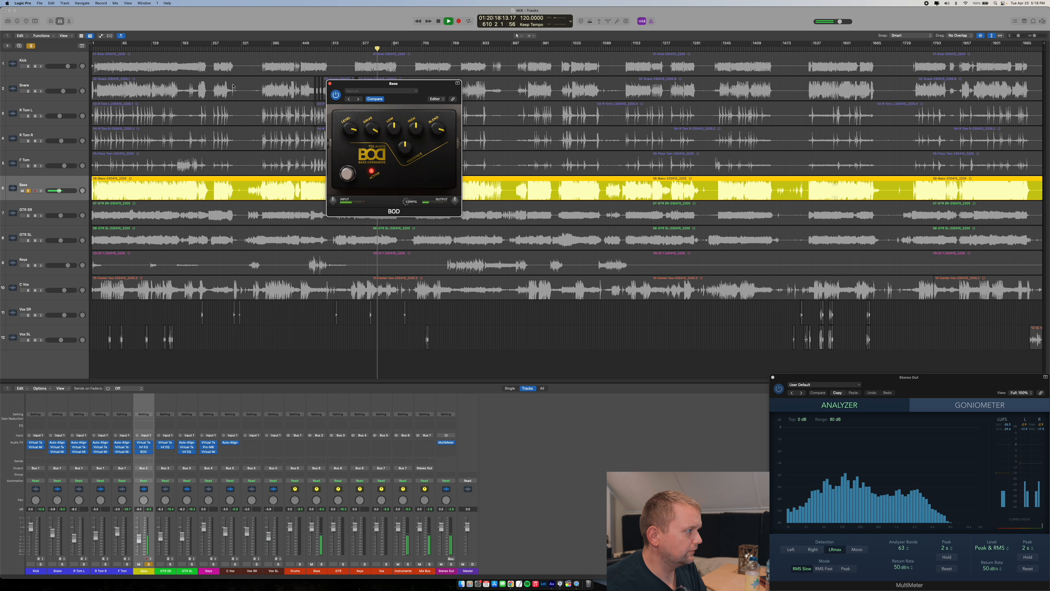
Play the soloed bass in short passes from about bar 38 and fine-tune the BOD's Blend
{"action": "left_click", "coordinate": [95, 49]}
{"action": "left_click", "coordinate": [108, 49]}
{"action": "left_click", "coordinate": [436, 127]}
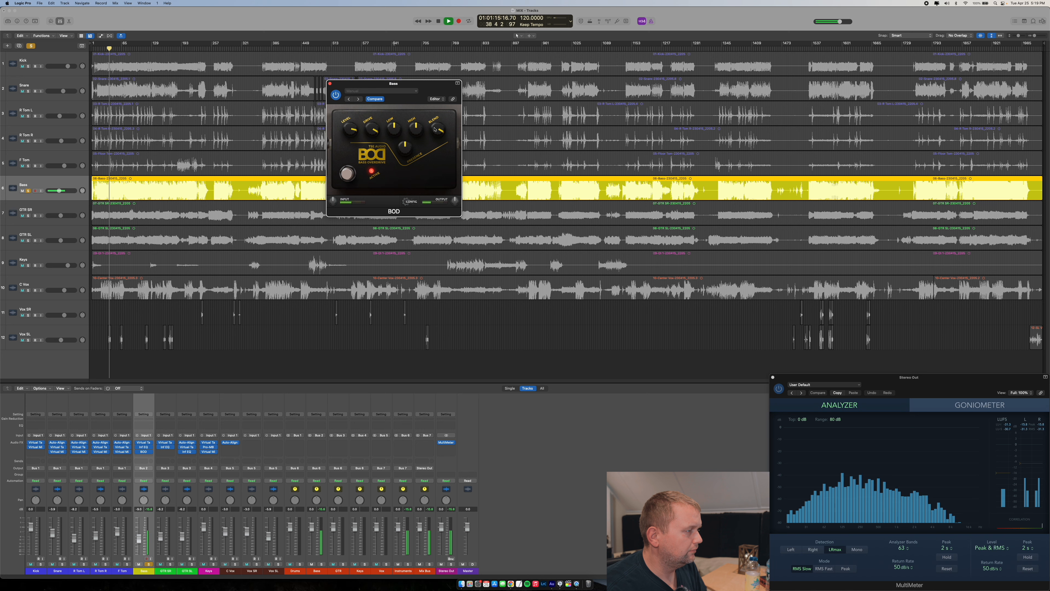
{"action": "key", "text": "space"}
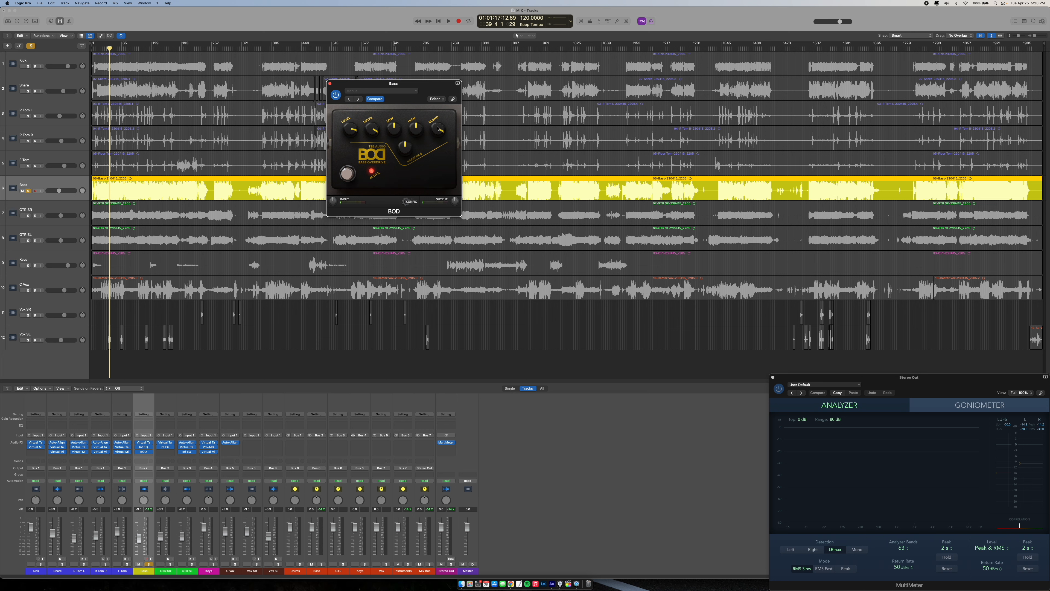
{"action": "key", "text": "space"}
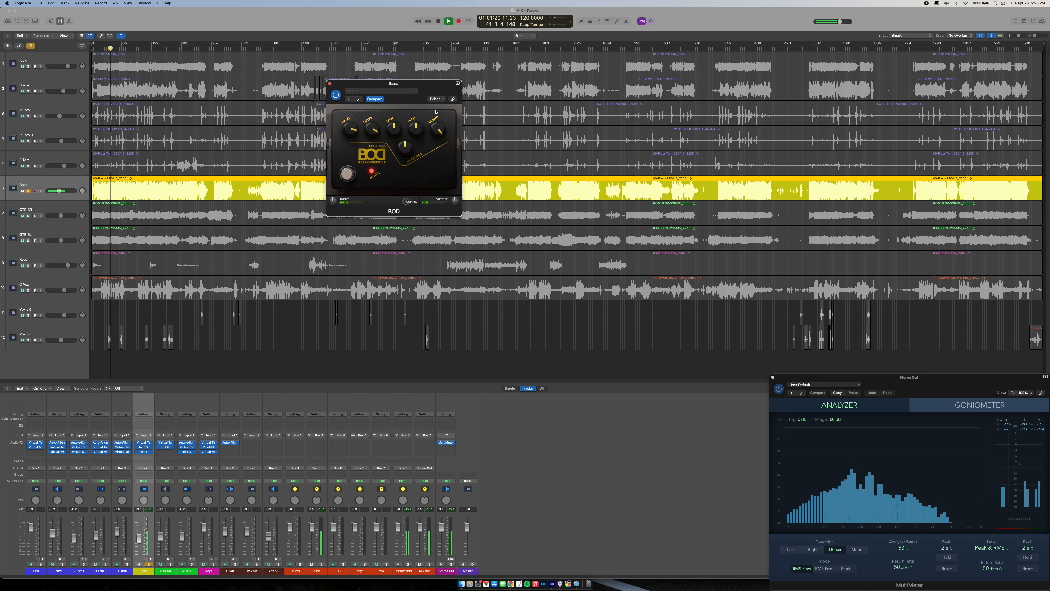
{"action": "key", "text": "space"}
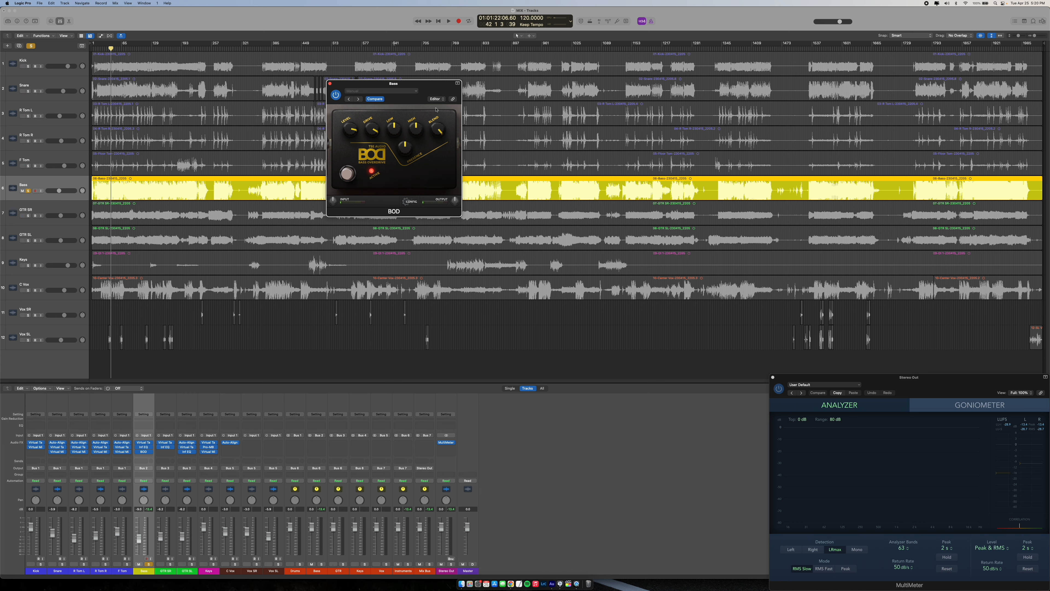
{"action": "key", "text": "space"}
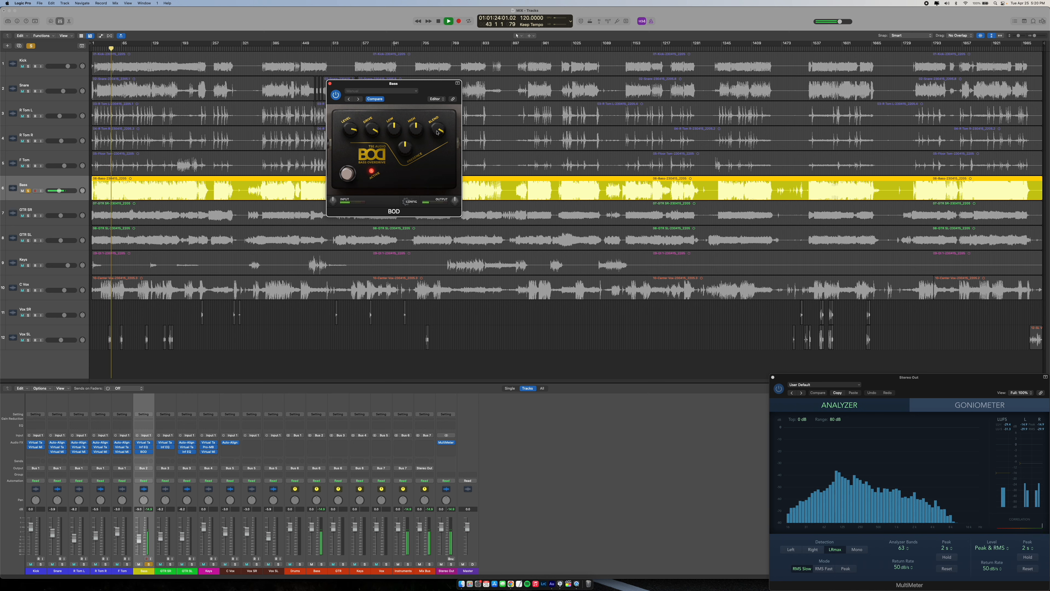
{"action": "key", "text": "space"}
Play the soloed bass from about bar 1818 and unsolo it to hear it in the full mix
{"action": "left_click", "coordinate": [980, 49]}
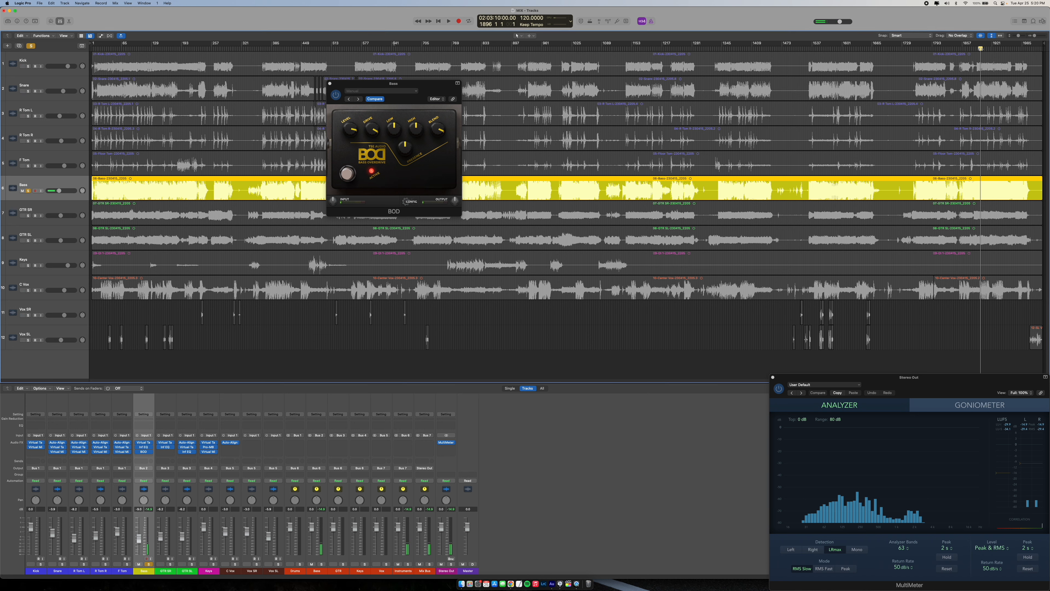
{"action": "key", "text": "space"}
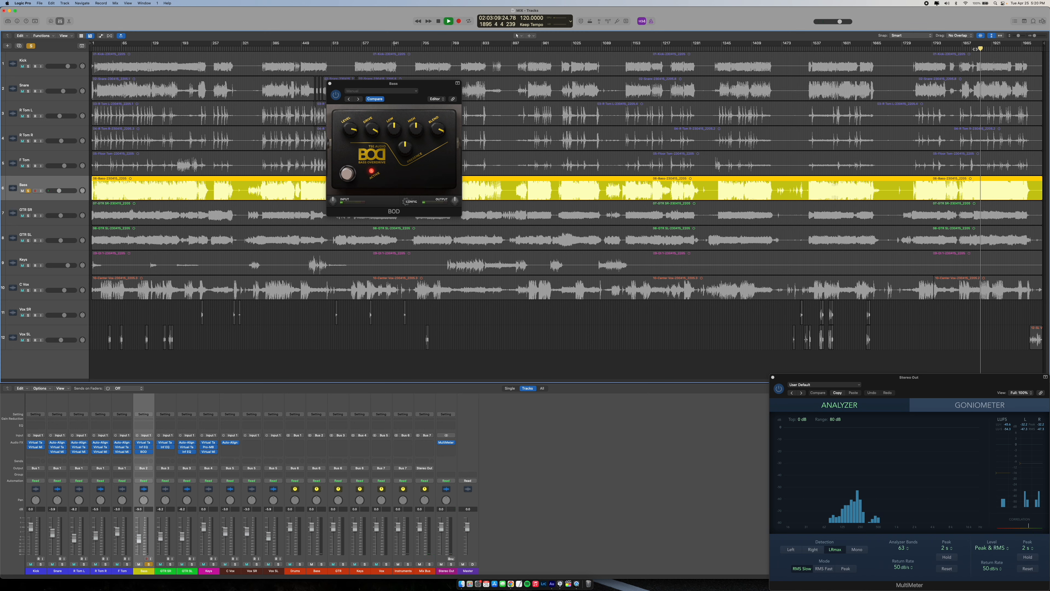
{"action": "left_click", "coordinate": [943, 49]}
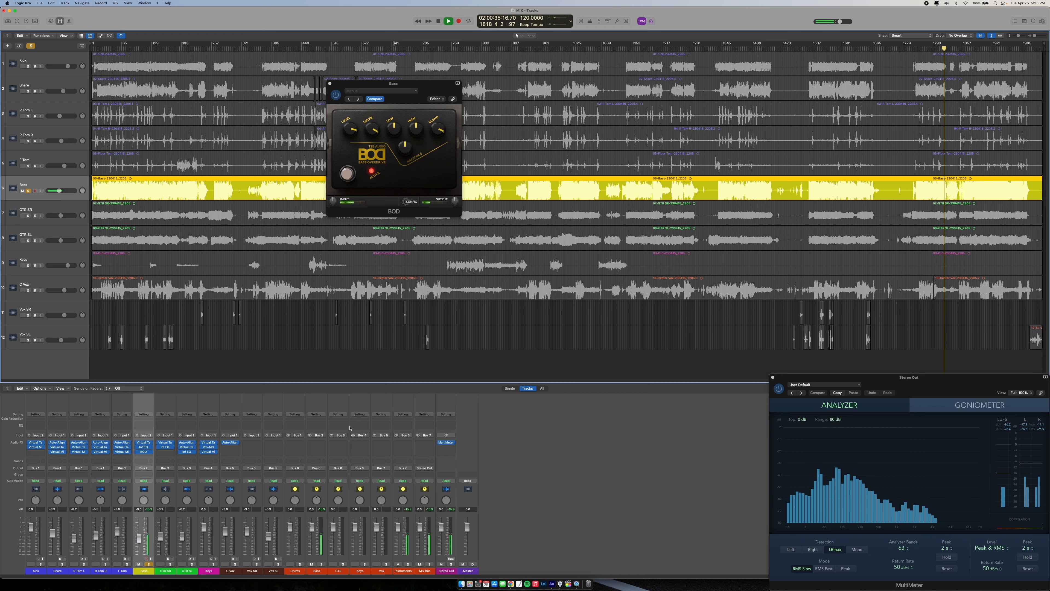
{"action": "left_click", "coordinate": [149, 564]}
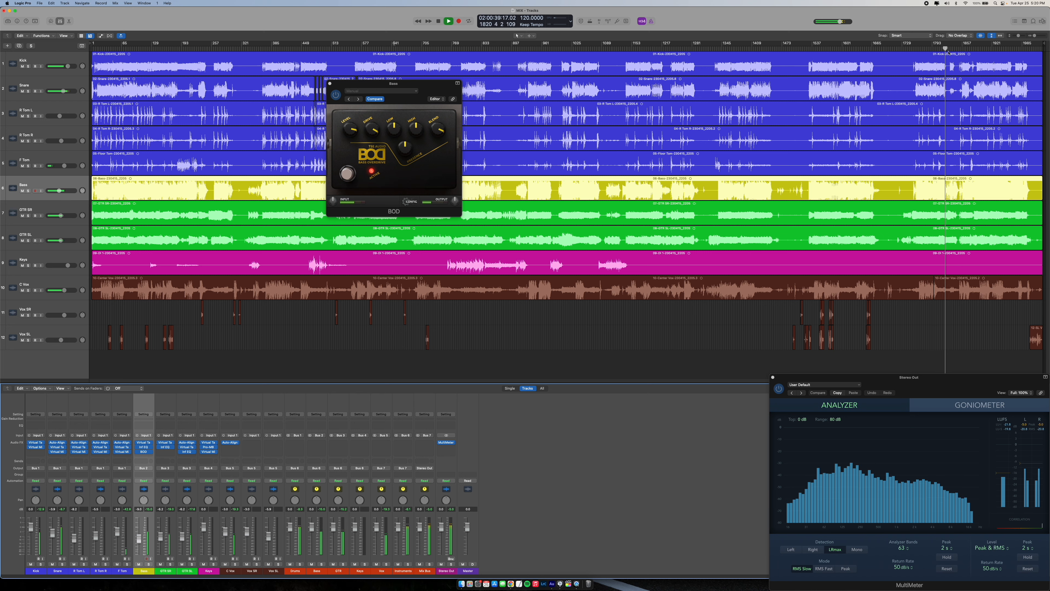
Audition the bass overdrive in the full mix around bars 1790, 1853, 1897 and 1916, and resume playback from bar 1911
{"action": "left_click", "coordinate": [930, 49]}
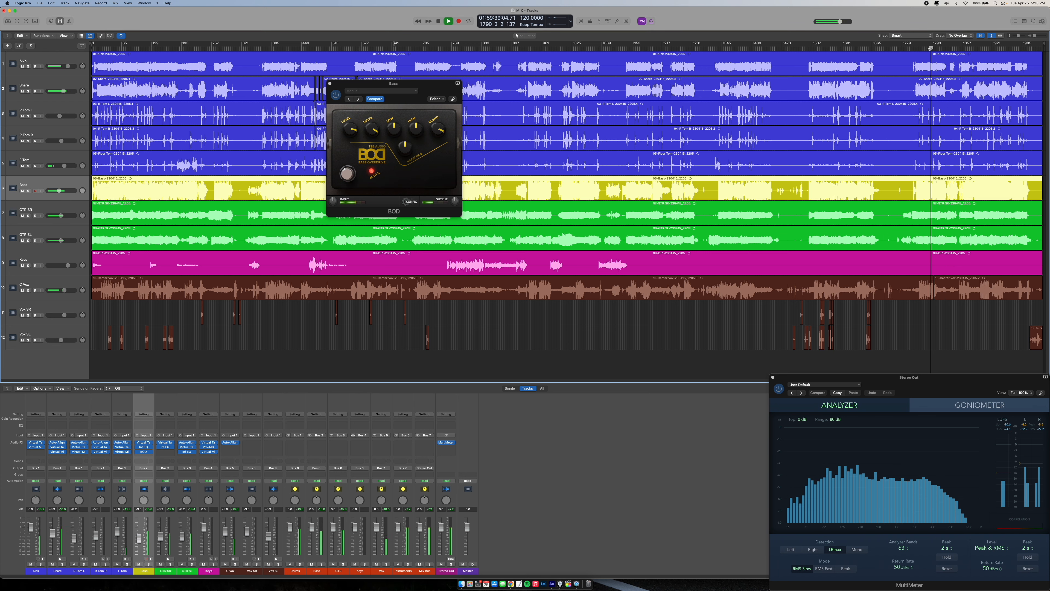
{"action": "left_click", "coordinate": [960, 48]}
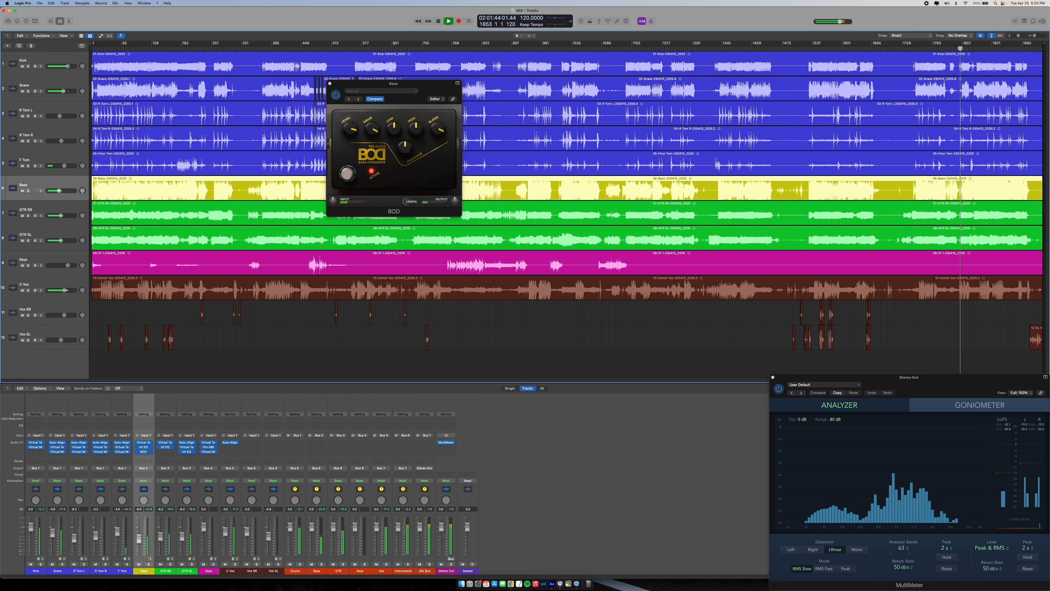
{"action": "left_click", "coordinate": [967, 48]}
{"action": "left_click", "coordinate": [981, 49]}
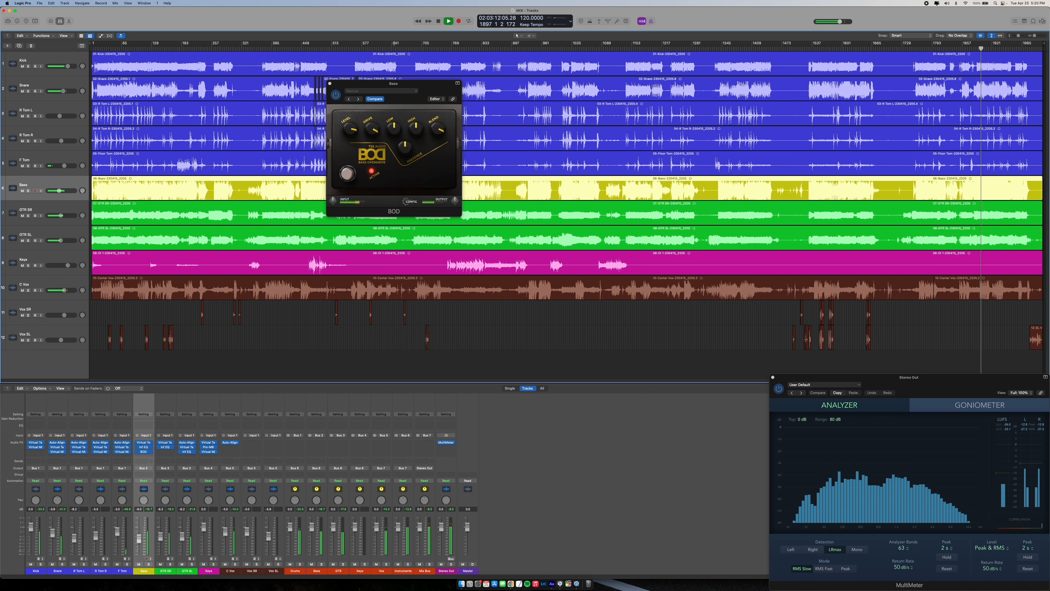
{"action": "left_click", "coordinate": [991, 49]}
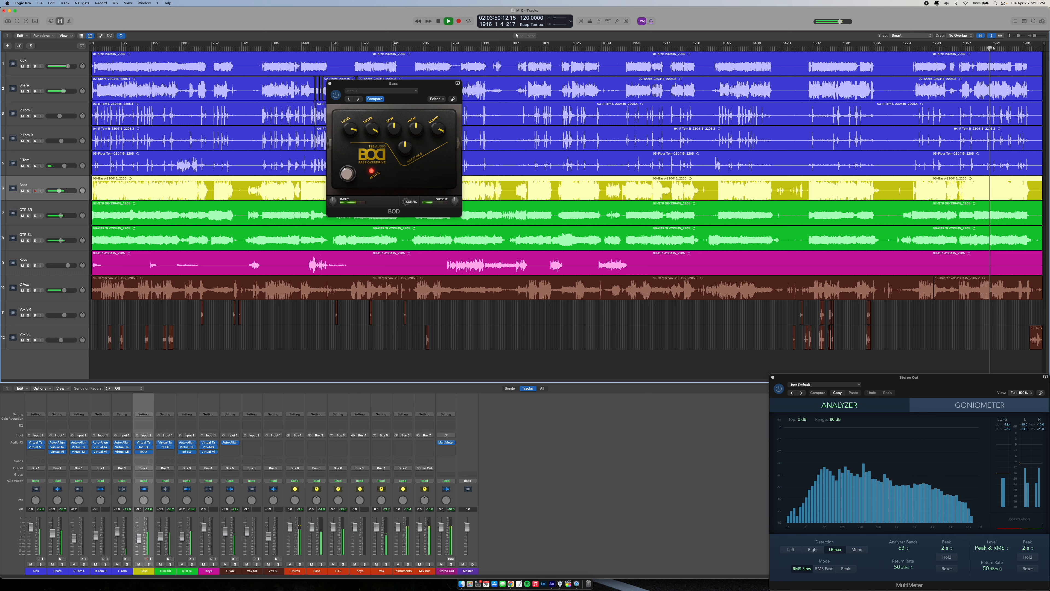
{"action": "key", "text": "space"}
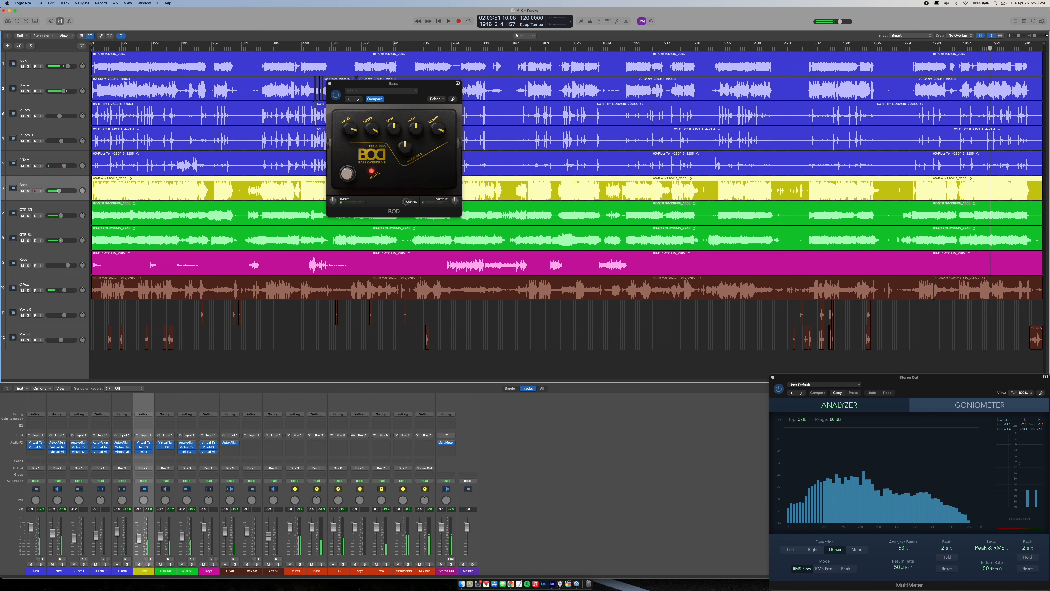
{"action": "left_click", "coordinate": [987, 48]}
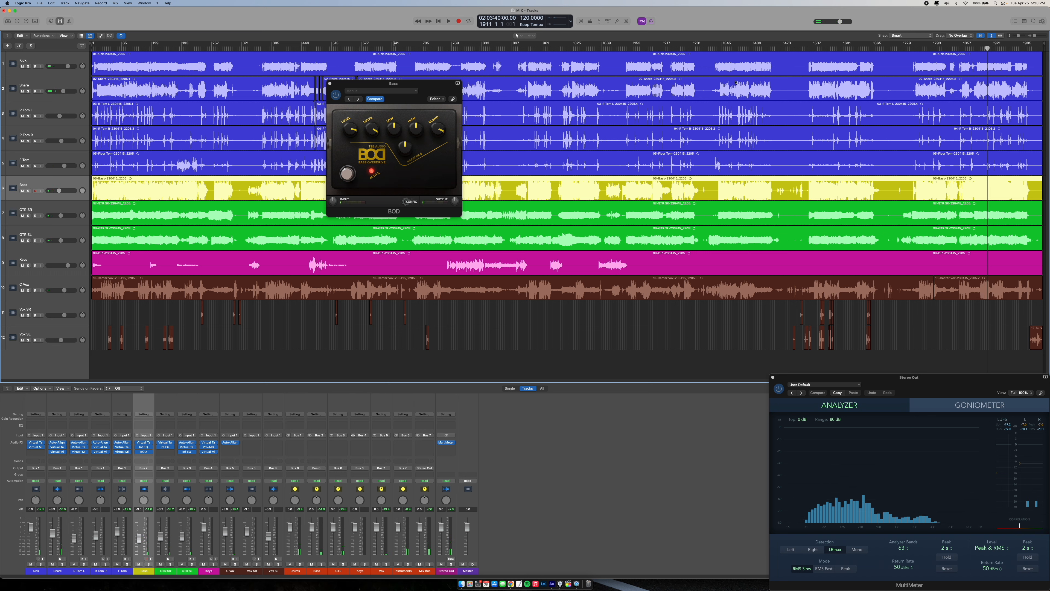
{"action": "key", "text": "space"}
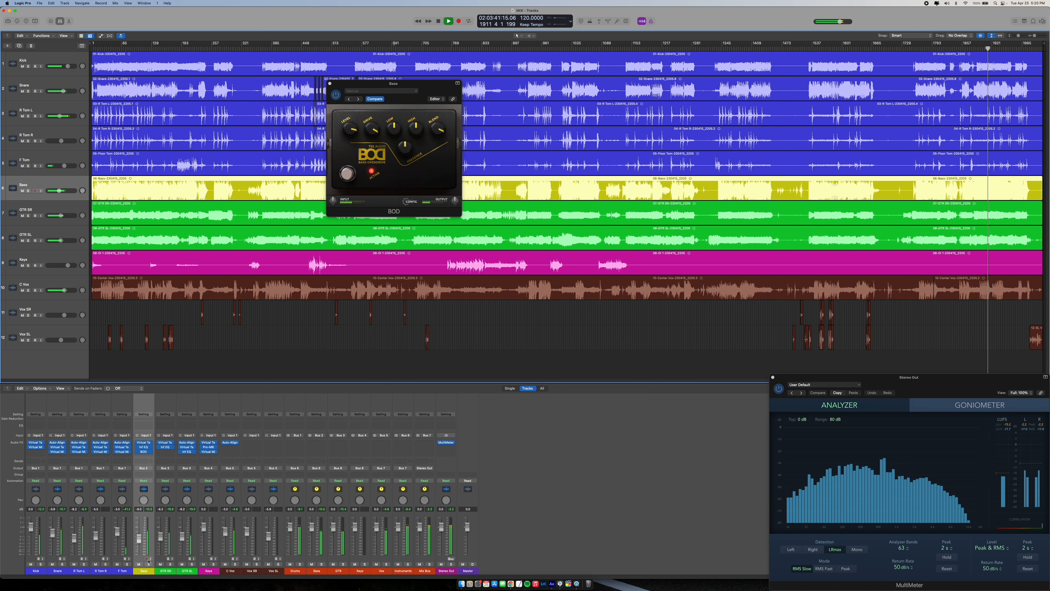
Solo the bass and slightly lower the BOD's Blend, checking it against the bypassed sound
{"action": "key", "text": "s"}
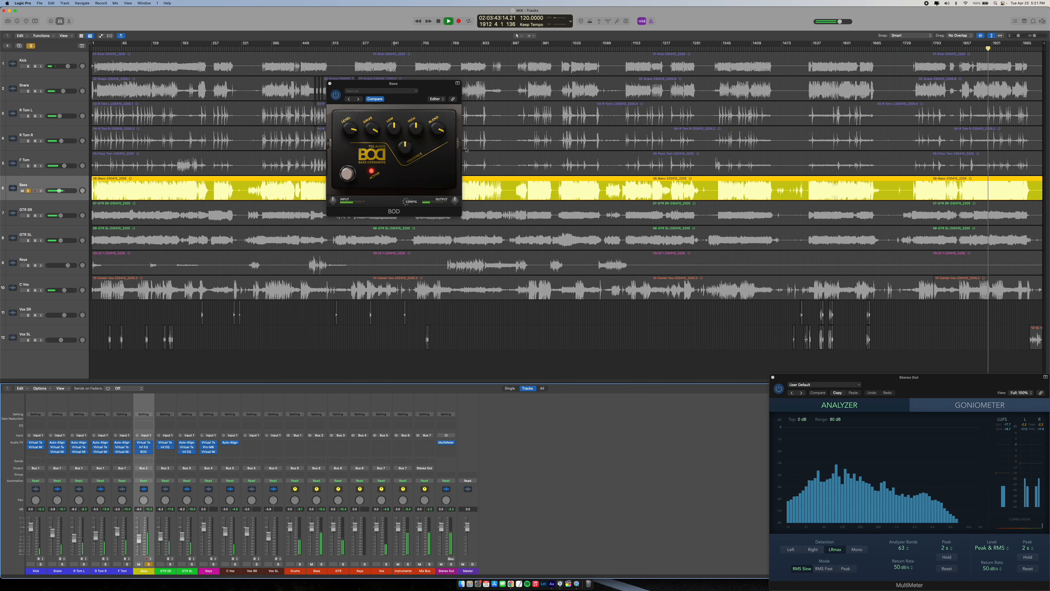
{"action": "mouse_move", "coordinate": [435, 129]}
{"action": "left_mouse_down"}
{"action": "mouse_move", "coordinate": [437, 100]}
{"action": "mouse_move", "coordinate": [435, 136]}
{"action": "left_mouse_up"}
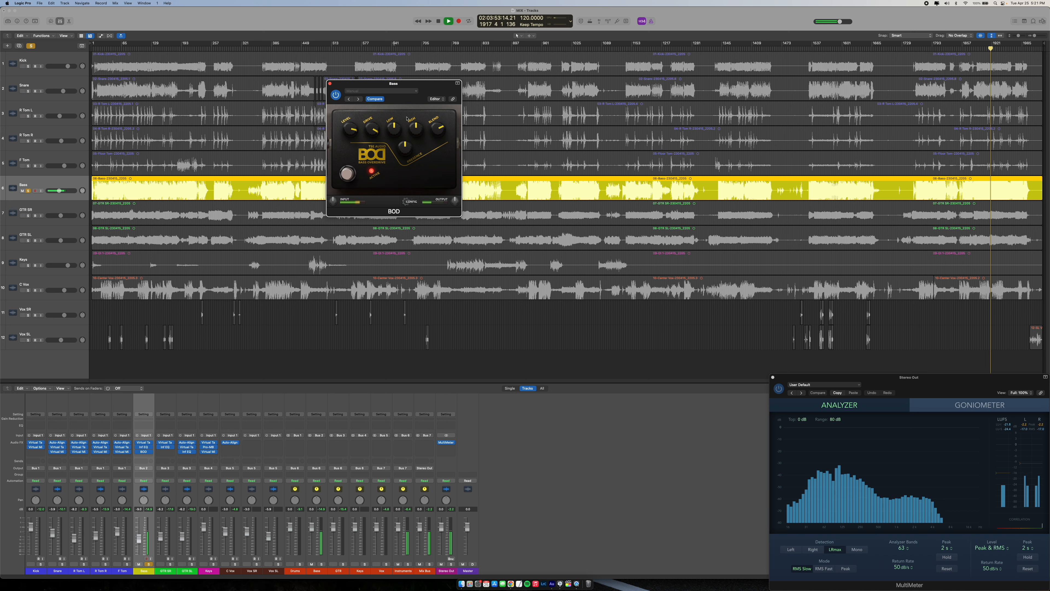
{"action": "left_click", "coordinate": [335, 95]}
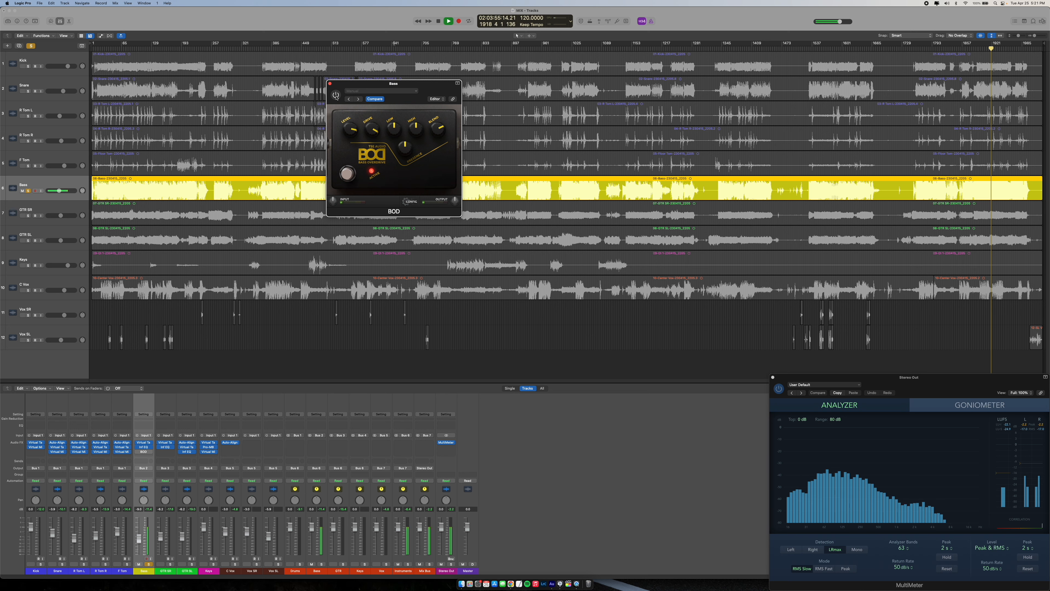
{"action": "left_click", "coordinate": [336, 95]}
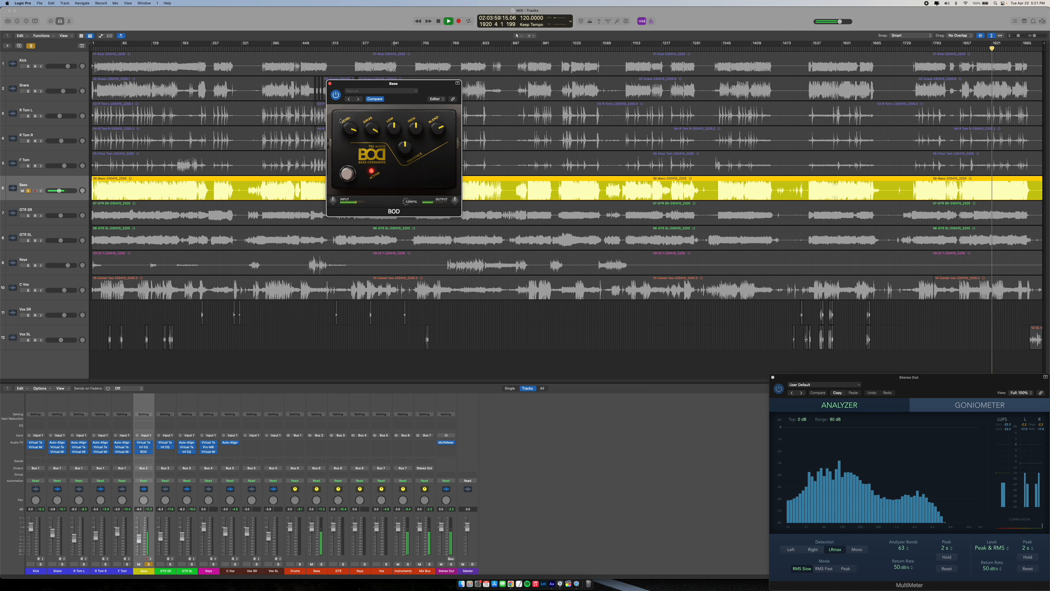
Compare the soloed bass with the BOD bypassed and active, playing from about bars 1899 and 408
{"action": "left_click", "coordinate": [336, 96]}
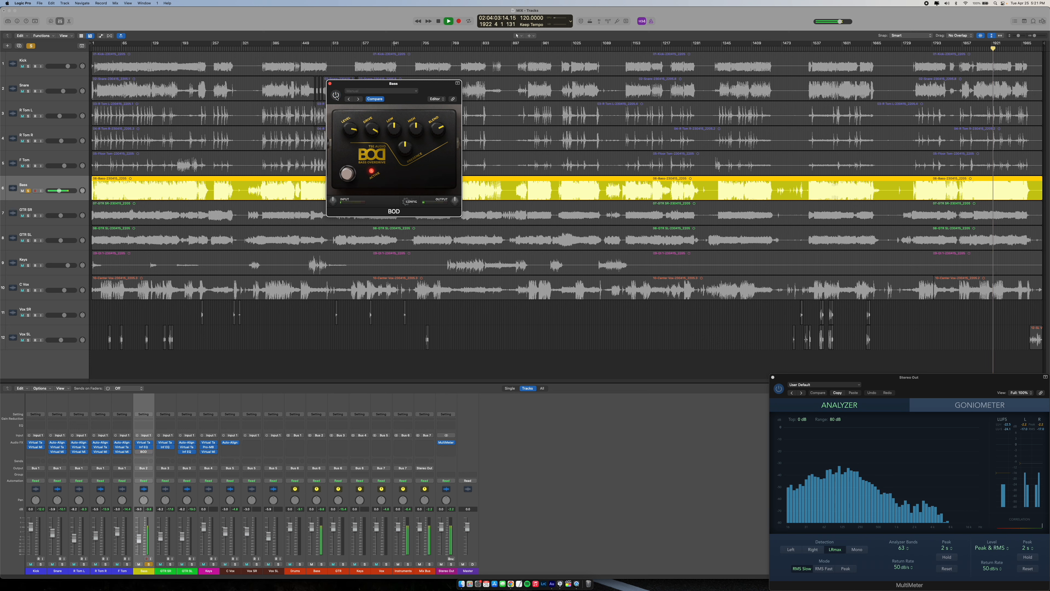
{"action": "left_click", "coordinate": [982, 45]}
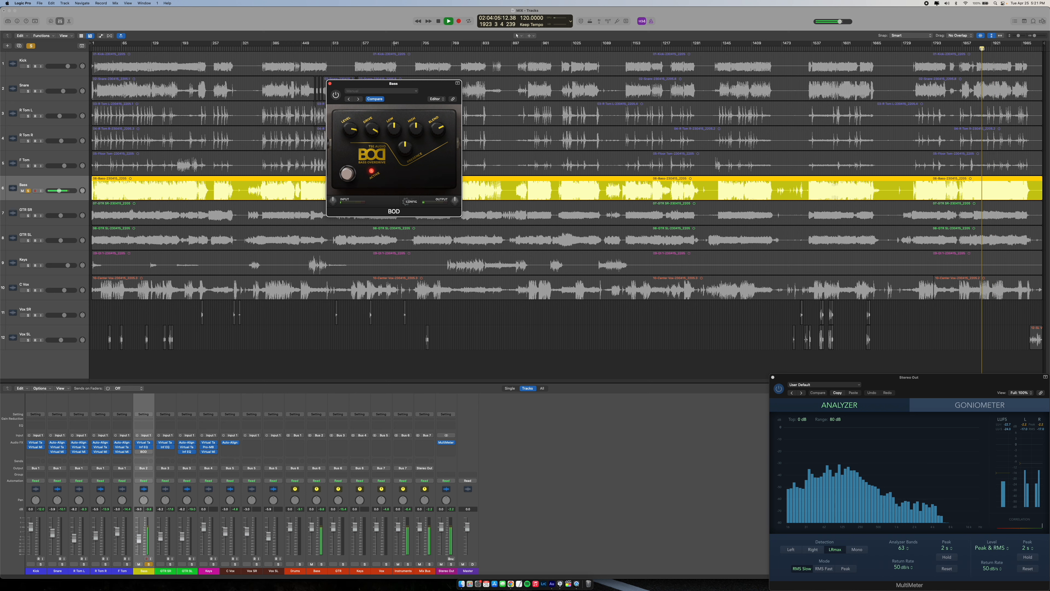
{"action": "left_click", "coordinate": [336, 95]}
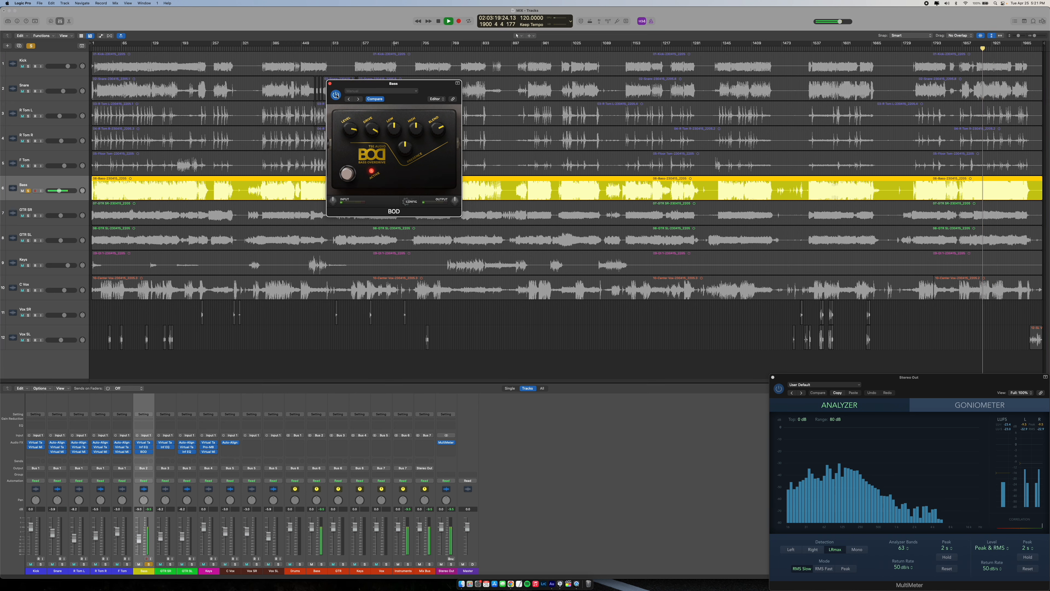
{"action": "left_click", "coordinate": [282, 49]}
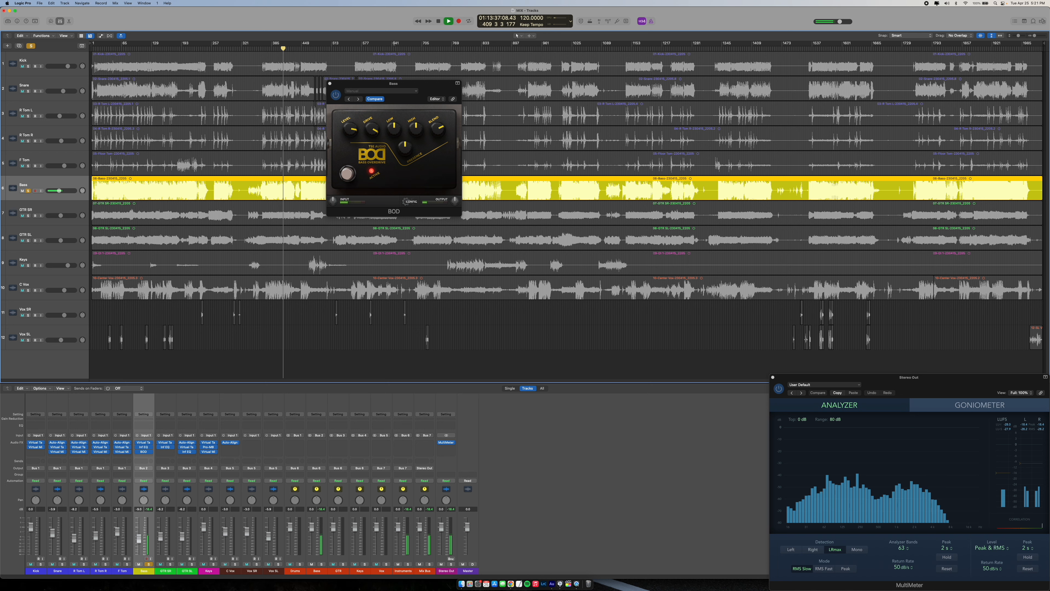
{"action": "left_click", "coordinate": [336, 95]}
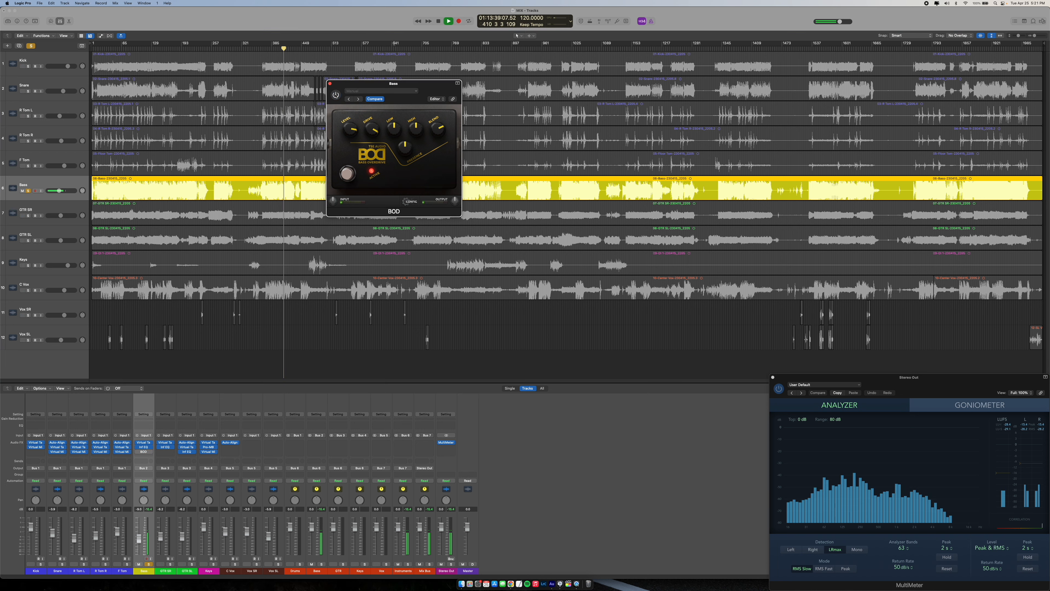
{"action": "left_click", "coordinate": [336, 95]}
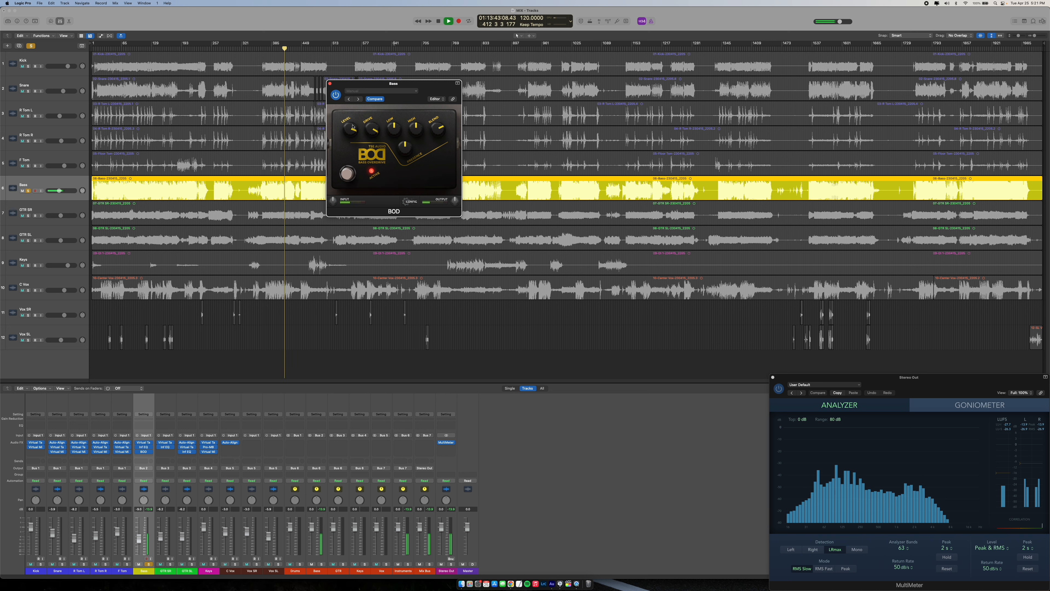
{"action": "left_click", "coordinate": [336, 95]}
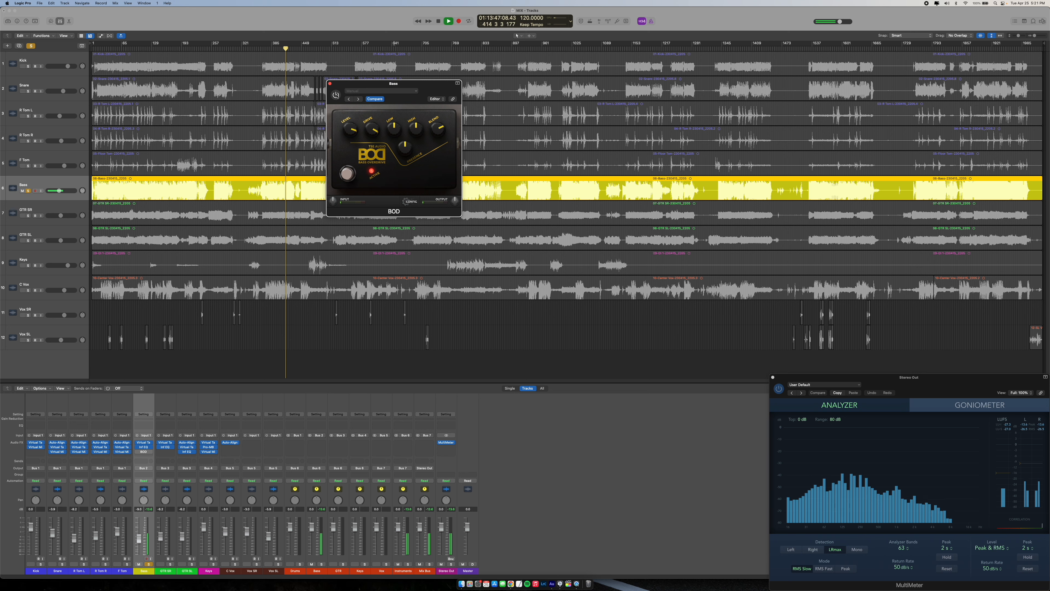
{"action": "left_click", "coordinate": [336, 96]}
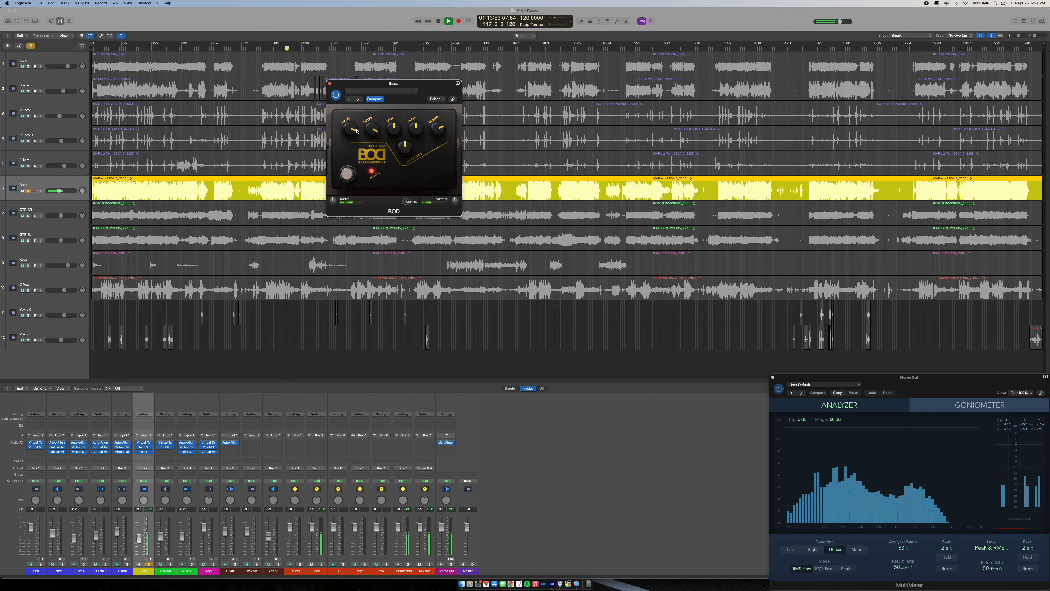
Play the soloed bass briefly from about bar 792 and close the BOD window
{"action": "key", "text": "space"}
{"action": "left_click", "coordinate": [463, 48]}
{"action": "key", "text": "space"}
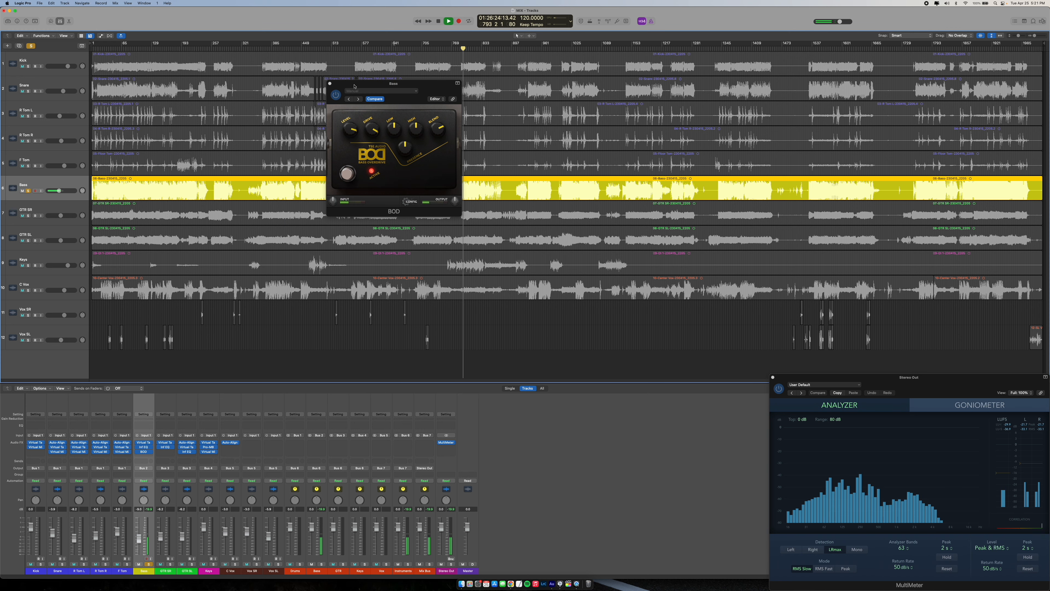
{"action": "left_click", "coordinate": [330, 83]}
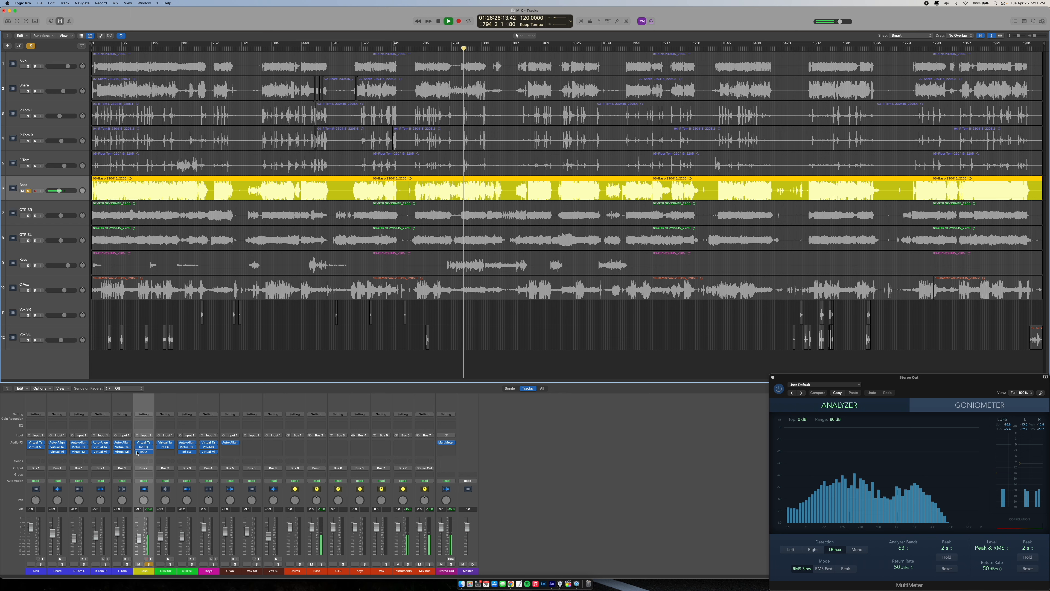
{"action": "key", "text": "space"}
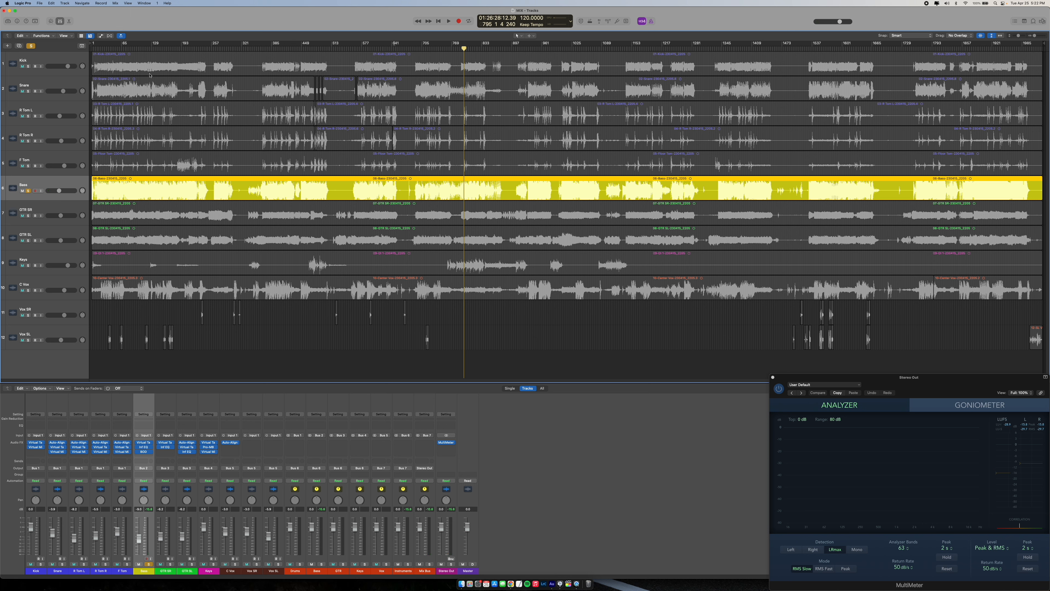
Set the playhead to bar 116 and insert Slate Digital's Virtual Mix Rack after the BOD on the Bass channel
{"action": "left_click", "coordinate": [145, 49]}
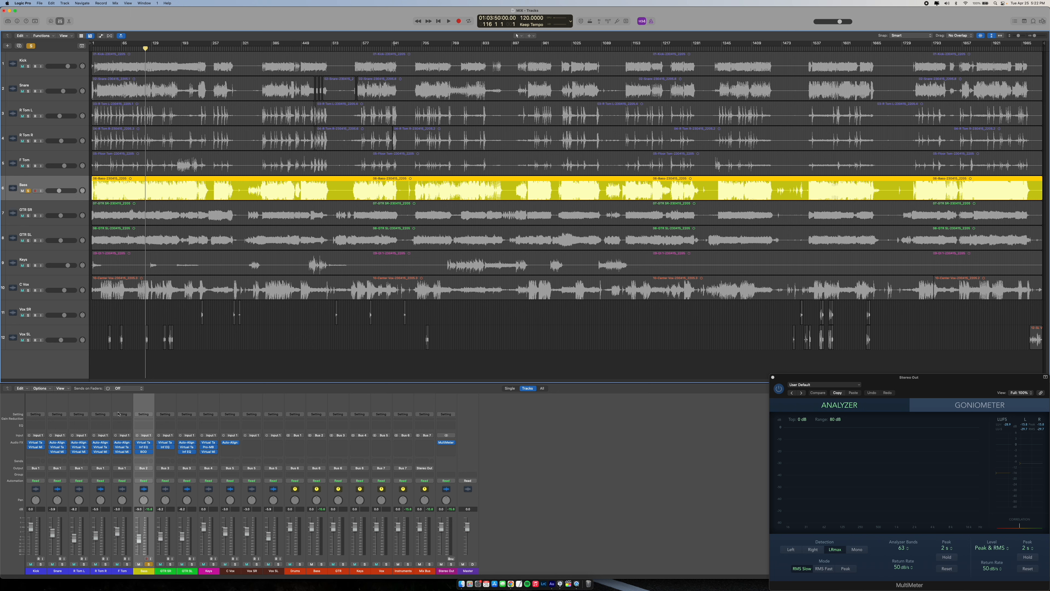
{"action": "left_click", "coordinate": [144, 456]}
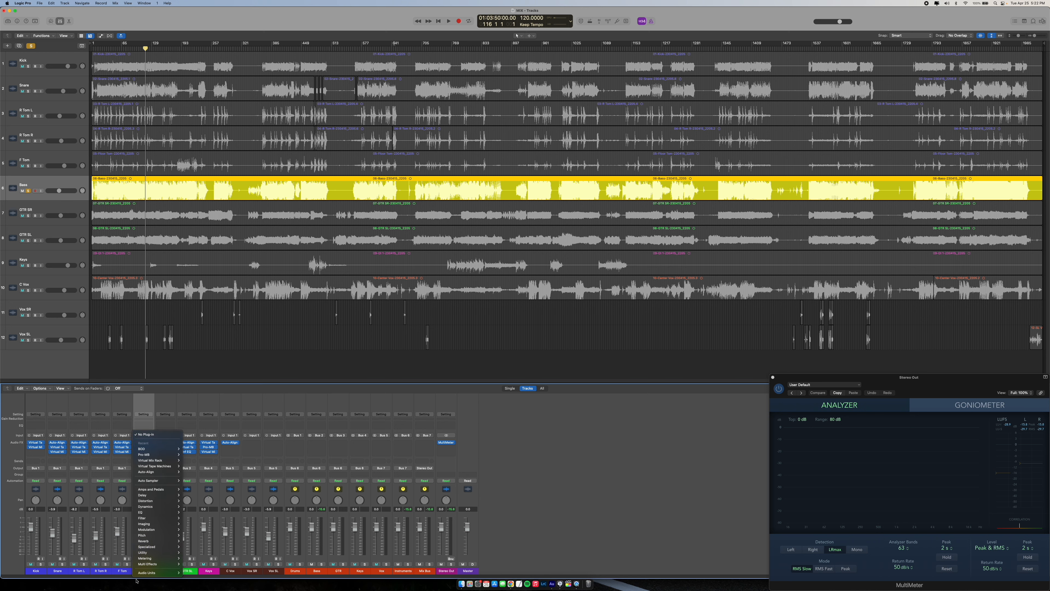
{"action": "mouse_move", "coordinate": [154, 573]}
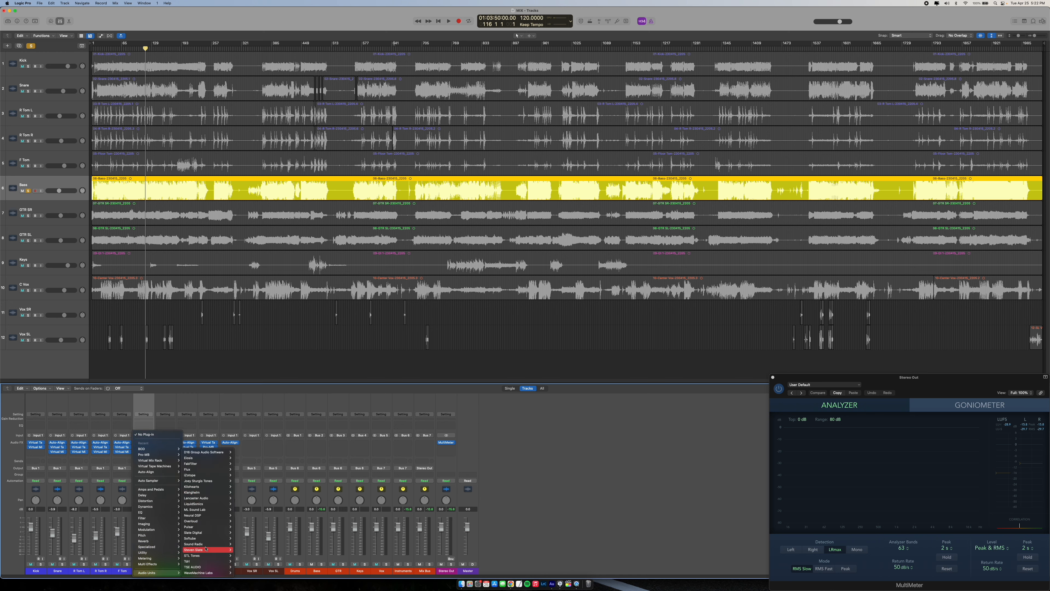
{"action": "mouse_move", "coordinate": [207, 532]}
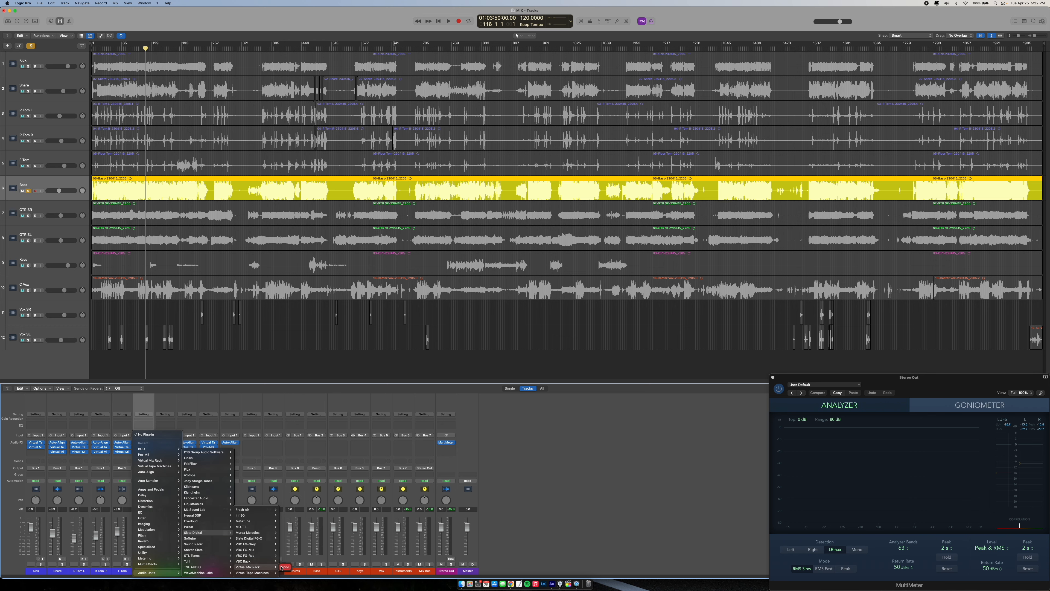
{"action": "left_click", "coordinate": [284, 566]}
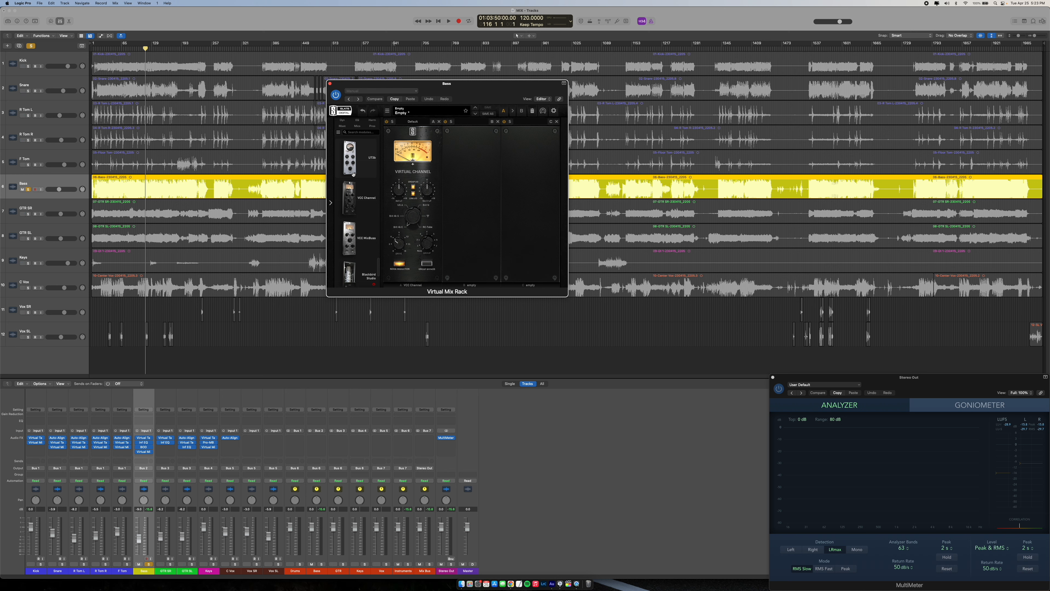
Load the FG-S EQ module into the Virtual Mix Rack's second slot
{"action": "mouse_move", "coordinate": [353, 174]}
{"action": "scroll", "coordinate": [367, 219], "scroll_direction": "down", "scroll_amount": 10}
{"action": "scroll", "coordinate": [366, 219], "scroll_direction": "up", "scroll_amount": 10}
{"action": "double_click", "coordinate": [366, 219]}
Play the soloed bass from bar 116 and adjust the rack's Virtual Channel module
{"action": "key", "text": "space"}
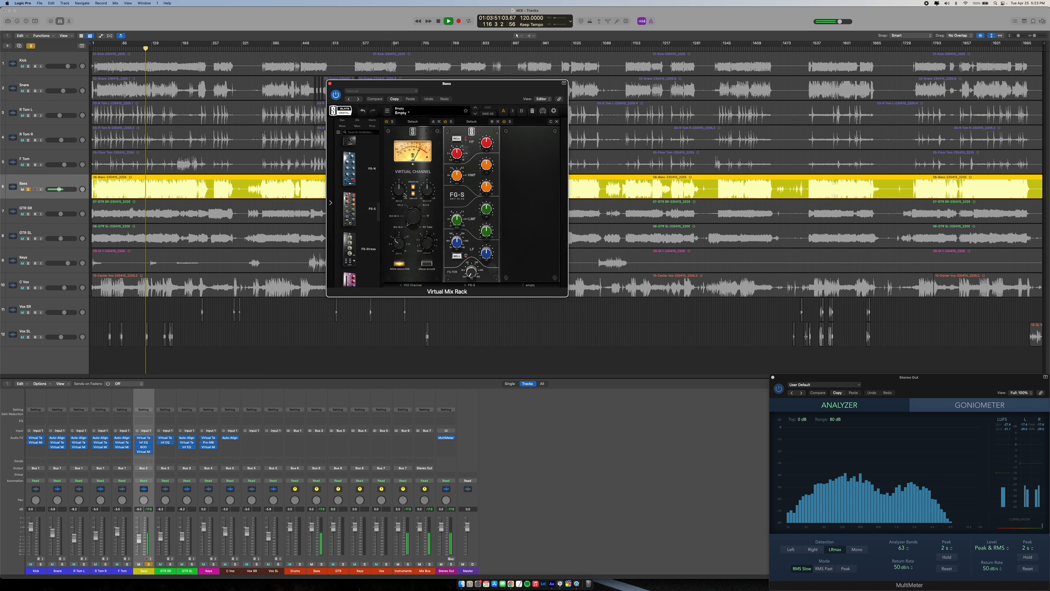
{"action": "left_click_drag", "start_coordinate": [404, 195], "coordinate": [402, 206]}
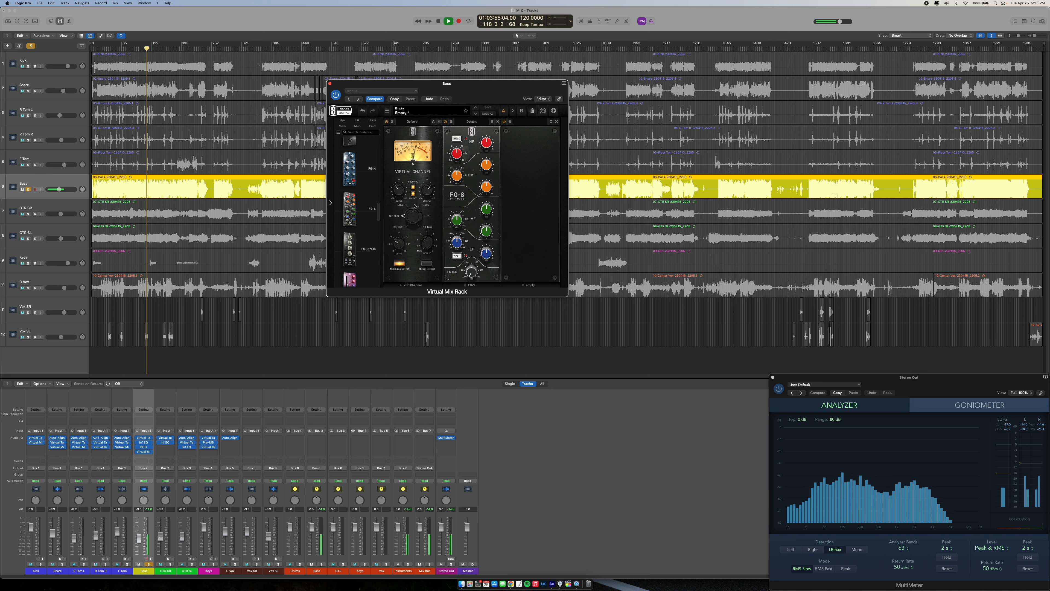
{"action": "mouse_move", "coordinate": [405, 192]}
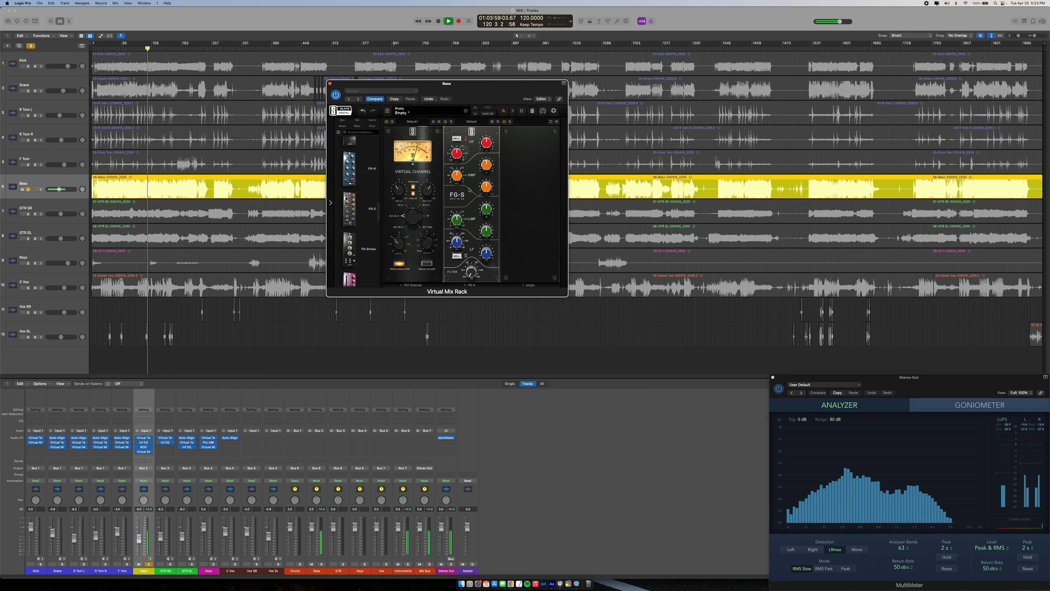
Adjust the gain and sweep the frequency of the FG-S LMF band, playing the soloed bass from about bar 1894
{"action": "left_click_drag", "start_coordinate": [486, 209], "coordinate": [487, 234]}
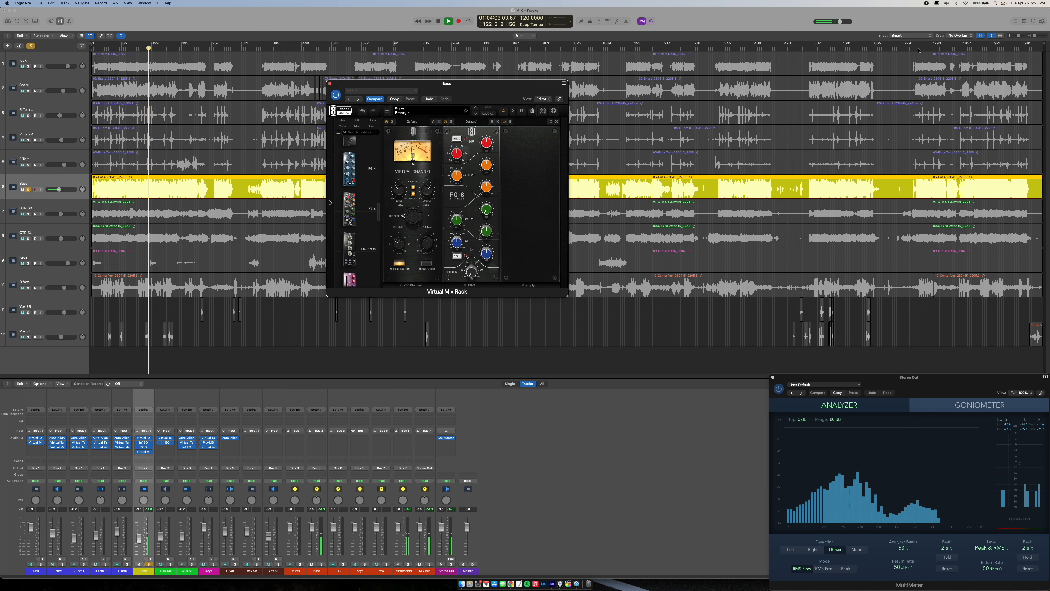
{"action": "left_click", "coordinate": [979, 51]}
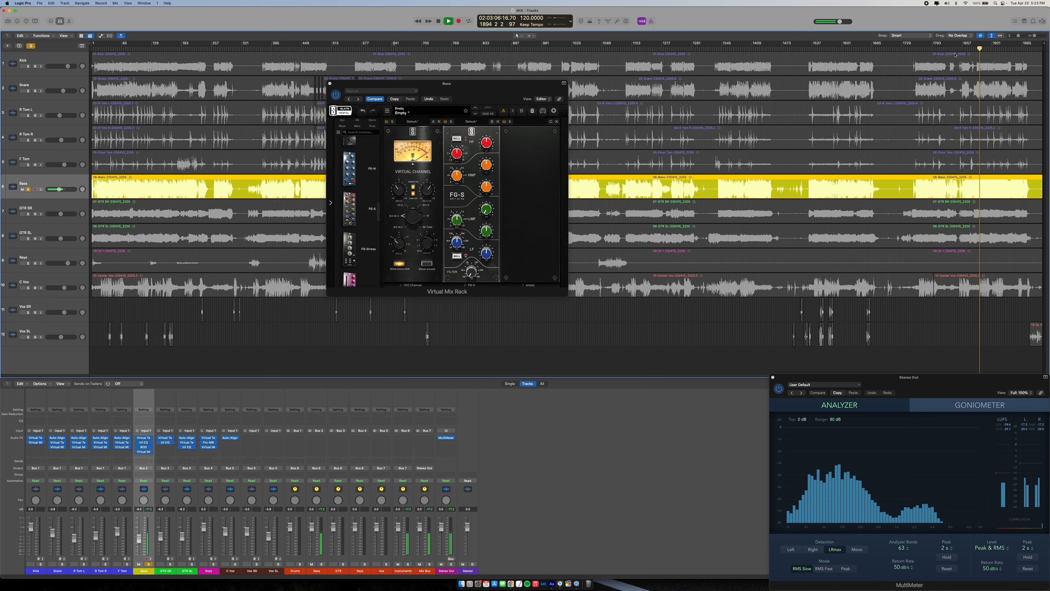
{"action": "left_click_drag", "start_coordinate": [487, 224], "coordinate": [484, 193]}
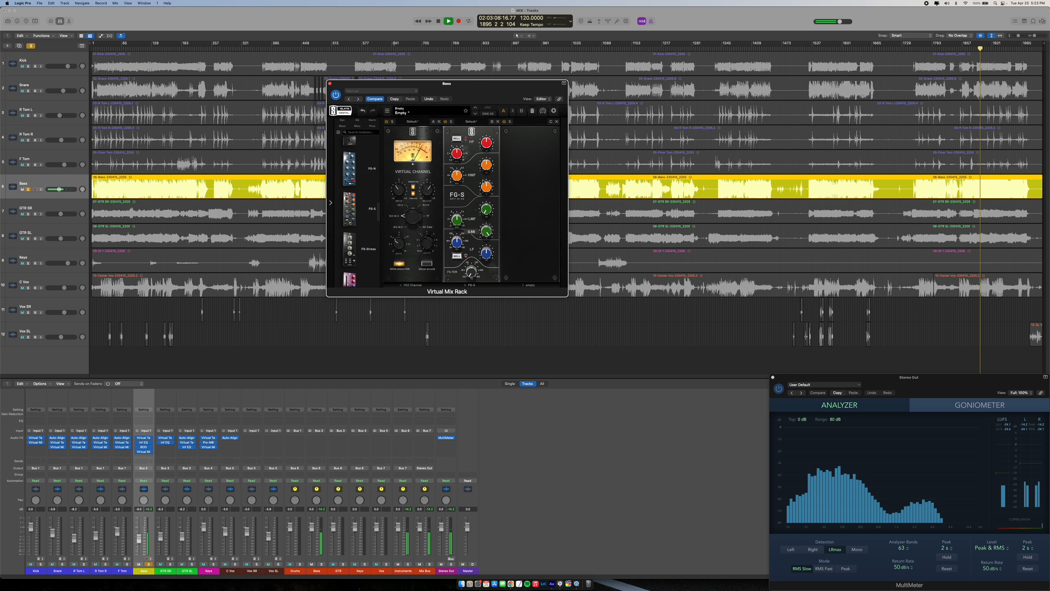
{"action": "left_click_drag", "start_coordinate": [486, 230], "coordinate": [485, 300]}
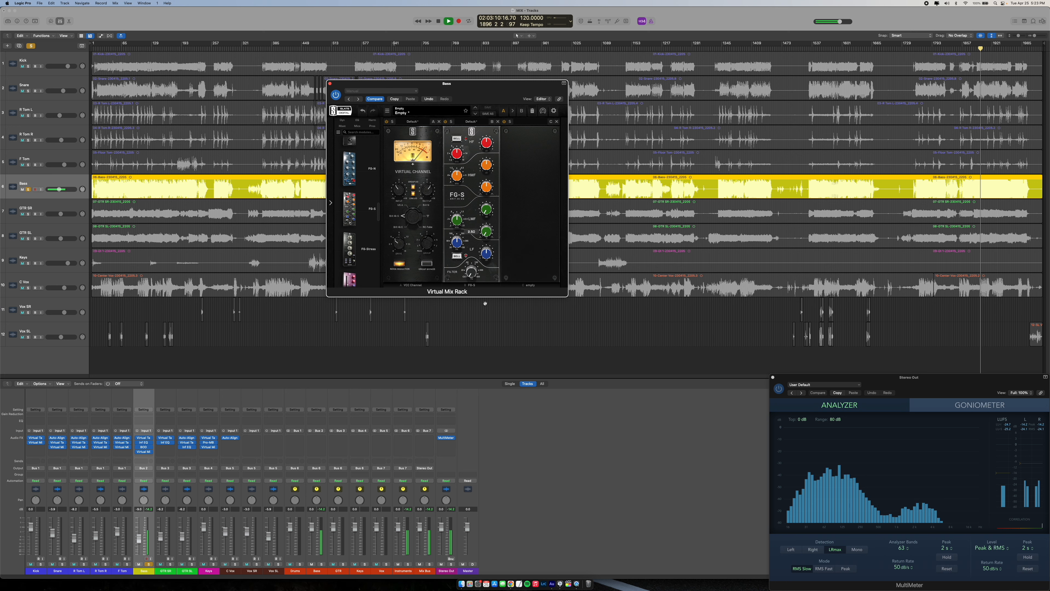
{"action": "mouse_move", "coordinate": [458, 210]}
{"action": "mouse_move", "coordinate": [395, 197]}
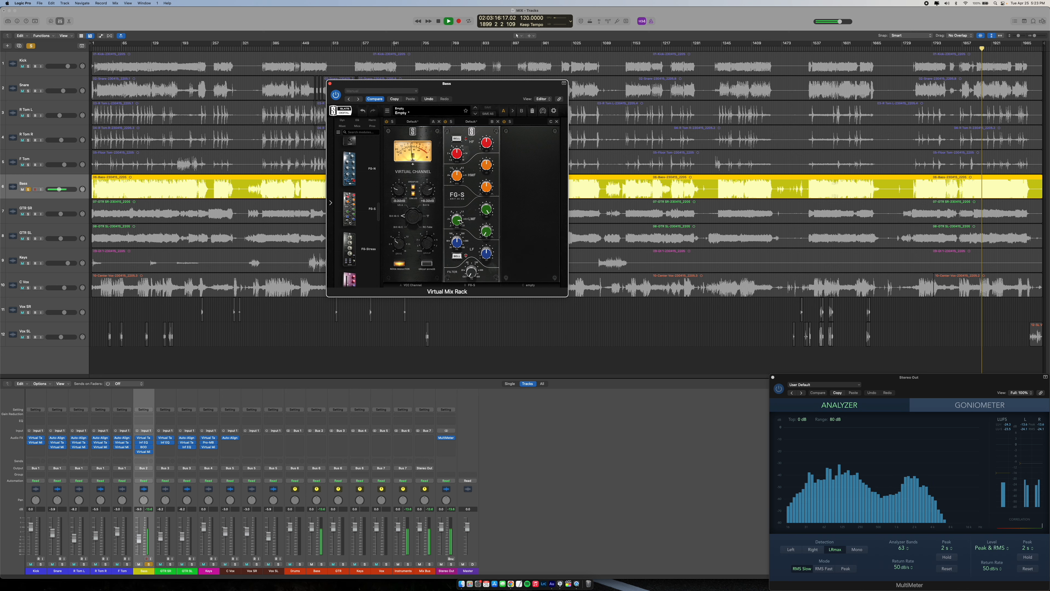
Reshape the Q of the FG-S LMF band and fine-tune its gain while the soloed bass plays
{"action": "left_click_drag", "start_coordinate": [458, 220], "coordinate": [461, 270]}
{"action": "mouse_move", "coordinate": [485, 220]}
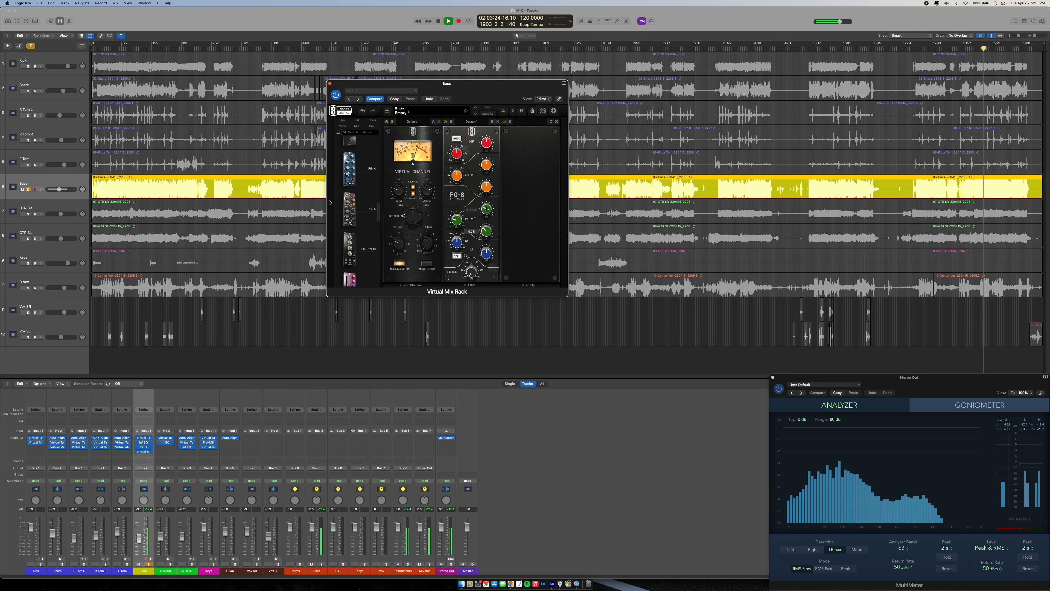
{"action": "left_click_drag", "start_coordinate": [485, 212], "coordinate": [489, 219]}
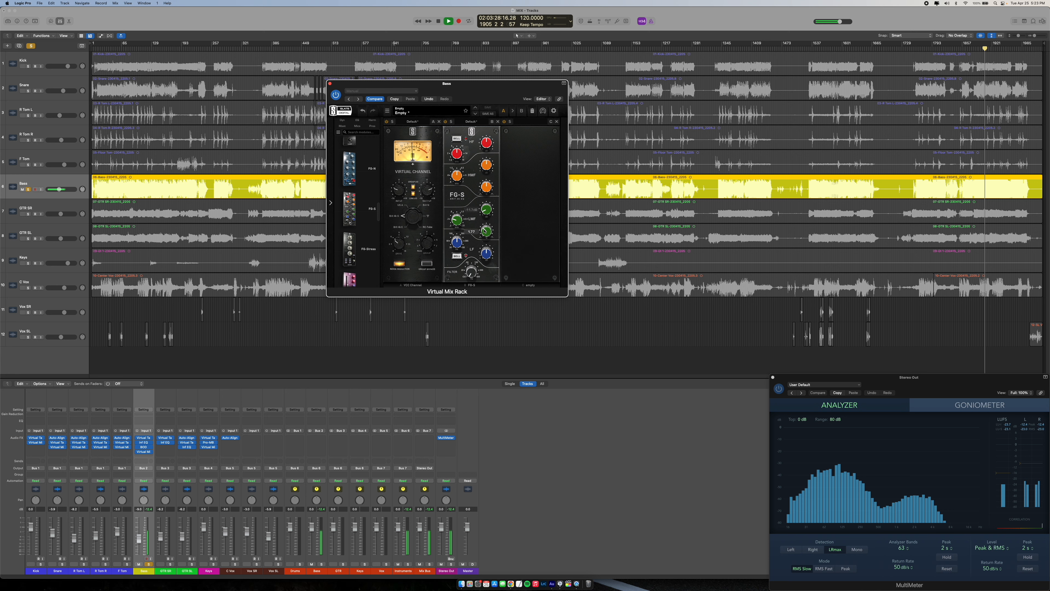
{"action": "mouse_move", "coordinate": [461, 222]}
{"action": "left_click_drag", "start_coordinate": [486, 216], "coordinate": [486, 240]}
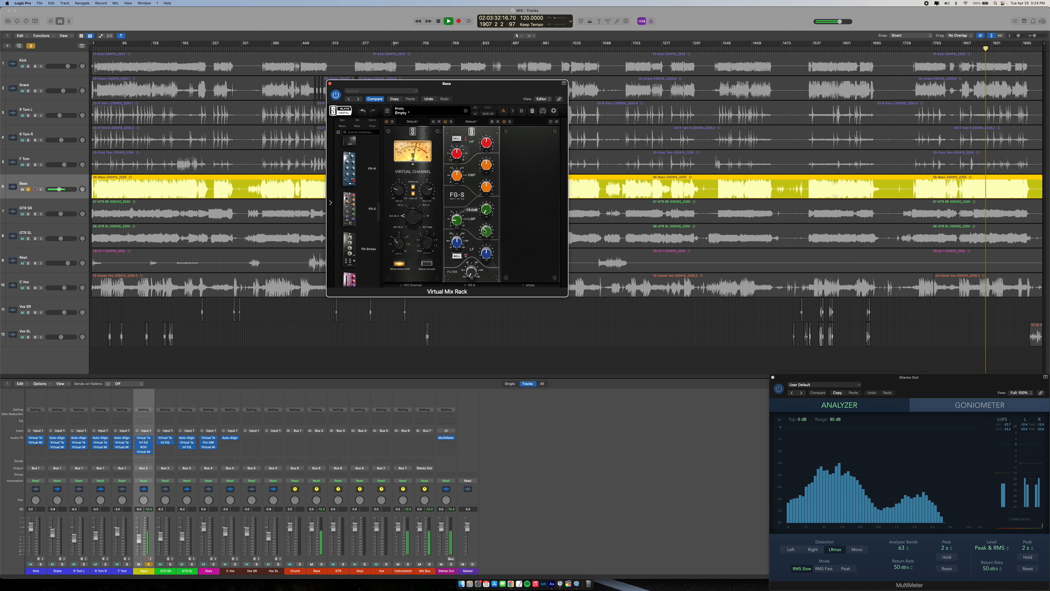
{"action": "left_click_drag", "start_coordinate": [484, 209], "coordinate": [482, 199]}
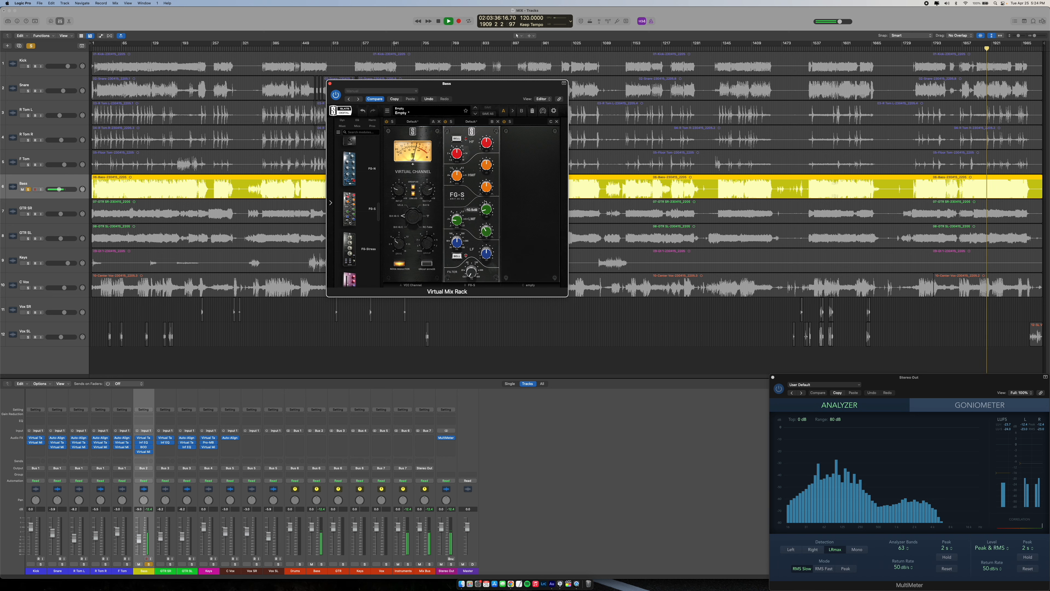
Audition the equalized soloed bass from about bars 401, 520 and 1151
{"action": "left_click", "coordinate": [279, 50]}
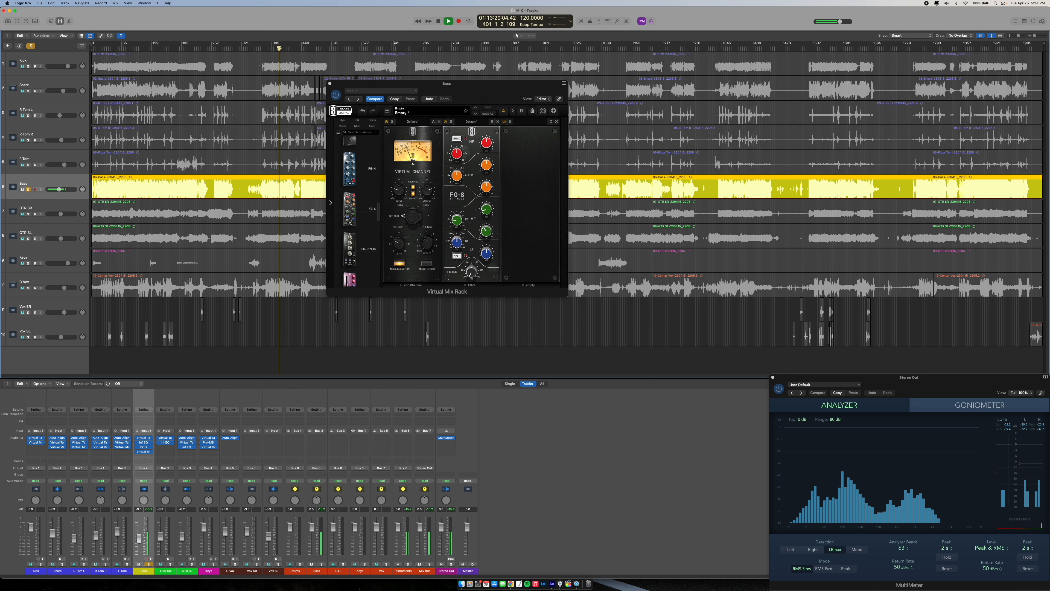
{"action": "left_click", "coordinate": [335, 49]}
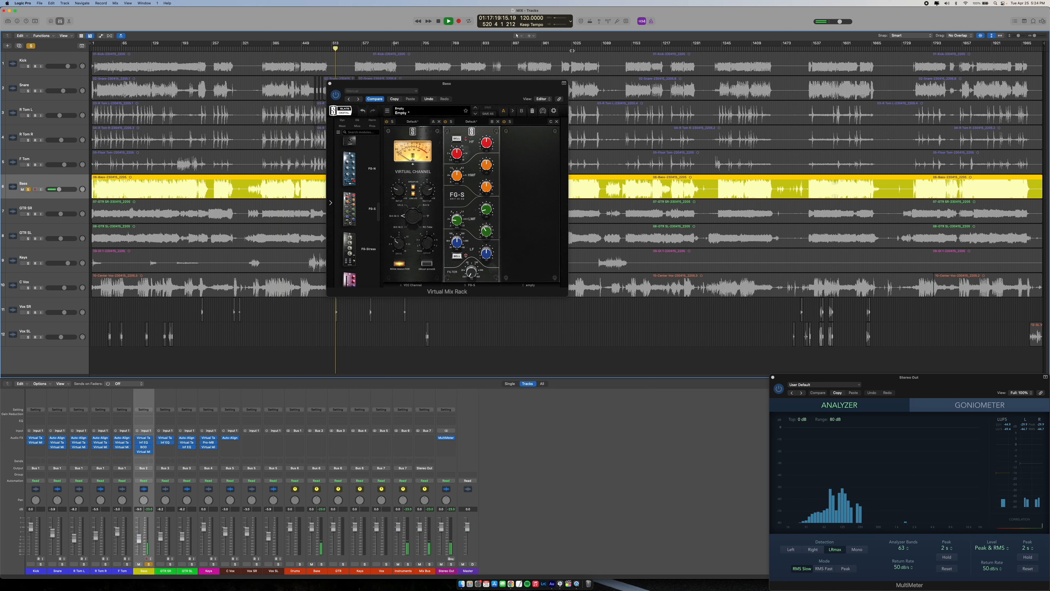
{"action": "left_click", "coordinate": [630, 49]}
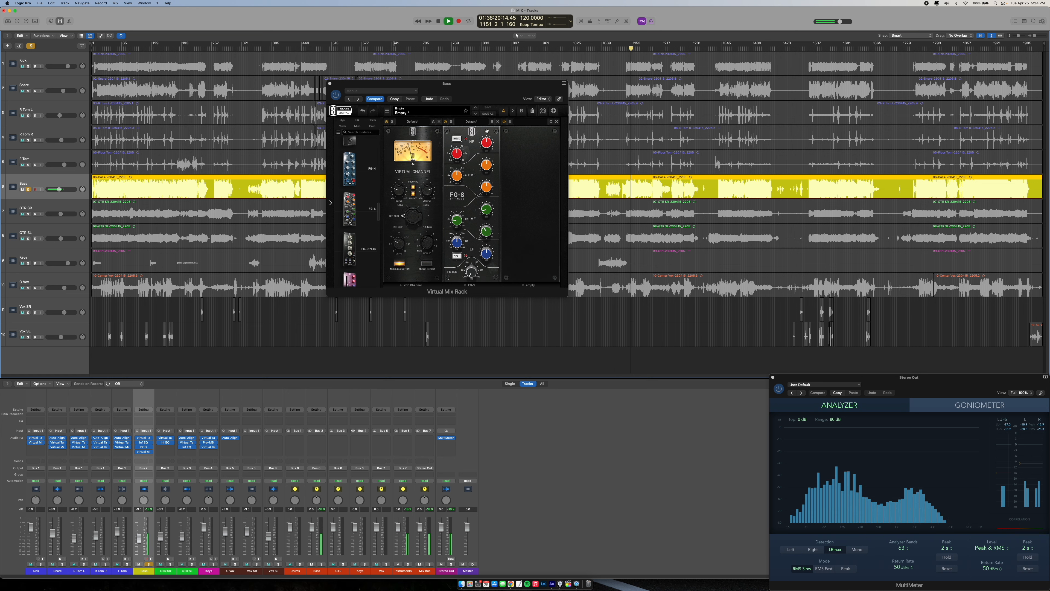
Load the FG-Stress compressor into the rack's third slot and adjust its Attack and Input on the soloed bass
{"action": "scroll", "coordinate": [353, 241], "scroll_direction": "down", "scroll_amount": 2}
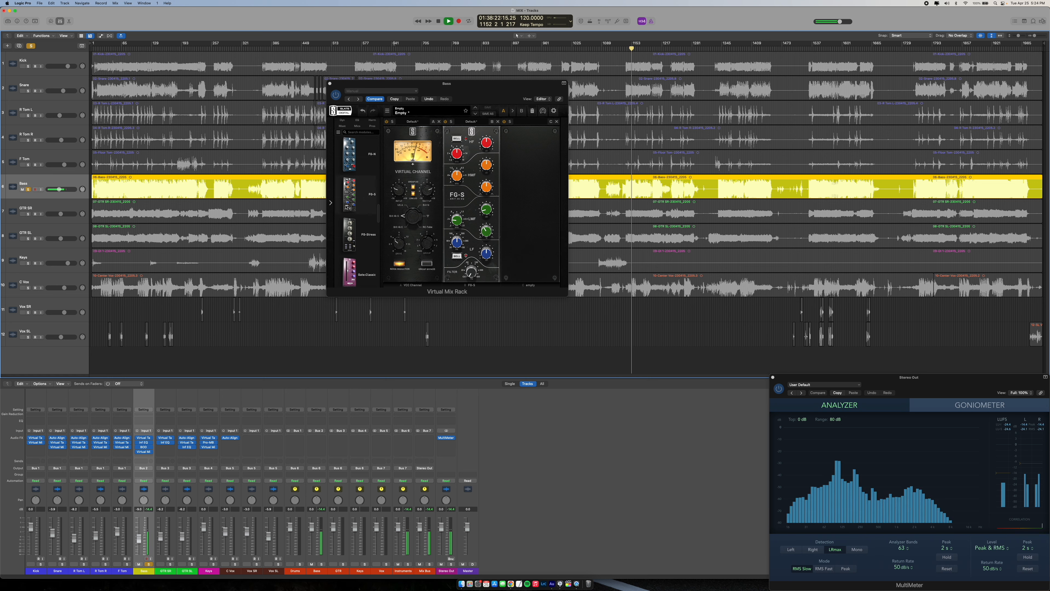
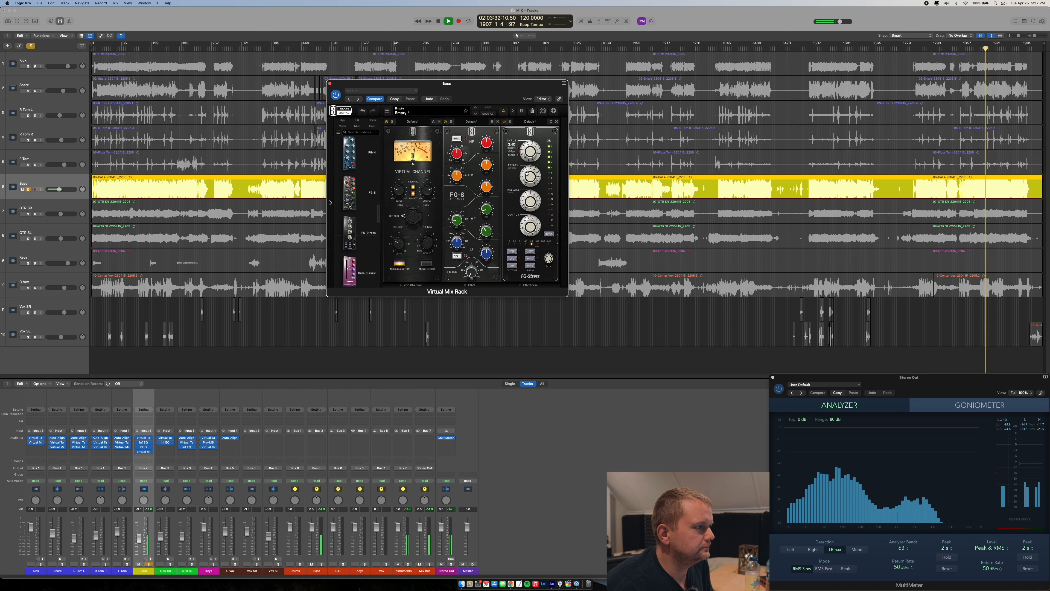
{"action": "left_click_drag", "start_coordinate": [526, 177], "coordinate": [527, 207]}
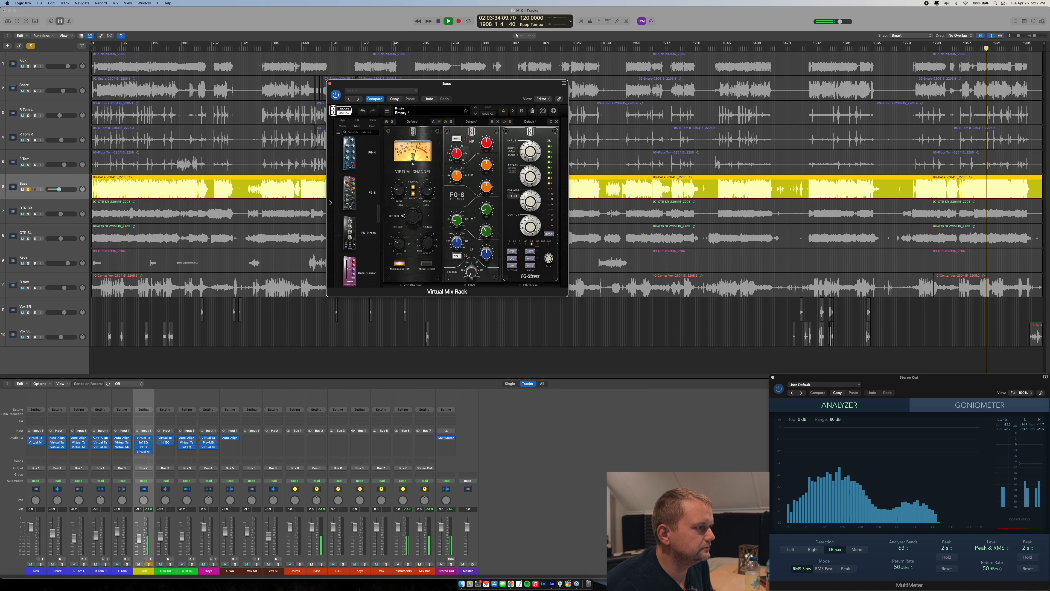
{"action": "left_click_drag", "start_coordinate": [526, 158], "coordinate": [525, 159]}
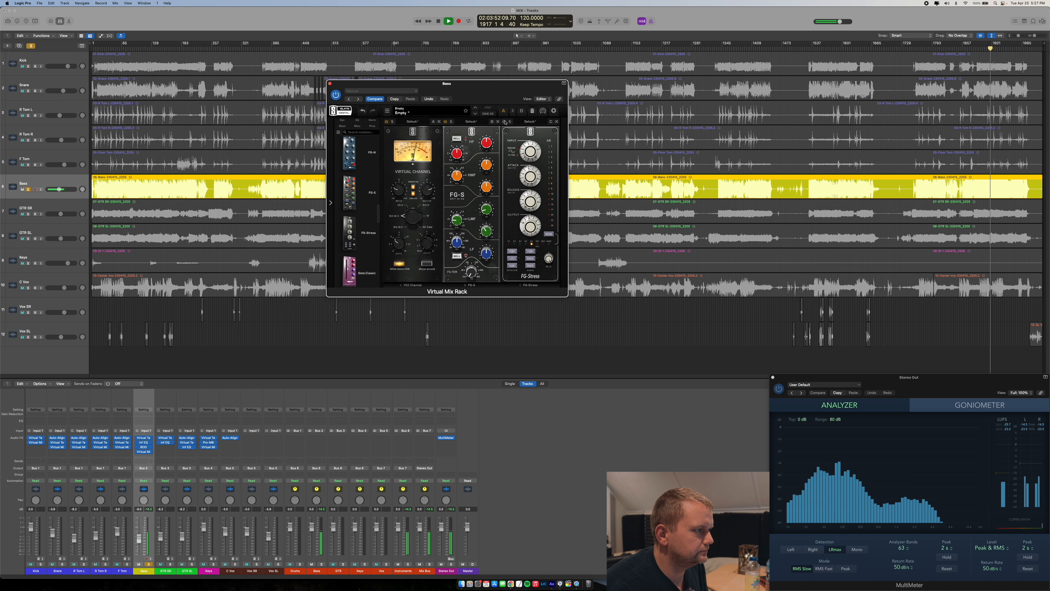
Load a second FG-Stress compressor into the rack's fourth slot and adjust its Release, Input and Attack on the soloed bass
{"action": "left_click", "coordinate": [364, 234]}
{"action": "left_click_drag", "start_coordinate": [589, 196], "coordinate": [584, 222]}
{"action": "left_click_drag", "start_coordinate": [585, 158], "coordinate": [586, 169]}
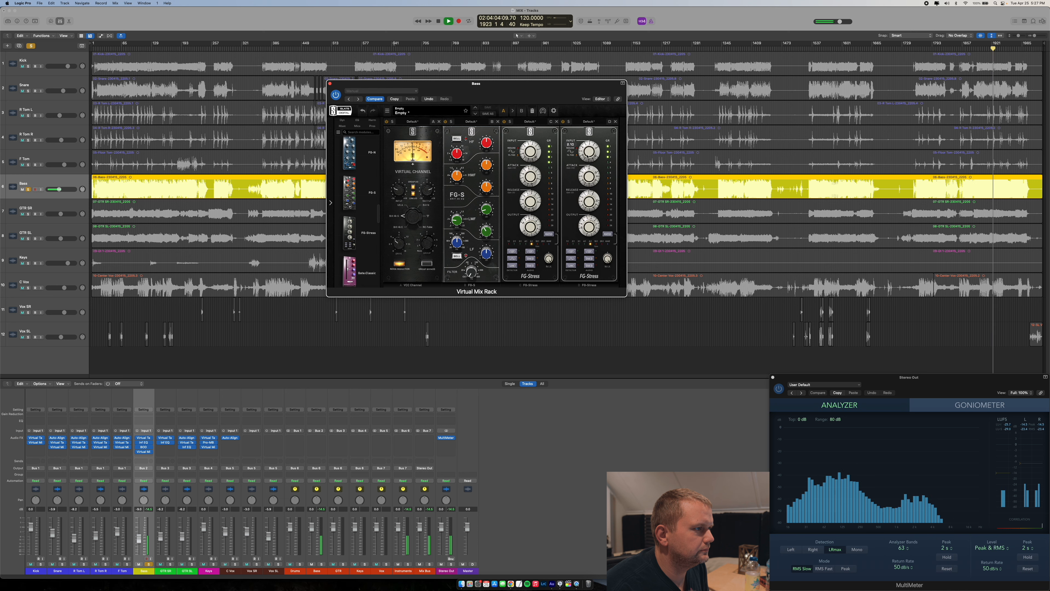
{"action": "left_click_drag", "start_coordinate": [593, 169], "coordinate": [592, 167]}
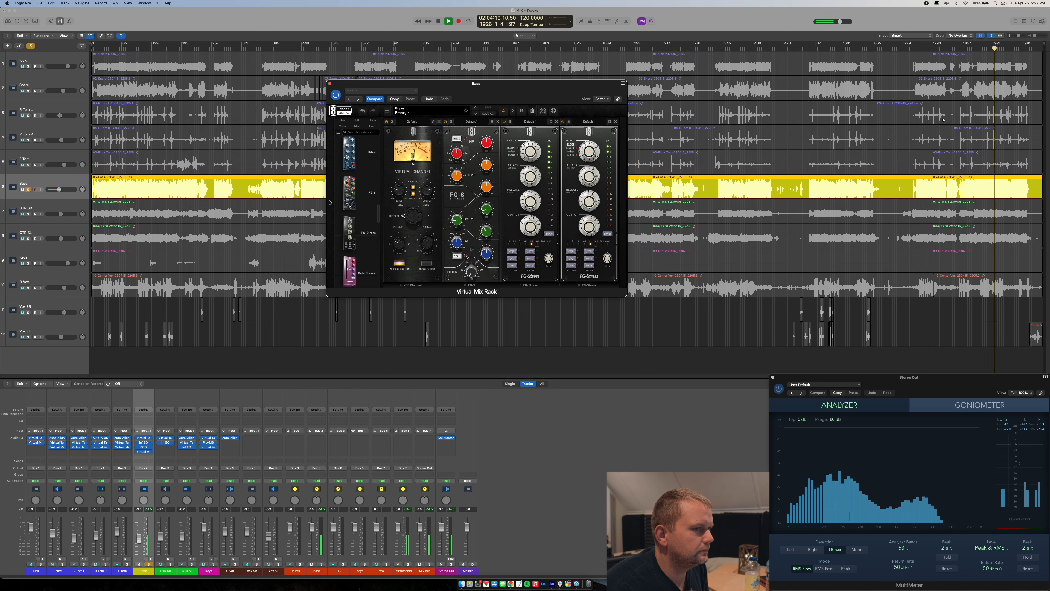
Fine-tune the second FG-Stress's Input and Output from about bar 1887, comparing the soloed bass with the rack bypassed and active
{"action": "left_click", "coordinate": [975, 50]}
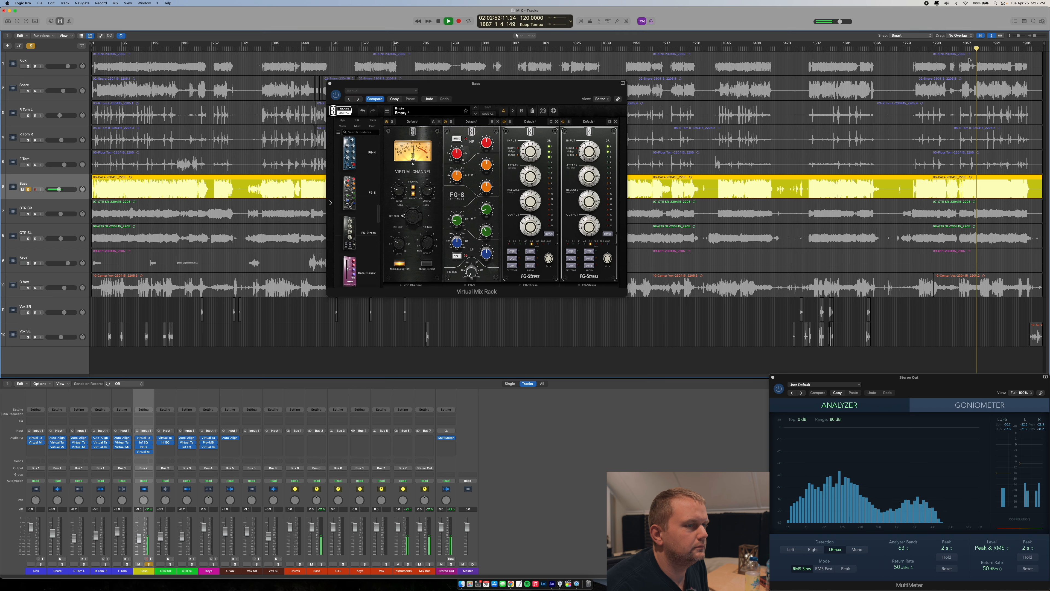
{"action": "left_click", "coordinate": [589, 152]}
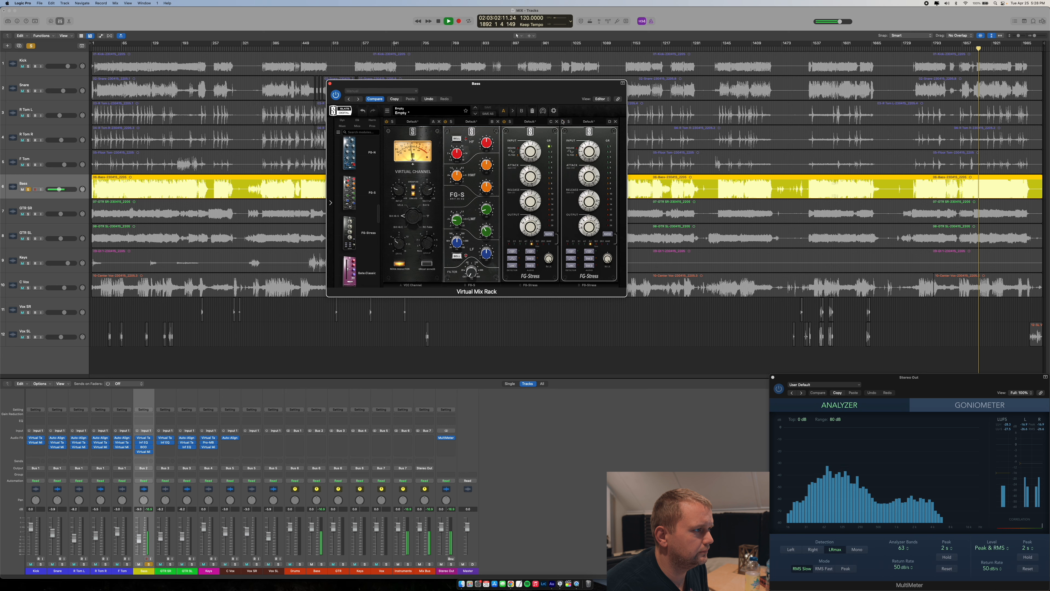
{"action": "left_click_drag", "start_coordinate": [589, 216], "coordinate": [591, 215]}
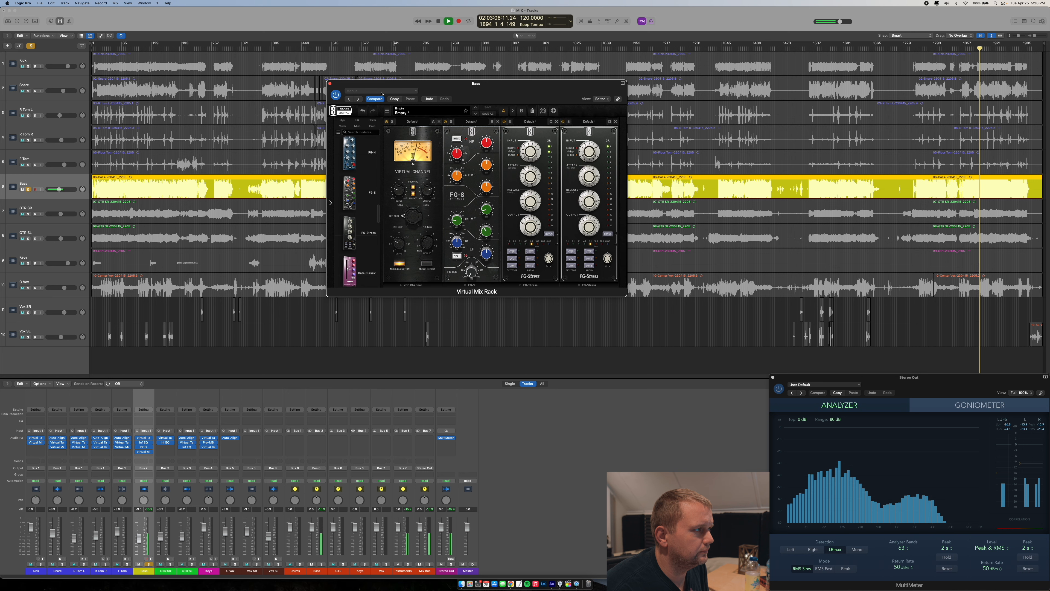
{"action": "left_click", "coordinate": [334, 95]}
{"action": "left_click", "coordinate": [335, 94]}
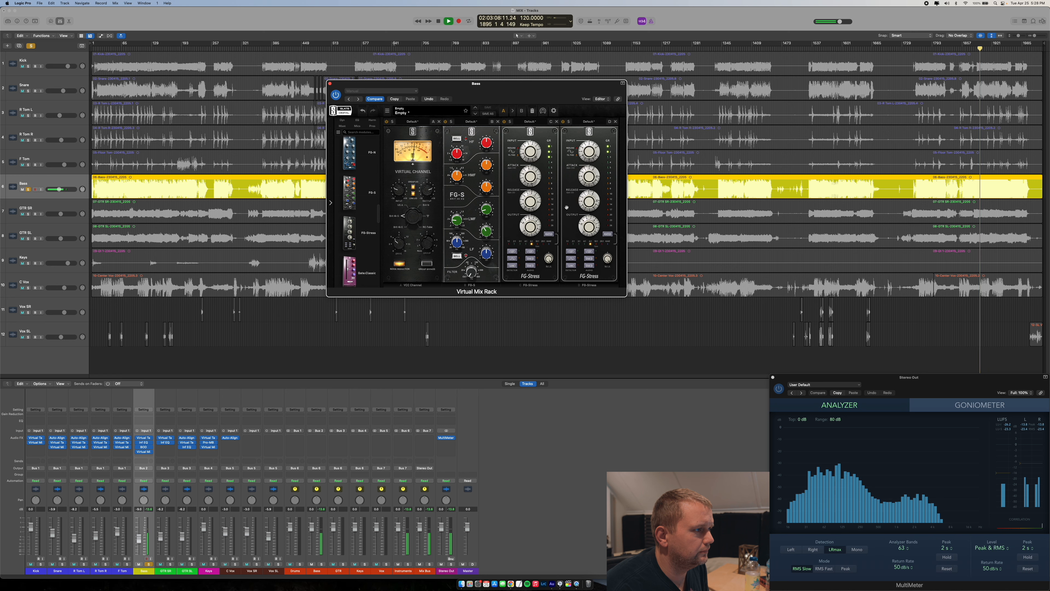
{"action": "left_click_drag", "start_coordinate": [587, 228], "coordinate": [586, 227]}
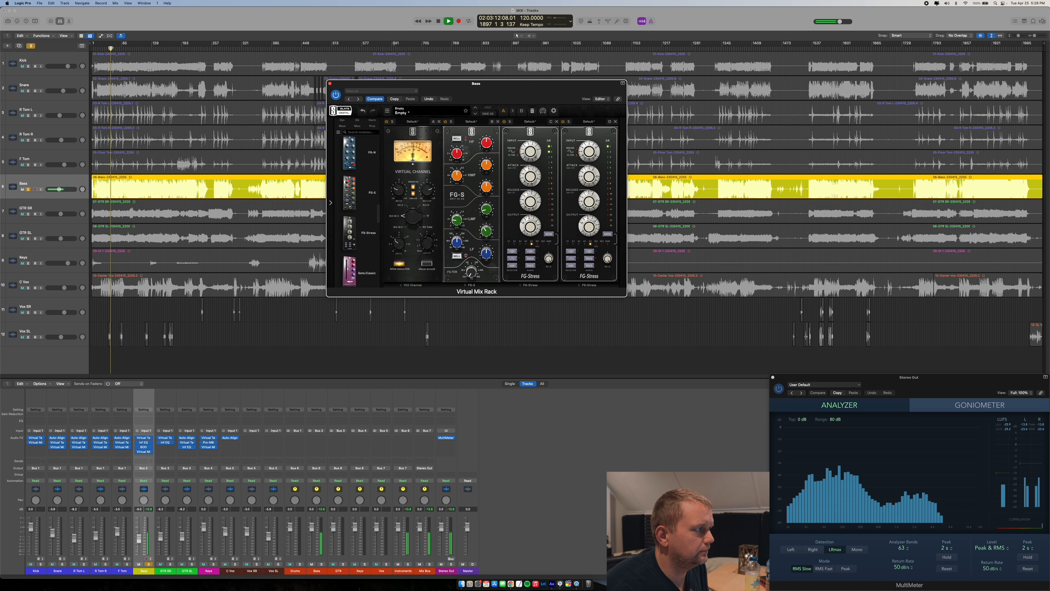
Compare the soloed bass with and without the Virtual Mix Rack from about bar 42 and close the rack
{"action": "left_click", "coordinate": [110, 47]}
{"action": "left_click", "coordinate": [335, 95]}
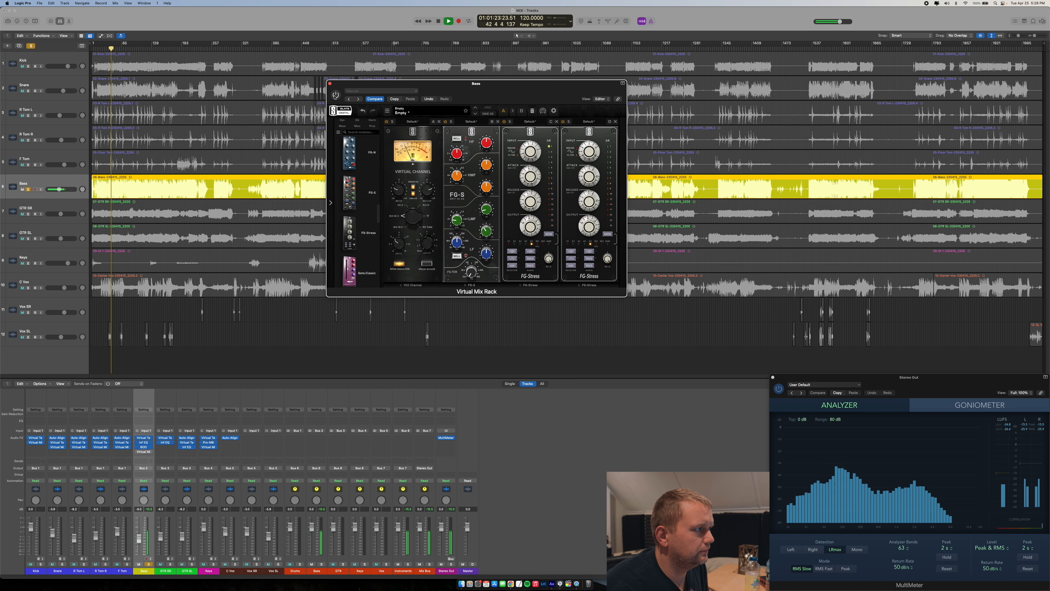
{"action": "left_click", "coordinate": [330, 84]}
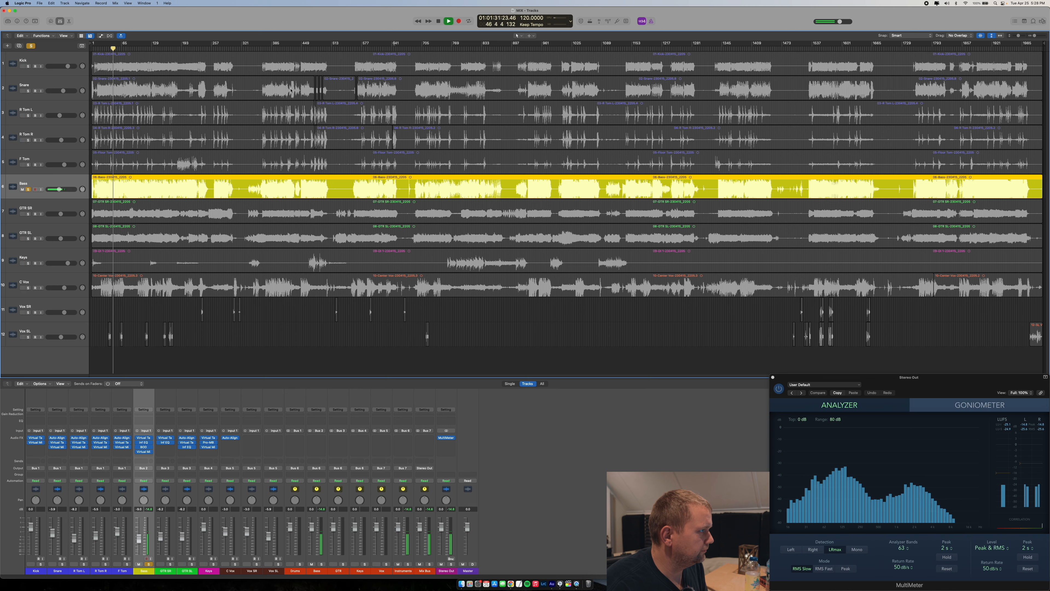
Audition the compressed soloed bass from about bars 474, 818, 942 and 1183
{"action": "left_click", "coordinate": [312, 46]}
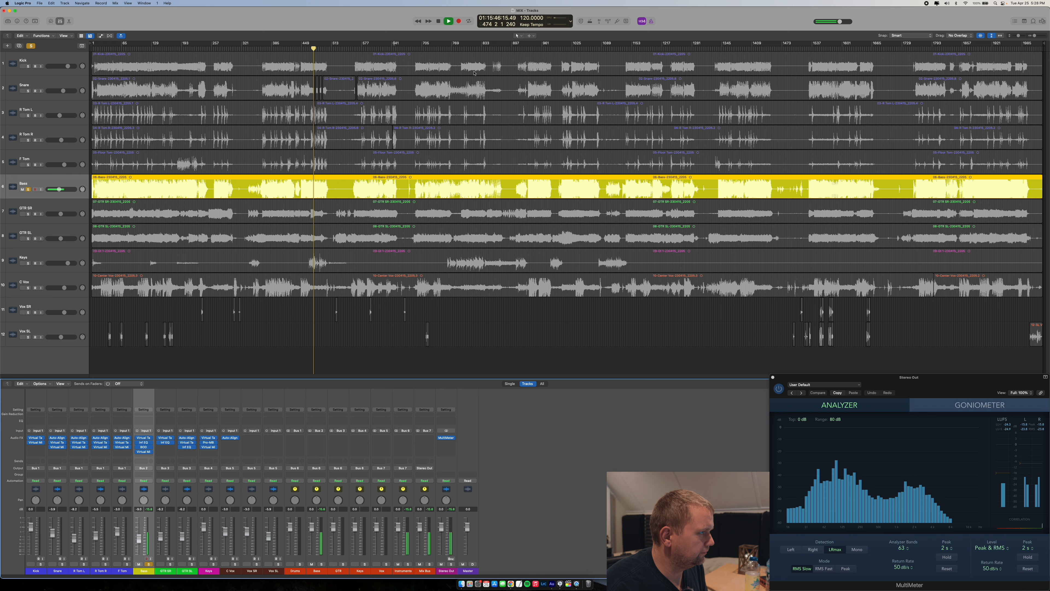
{"action": "left_click", "coordinate": [474, 48]}
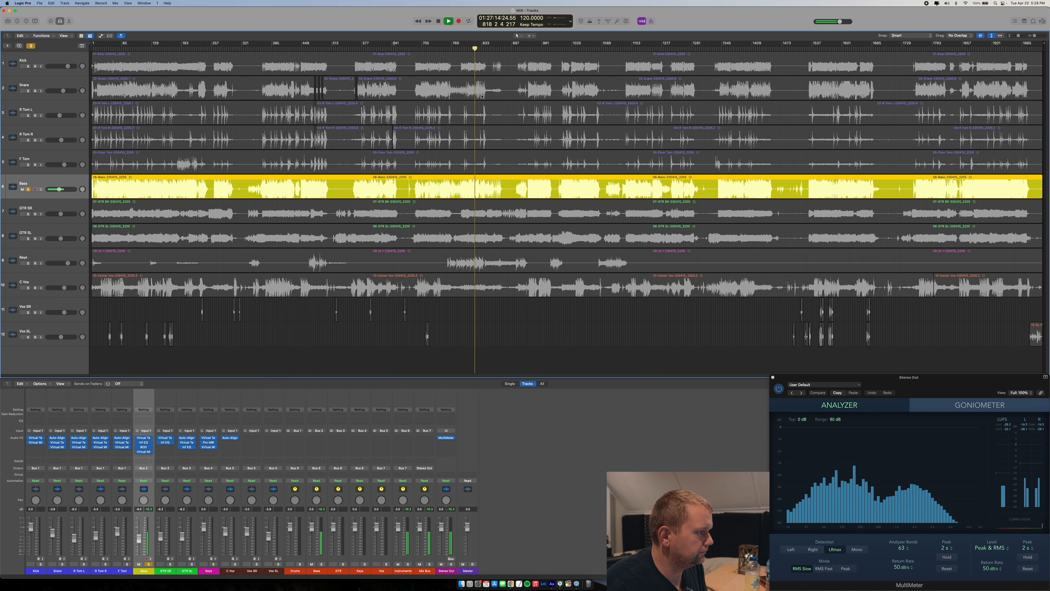
{"action": "left_click", "coordinate": [533, 49]}
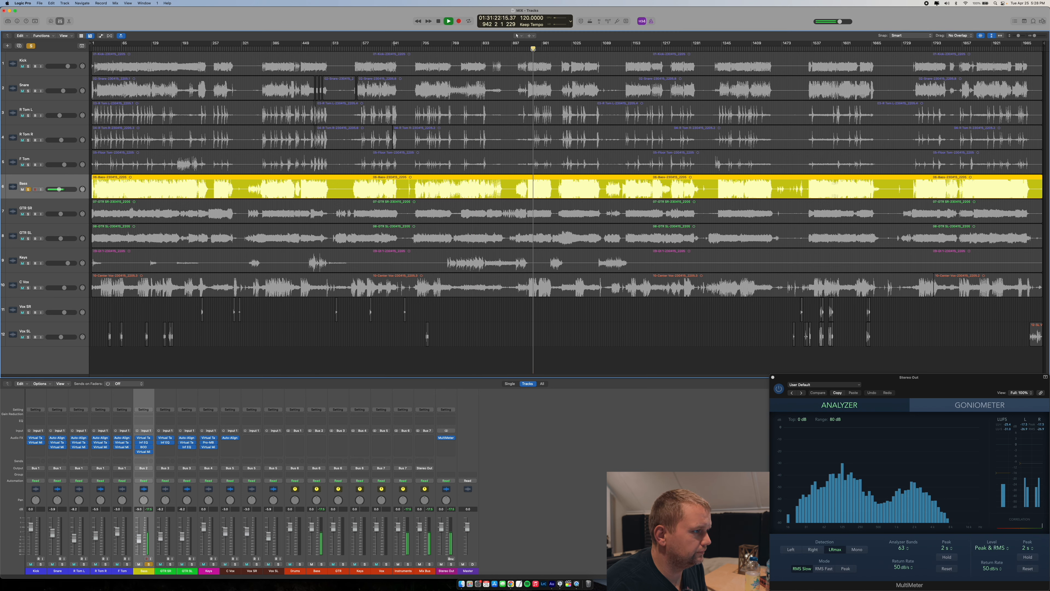
{"action": "left_click", "coordinate": [646, 48]}
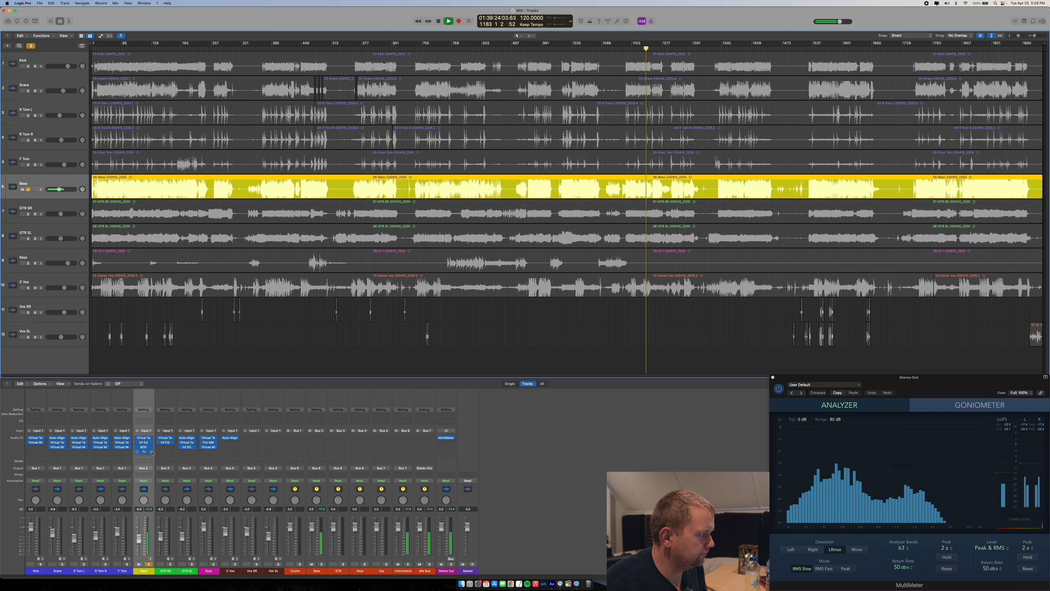
Adjust the input and output of the first FG-Stress in the Bass track's Virtual Mix Rack while playing bars around 1560, and close the plug-in
{"action": "left_click", "coordinate": [143, 452]}
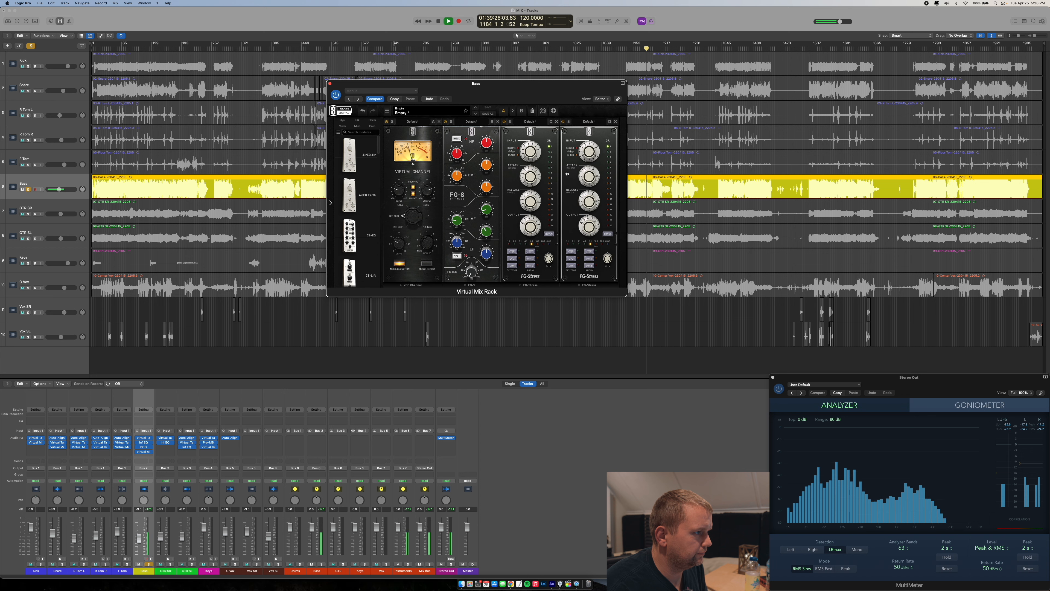
{"action": "left_click", "coordinate": [825, 48]}
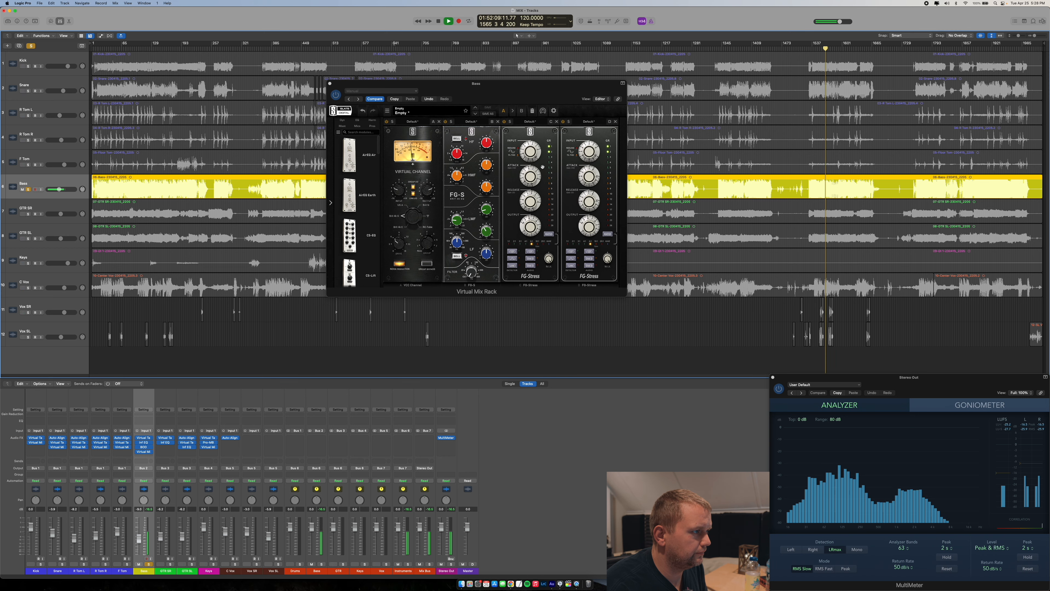
{"action": "left_click", "coordinate": [529, 155]}
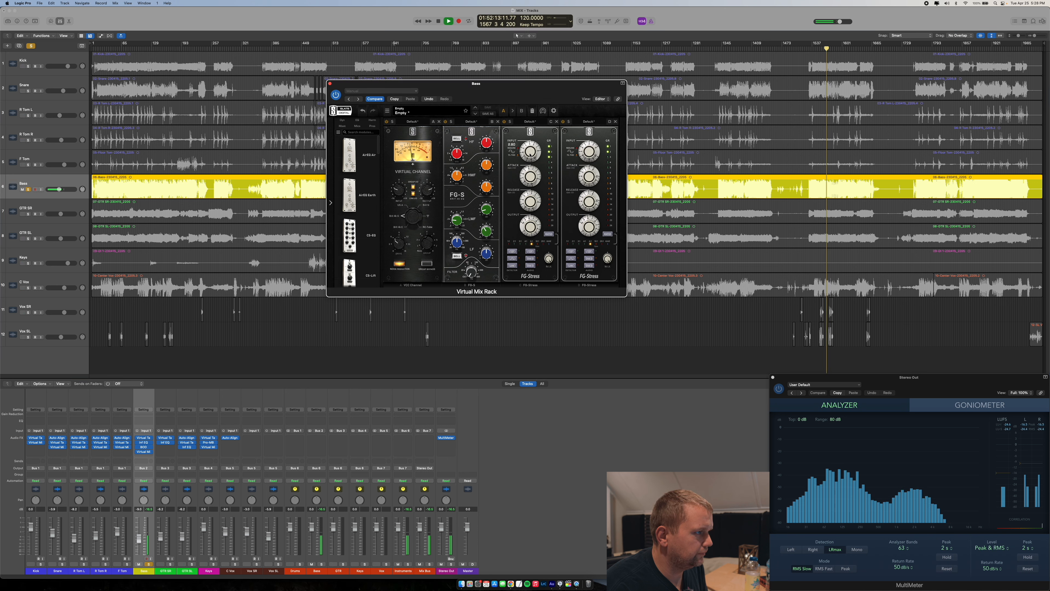
{"action": "left_click_drag", "start_coordinate": [531, 227], "coordinate": [532, 220]}
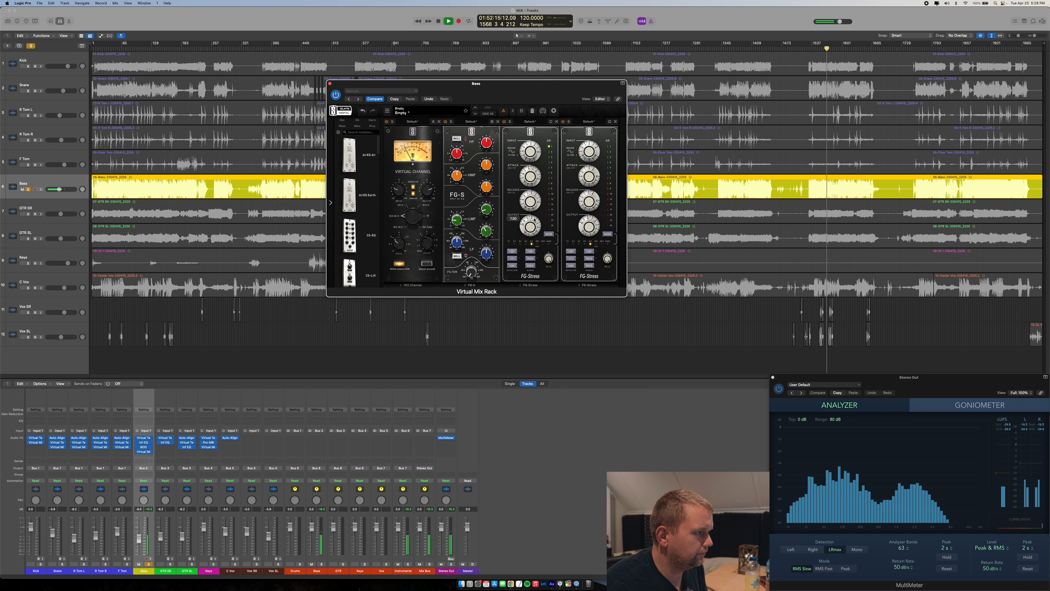
{"action": "left_click", "coordinate": [821, 49]}
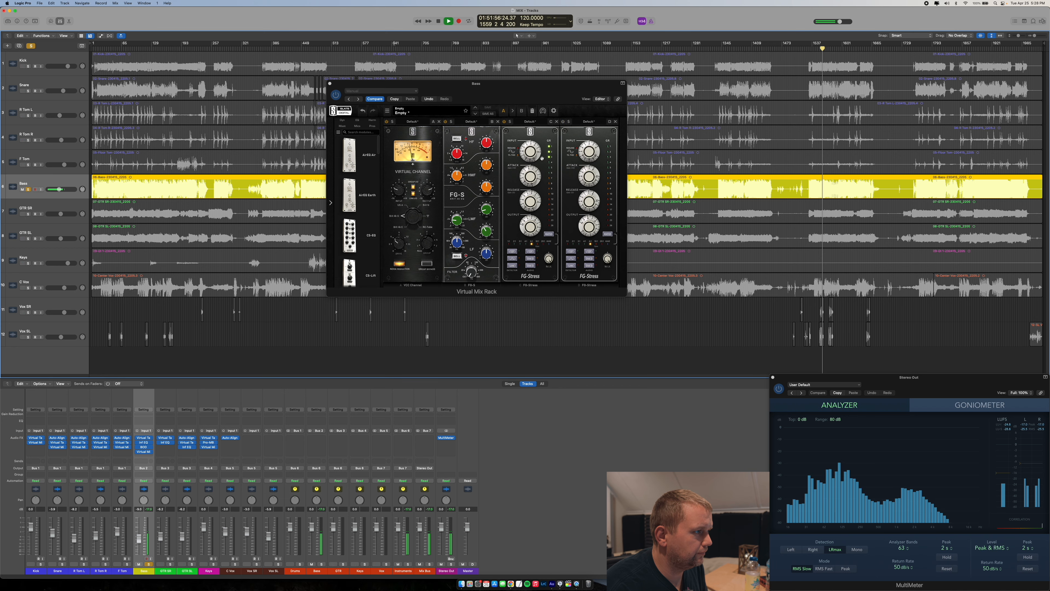
{"action": "left_click", "coordinate": [503, 121]}
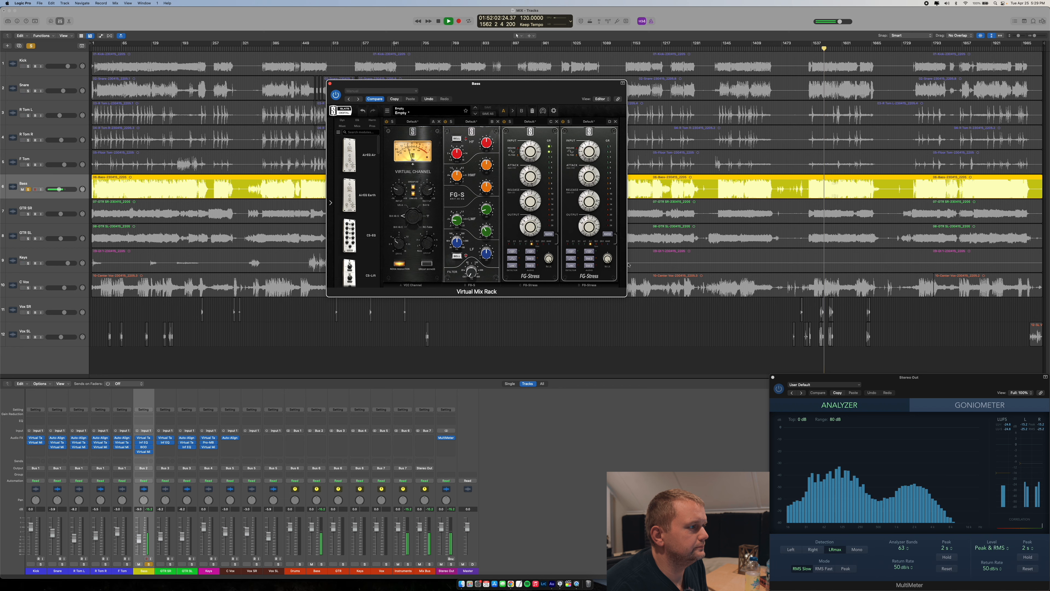
{"action": "left_click", "coordinate": [330, 84]}
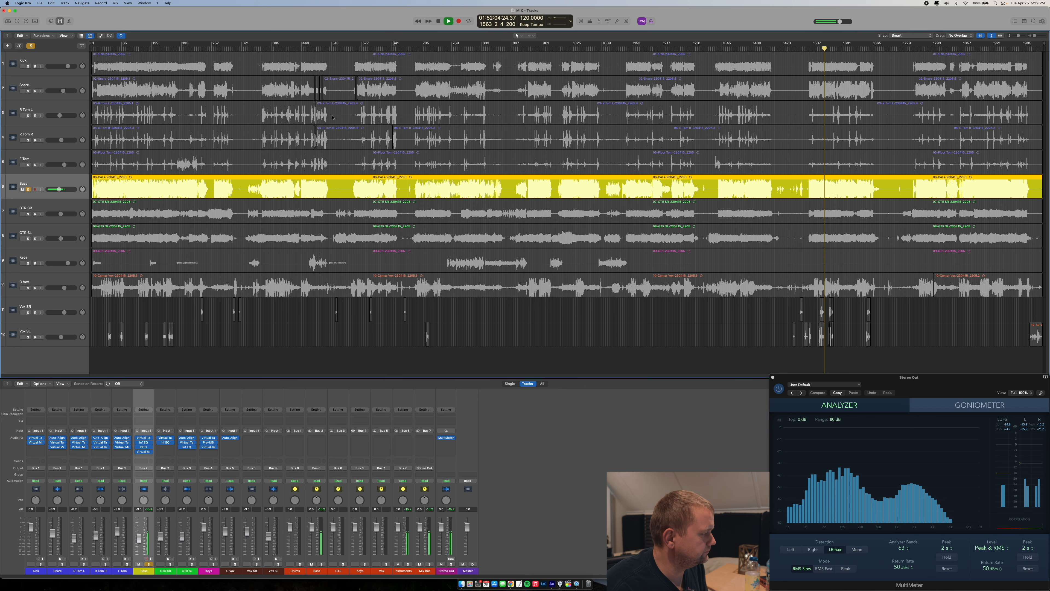
Audition the soloed bass at several song sections, resuming playback from bar 1407
{"action": "left_click", "coordinate": [928, 49]}
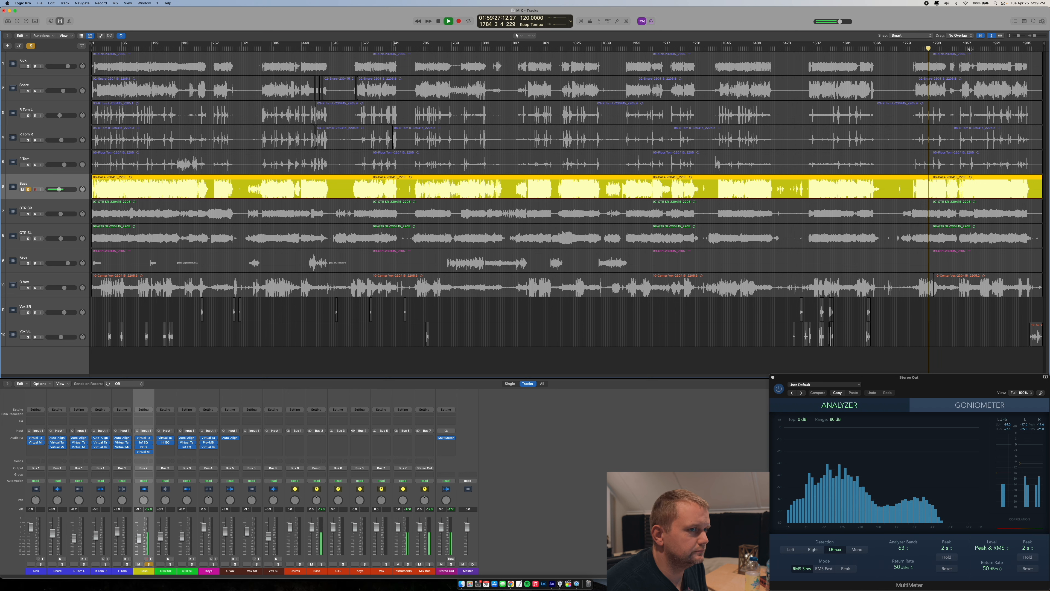
{"action": "left_click", "coordinate": [982, 49]}
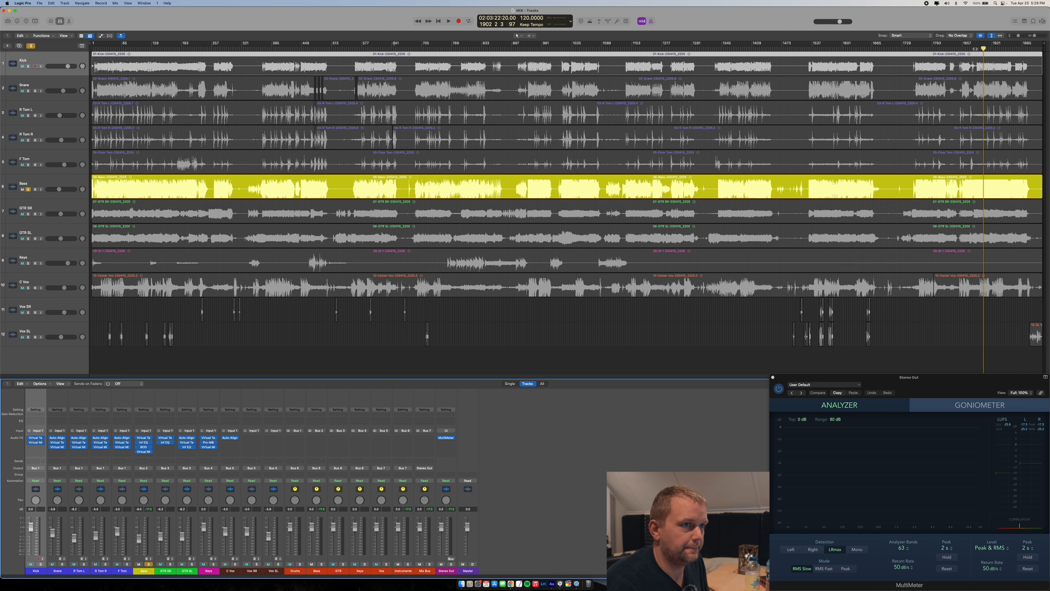
{"action": "left_click", "coordinate": [731, 49]}
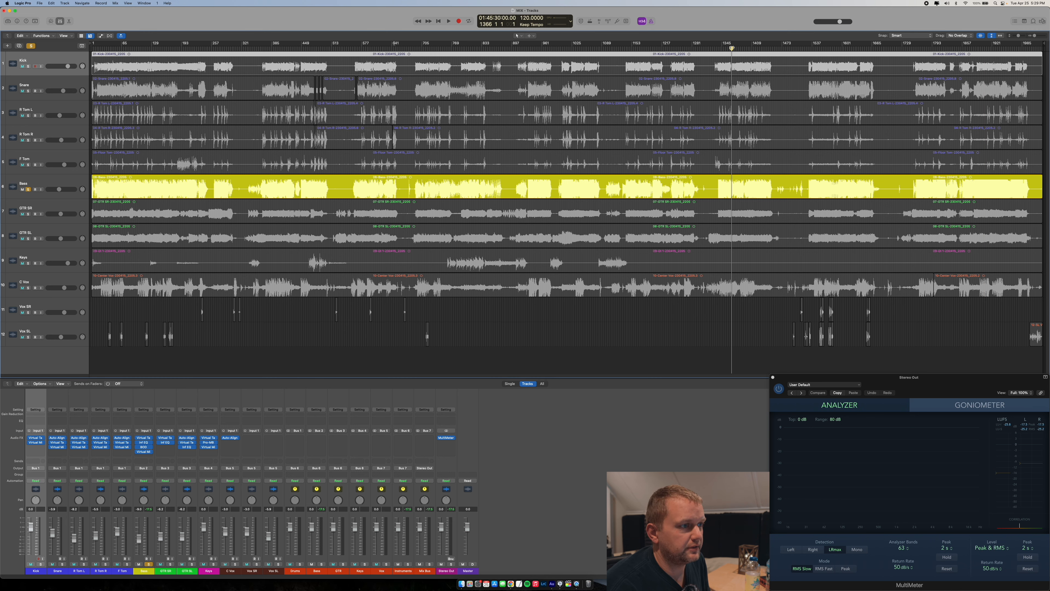
{"action": "left_click", "coordinate": [748, 49]}
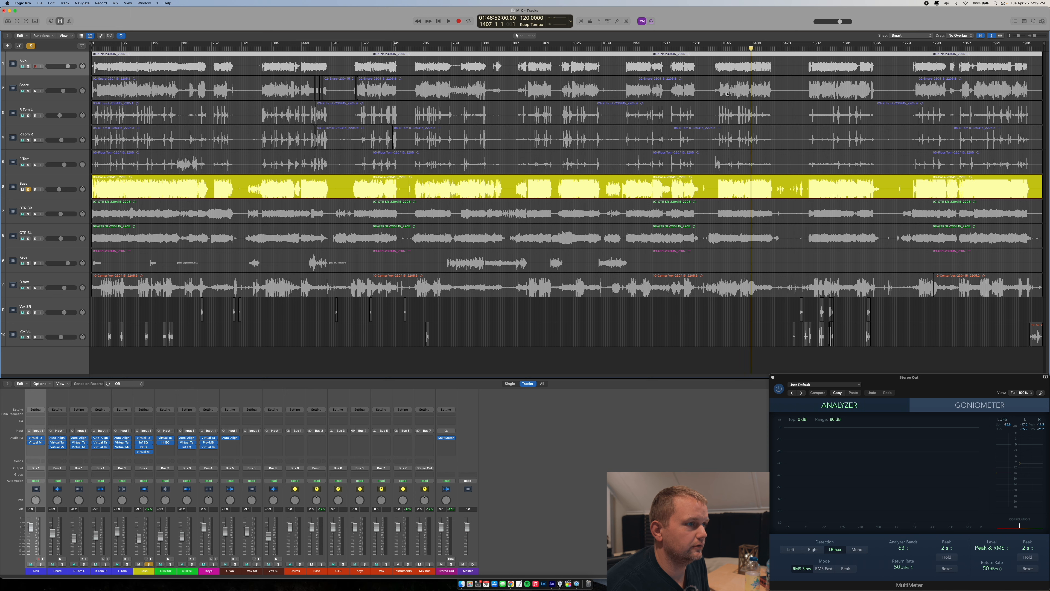
{"action": "key", "text": "space"}
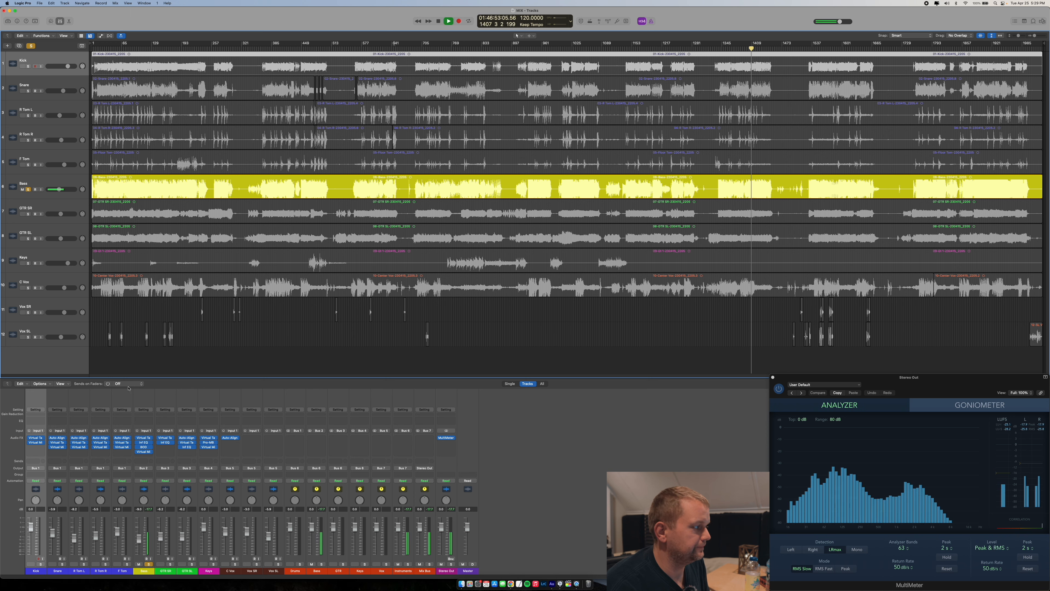
Solo the Kick together with the Bass and loop playback from about bar 1889 to 1903
{"action": "left_click", "coordinate": [40, 563]}
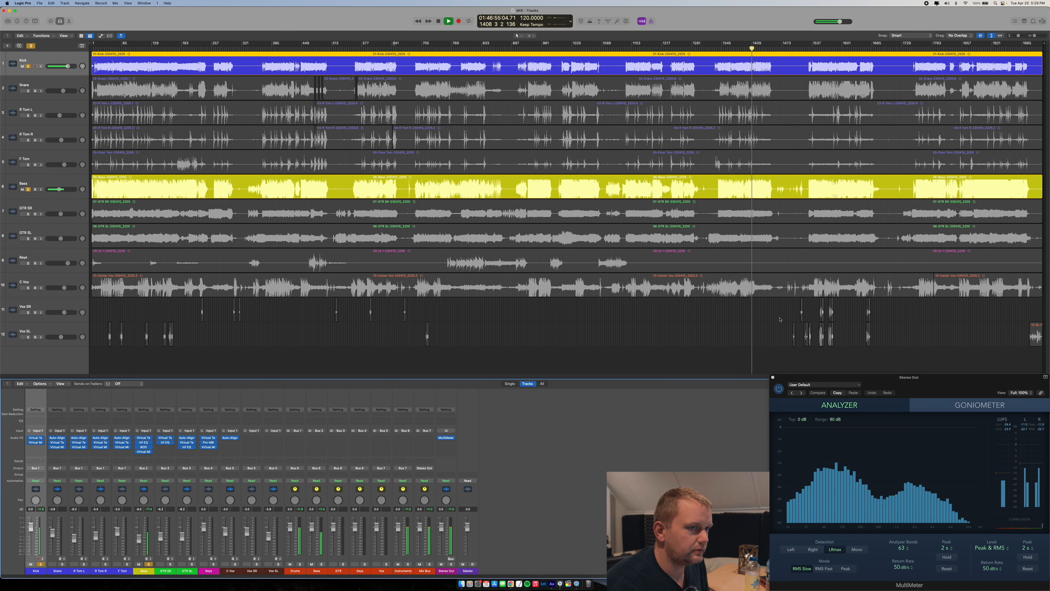
{"action": "left_click", "coordinate": [975, 48]}
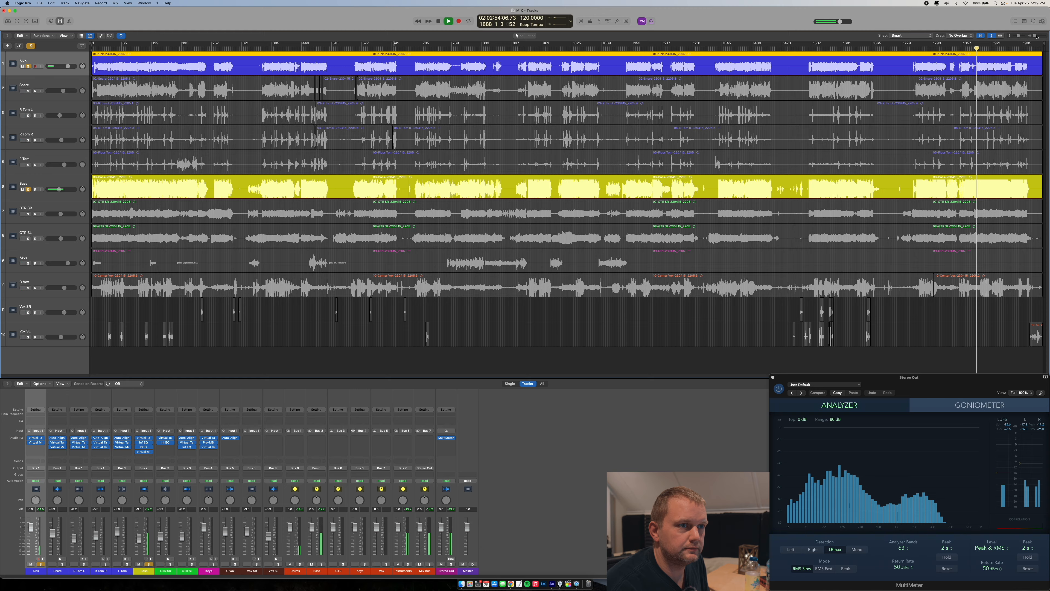
{"action": "left_click_drag", "start_coordinate": [1036, 37], "coordinate": [1040, 36]}
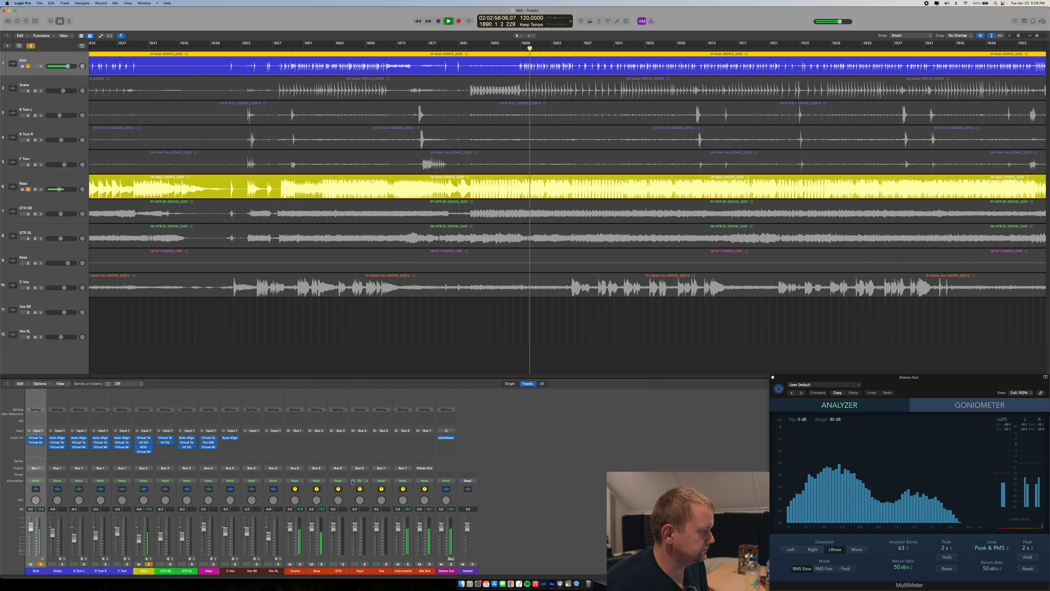
{"action": "left_click_drag", "start_coordinate": [519, 50], "coordinate": [629, 56]}
{"action": "key", "text": "space"}
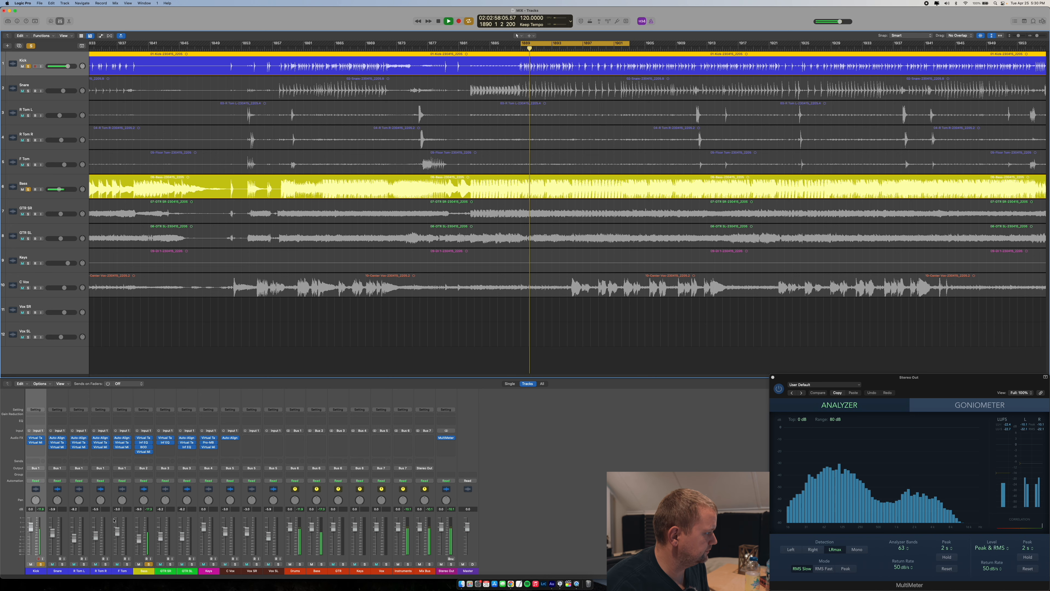
Try an Inf EQ after the Virtual Mix Rack on the Bass channel and remove it again
{"action": "left_click", "coordinate": [145, 457]}
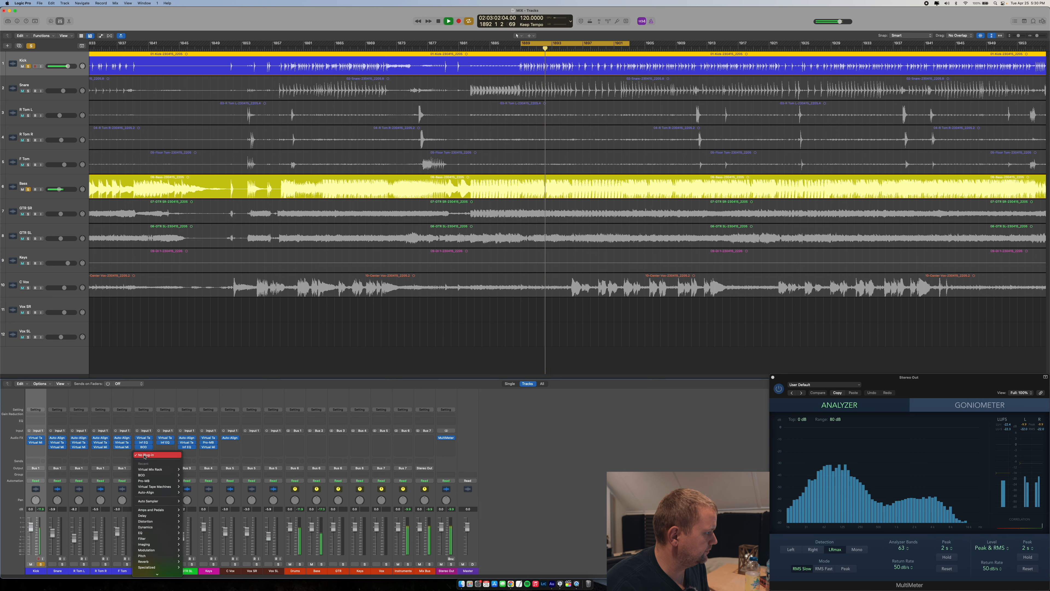
{"action": "mouse_move", "coordinate": [156, 575]}
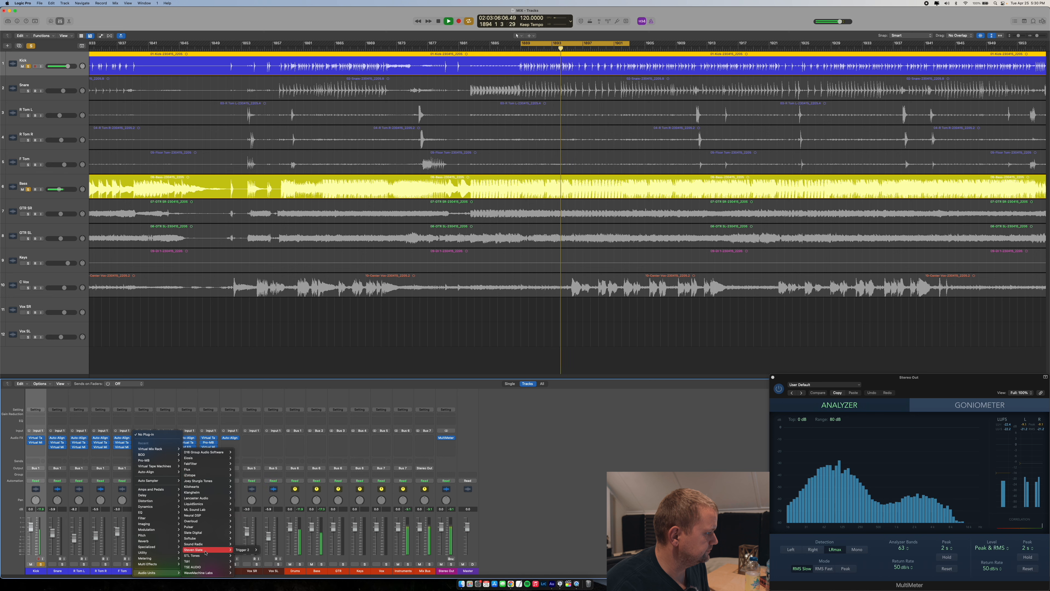
{"action": "mouse_move", "coordinate": [215, 545]}
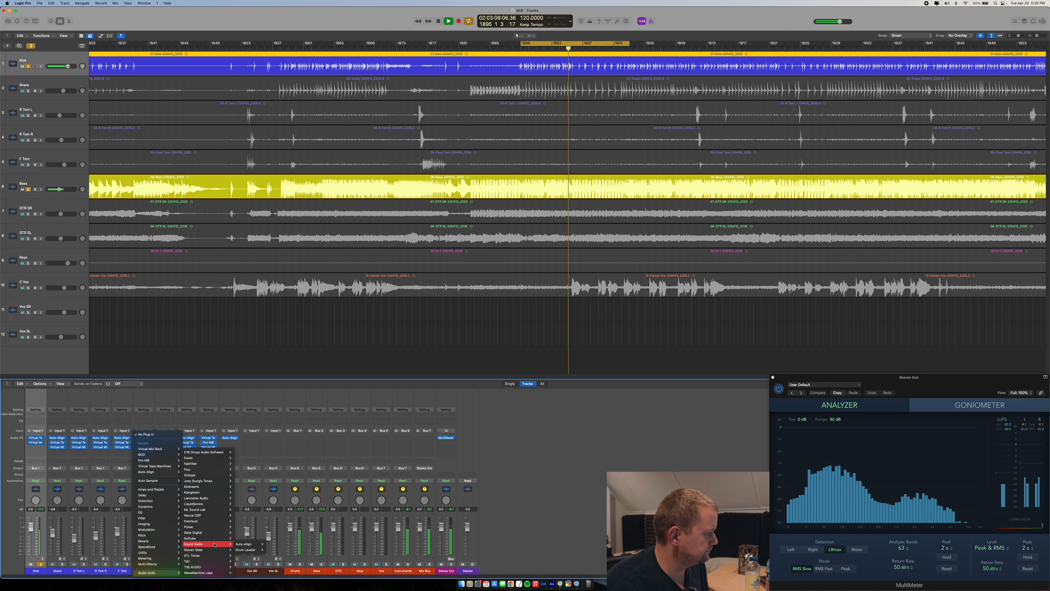
{"action": "mouse_move", "coordinate": [249, 527]}
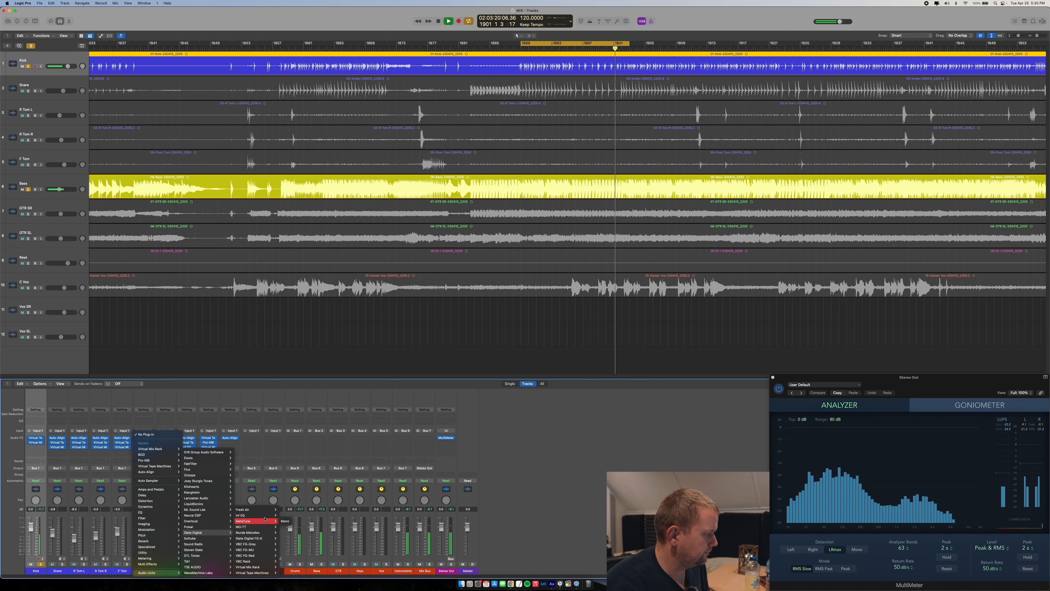
{"action": "left_click", "coordinate": [285, 514]}
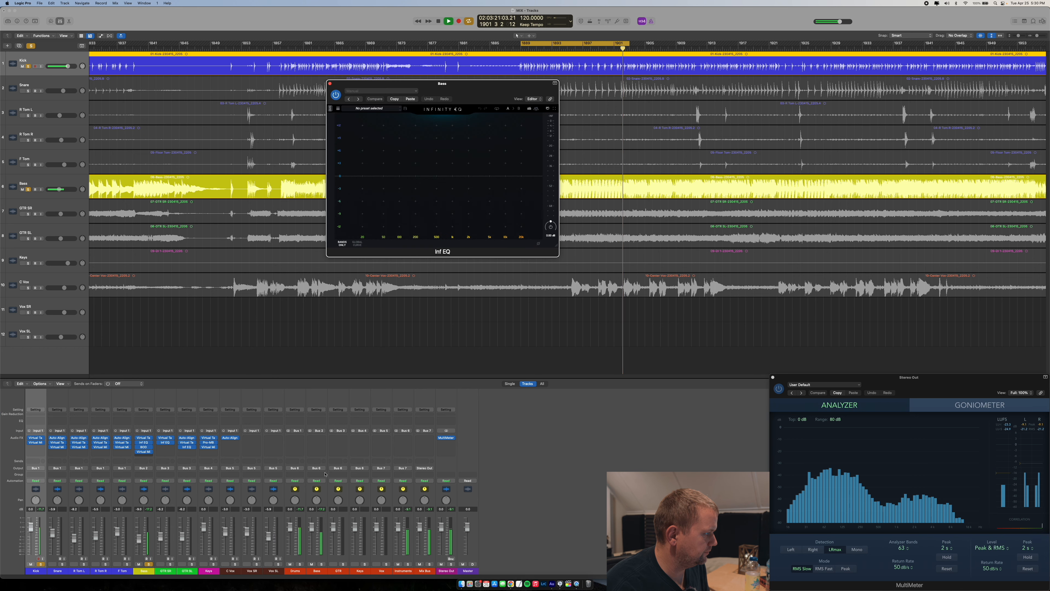
{"action": "left_click", "coordinate": [329, 85]}
{"action": "left_click", "coordinate": [148, 451]}
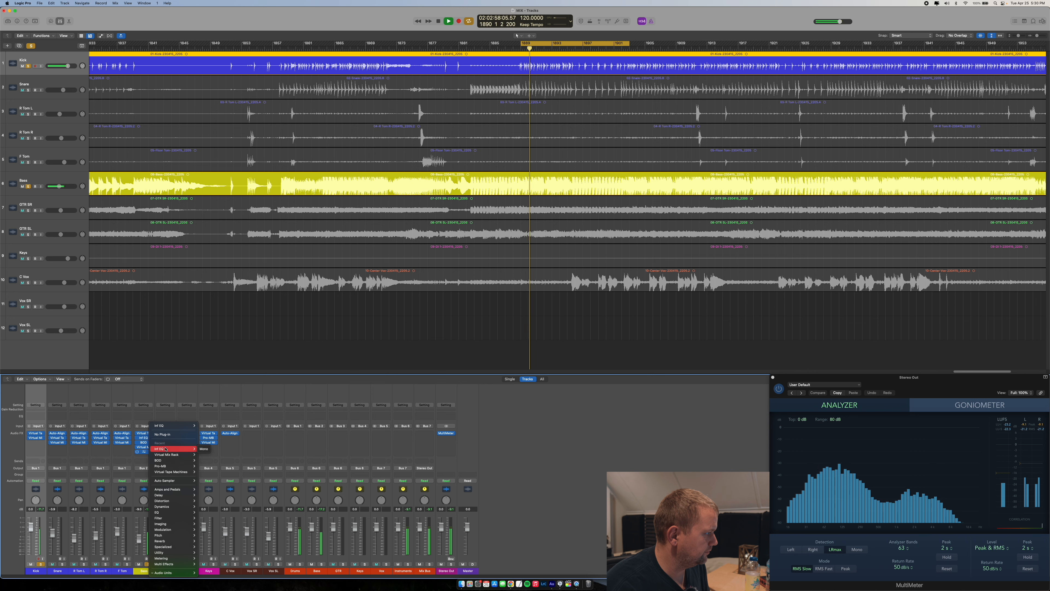
{"action": "left_click", "coordinate": [163, 434]}
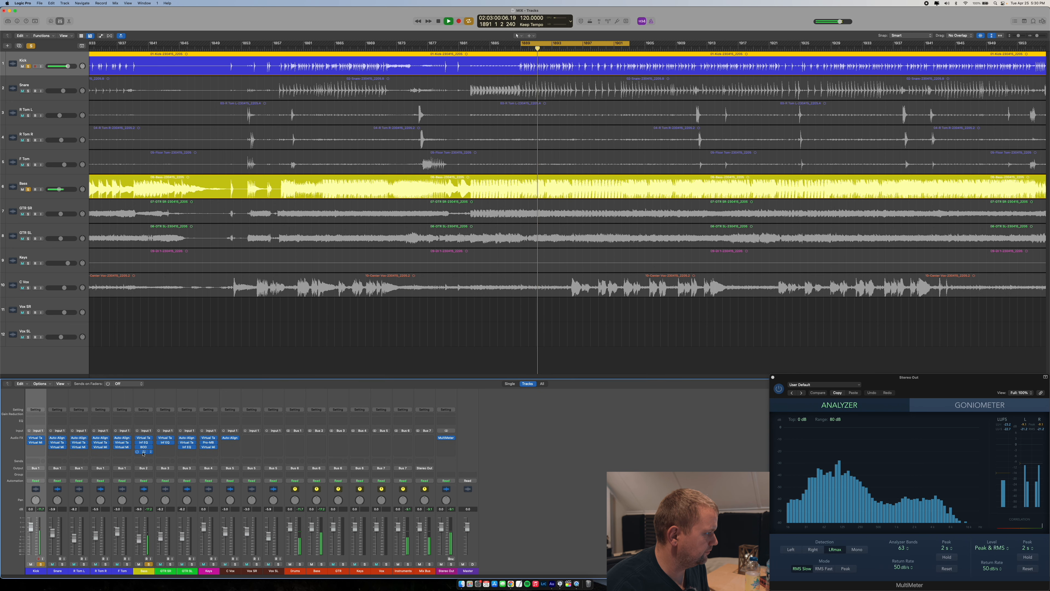
{"action": "left_click", "coordinate": [144, 452]}
{"action": "mouse_move", "coordinate": [162, 516]}
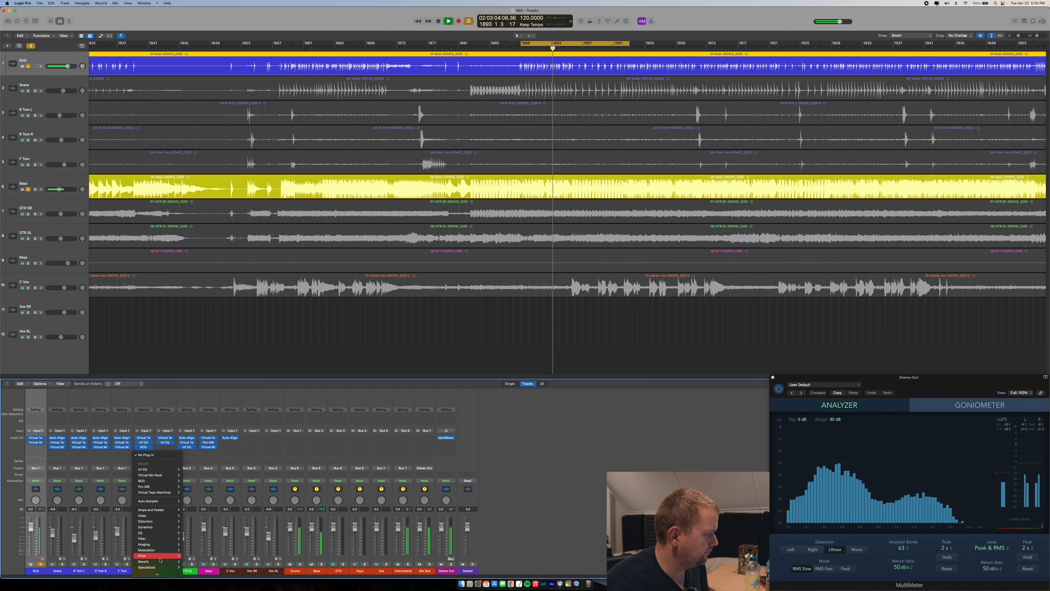
{"action": "mouse_move", "coordinate": [207, 455]}
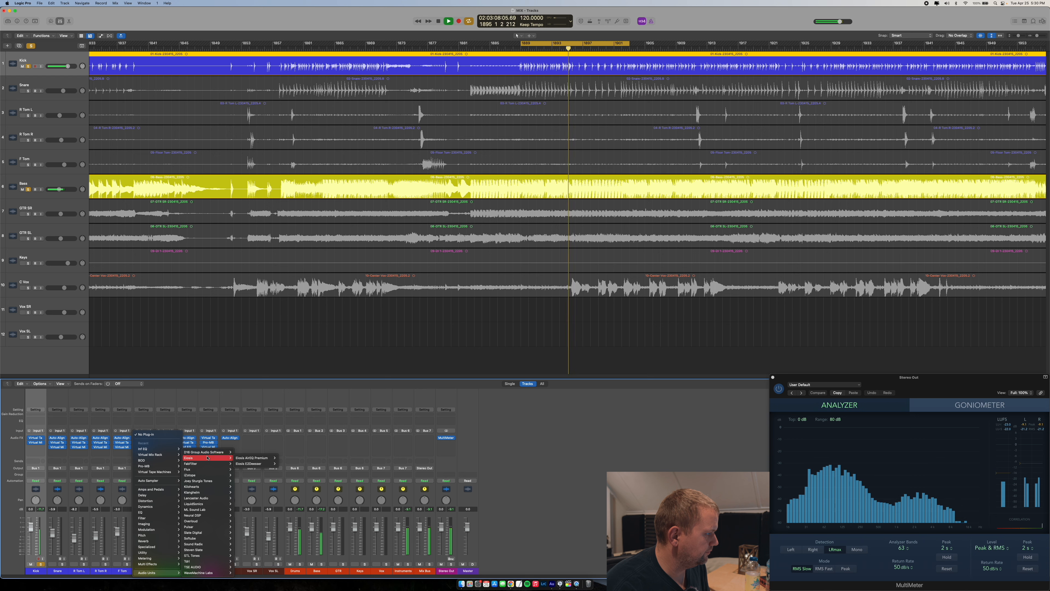
{"action": "mouse_move", "coordinate": [207, 464]}
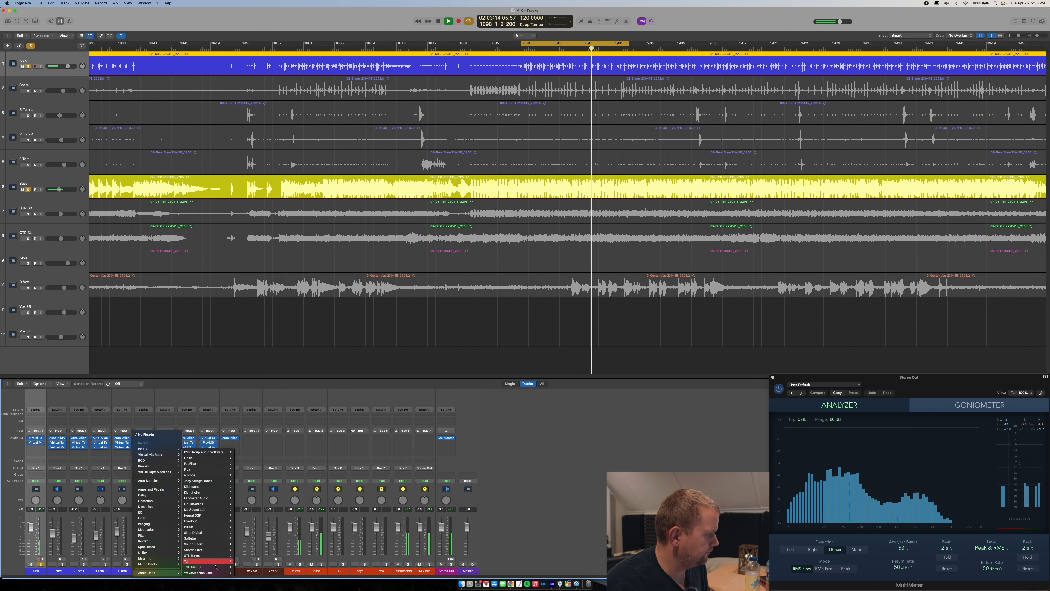
{"action": "mouse_move", "coordinate": [216, 551]}
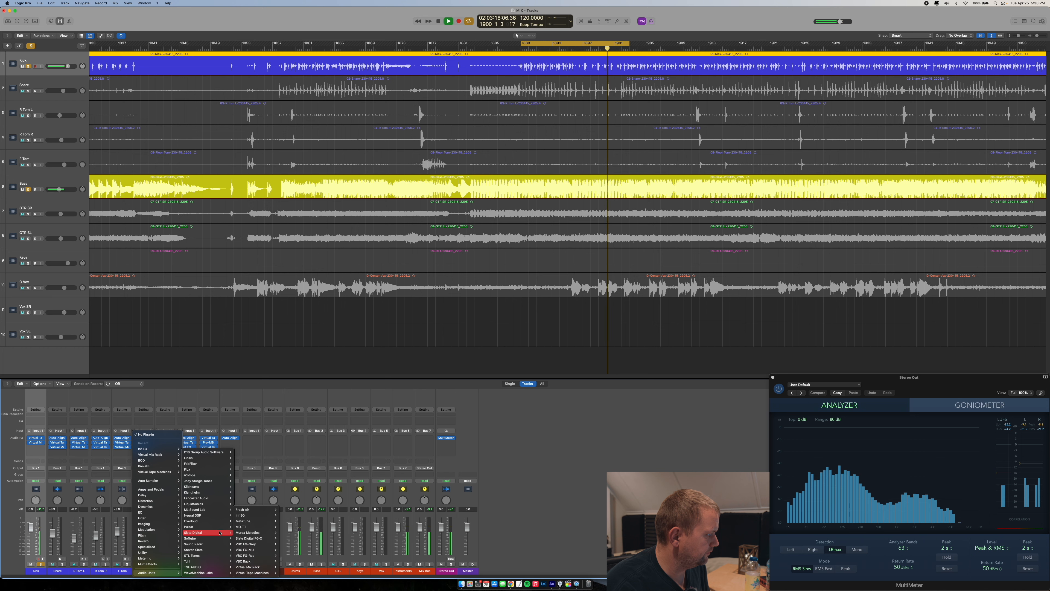
{"action": "left_click", "coordinate": [293, 446]}
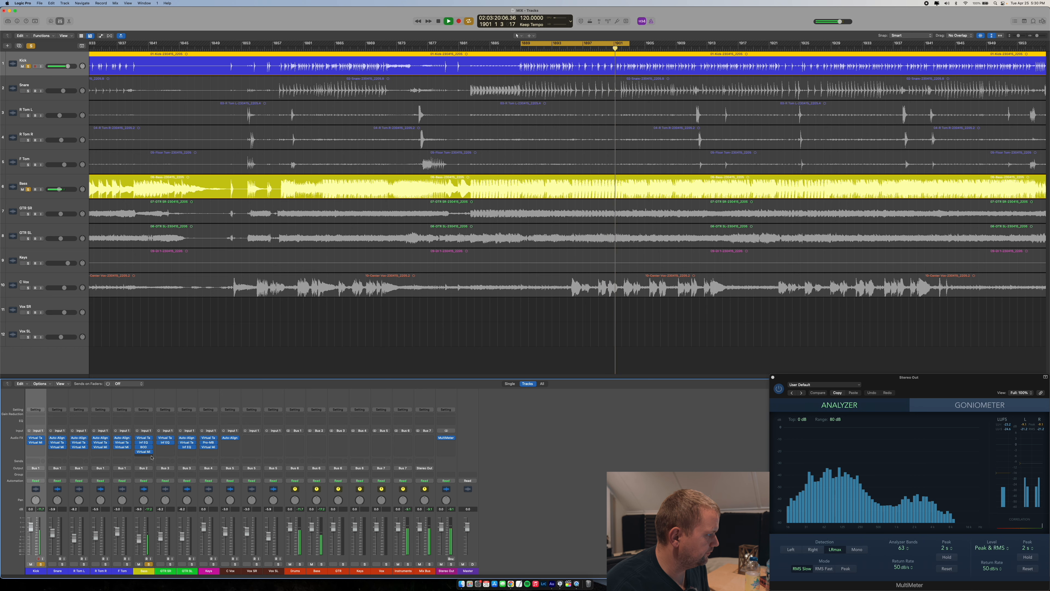
Insert a mono Inf EQ at the end of the Bass channel's effects chain and unsolo the Kick
{"action": "left_click", "coordinate": [143, 457]}
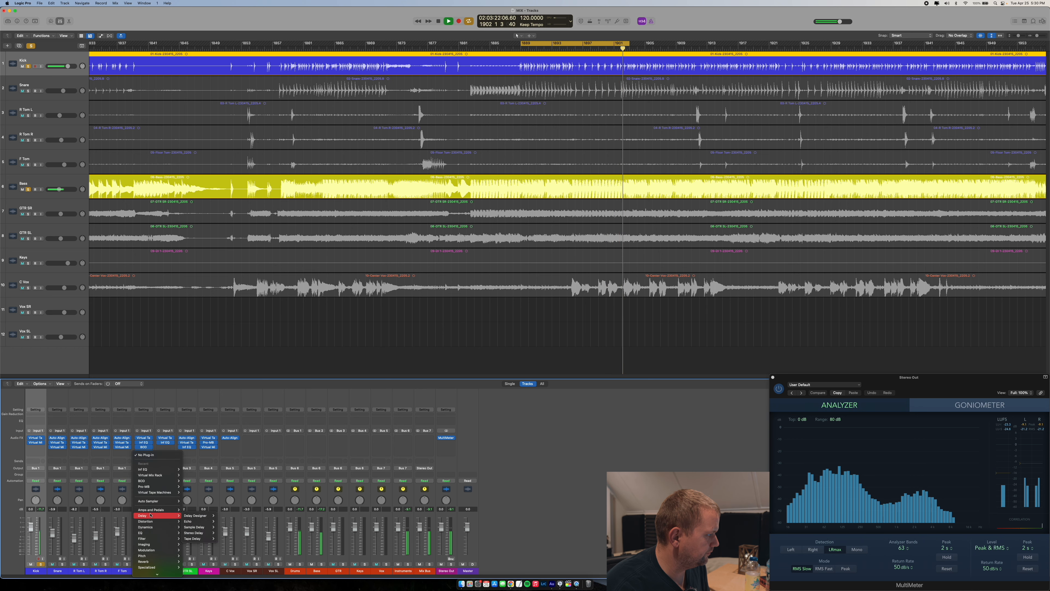
{"action": "mouse_move", "coordinate": [173, 468]}
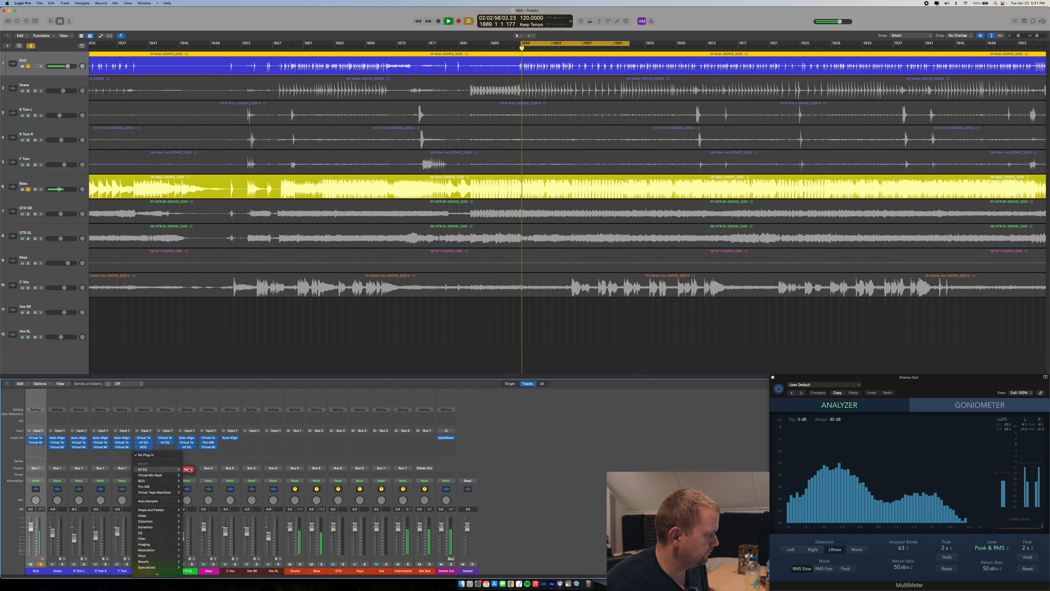
{"action": "left_click", "coordinate": [188, 469]}
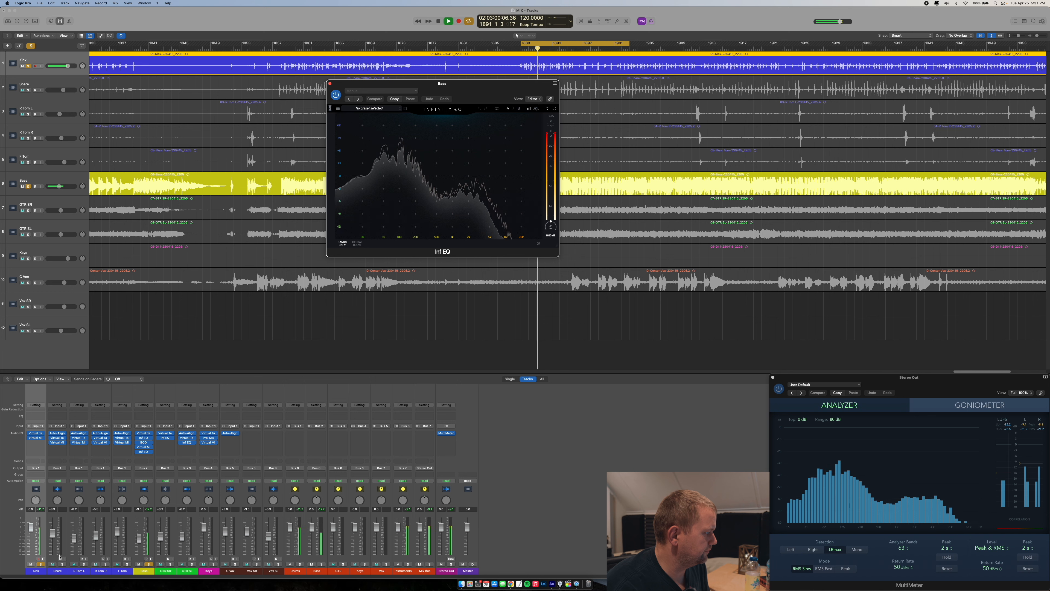
{"action": "left_click", "coordinate": [40, 564]}
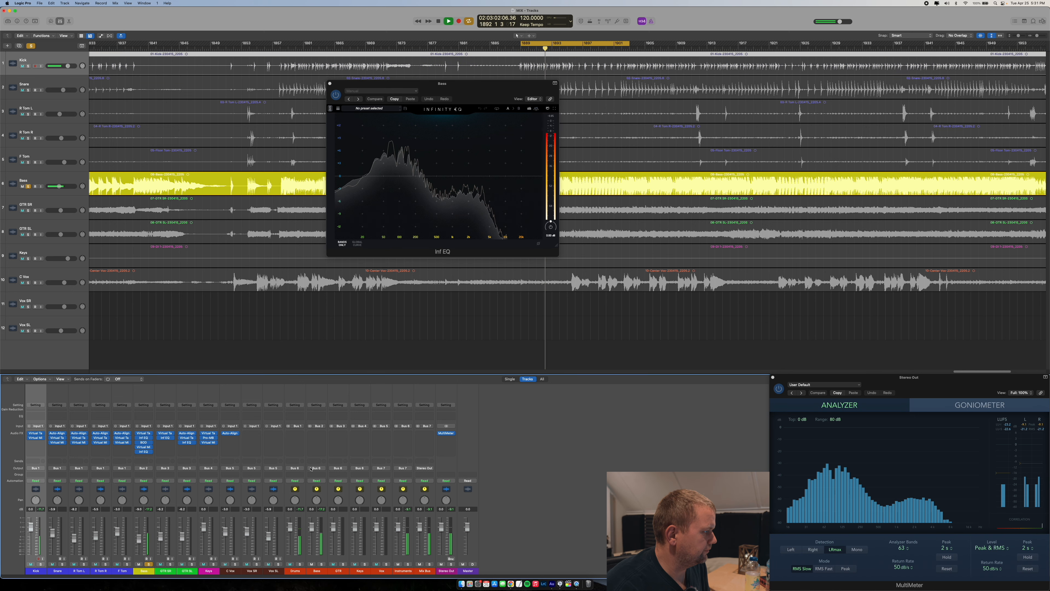
Add a bell band at the bass's low-frequency peak in the Inf EQ, narrow it, and reduce its gain to a slight boost
{"action": "double_click", "coordinate": [403, 147]}
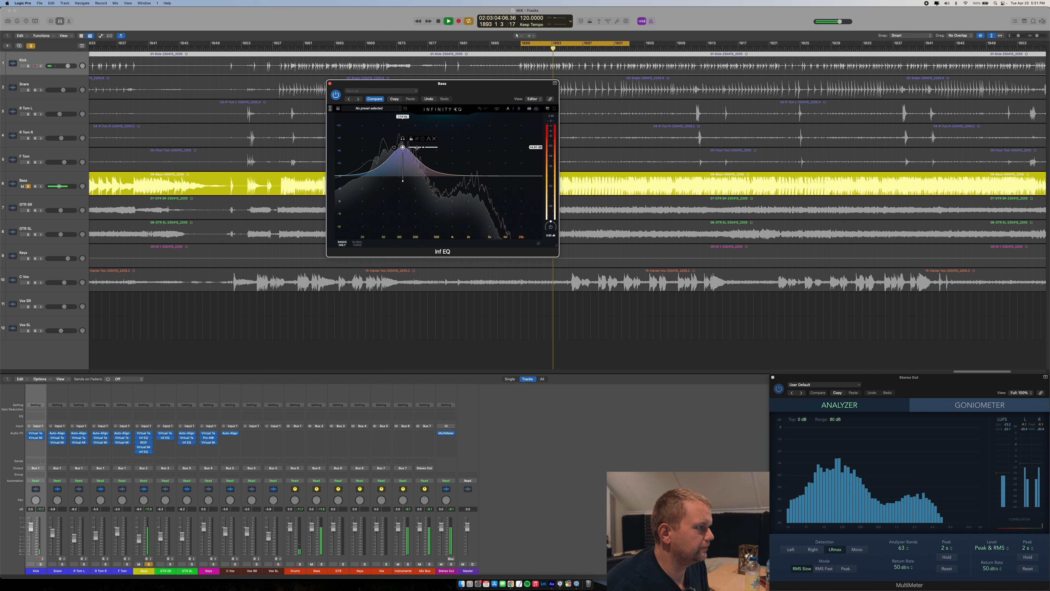
{"action": "left_click_drag", "start_coordinate": [423, 148], "coordinate": [407, 149]}
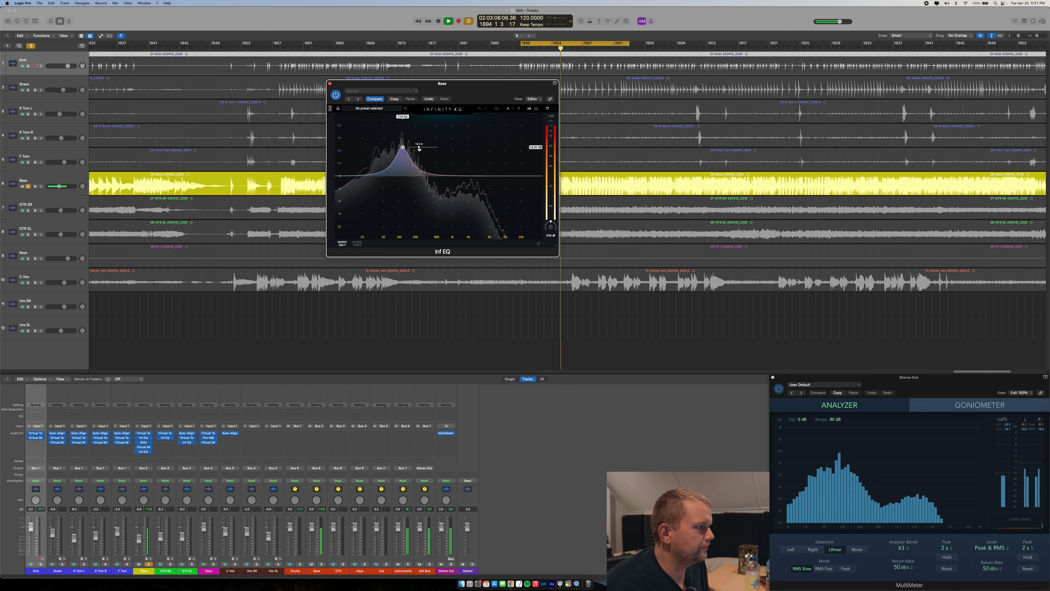
{"action": "left_click_drag", "start_coordinate": [403, 139], "coordinate": [428, 168]}
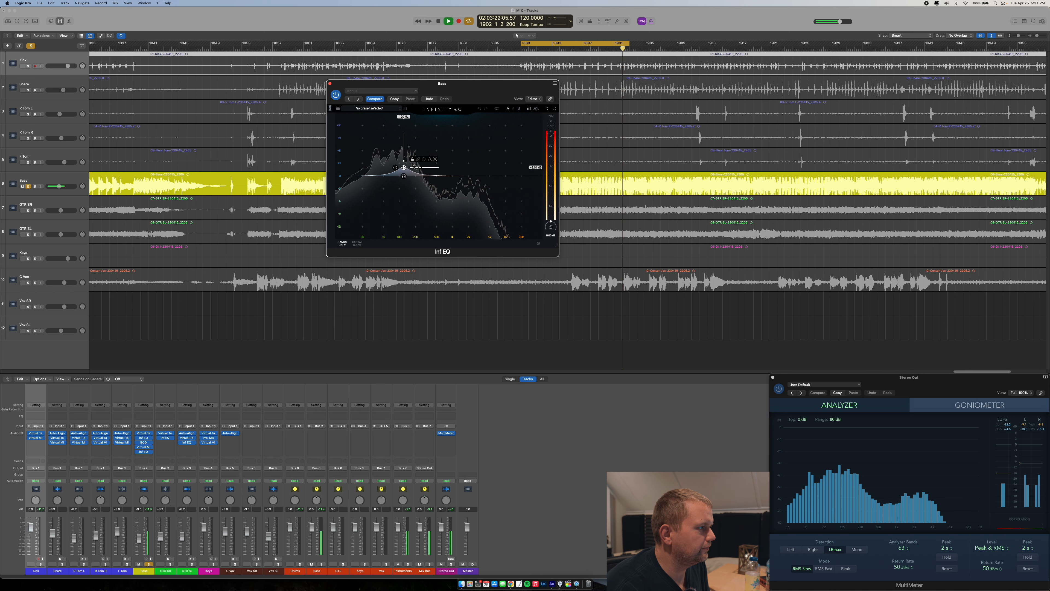
Insert an Inf EQ at the end of the Kick channel's effects chain, and switch the solo from the Bass to the Kick
{"action": "left_click", "coordinate": [41, 529]}
{"action": "left_click", "coordinate": [36, 445]}
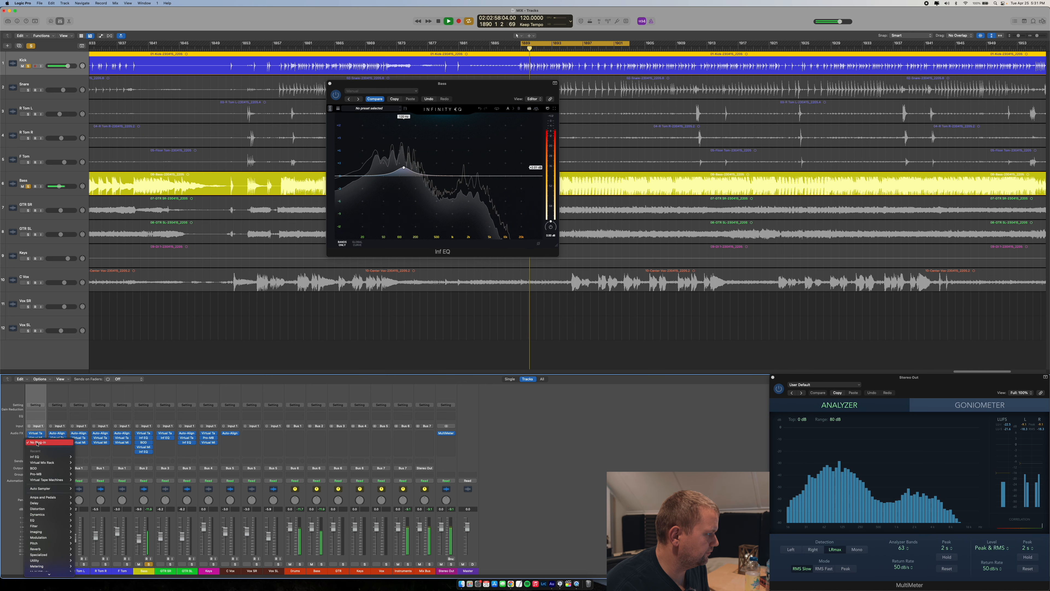
{"action": "left_click", "coordinate": [80, 456]}
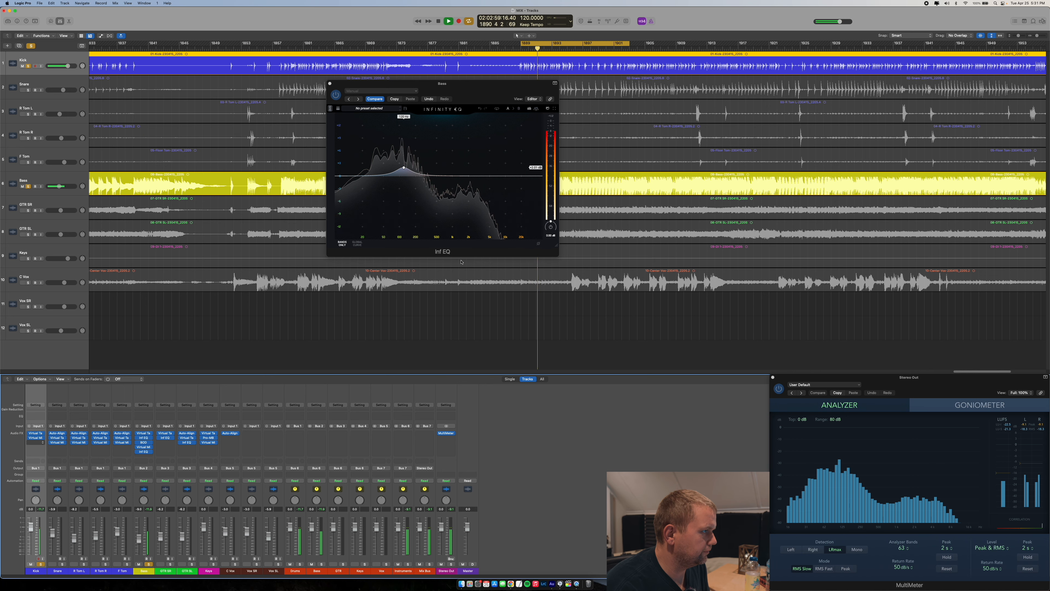
{"action": "left_click_drag", "start_coordinate": [477, 92], "coordinate": [703, 176]}
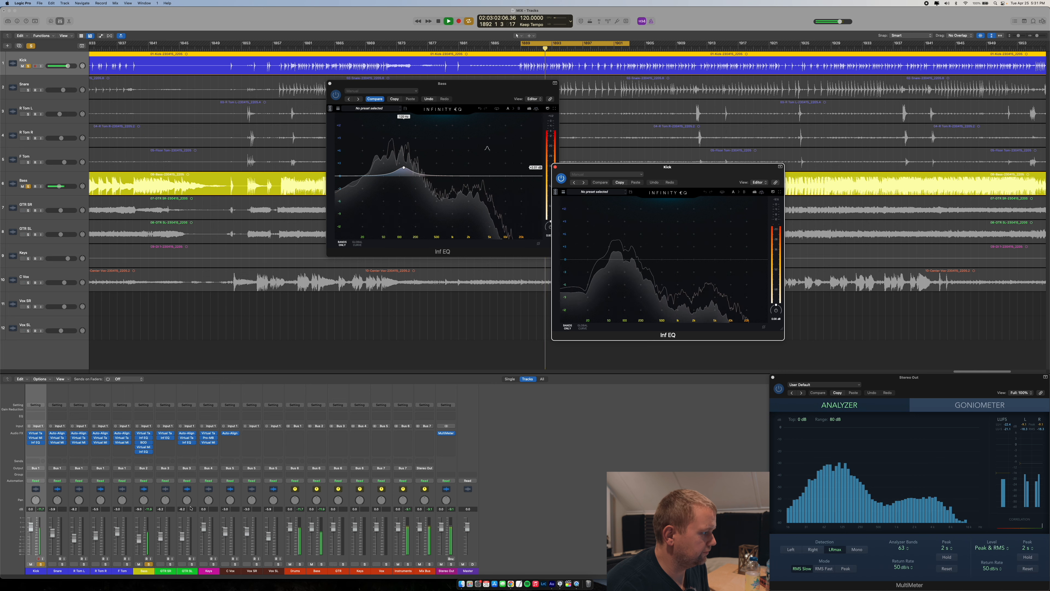
{"action": "left_click", "coordinate": [222, 540]}
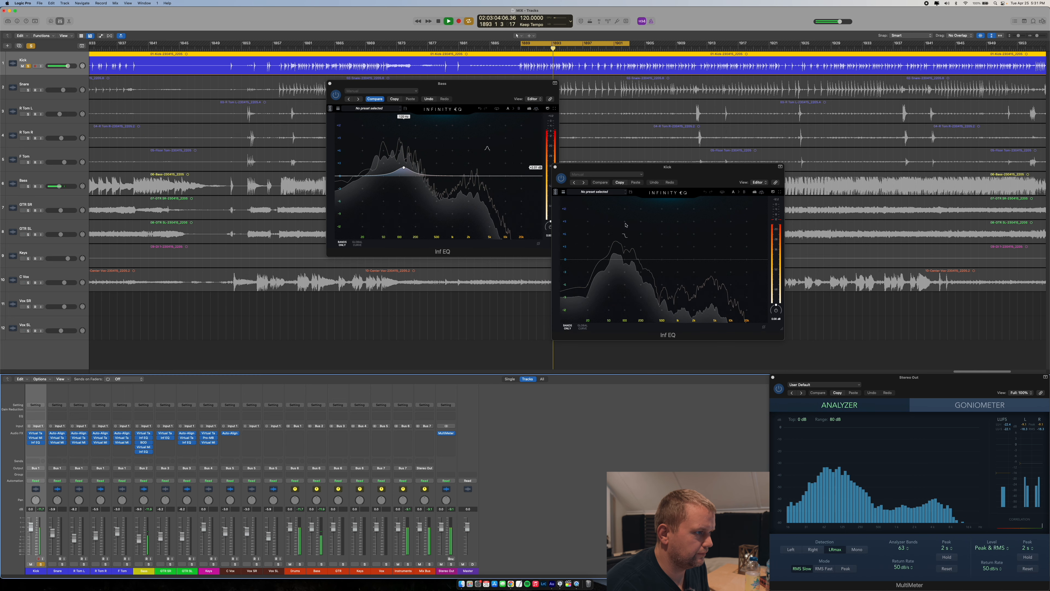
Add a bell band to the Kick's Inf EQ, widen it, and place it as a slight boost on the kick's low-frequency peak
{"action": "left_click", "coordinate": [644, 239]}
{"action": "left_click_drag", "start_coordinate": [664, 238], "coordinate": [657, 238]}
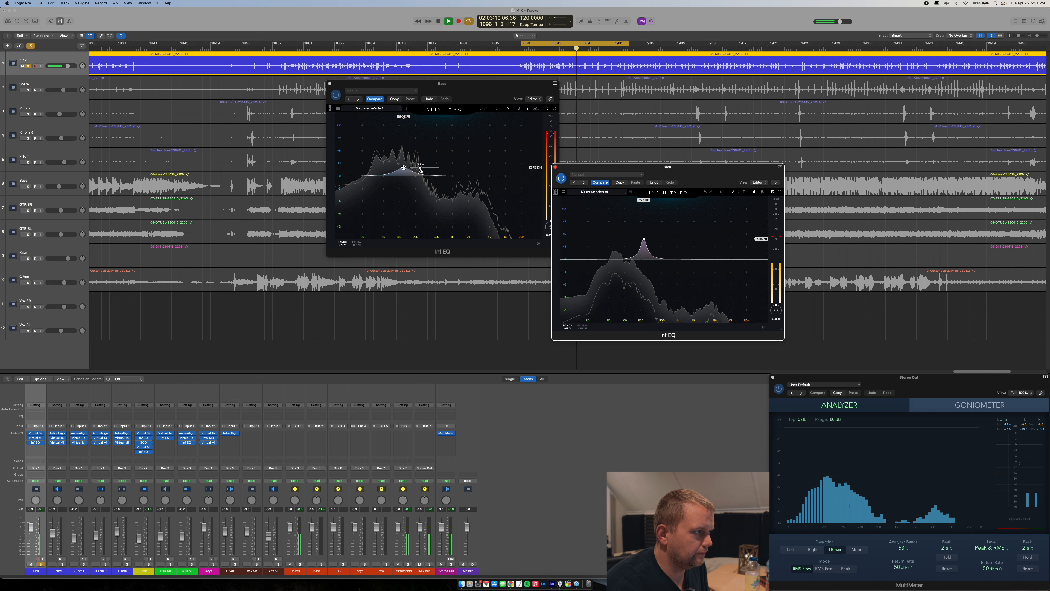
{"action": "mouse_move", "coordinate": [643, 240]}
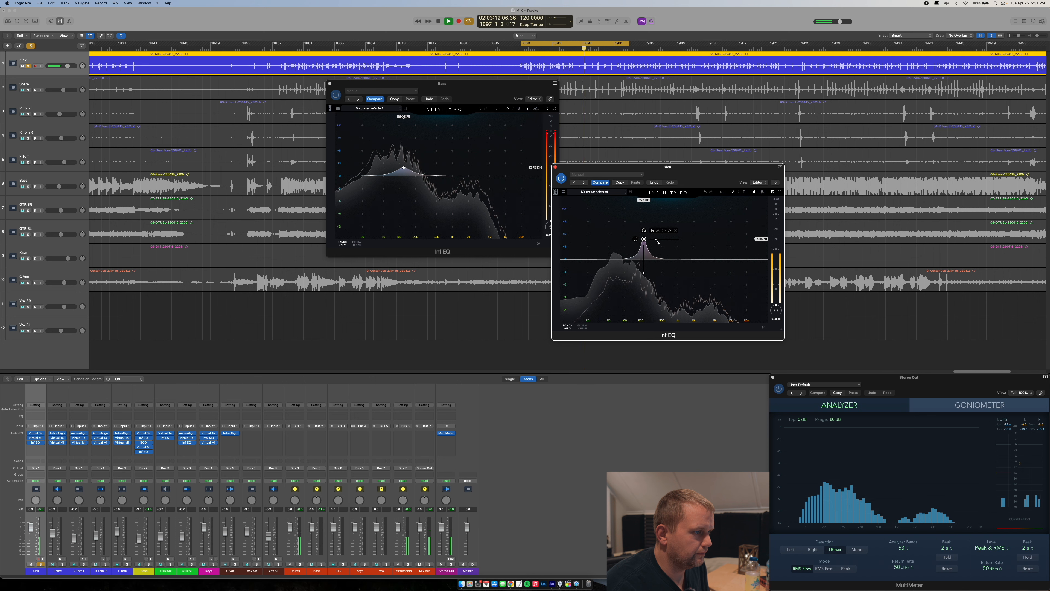
{"action": "left_click_drag", "start_coordinate": [657, 238], "coordinate": [660, 239]}
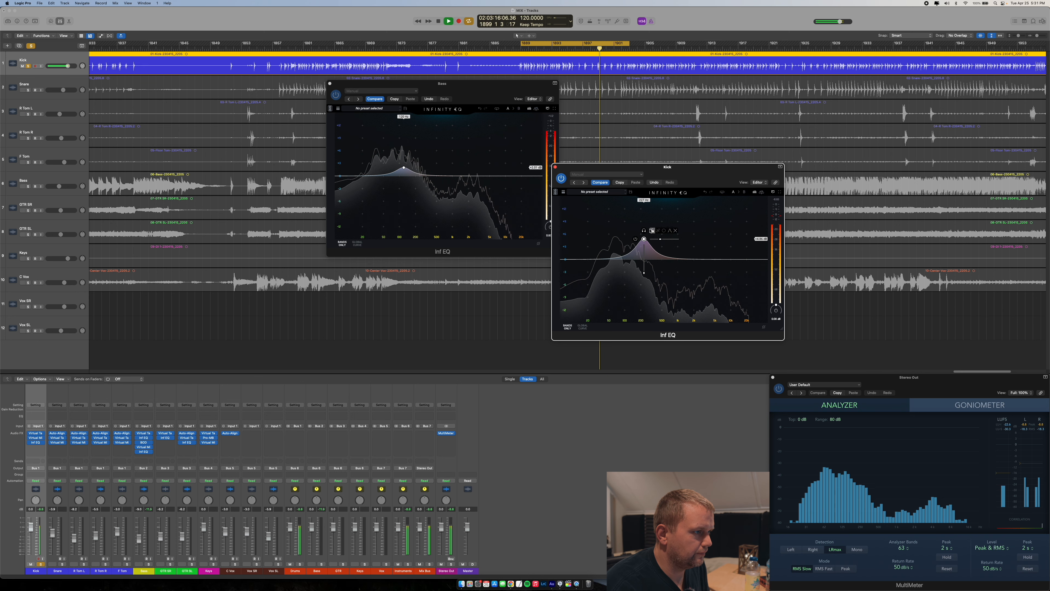
{"action": "mouse_move", "coordinate": [624, 239]}
{"action": "left_mouse_down"}
{"action": "mouse_move", "coordinate": [603, 239]}
{"action": "mouse_move", "coordinate": [617, 238]}
{"action": "mouse_move", "coordinate": [615, 254]}
{"action": "left_mouse_up"}
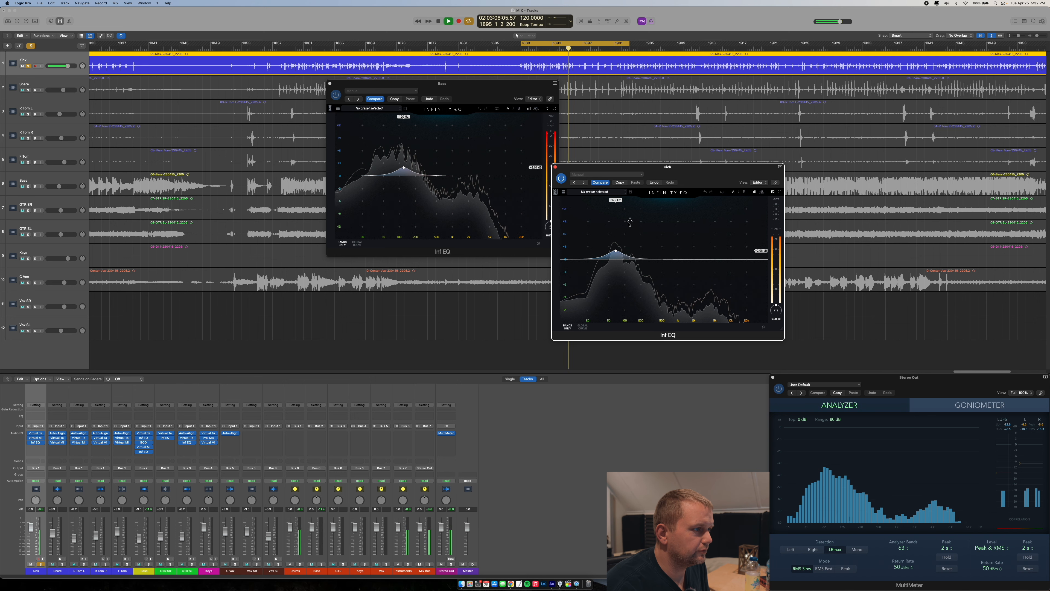
Add a second, narrow band to the Kick's Inf EQ and cut at the frequency where the Bass is boosted
{"action": "double_click", "coordinate": [644, 243]}
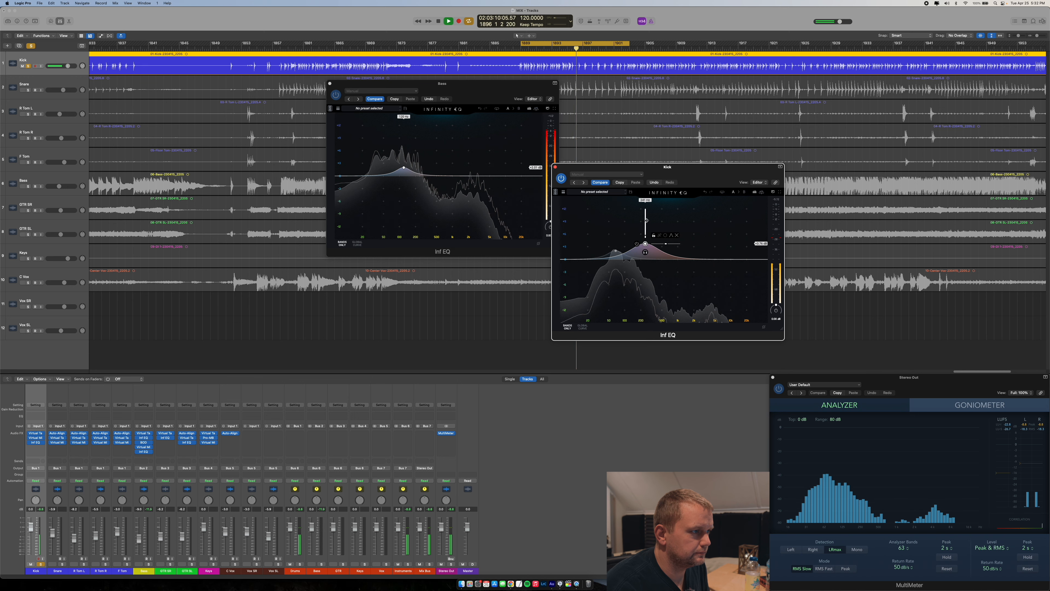
{"action": "left_click_drag", "start_coordinate": [643, 243], "coordinate": [628, 243]}
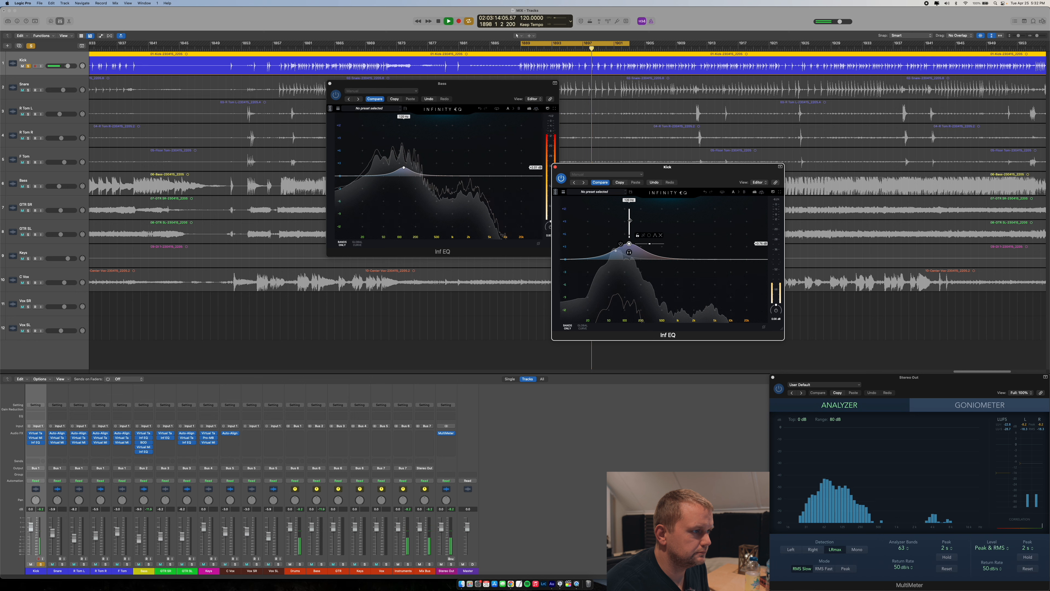
{"action": "left_click_drag", "start_coordinate": [642, 243], "coordinate": [641, 244]}
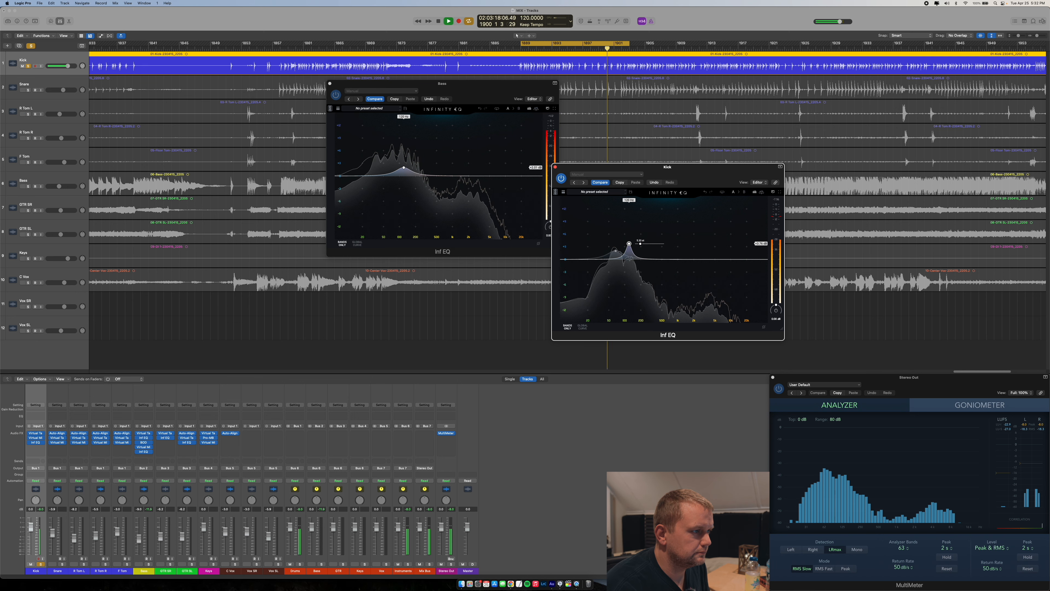
{"action": "left_click_drag", "start_coordinate": [641, 245], "coordinate": [628, 267]}
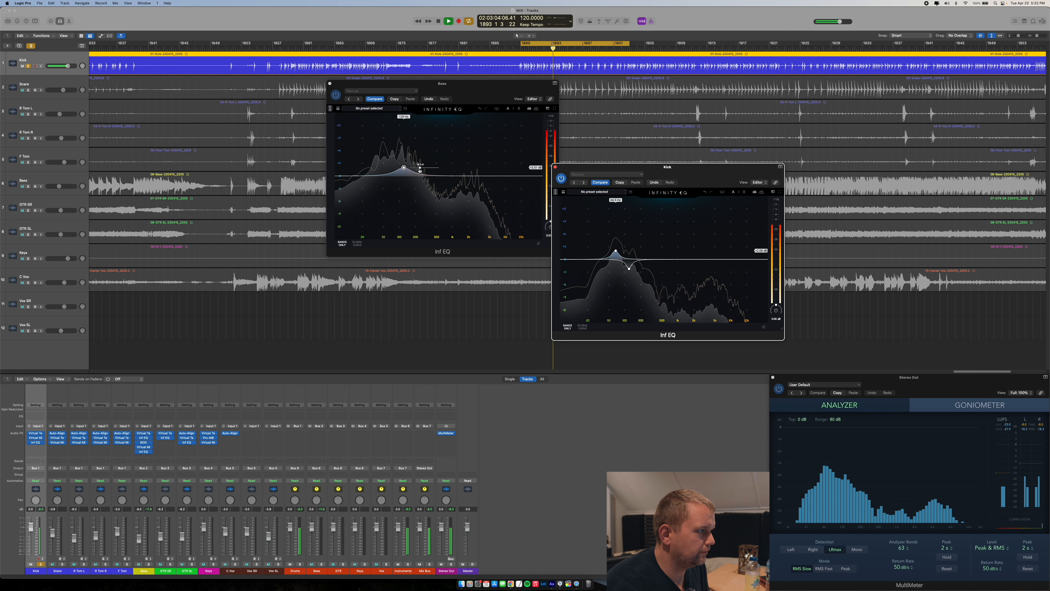
Add a second band to the Bass's Inf EQ and cut at the frequency where the Kick is boosted
{"action": "left_click_drag", "start_coordinate": [420, 169], "coordinate": [418, 168]}
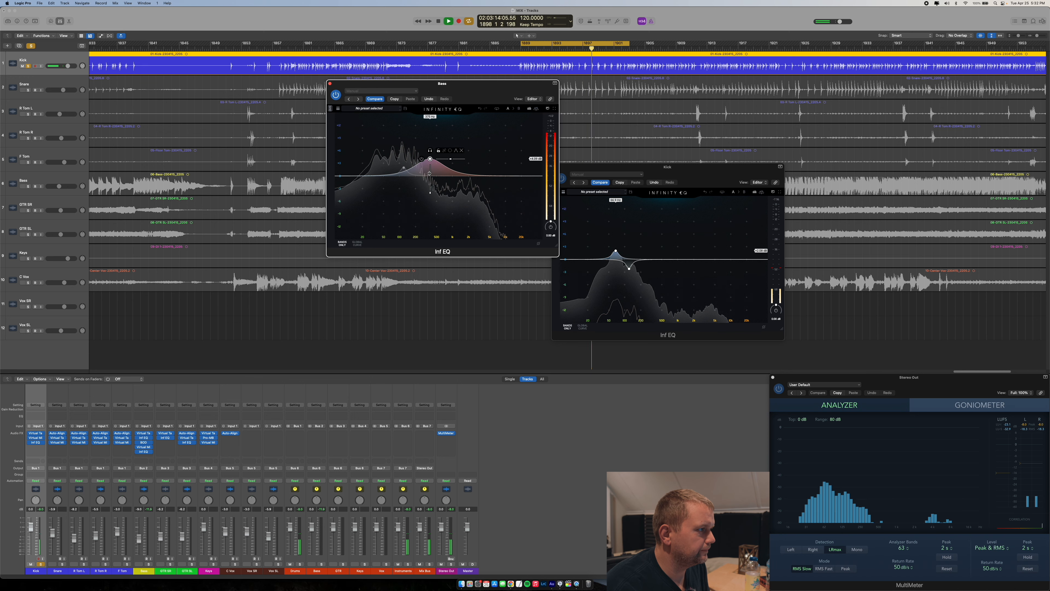
{"action": "left_click_drag", "start_coordinate": [430, 158], "coordinate": [402, 159]}
{"action": "mouse_move", "coordinate": [391, 150]}
{"action": "left_click_drag", "start_coordinate": [409, 158], "coordinate": [409, 185]}
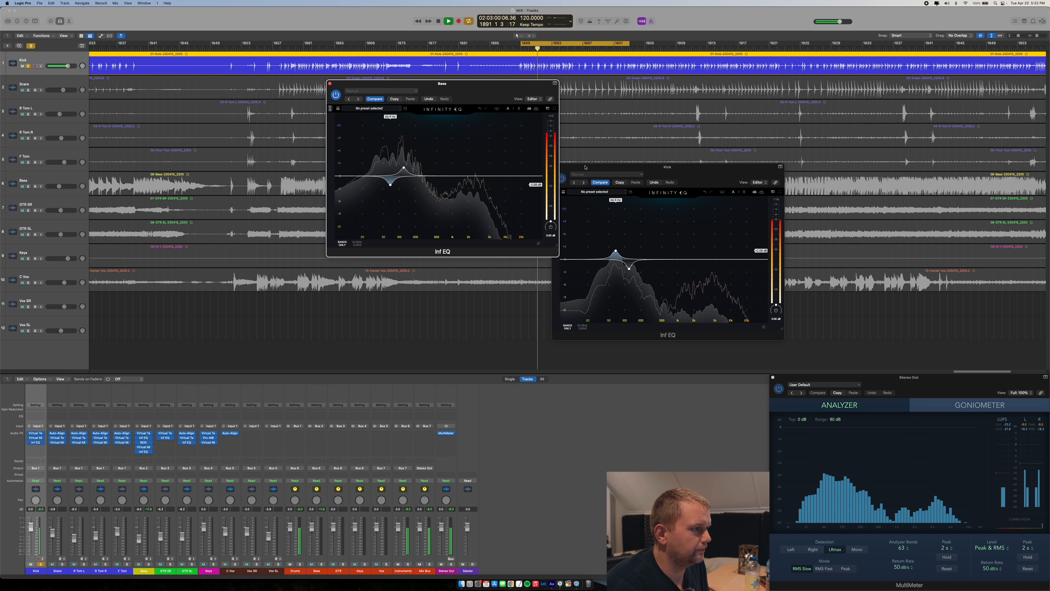
Close the Kick and Bass Inf EQ windows and solo the Bass together with the Kick
{"action": "left_click", "coordinate": [704, 278]}
{"action": "left_click", "coordinate": [555, 167]}
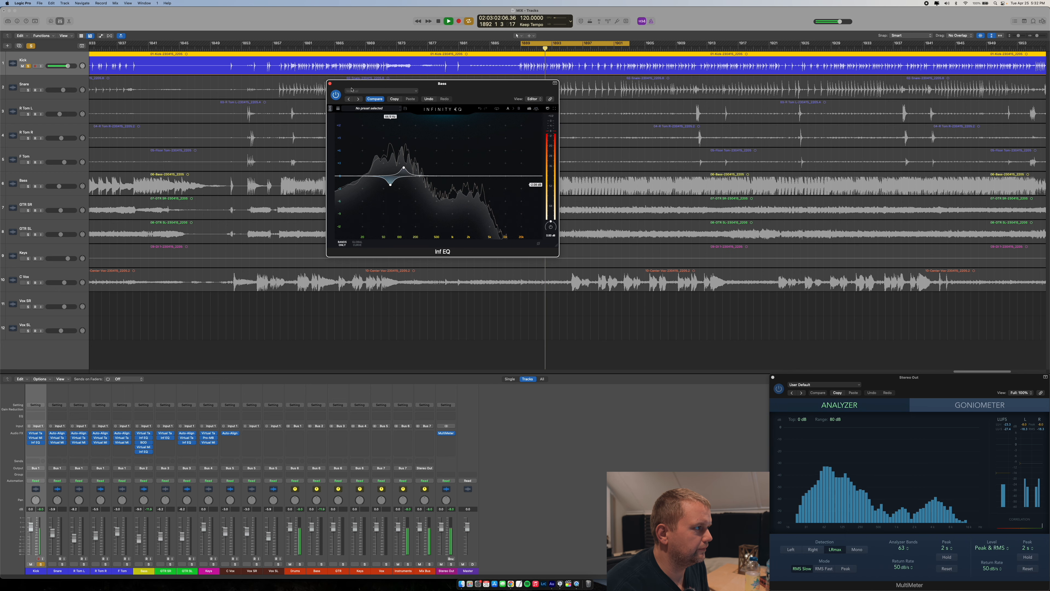
{"action": "left_click", "coordinate": [330, 84]}
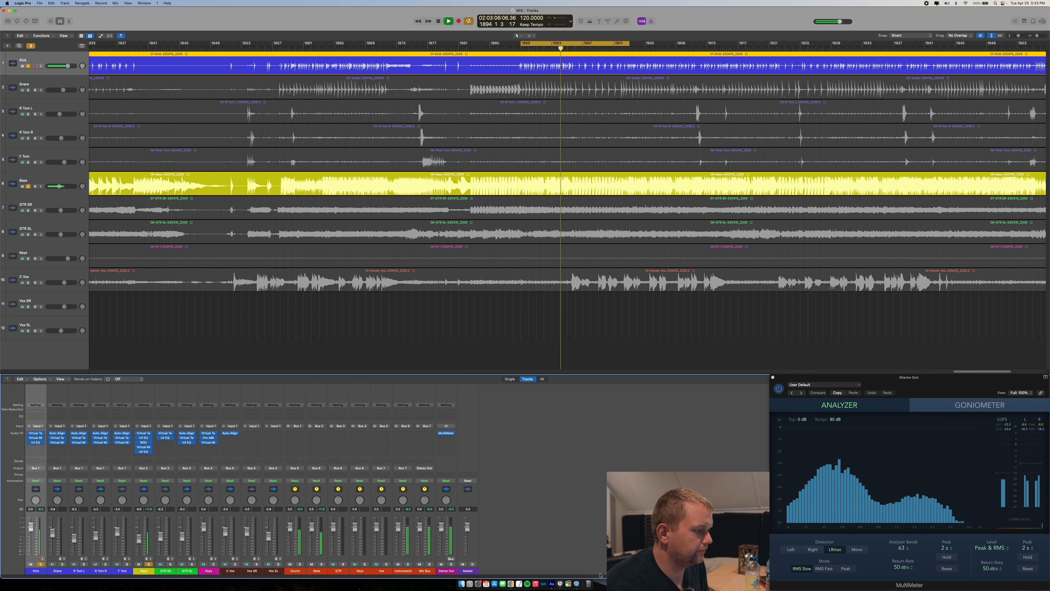
Check the running recording in Adobe Audition, return to Logic Pro, and extend the loop's end to about bar 1922
{"action": "left_click", "coordinate": [552, 584]}
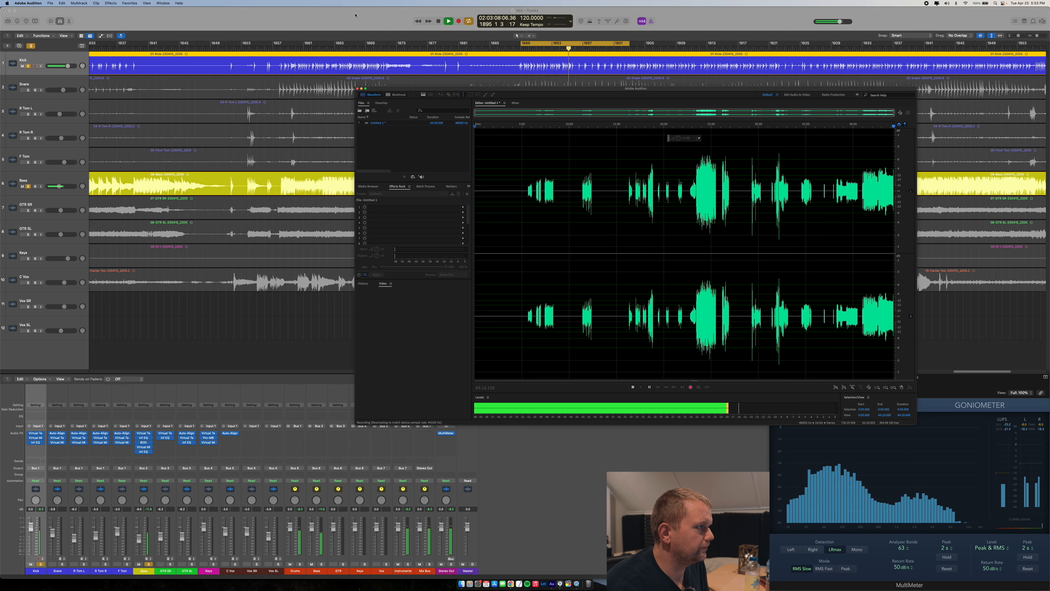
{"action": "key", "text": "super+Tab"}
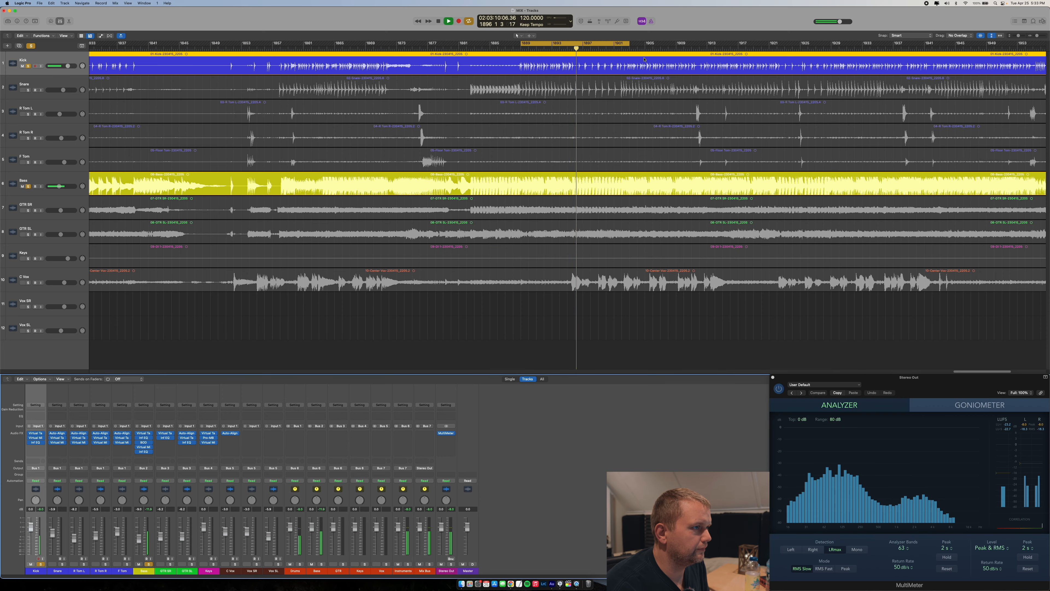
{"action": "left_click", "coordinate": [641, 48]}
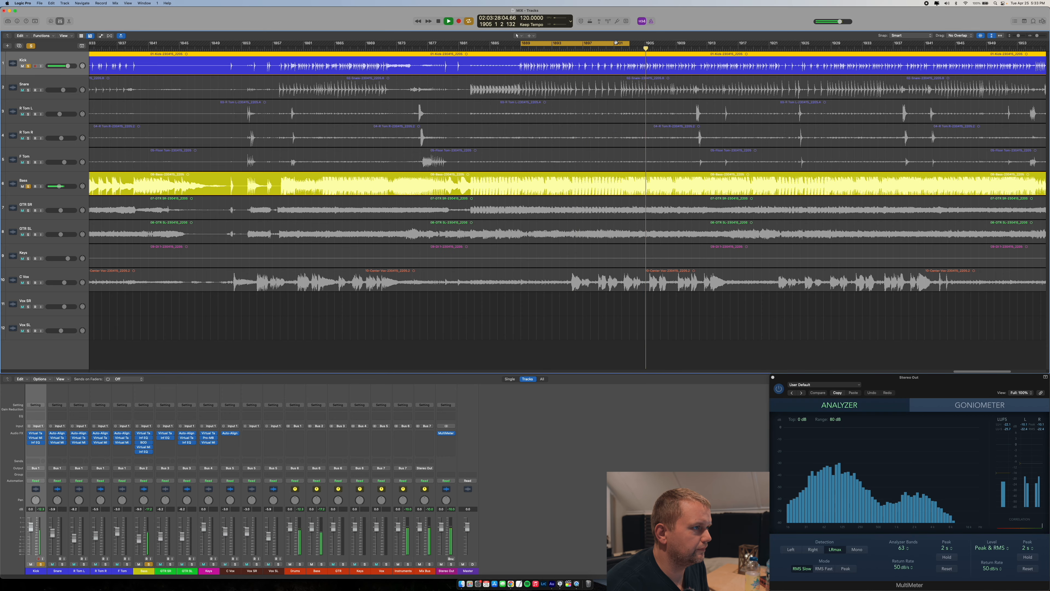
{"action": "left_click_drag", "start_coordinate": [629, 47], "coordinate": [776, 47]}
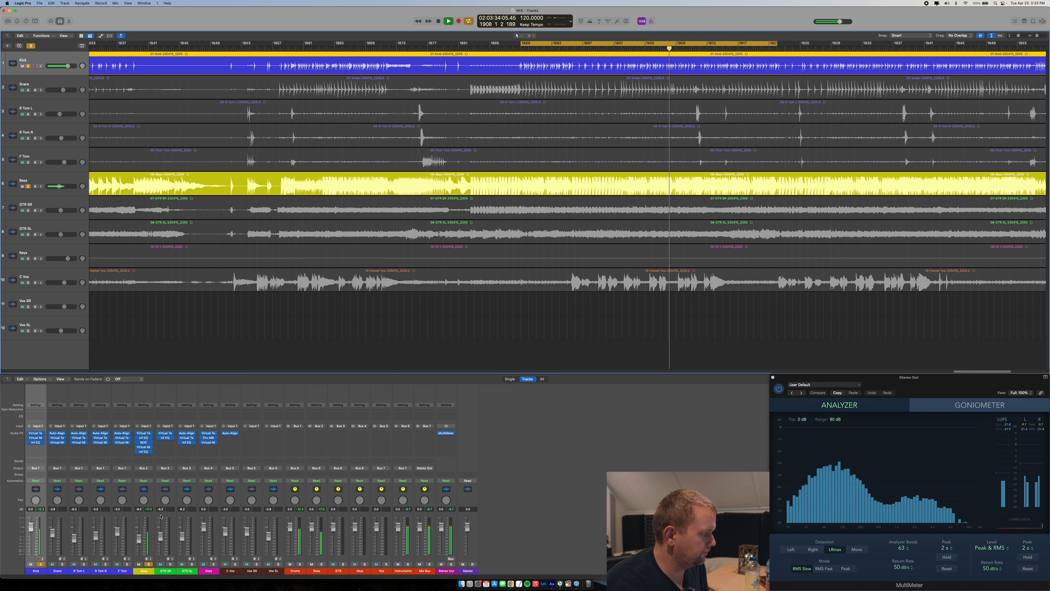
Lower the Bass channel's fader slightly and review the first Inf EQ in its effects chain
{"action": "left_click_drag", "start_coordinate": [139, 540], "coordinate": [139, 541]}
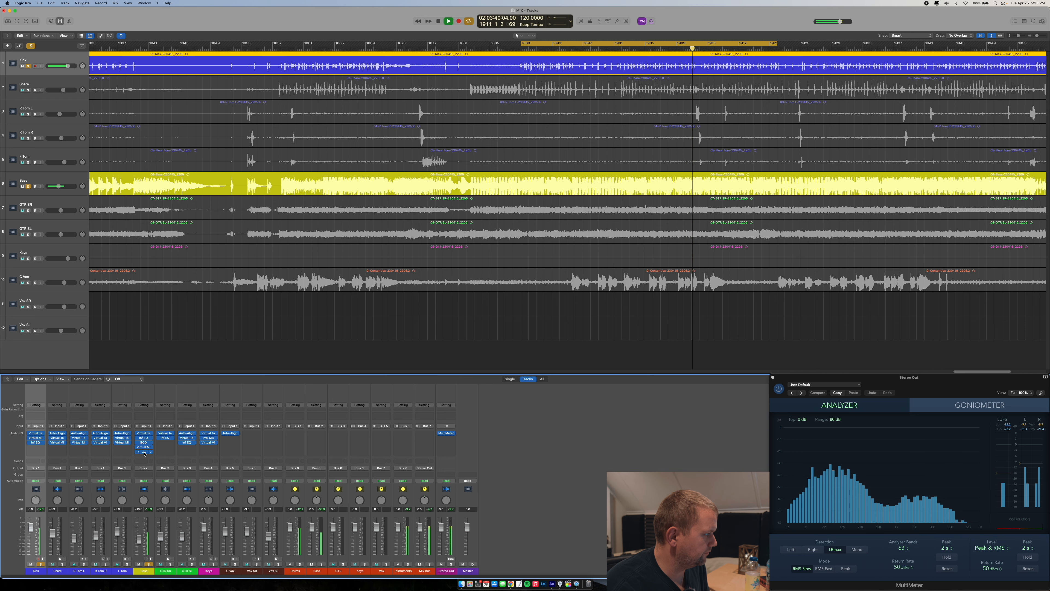
{"action": "left_click", "coordinate": [144, 437]}
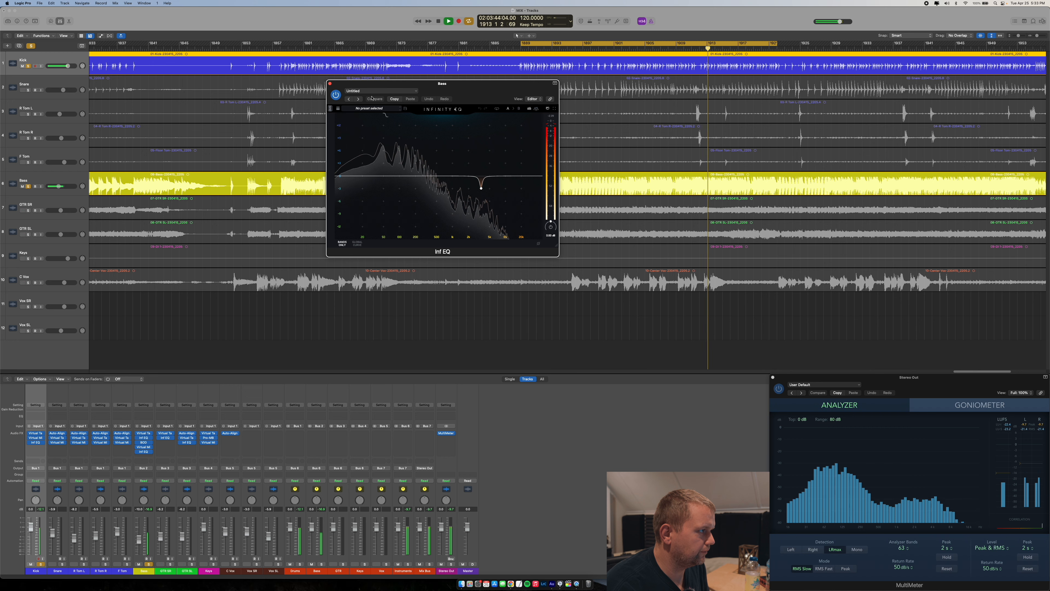
{"action": "left_click", "coordinate": [329, 84]}
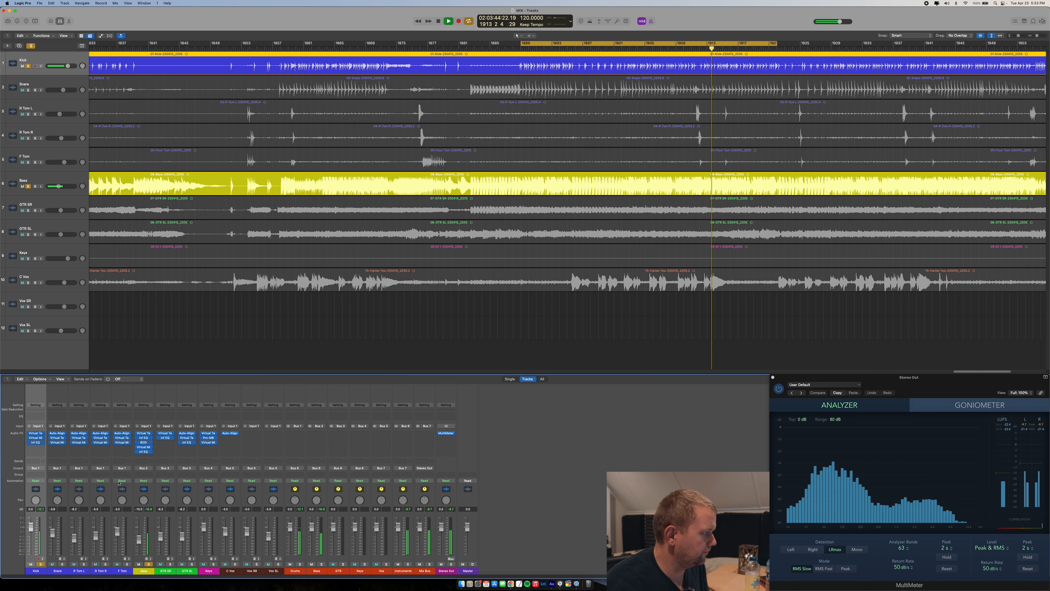
Set the FG-S filter in the Bass channel's Virtual Mix Rack to 70 Hz
{"action": "left_click", "coordinate": [144, 446]}
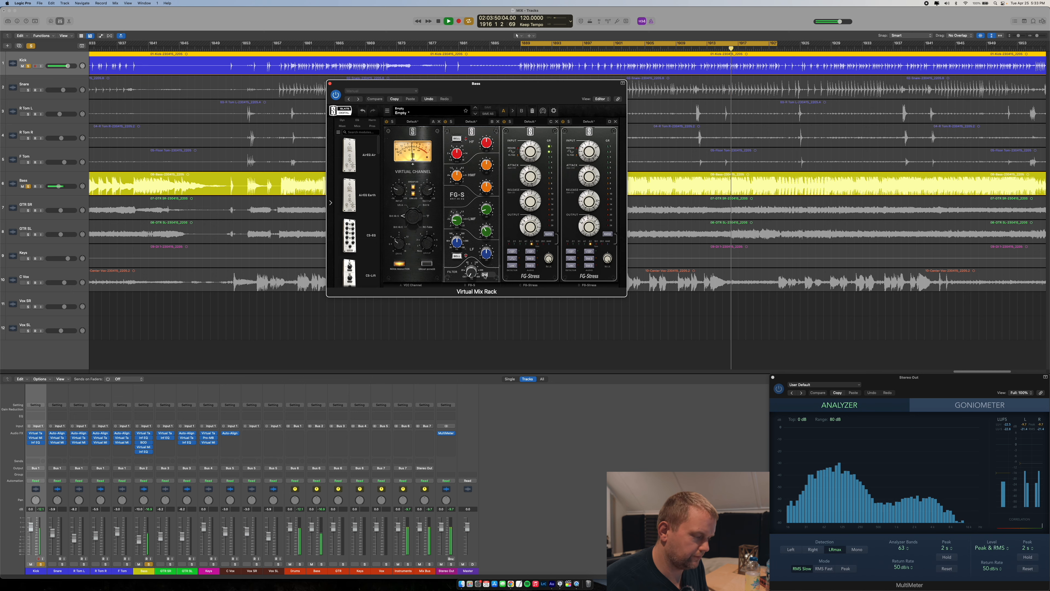
{"action": "type", "text": "70"}
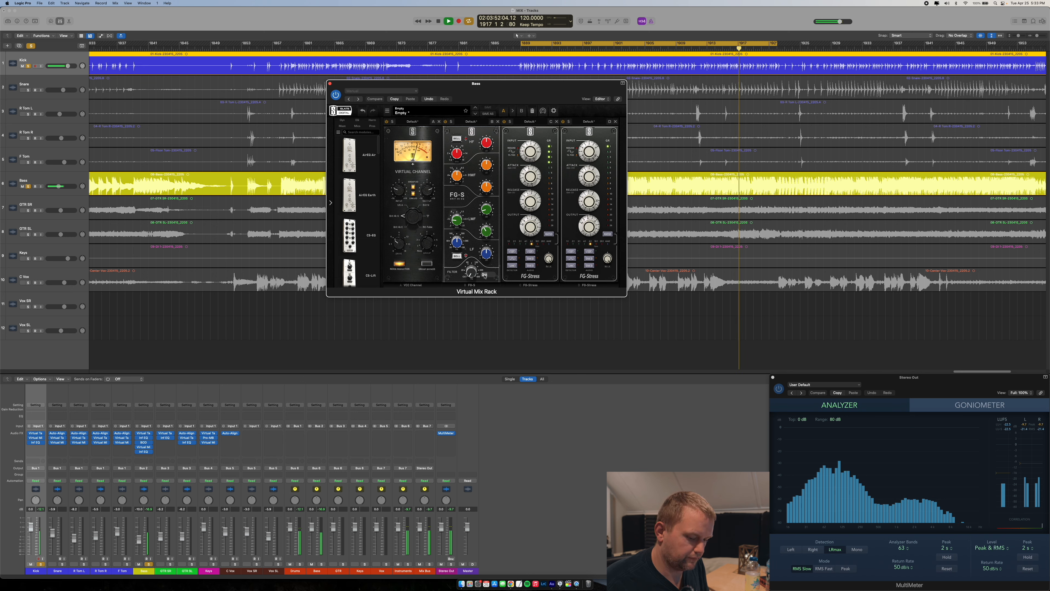
{"action": "key", "text": "Return"}
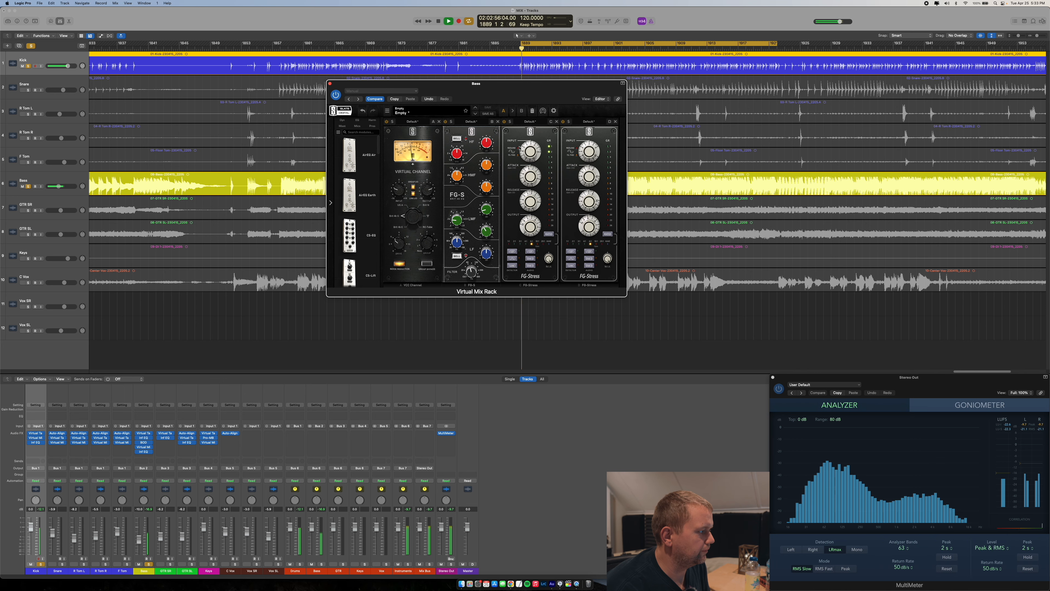
{"action": "left_click", "coordinate": [330, 84]}
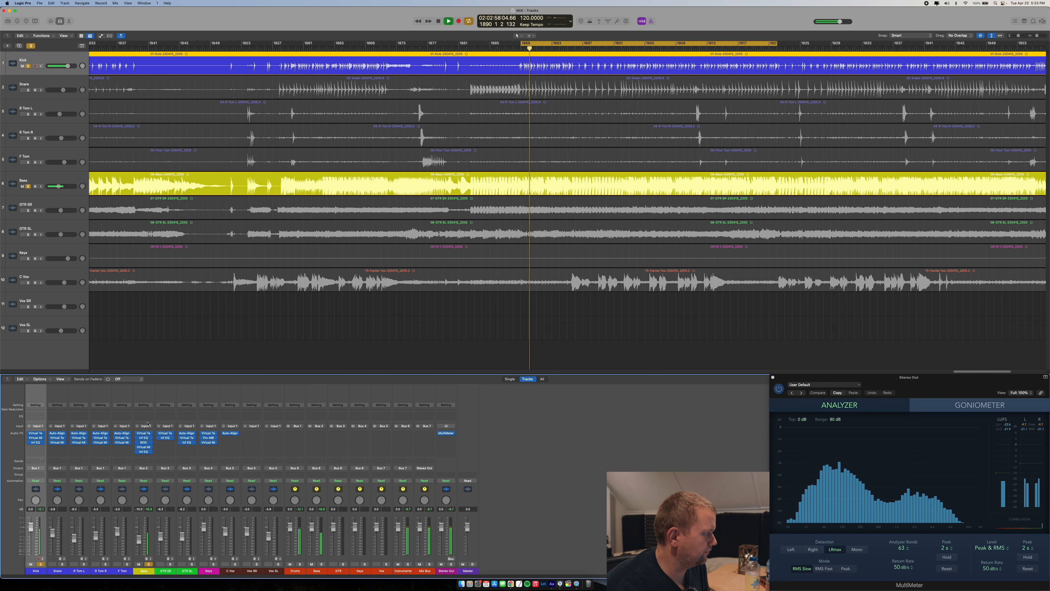
Check the filter in the Kick's Virtual Mix Rack, and set the FG-S filter in the Bass's rack to 60 Hz
{"action": "left_click", "coordinate": [36, 437]}
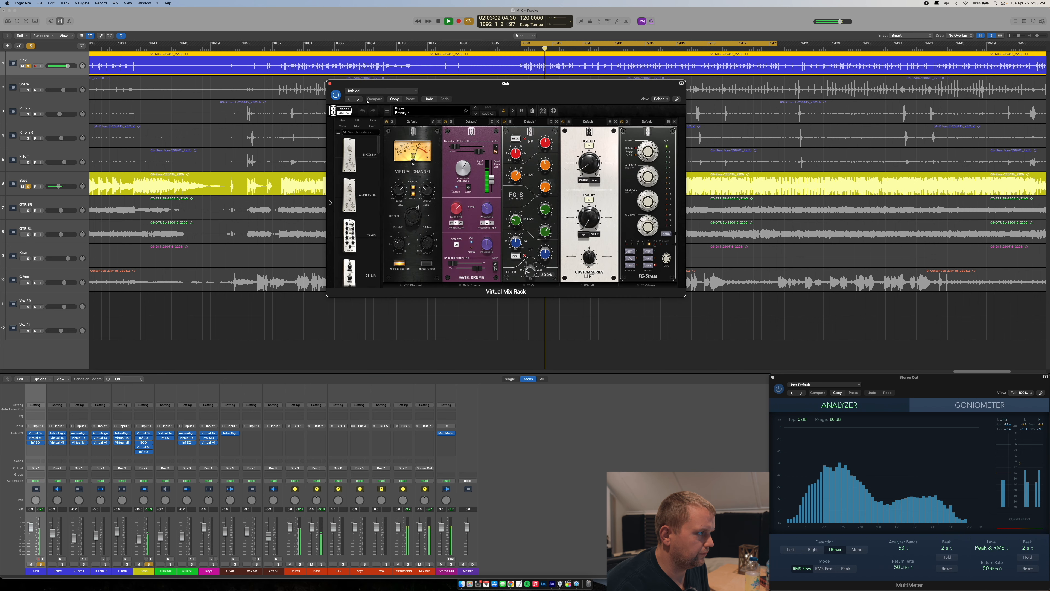
{"action": "left_click", "coordinate": [329, 84]}
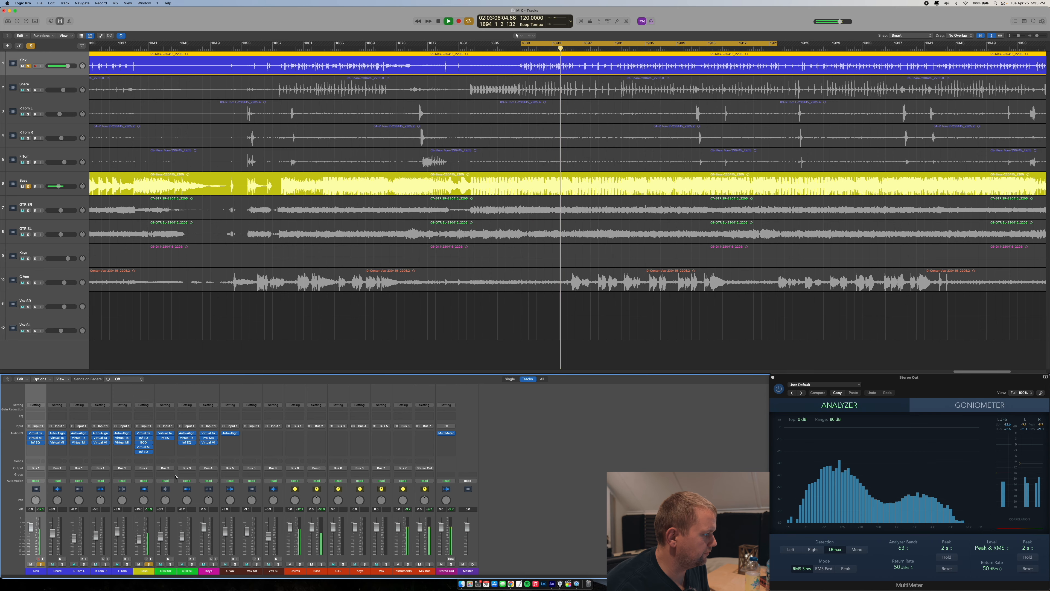
{"action": "left_click", "coordinate": [144, 447]}
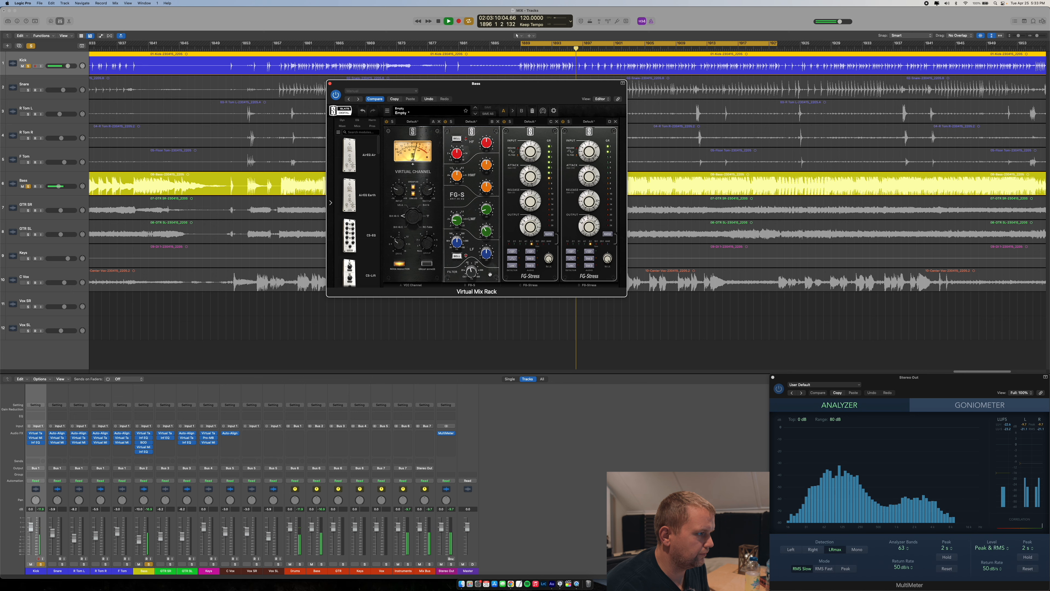
{"action": "mouse_move", "coordinate": [472, 275]}
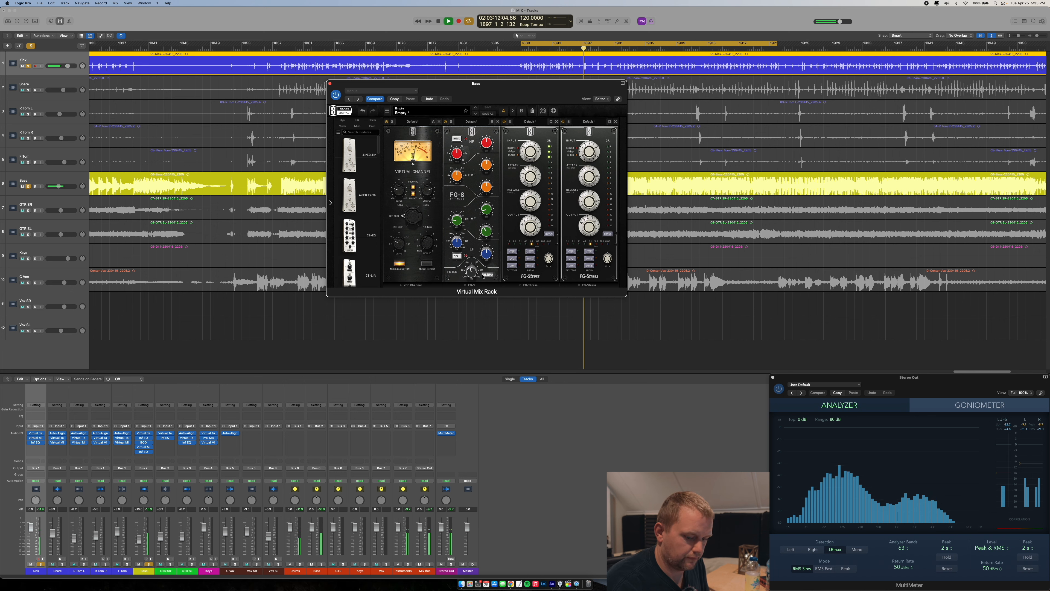
{"action": "type", "text": "60"}
{"action": "key", "text": "Return"}
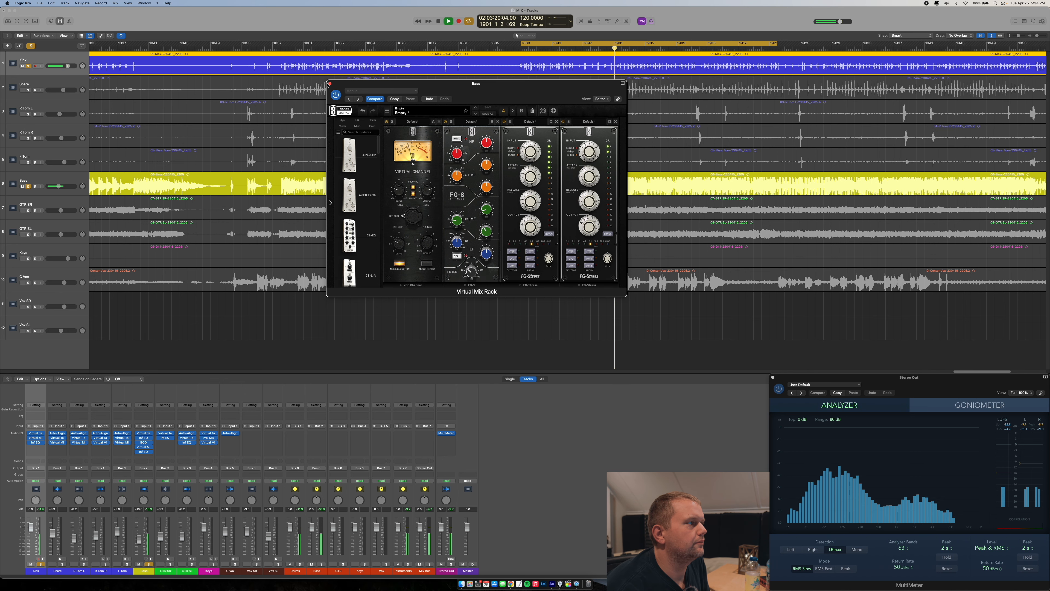
{"action": "left_click", "coordinate": [329, 83]}
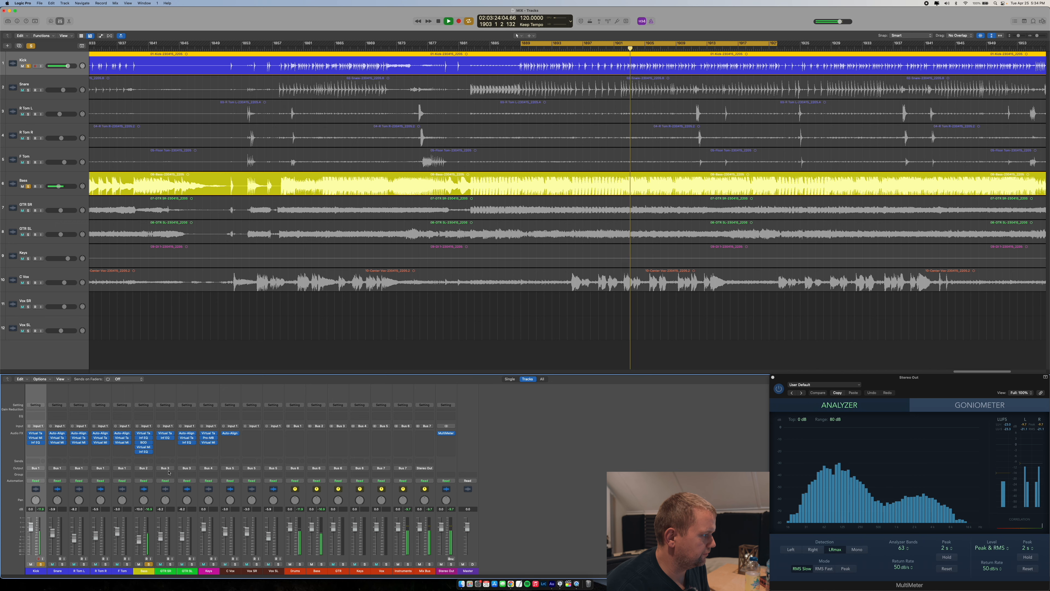
Reopen the Bass channel's Virtual Mix Rack and recheck the FG-S filter against the playback
{"action": "left_click", "coordinate": [144, 447]}
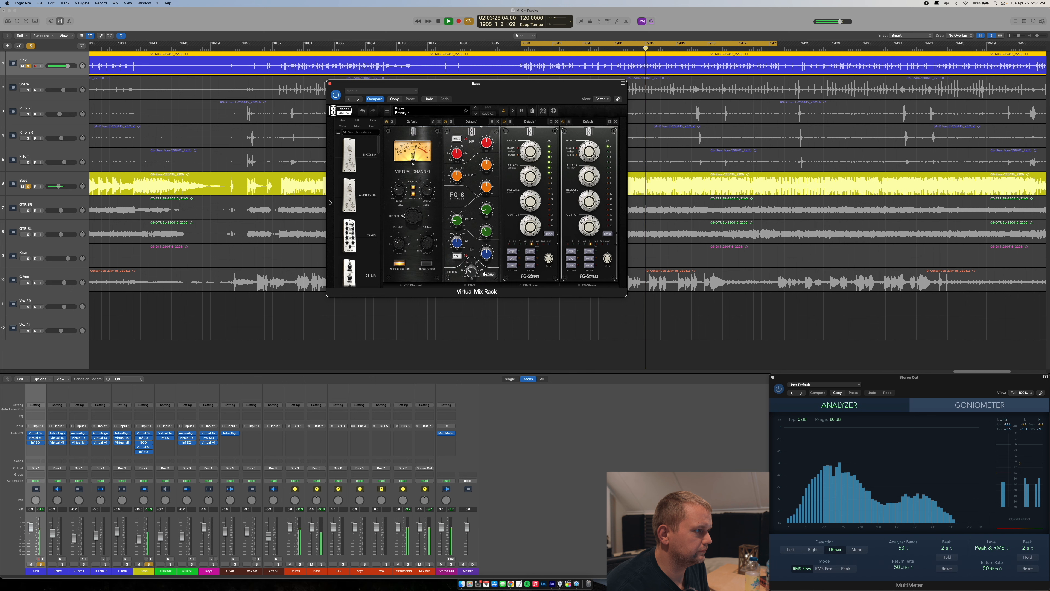
{"action": "scroll", "coordinate": [491, 276], "scroll_direction": "down", "scroll_amount": 3}
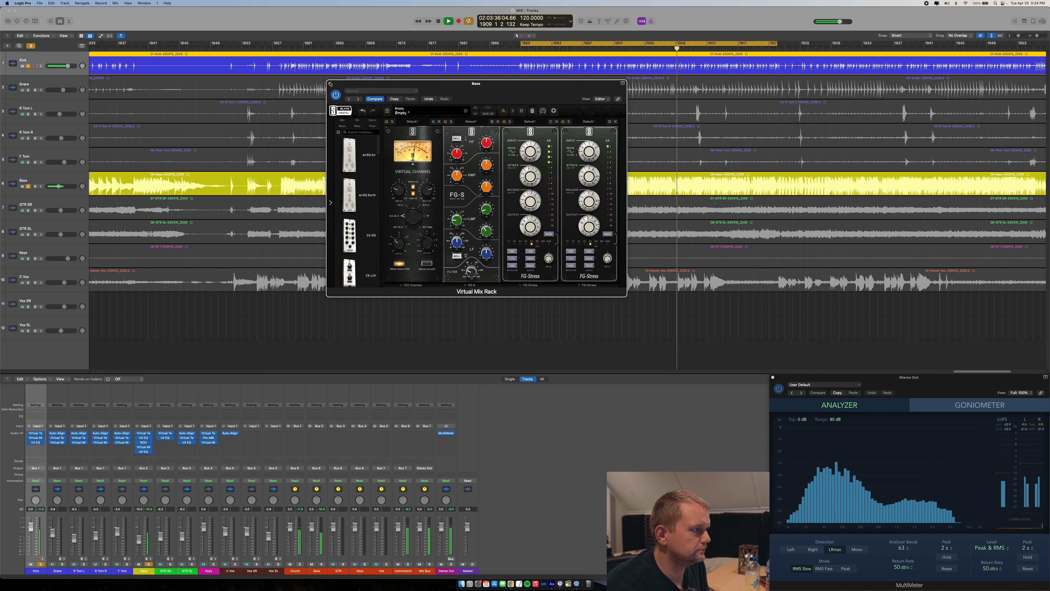
Set the FG-S filter in the Kick channel's Virtual Mix Rack to 40 Hz and stop playback
{"action": "left_click", "coordinate": [329, 84]}
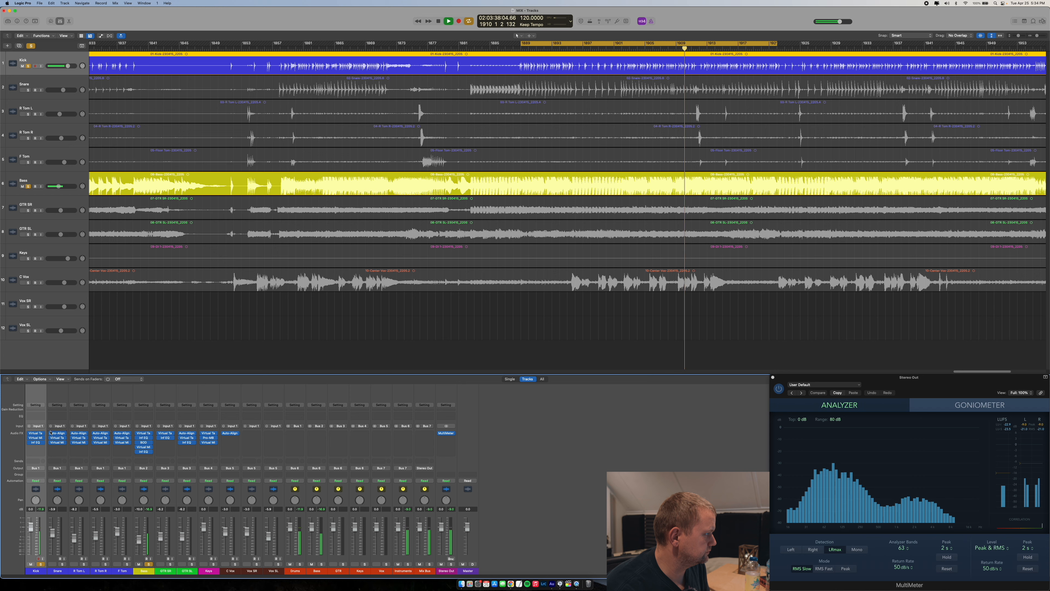
{"action": "left_click", "coordinate": [36, 437]}
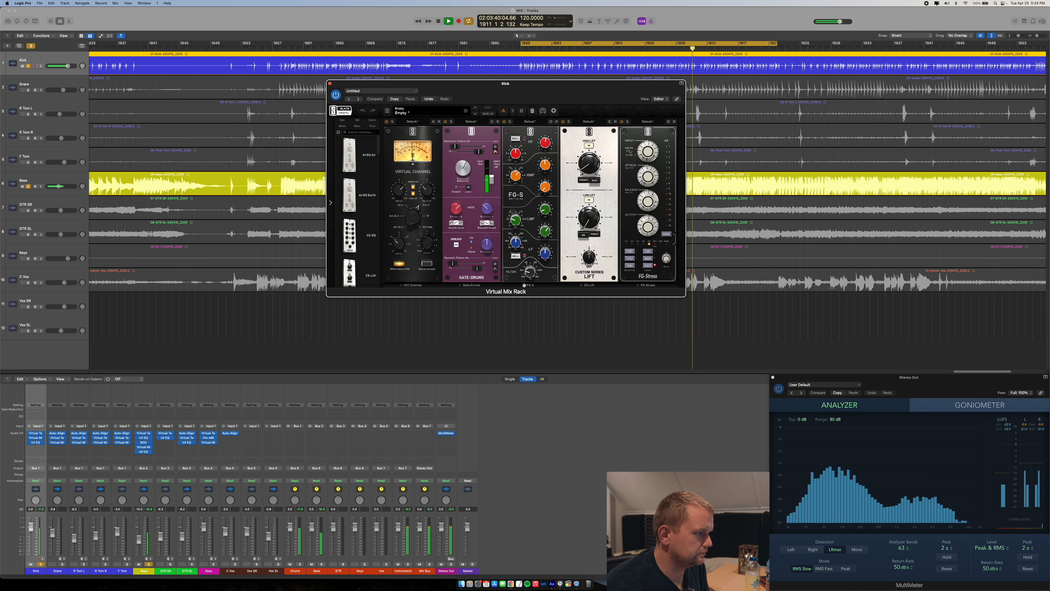
{"action": "type", "text": "40"}
{"action": "key", "text": "Return"}
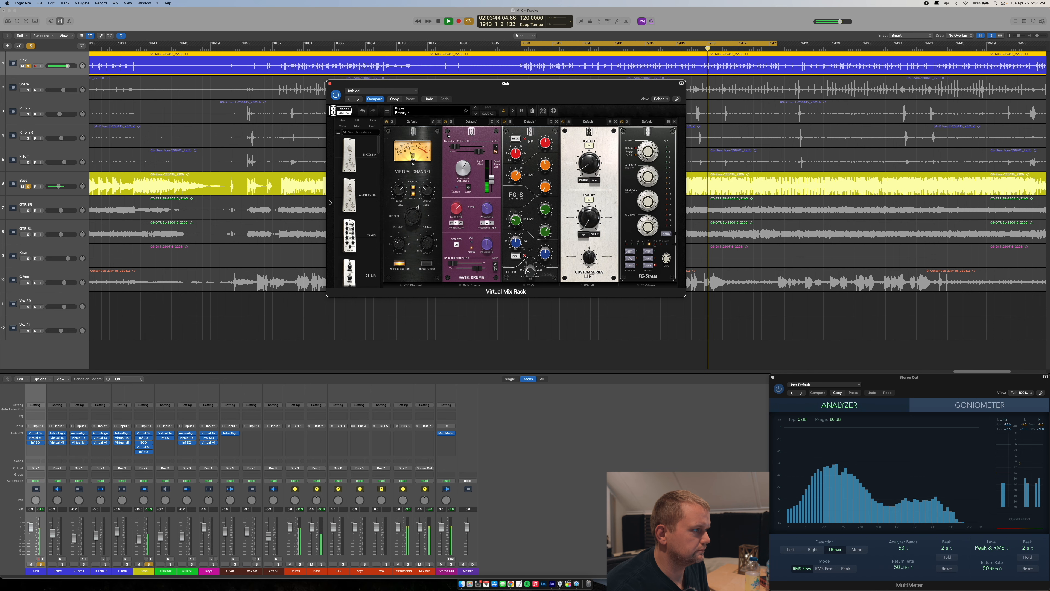
{"action": "left_click", "coordinate": [330, 83]}
{"action": "key", "text": "space"}
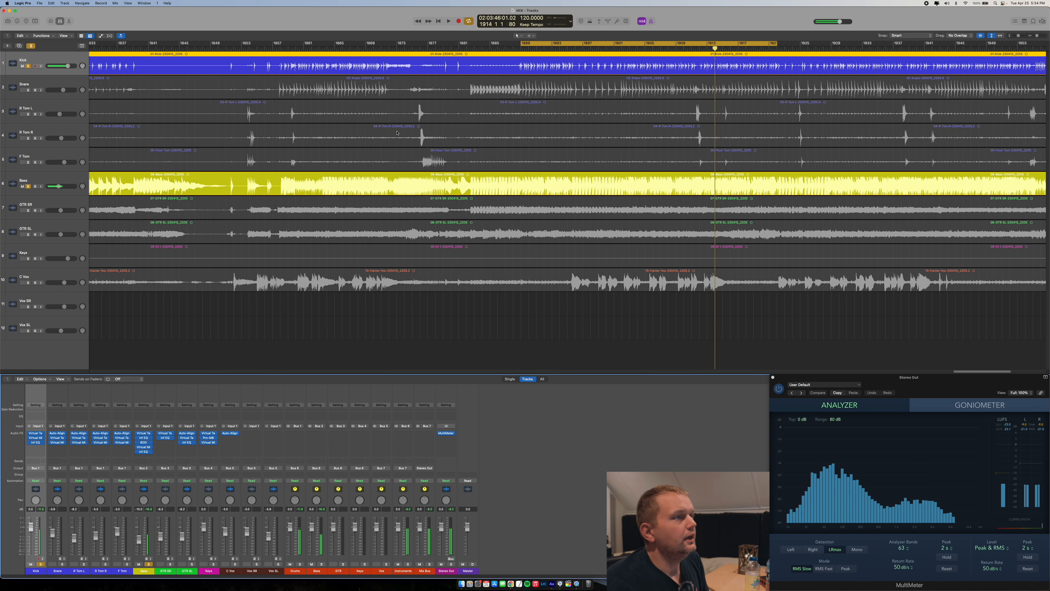
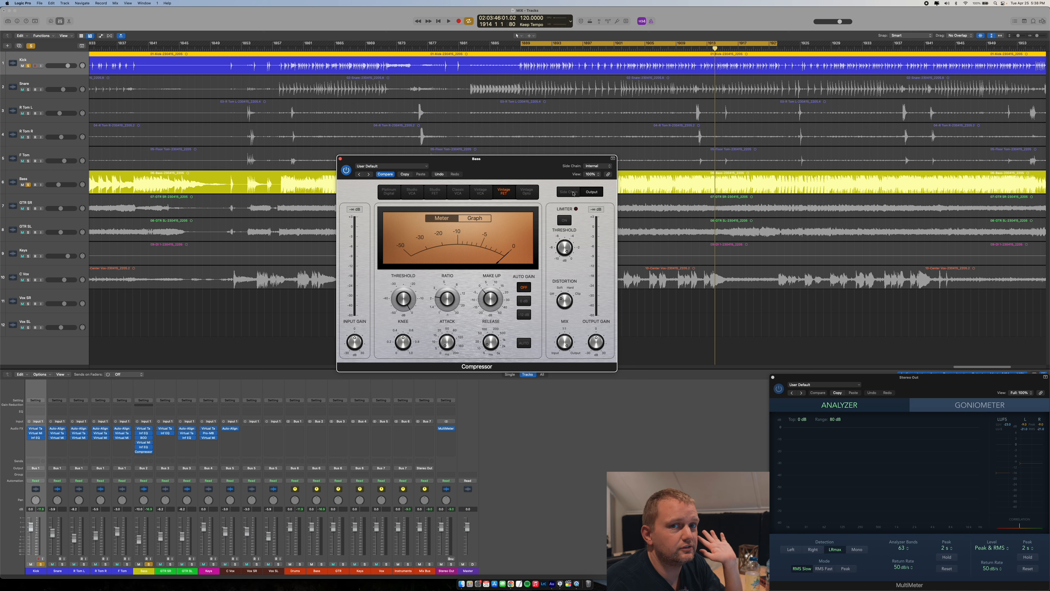
Set the Bass Compressor's side chain to Audio 1 and lower its threshold to about -8.5 dB during playback
{"action": "left_click", "coordinate": [603, 167]}
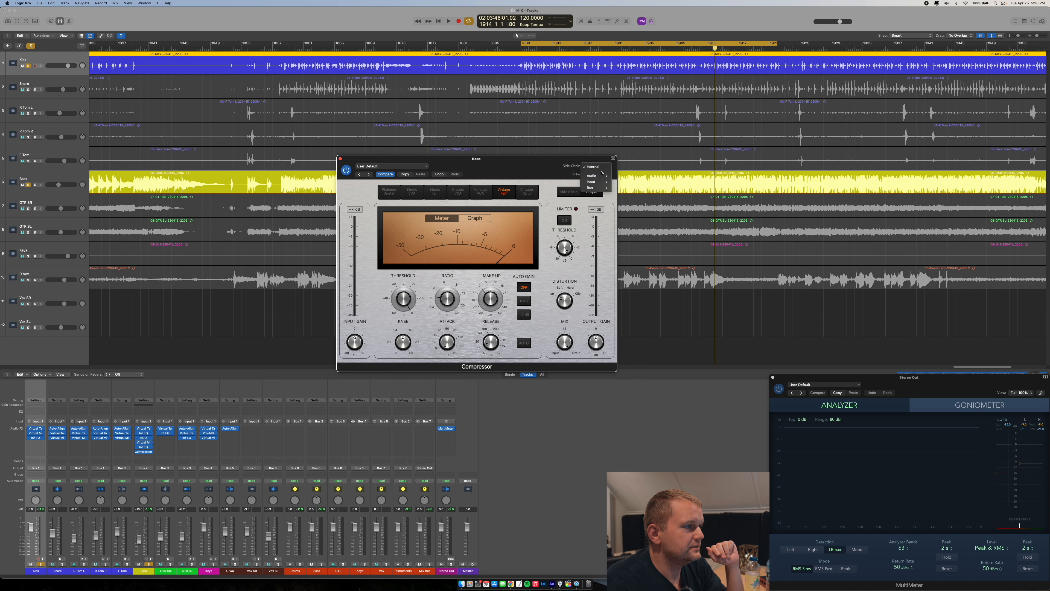
{"action": "mouse_move", "coordinate": [601, 176]}
{"action": "left_click", "coordinate": [618, 175]}
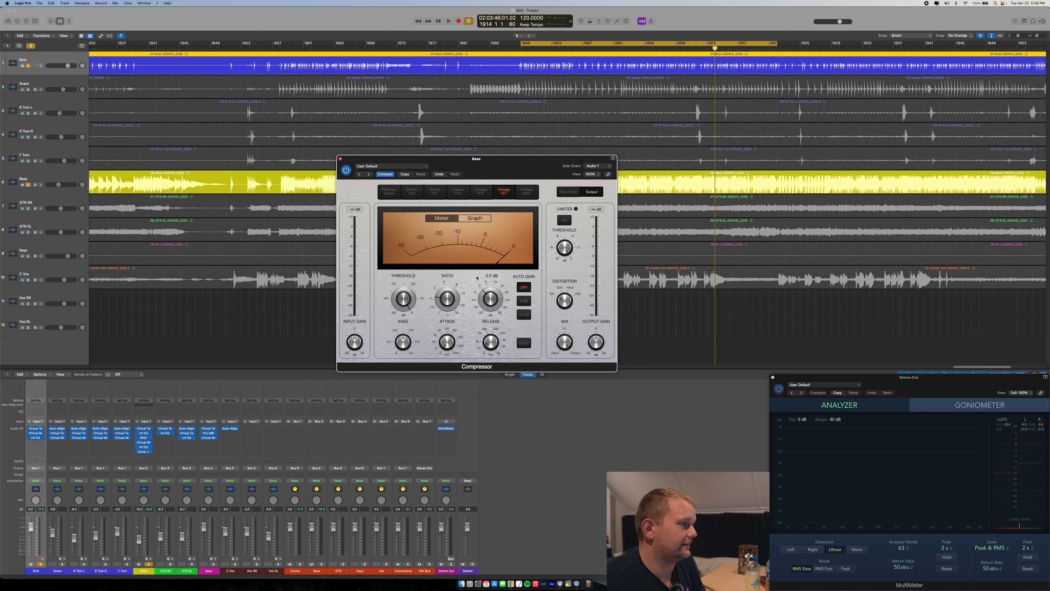
{"action": "key", "text": "space"}
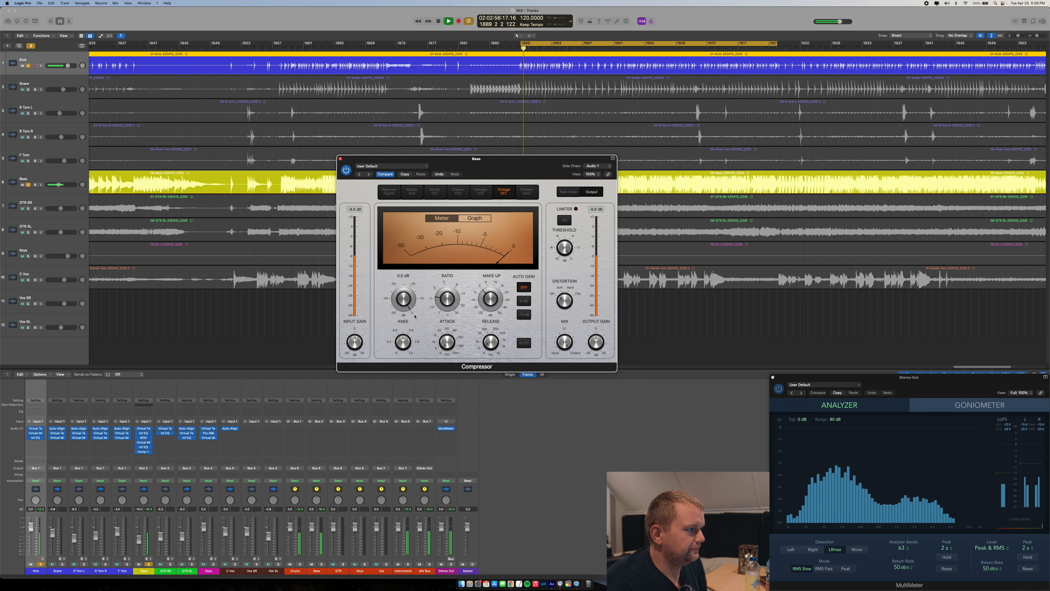
{"action": "left_click_drag", "start_coordinate": [401, 294], "coordinate": [399, 299]}
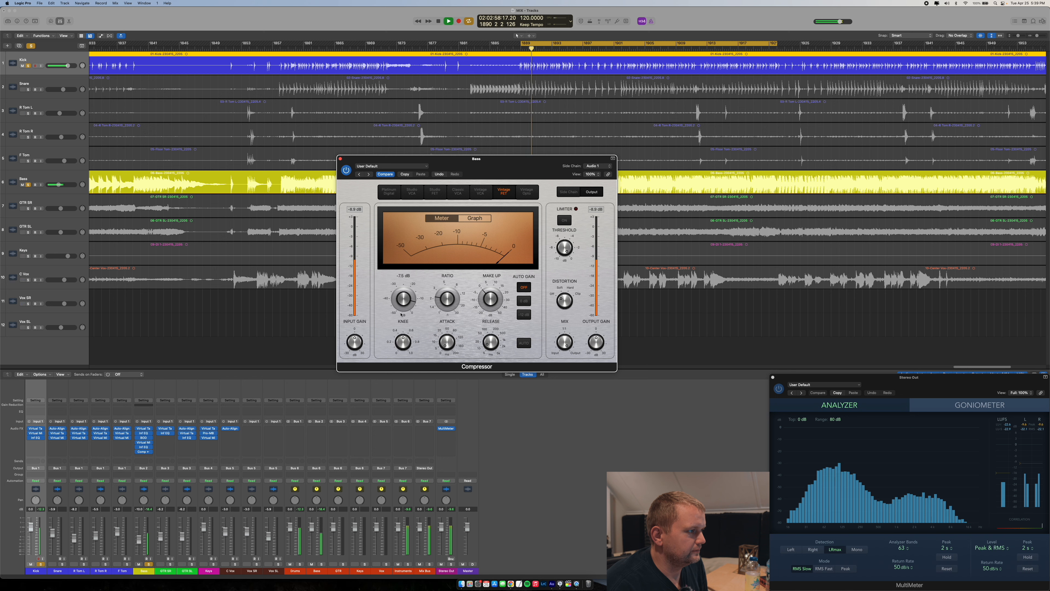
{"action": "key", "text": "space"}
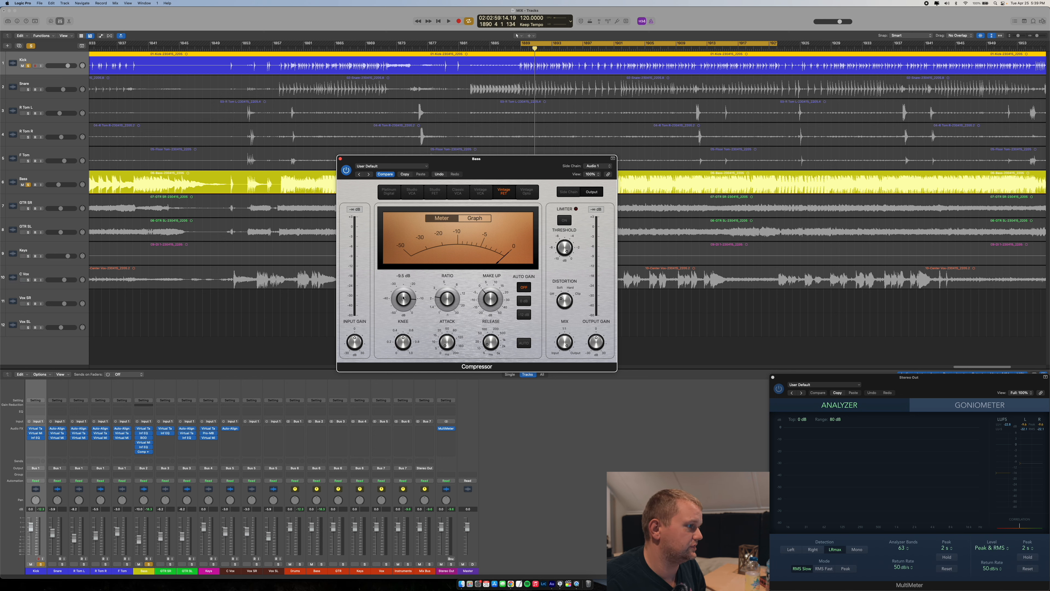
{"action": "key", "text": "space"}
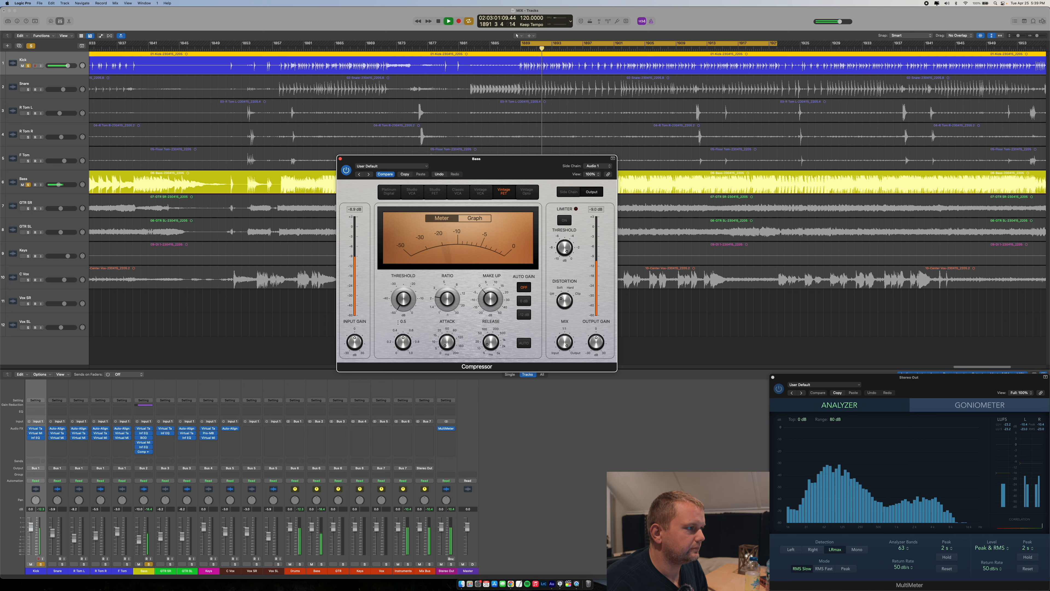
{"action": "key", "text": "space"}
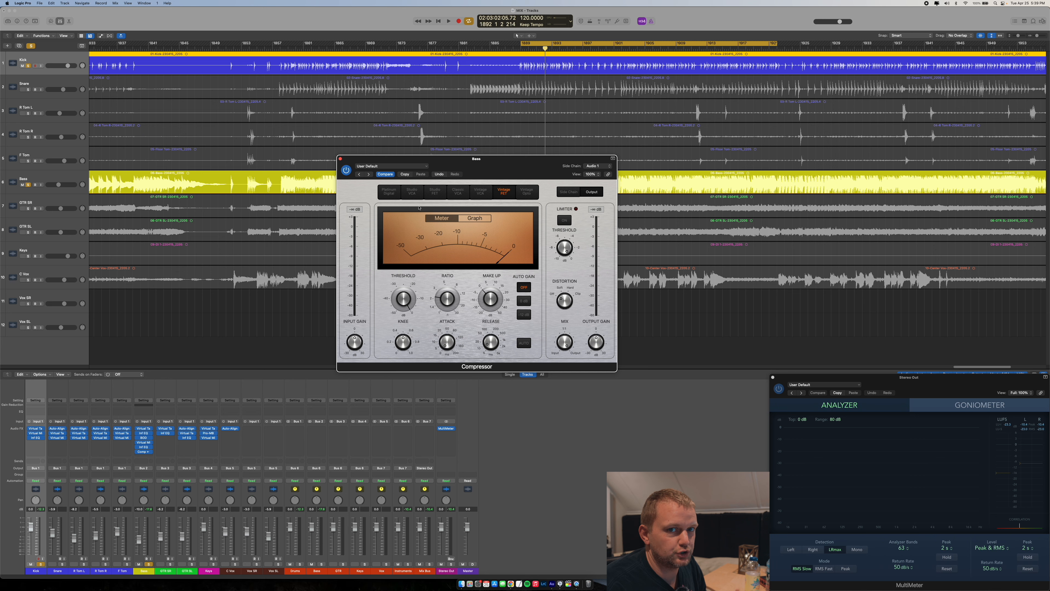
Readjust the Bass Compressor's threshold against the looped section, audition an earlier part of the song, and close the plug-in
{"action": "key", "text": "space"}
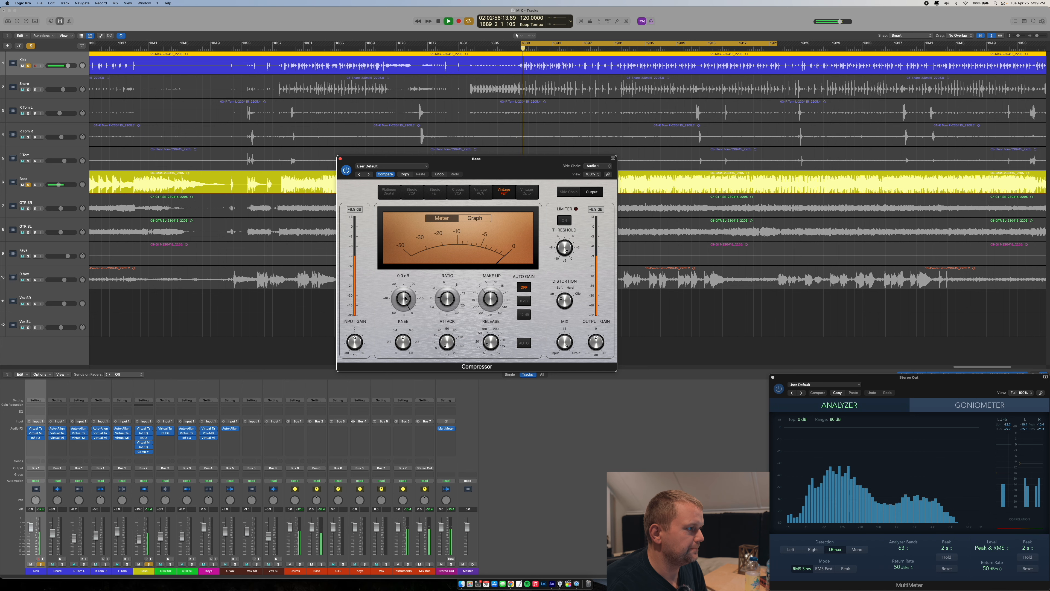
{"action": "left_click_drag", "start_coordinate": [403, 314], "coordinate": [402, 321]}
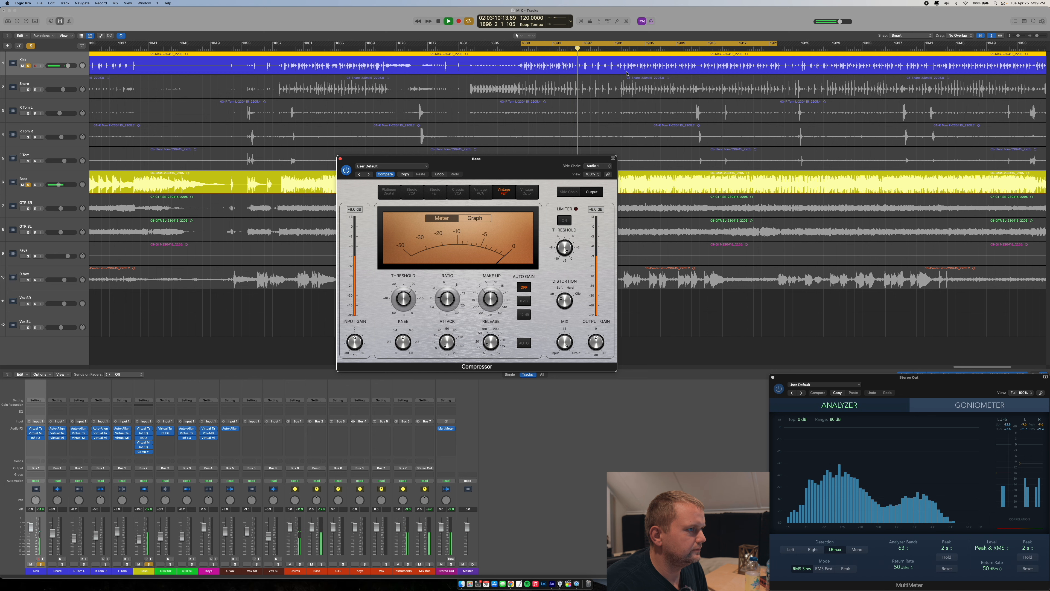
{"action": "left_click", "coordinate": [372, 49]}
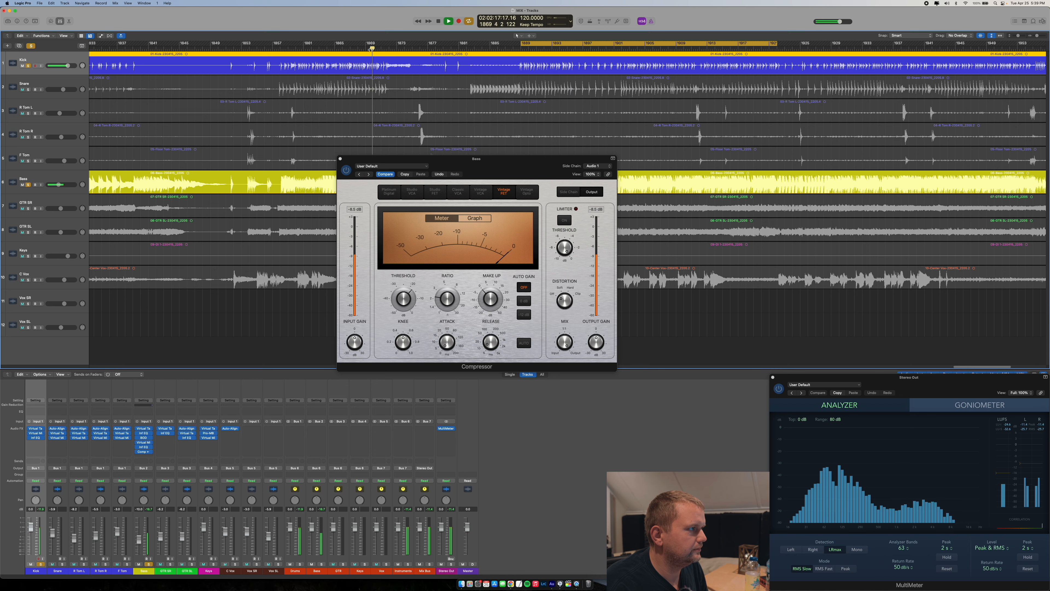
{"action": "left_click", "coordinate": [340, 159]}
{"action": "key", "text": "space"}
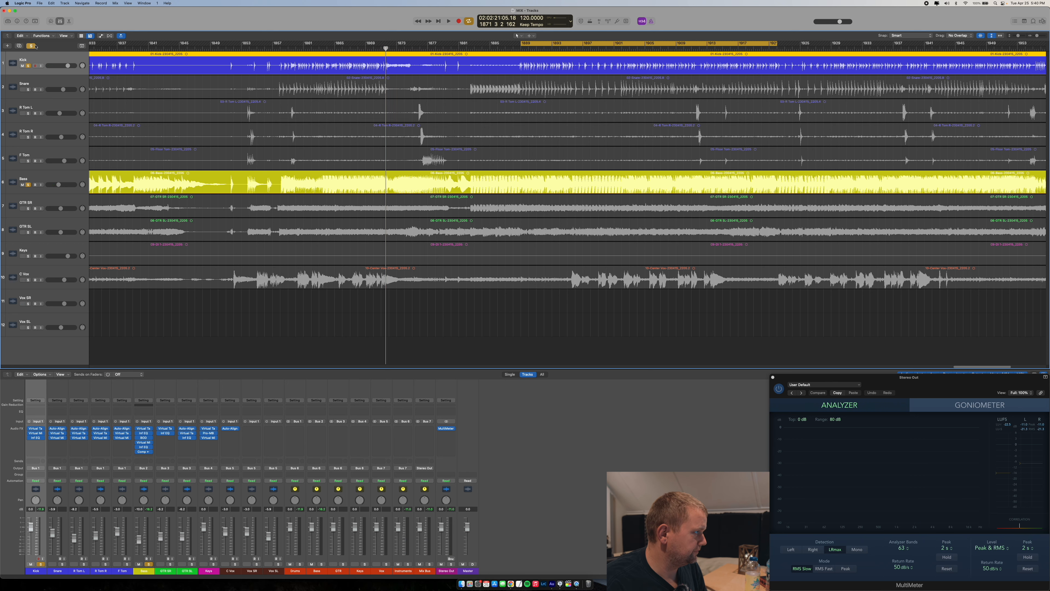
Clear all solos and play the full mix with the center vocal channel and the Vox bus muted
{"action": "left_click", "coordinate": [32, 46]}
{"action": "key", "text": "space"}
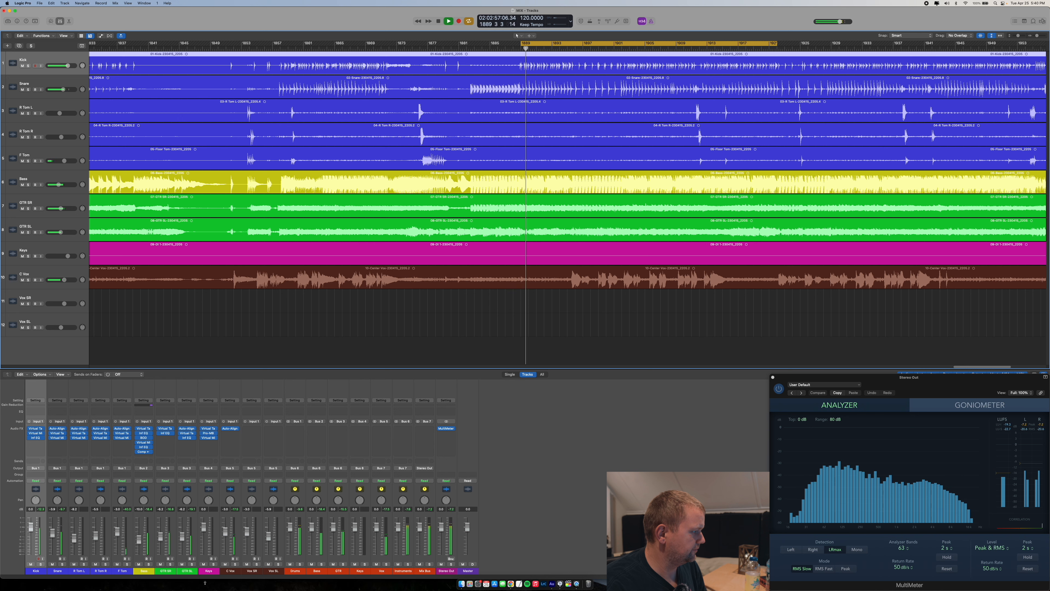
{"action": "left_click", "coordinate": [225, 564]}
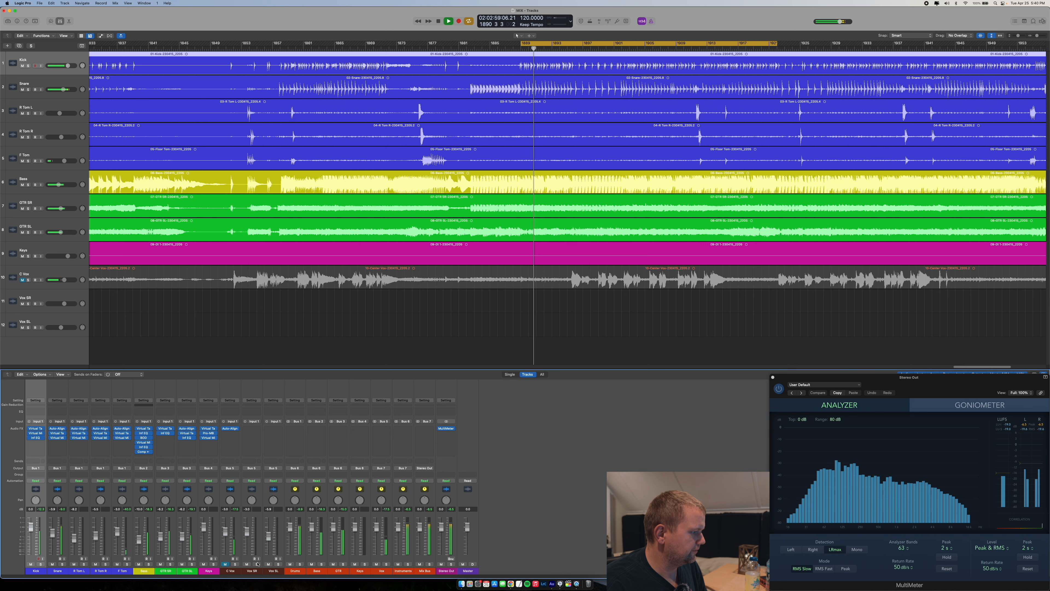
{"action": "left_click", "coordinate": [376, 564]}
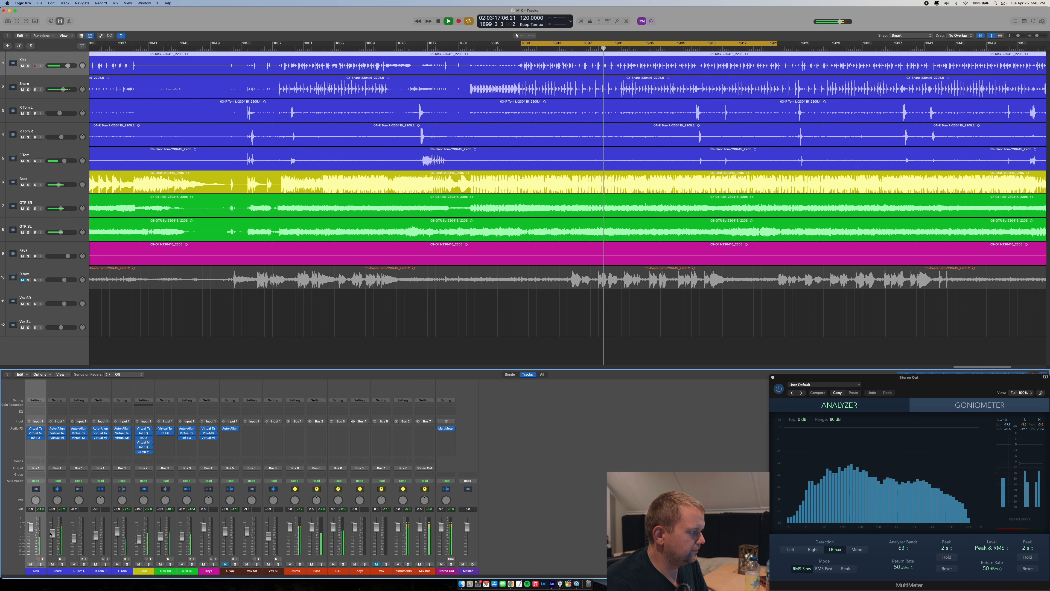
Review the Snare channel's Virtual Mix Rack against the full band playback, and stop playback
{"action": "left_click", "coordinate": [57, 437]}
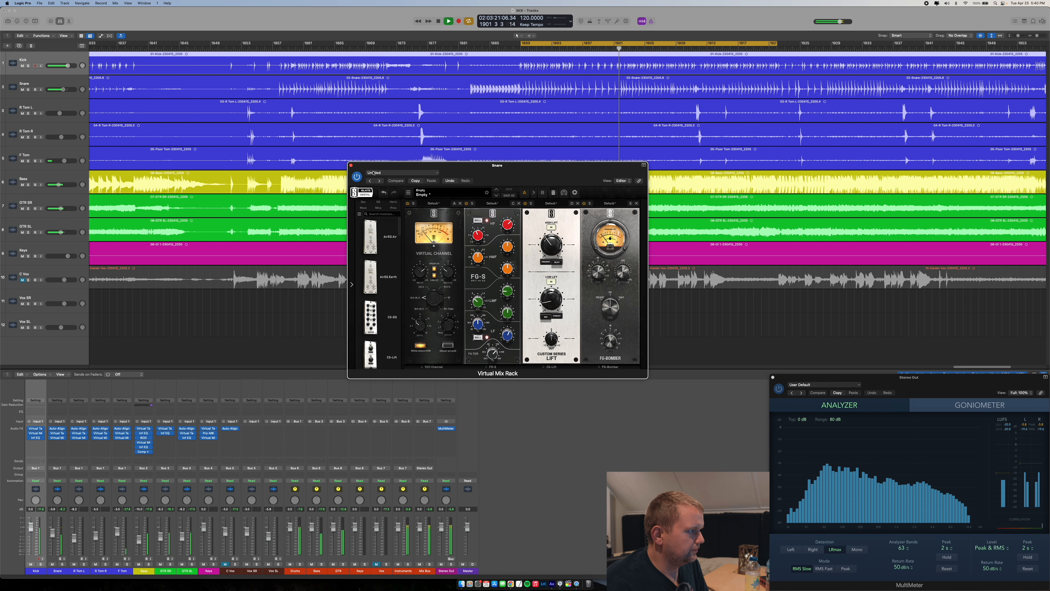
{"action": "left_click", "coordinate": [351, 165]}
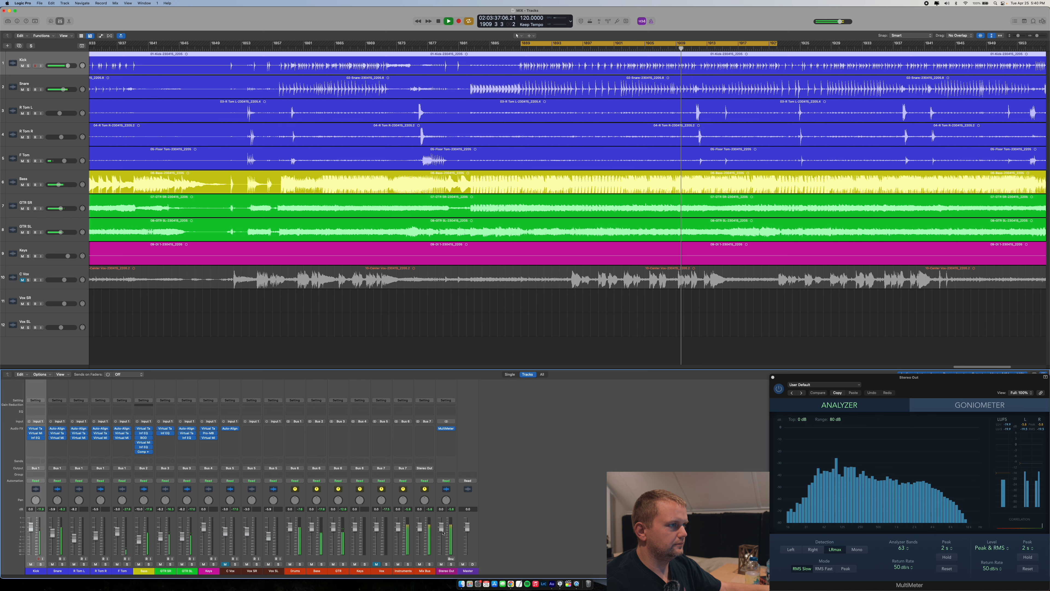
{"action": "key", "text": "space"}
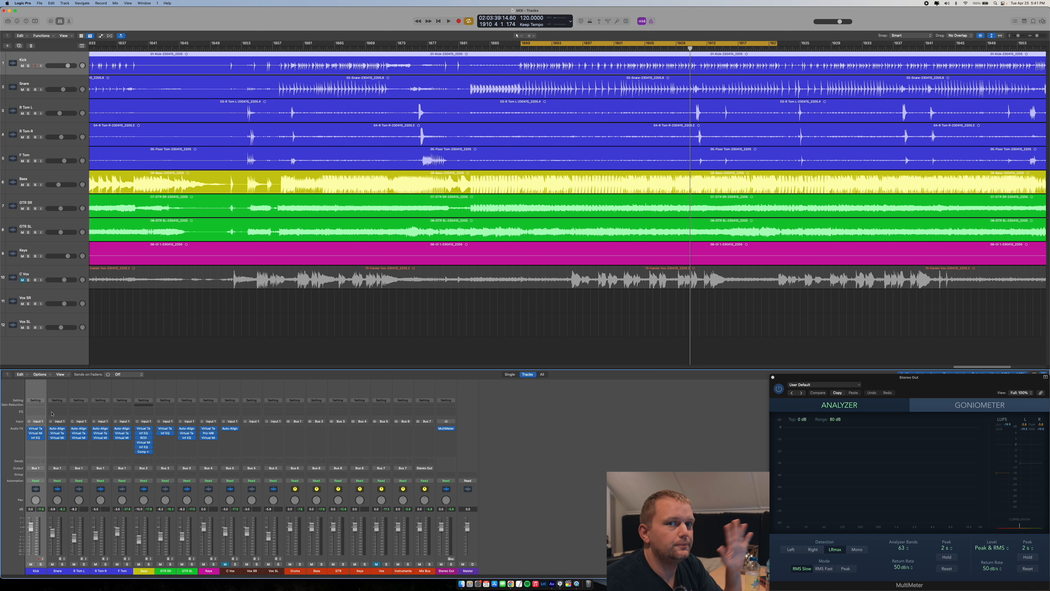
Insert a mono Pro-MB on the Snare channel and add a band at the high end of the spectrum
{"action": "left_click", "coordinate": [59, 440]}
{"action": "mouse_move", "coordinate": [85, 480]}
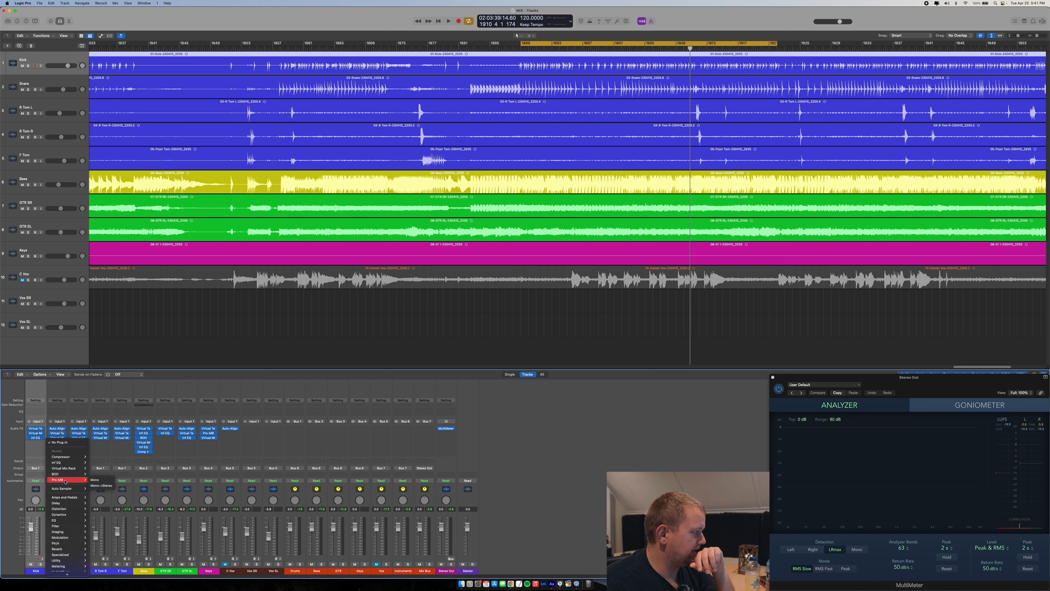
{"action": "left_click", "coordinate": [94, 481]}
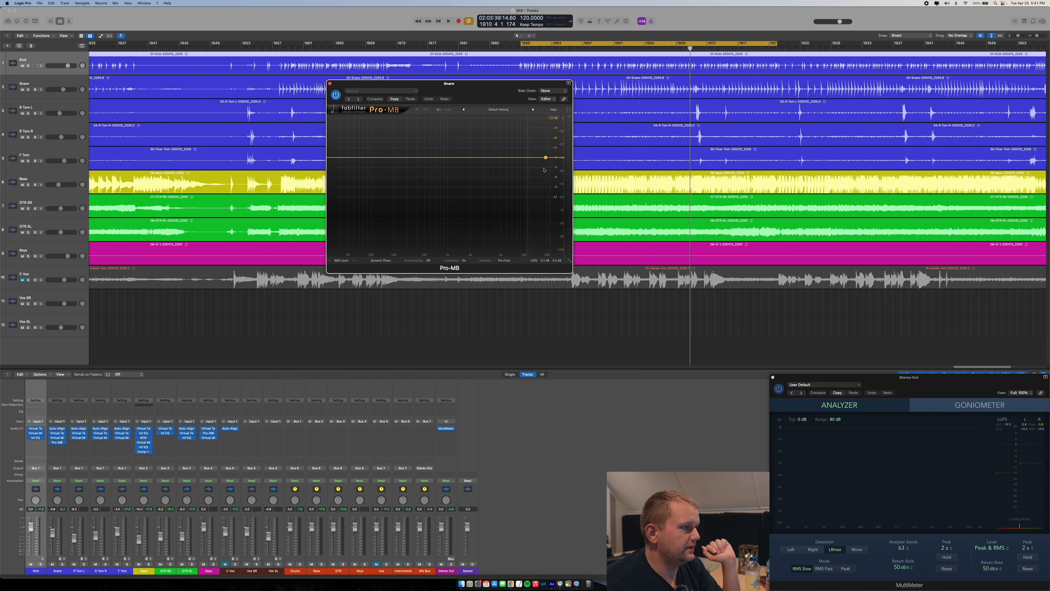
{"action": "left_click", "coordinate": [546, 158]}
{"action": "key", "text": "space"}
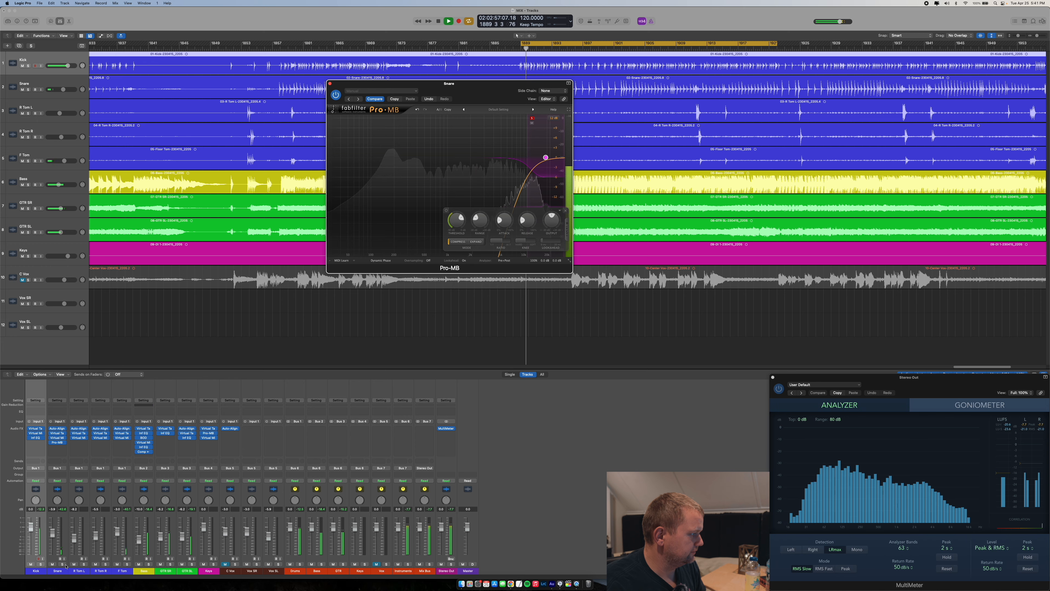
Solo the Snare, extend its Pro-MB high band to lower frequencies, and set the band to Expand with a deeper range
{"action": "key", "text": "s"}
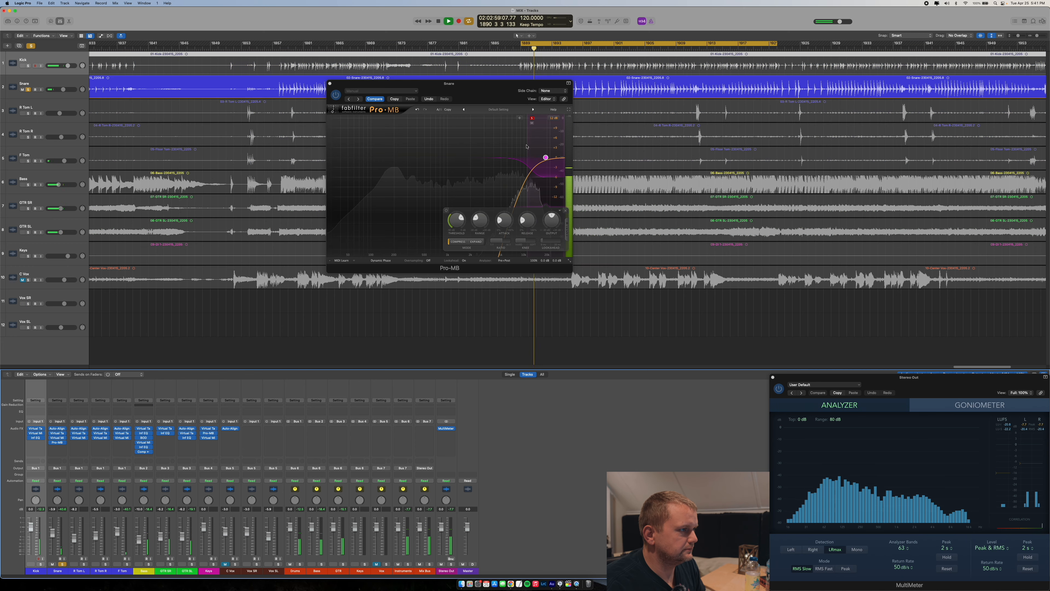
{"action": "left_click_drag", "start_coordinate": [520, 141], "coordinate": [510, 137]}
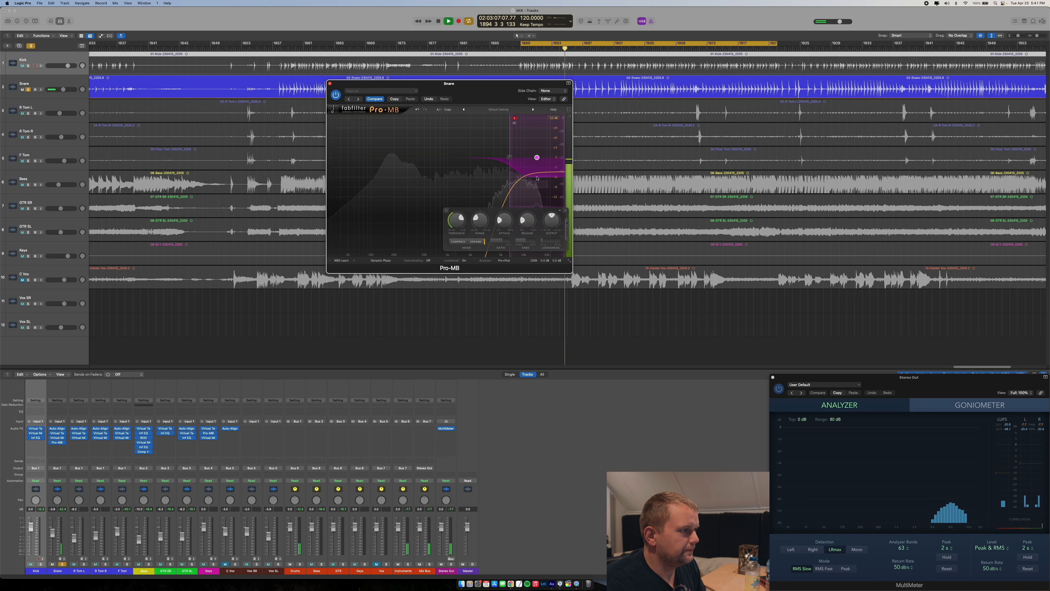
{"action": "left_click_drag", "start_coordinate": [508, 178], "coordinate": [541, 227]}
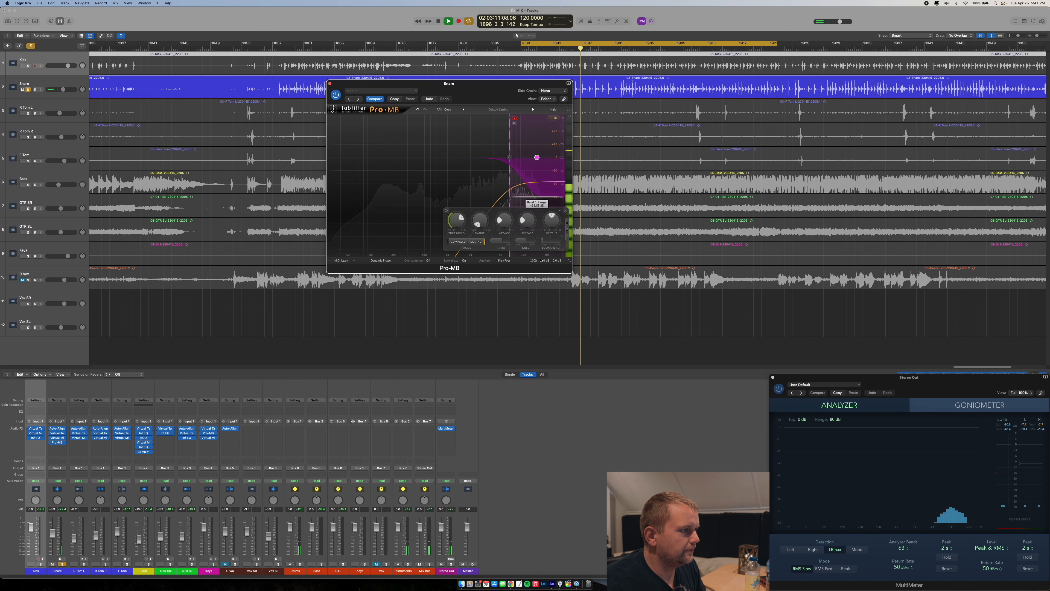
{"action": "left_click", "coordinate": [475, 241]}
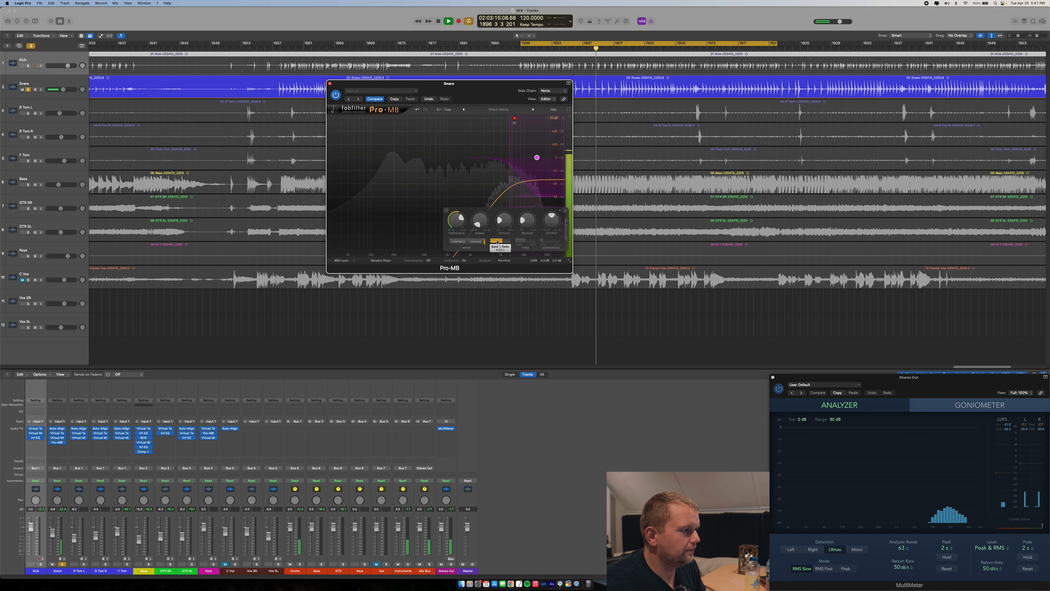
Fine-tune the range, release and threshold of the Snare's Pro-MB band, and compare the sound with the plug-in bypassed
{"action": "left_click_drag", "start_coordinate": [523, 242], "coordinate": [530, 244]}
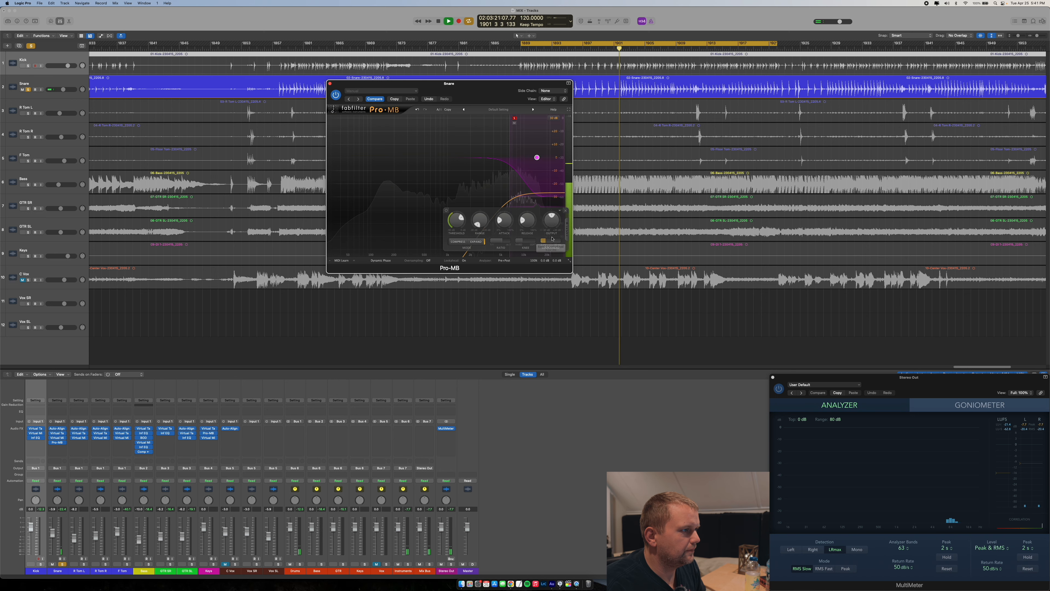
{"action": "left_click_drag", "start_coordinate": [480, 224], "coordinate": [485, 224]}
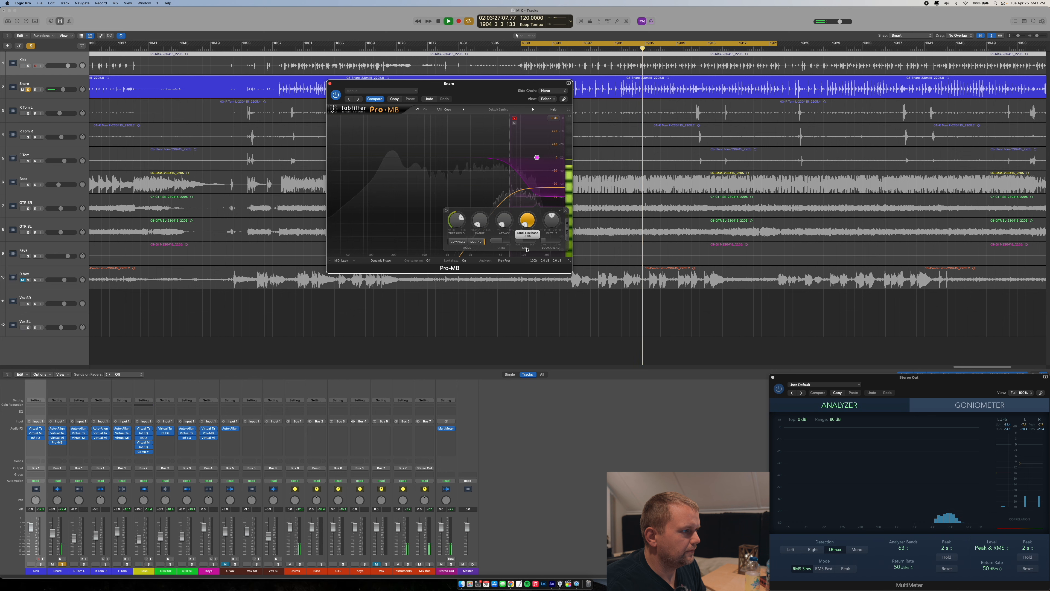
{"action": "left_click_drag", "start_coordinate": [526, 233], "coordinate": [523, 223]}
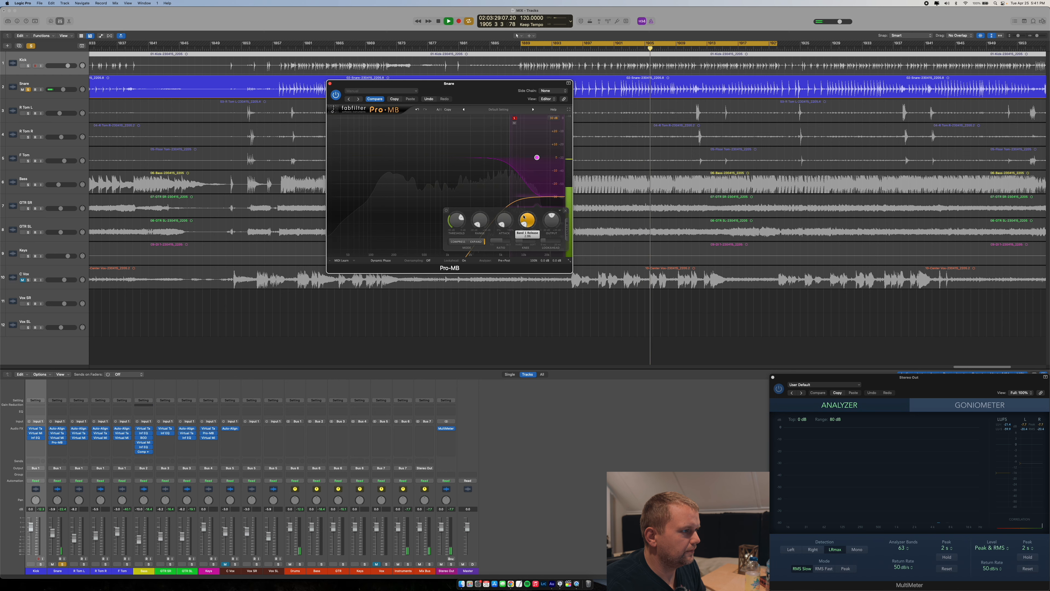
{"action": "left_click_drag", "start_coordinate": [457, 219], "coordinate": [462, 177]}
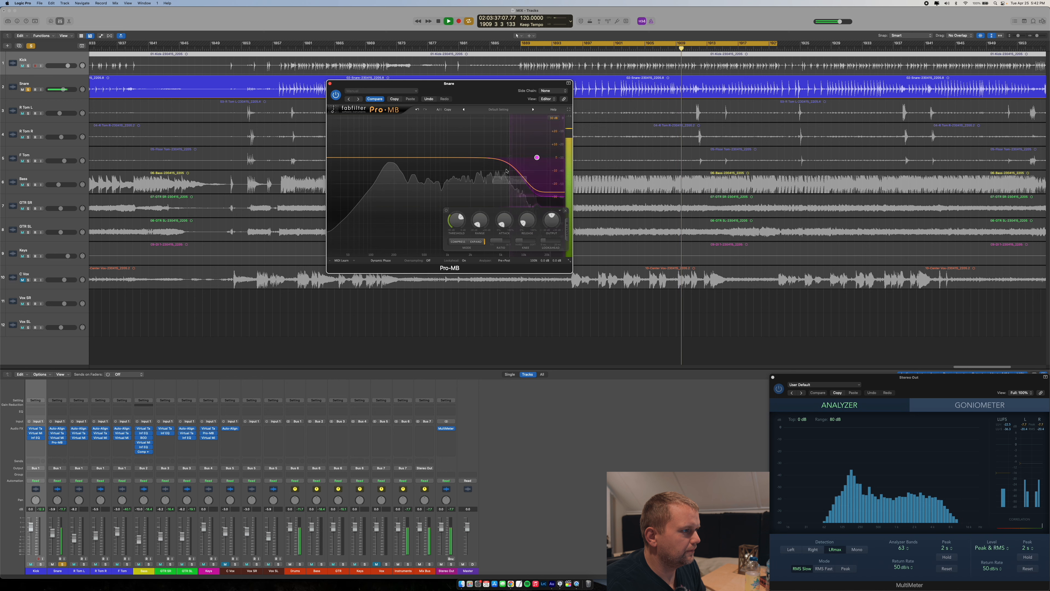
{"action": "left_click", "coordinate": [336, 96]}
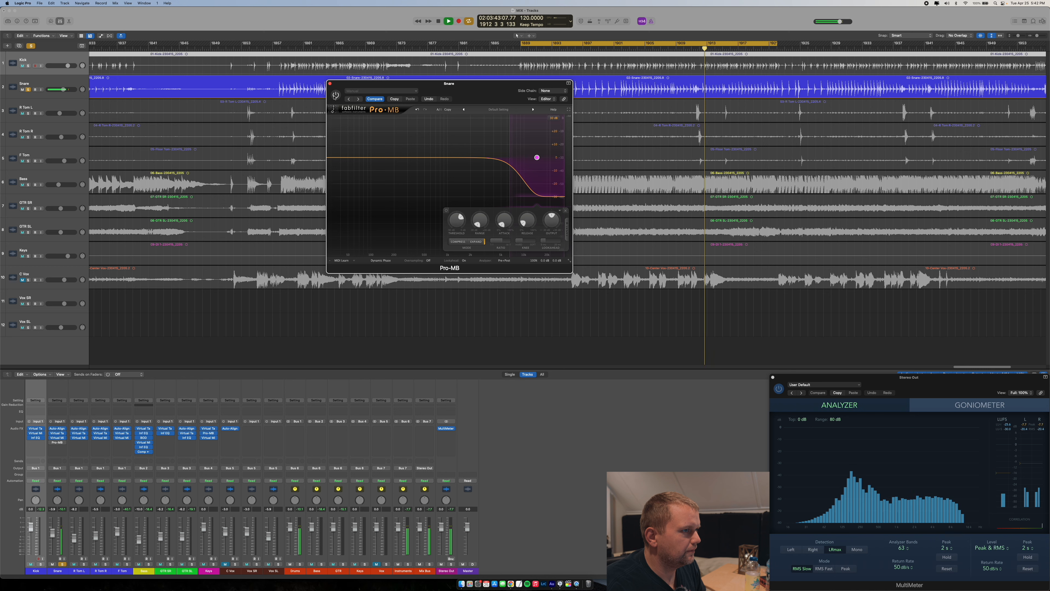
{"action": "left_click", "coordinate": [336, 95]}
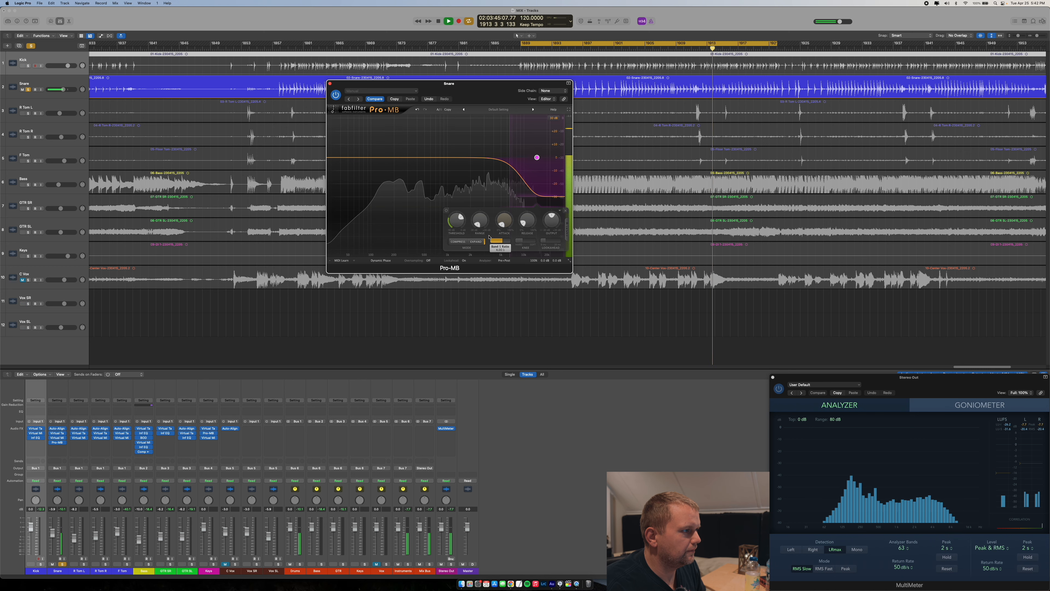
Refine the range, release and threshold of the Snare's Pro-MB band, reset its output level to 0 dB, and stop playback
{"action": "mouse_move", "coordinate": [480, 222]}
{"action": "left_mouse_down"}
{"action": "mouse_move", "coordinate": [479, 209]}
{"action": "mouse_move", "coordinate": [480, 222]}
{"action": "left_mouse_up"}
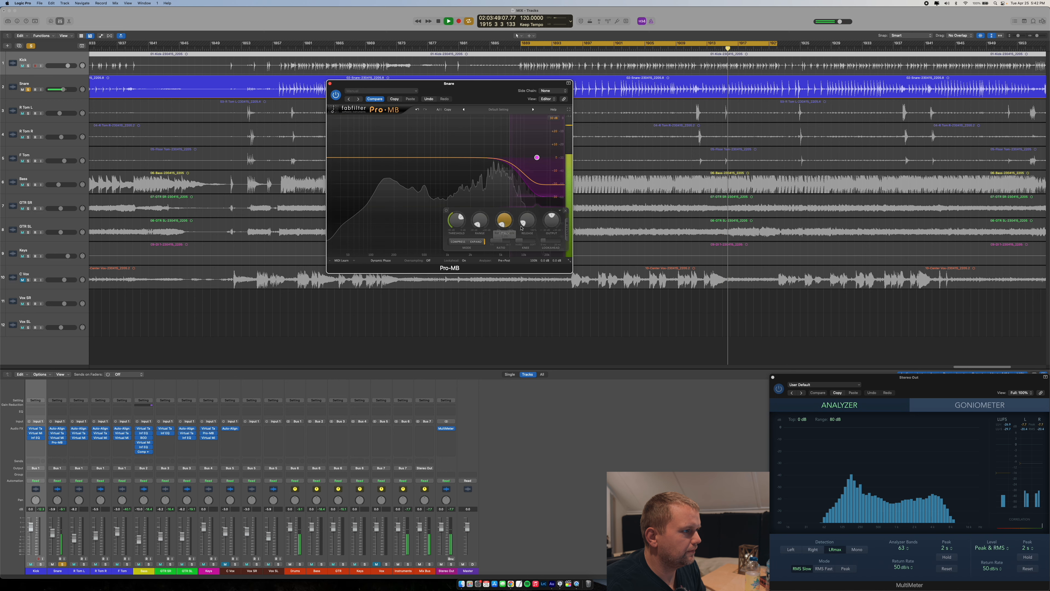
{"action": "left_click_drag", "start_coordinate": [556, 219], "coordinate": [560, 192]}
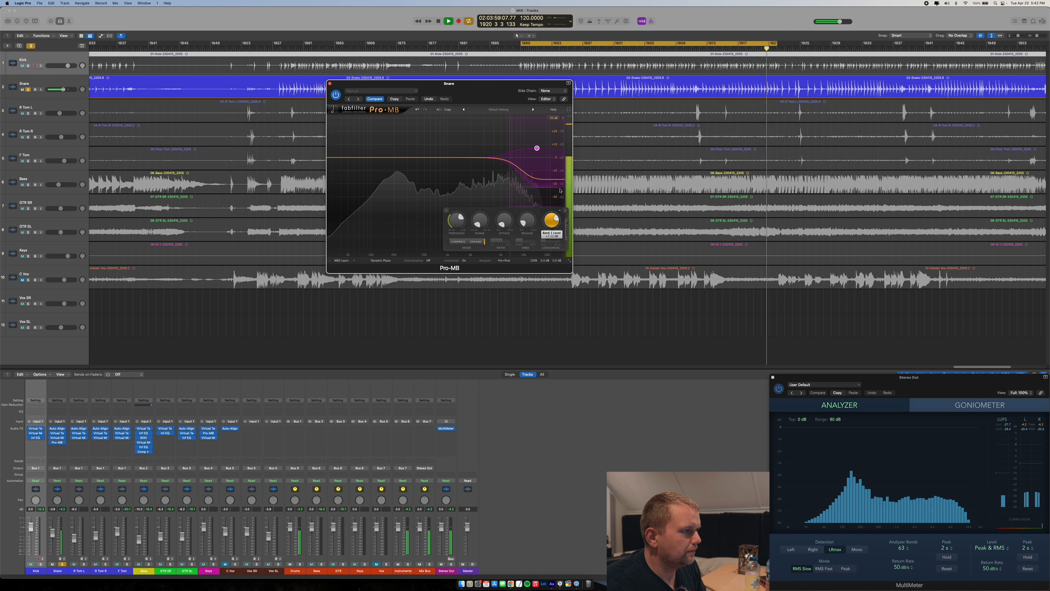
{"action": "double_click", "coordinate": [552, 220]}
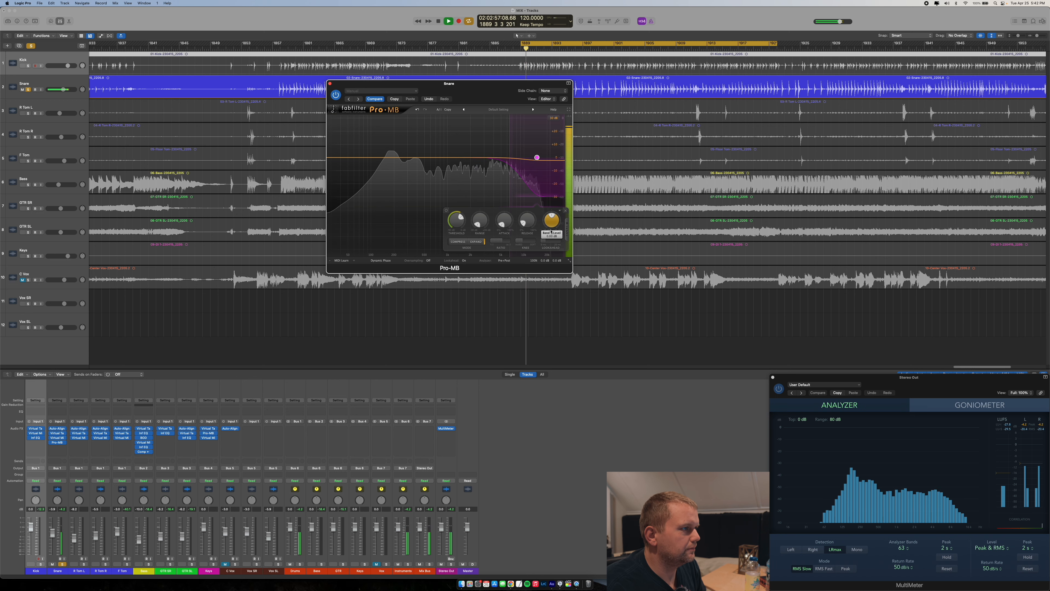
{"action": "mouse_move", "coordinate": [479, 219]}
{"action": "left_mouse_down"}
{"action": "mouse_move", "coordinate": [481, 204]}
{"action": "mouse_move", "coordinate": [474, 214]}
{"action": "left_mouse_up"}
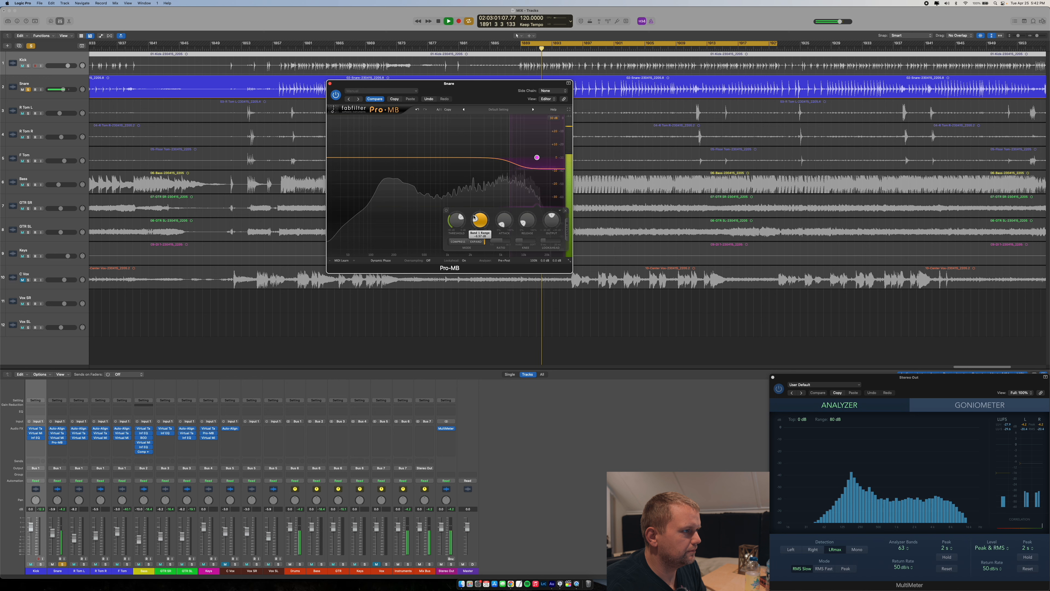
{"action": "left_click_drag", "start_coordinate": [521, 223], "coordinate": [524, 216]}
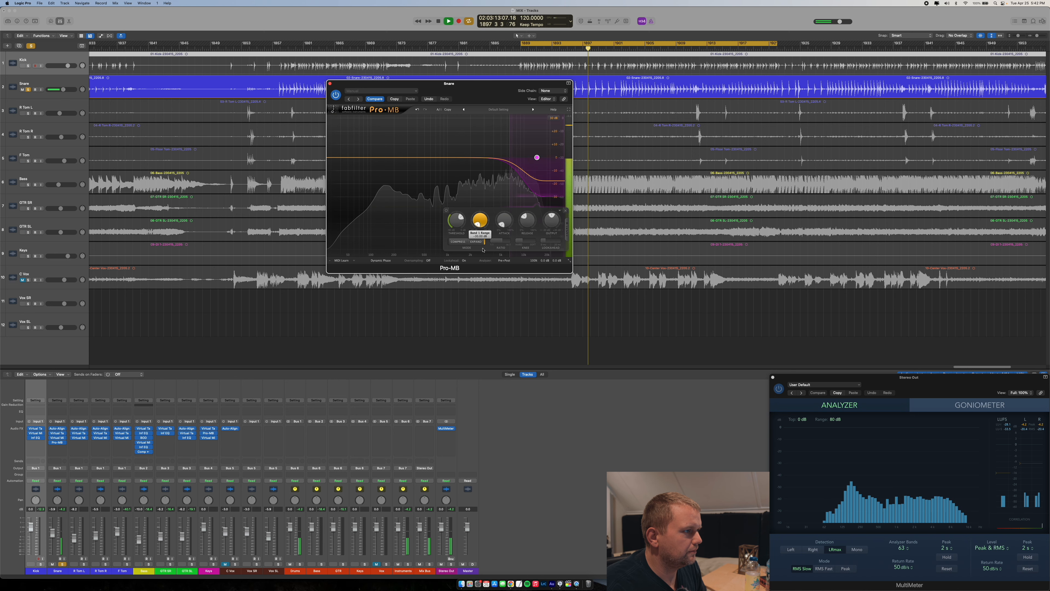
{"action": "mouse_move", "coordinate": [459, 227]}
{"action": "left_mouse_down"}
{"action": "mouse_move", "coordinate": [458, 191]}
{"action": "mouse_move", "coordinate": [456, 233]}
{"action": "mouse_move", "coordinate": [460, 196]}
{"action": "mouse_move", "coordinate": [459, 215]}
{"action": "left_mouse_up"}
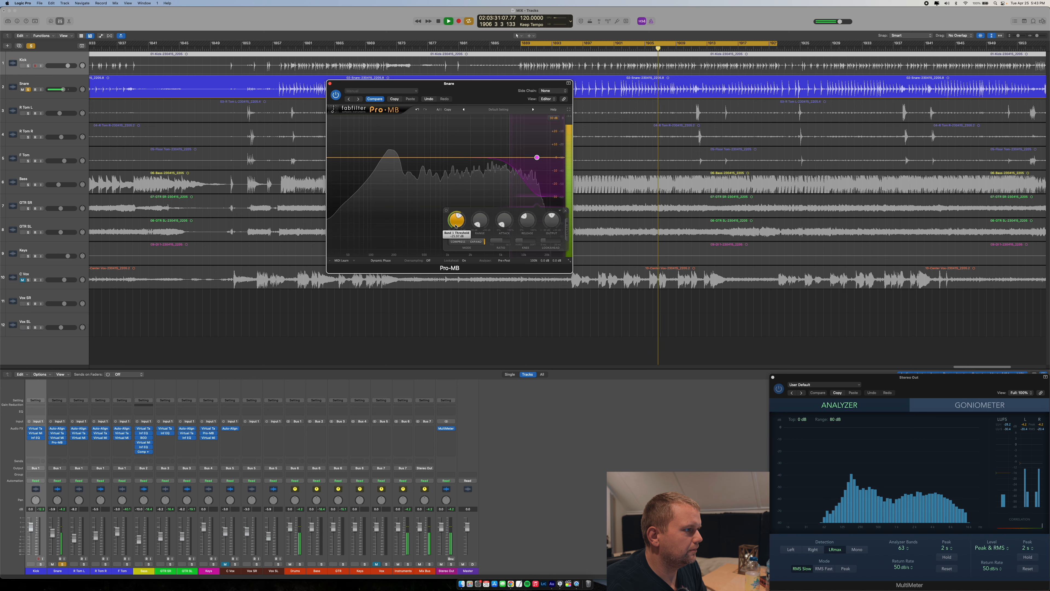
{"action": "key", "text": "space"}
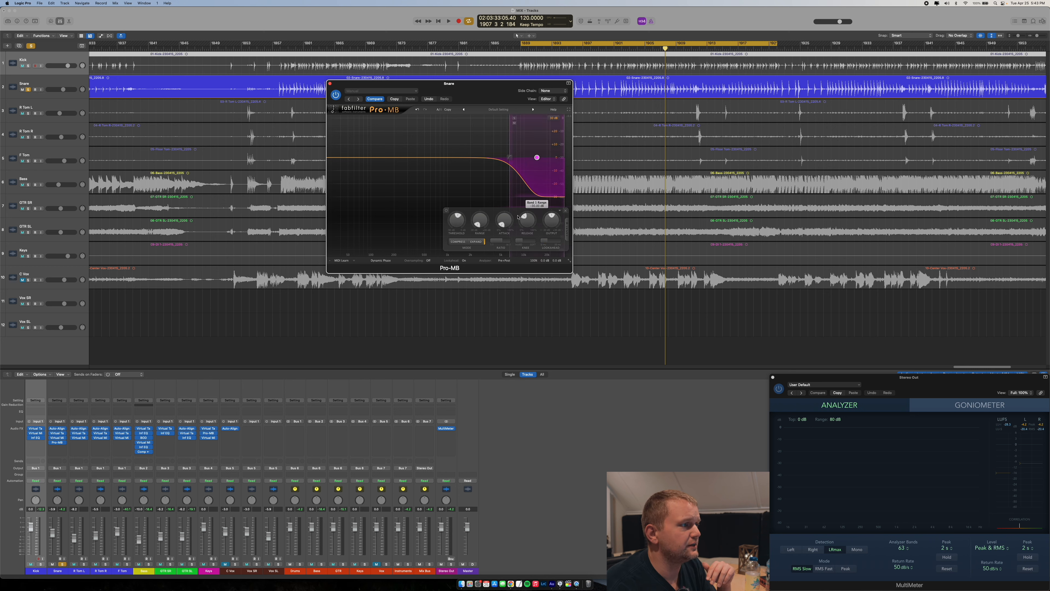
{"action": "mouse_move", "coordinate": [526, 226]}
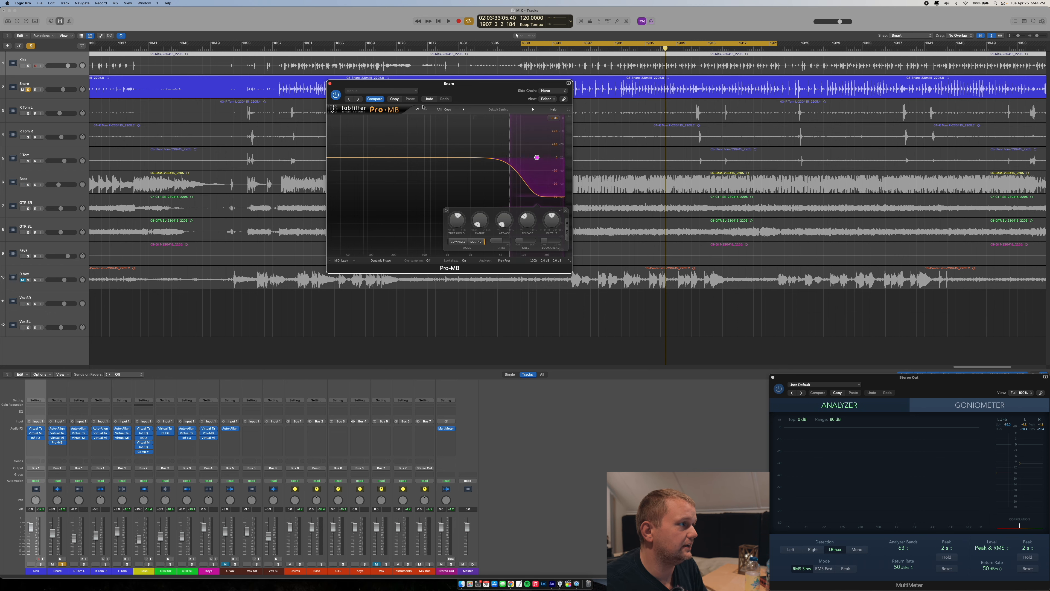
Compare the soloed Snare with Pro-MB bypassed and engaged, starting and stopping playback for each state
{"action": "key", "text": "space"}
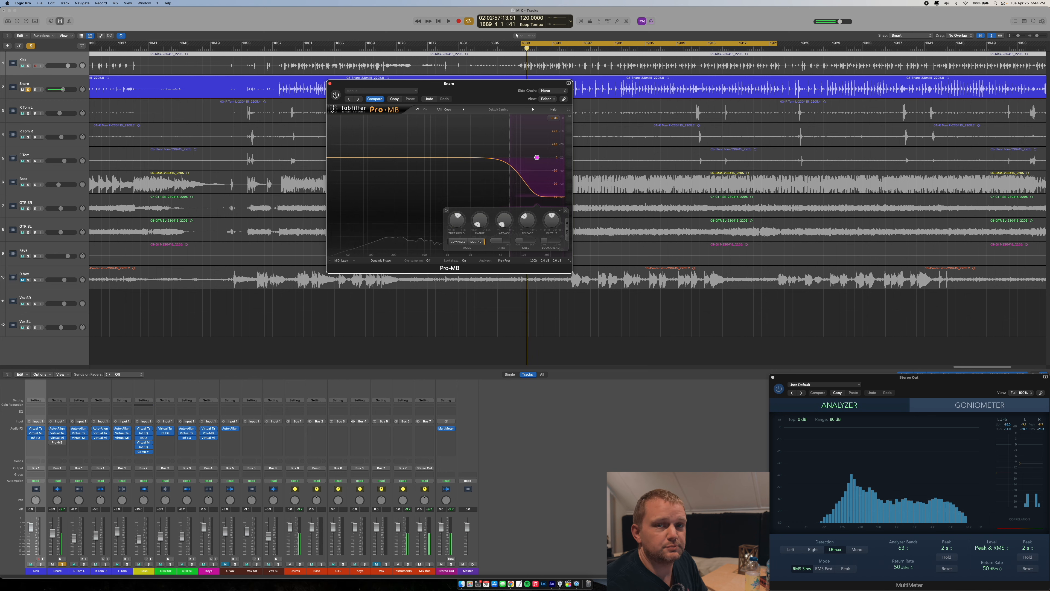
{"action": "key", "text": "space"}
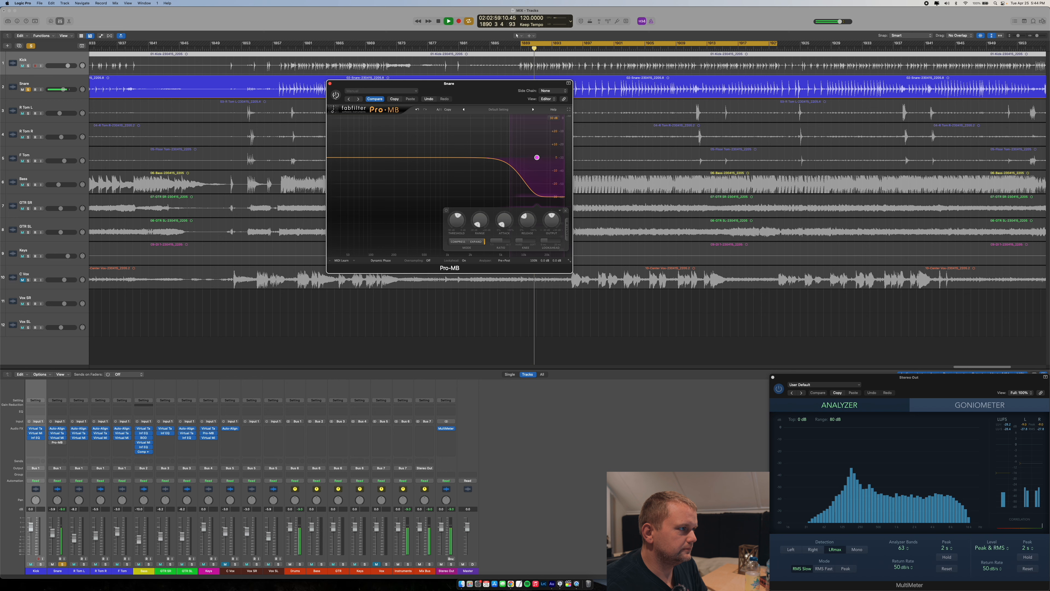
{"action": "key", "text": "space"}
{"action": "left_click", "coordinate": [336, 94]}
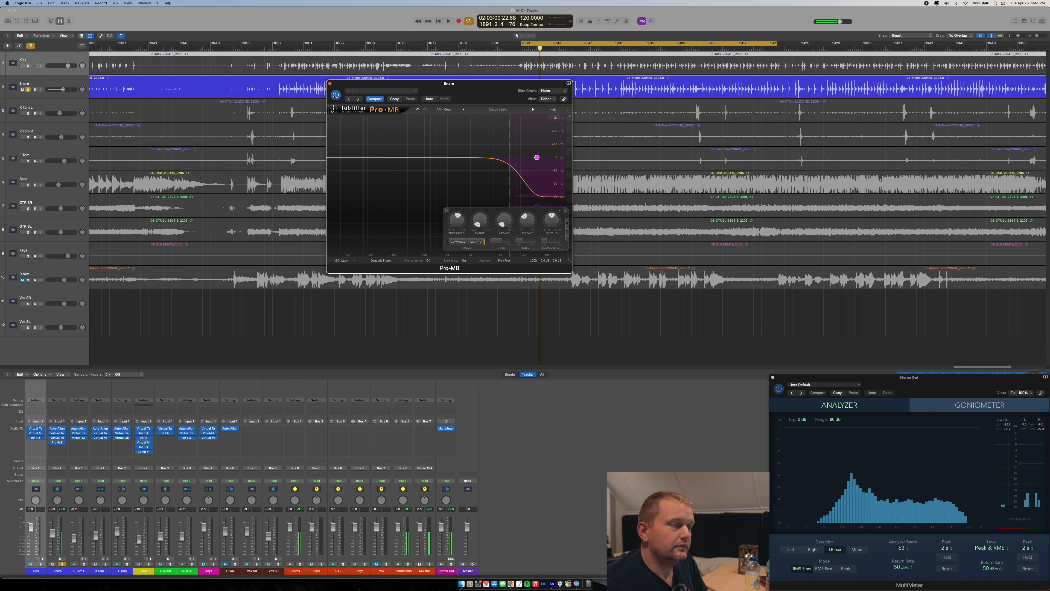
{"action": "key", "text": "space"}
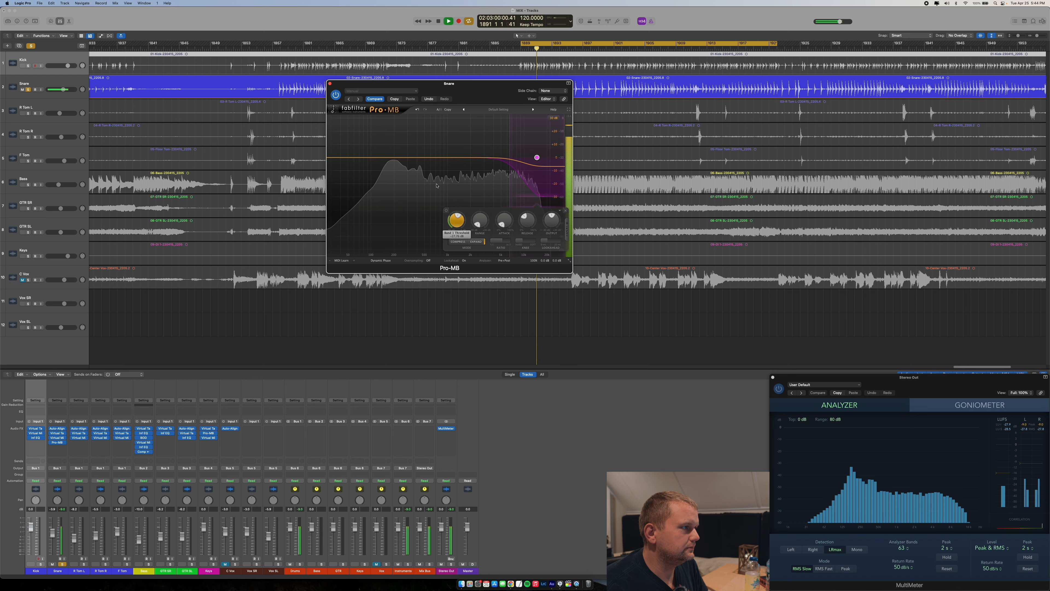
{"action": "key", "text": "space"}
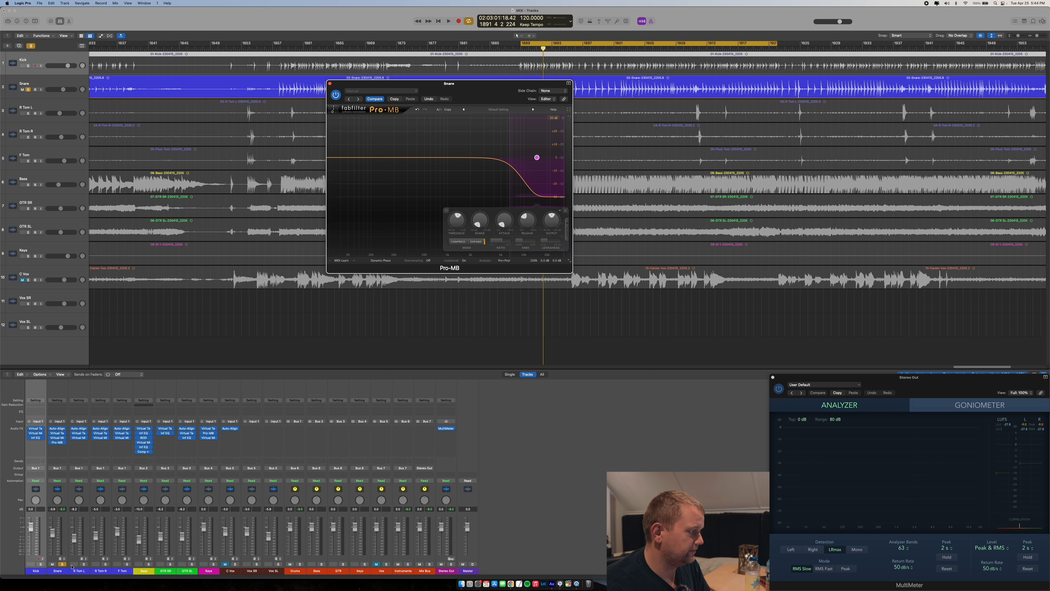
Unsolo the Snare and compare its Pro-MB bypassed and engaged within the full band mix
{"action": "left_click", "coordinate": [63, 564]}
{"action": "left_click", "coordinate": [340, 103]}
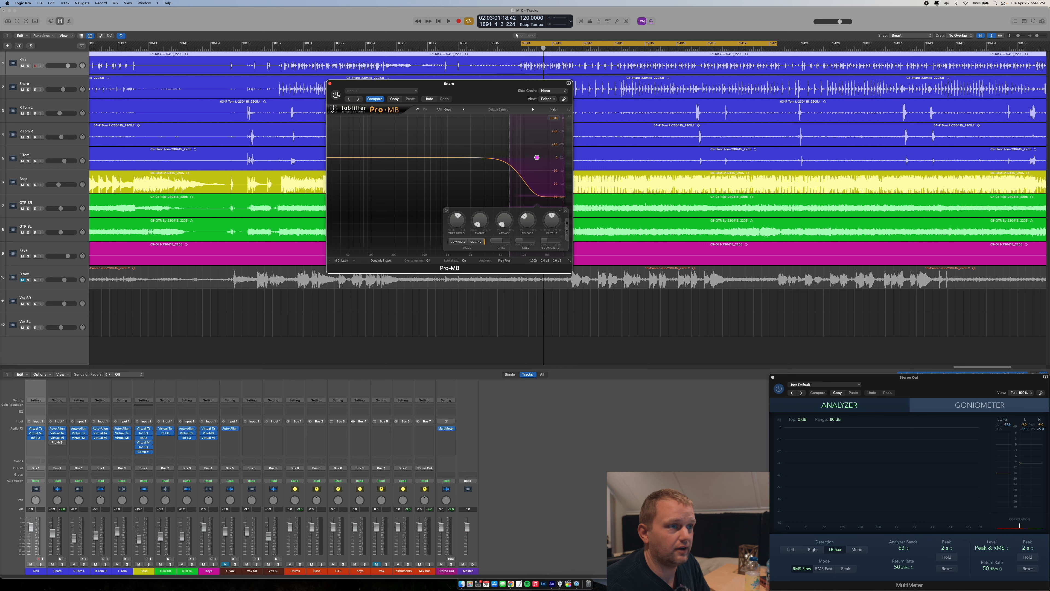
{"action": "key", "text": "space"}
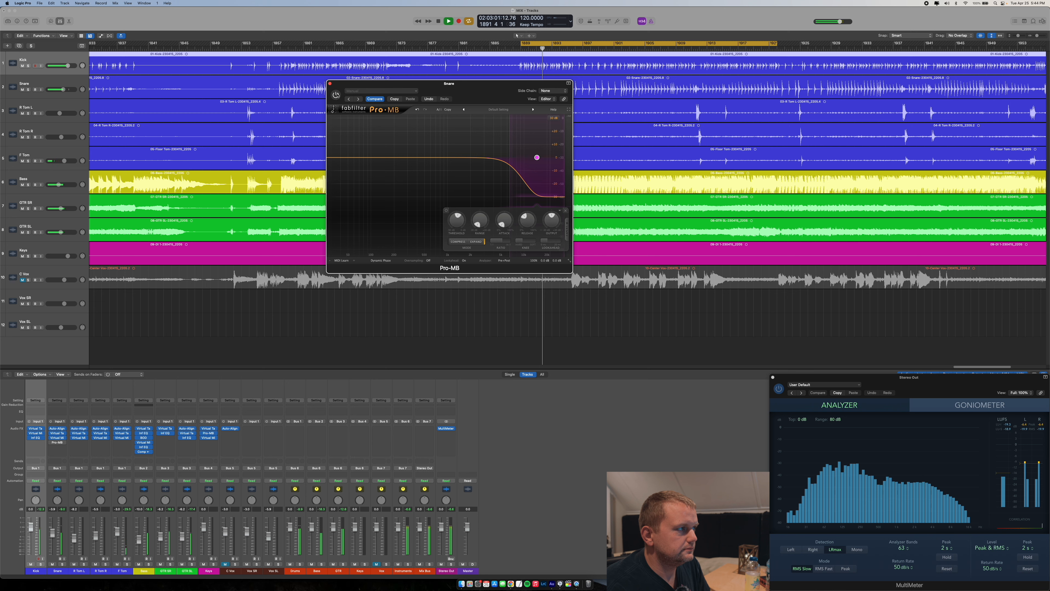
{"action": "left_click", "coordinate": [335, 94]}
{"action": "key", "text": "space"}
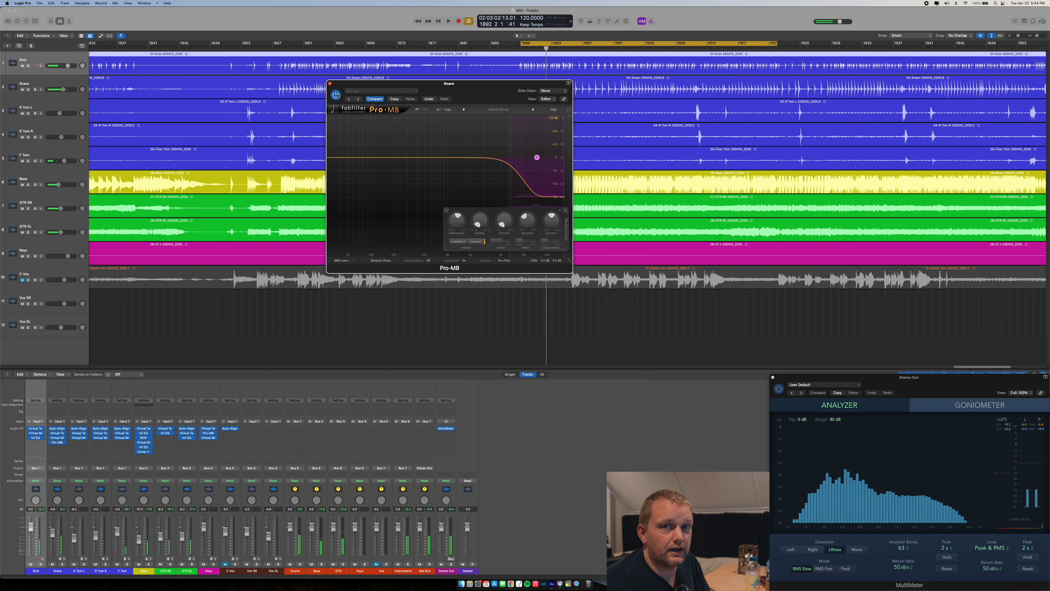
{"action": "key", "text": "space"}
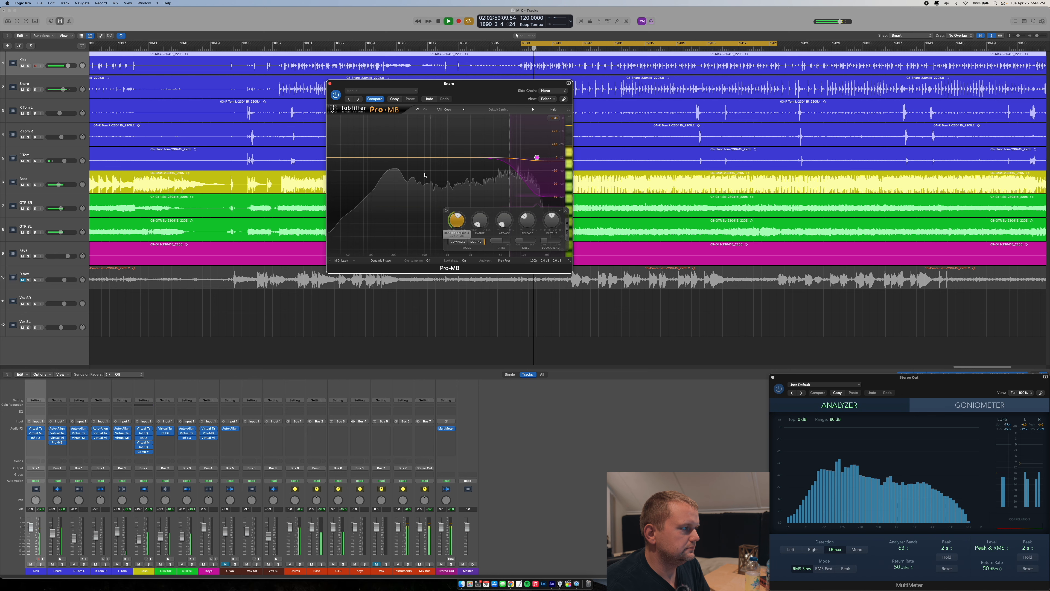
Close the Snare's Pro-MB and audition the full band in an earlier song around bar 751 with cycle off
{"action": "left_click", "coordinate": [330, 84]}
{"action": "key", "text": "space"}
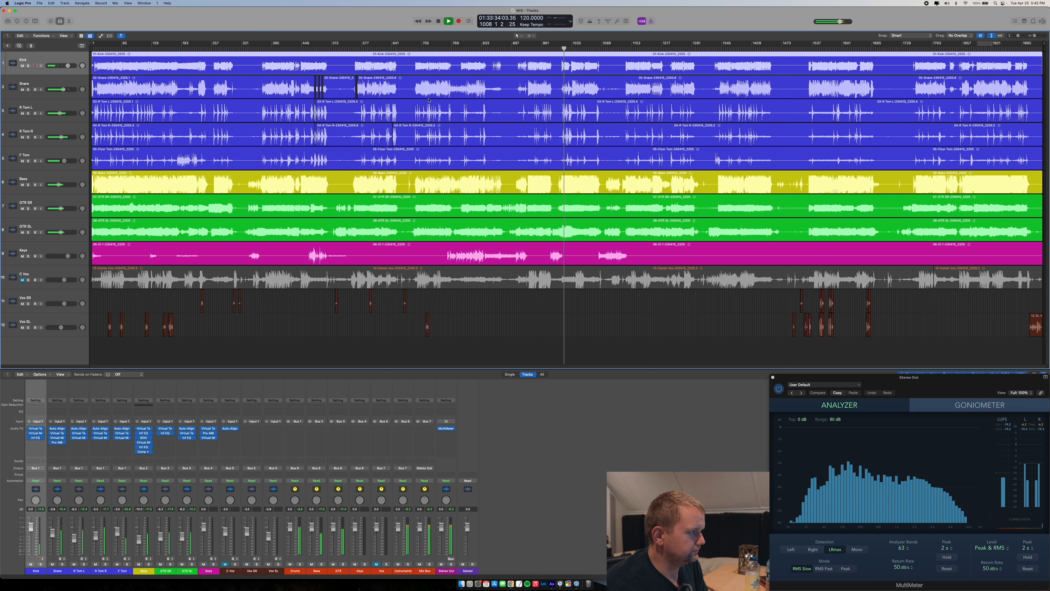
{"action": "left_click", "coordinate": [422, 49]}
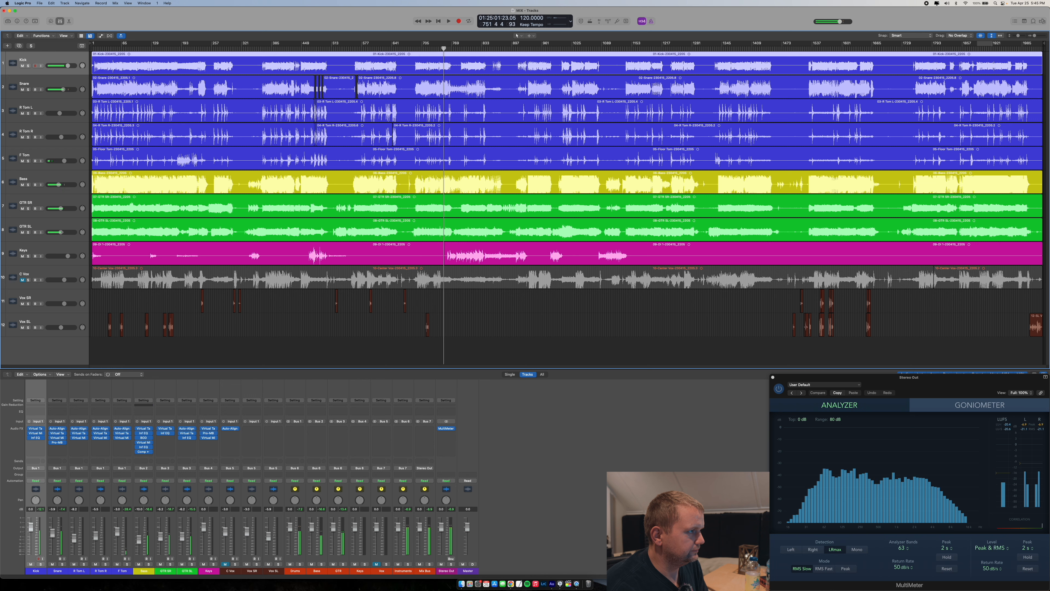
{"action": "left_click", "coordinate": [443, 49]}
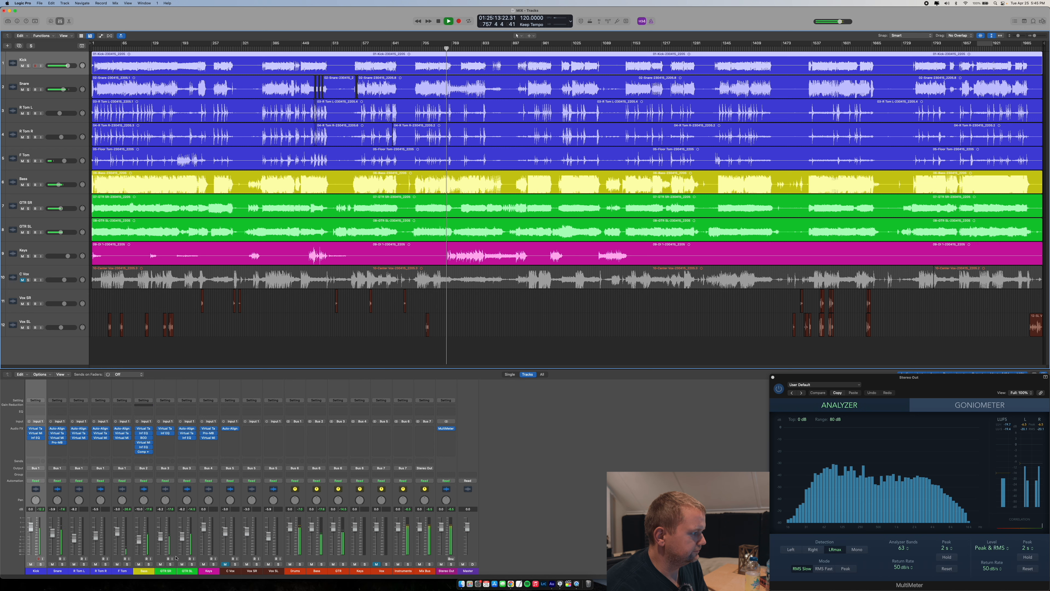
Select the GTR SR and GTR SL channels, raise their levels together, and stop playback
{"action": "left_click", "coordinate": [174, 571]}
{"action": "left_click", "coordinate": [179, 572]}
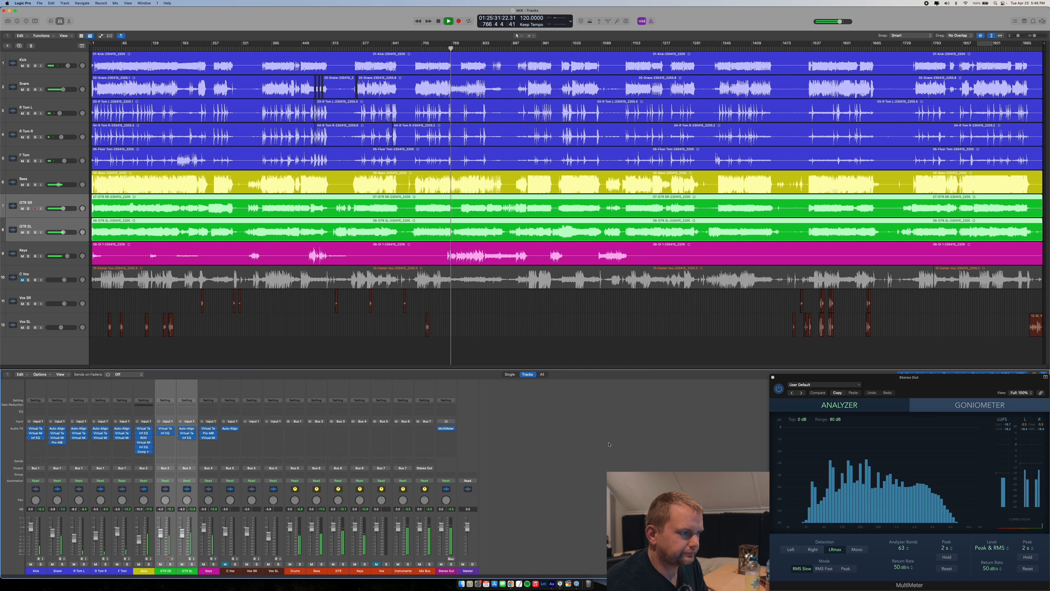
{"action": "key", "text": "space"}
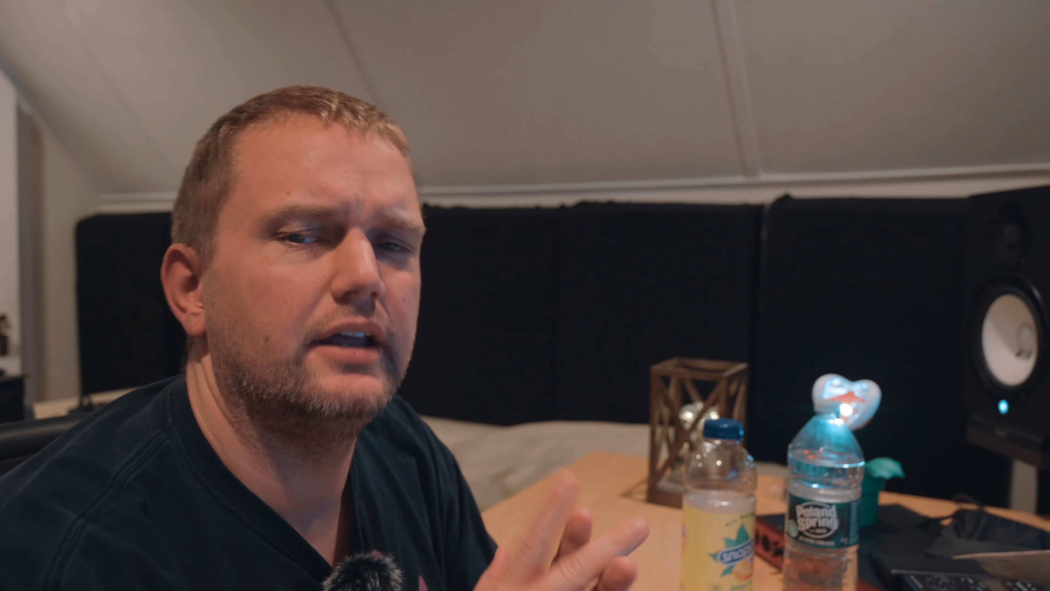
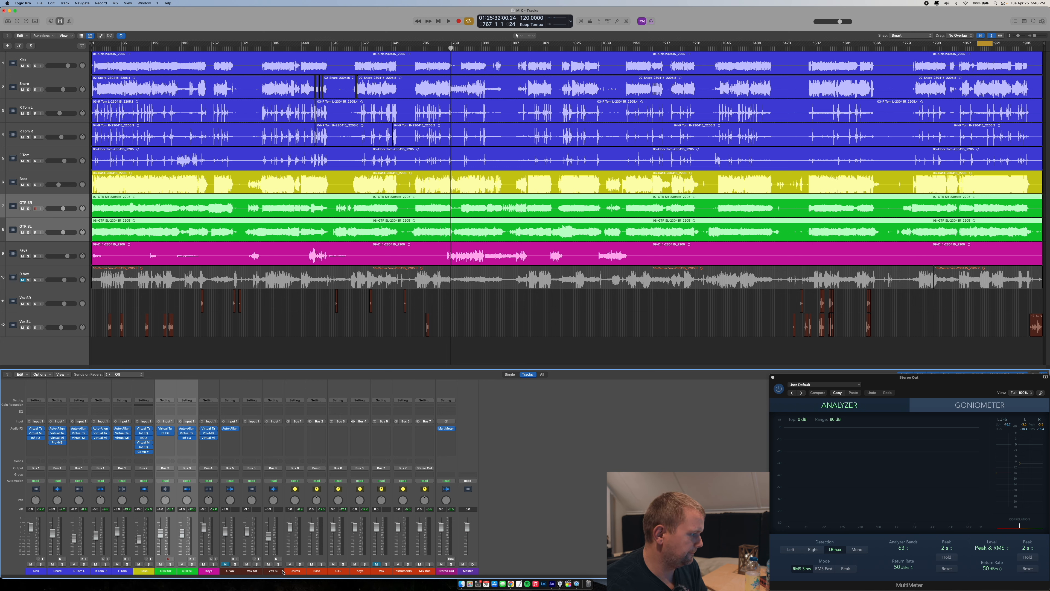
Unmute the C Vox channel, play the cycled section near bar 1889, and slightly lower both guitar levels together against the vocal
{"action": "left_click", "coordinate": [225, 564]}
{"action": "key", "text": "space"}
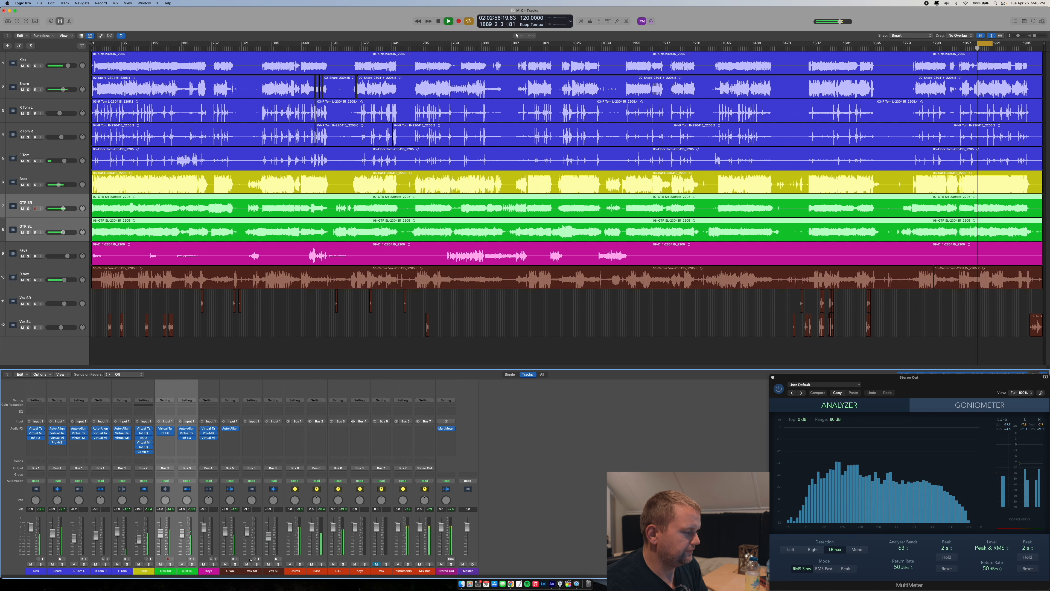
{"action": "left_click", "coordinate": [1035, 36]}
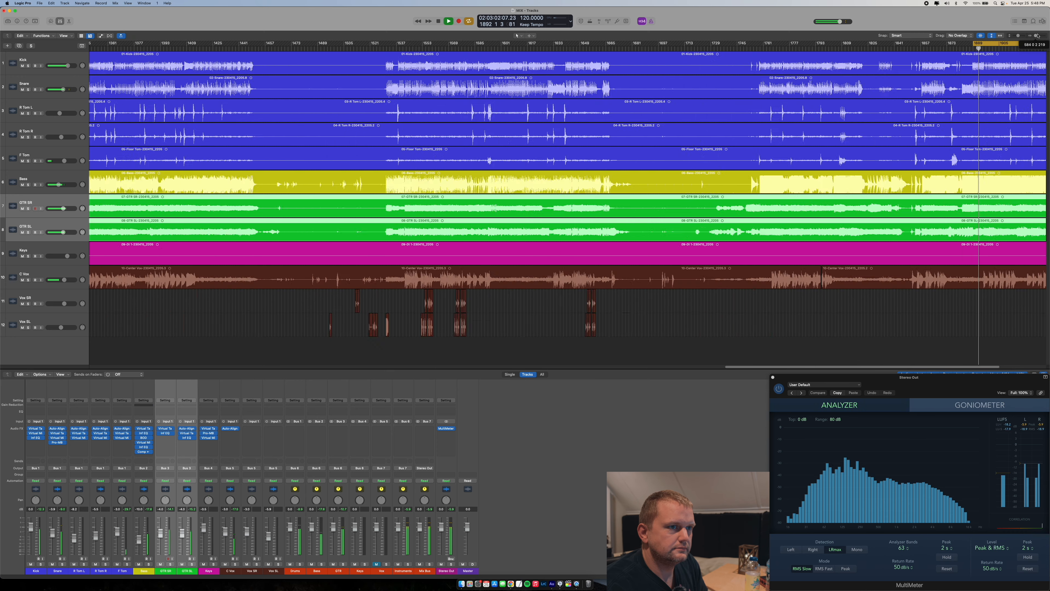
{"action": "scroll", "coordinate": [730, 189], "scroll_direction": "right", "scroll_amount": 3}
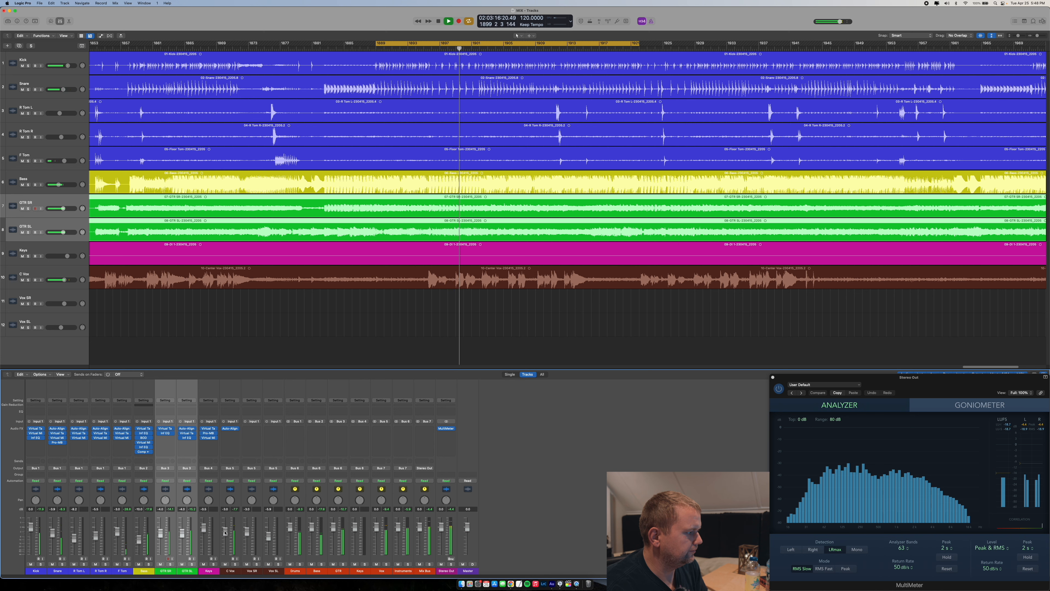
{"action": "left_click_drag", "start_coordinate": [163, 535], "coordinate": [163, 536]}
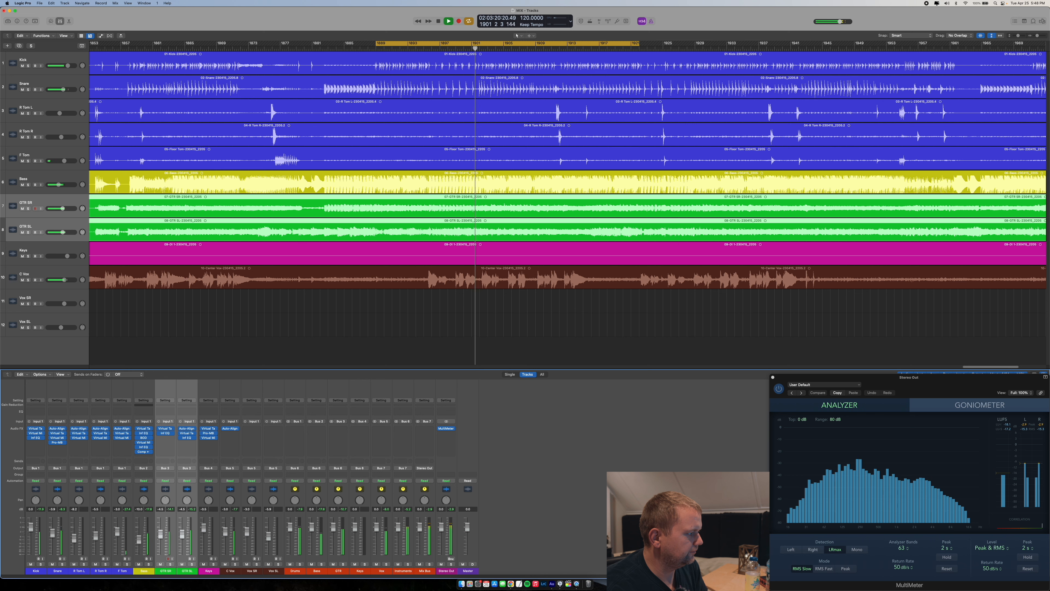
{"action": "left_click_drag", "start_coordinate": [163, 535], "coordinate": [164, 535]}
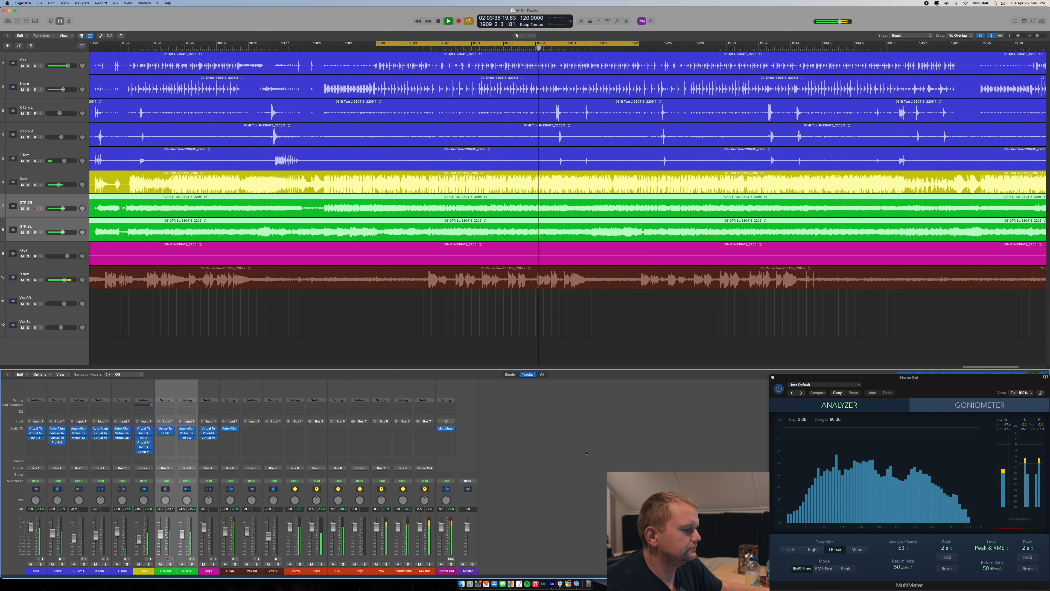
Switch to Adobe Audition to check the running recording, return to Logic Pro, and stop playback
{"action": "left_click", "coordinate": [551, 583]}
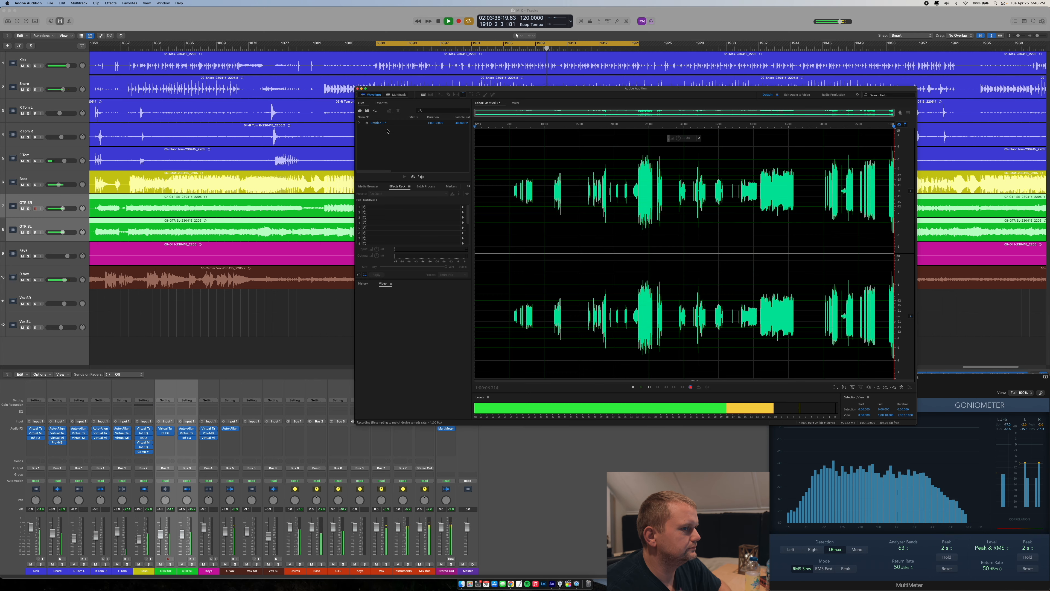
{"action": "left_click", "coordinate": [360, 24]}
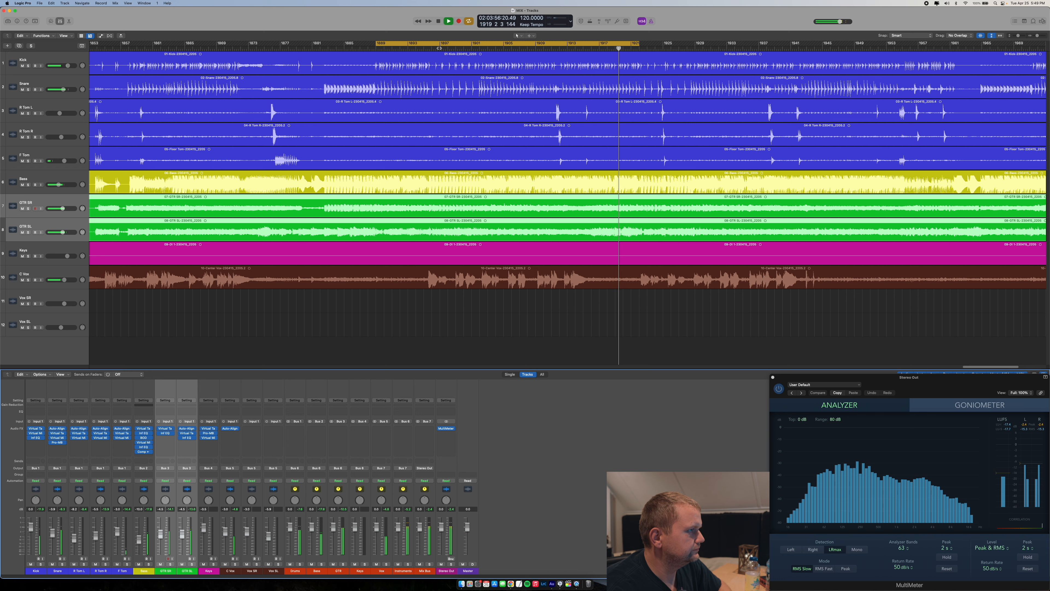
{"action": "key", "text": "space"}
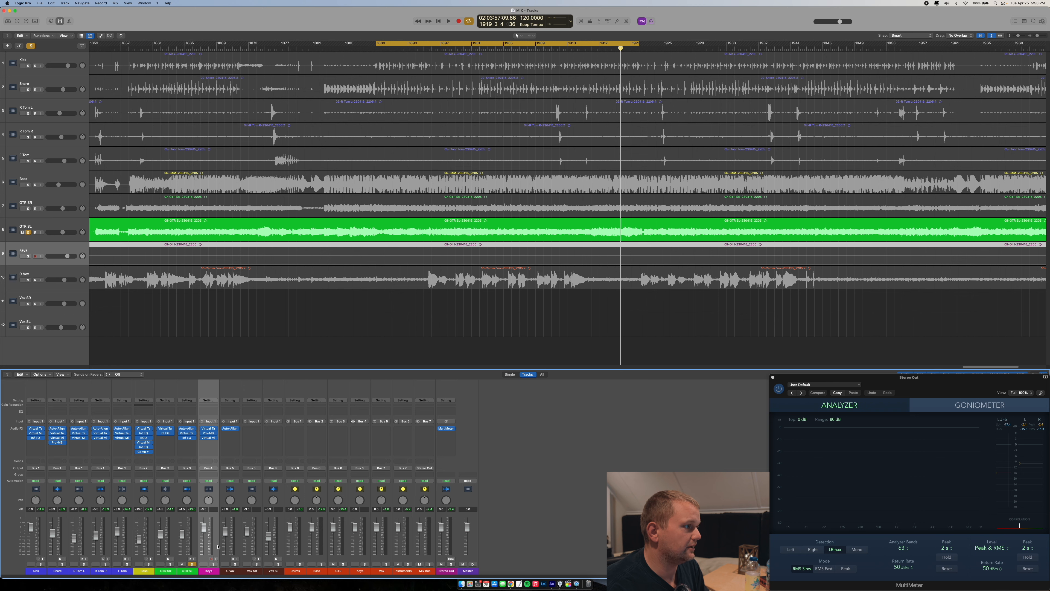
Audition the soloed GTR SL, stop playback, and return the playhead to the session start with cycle off
{"action": "key", "text": "space"}
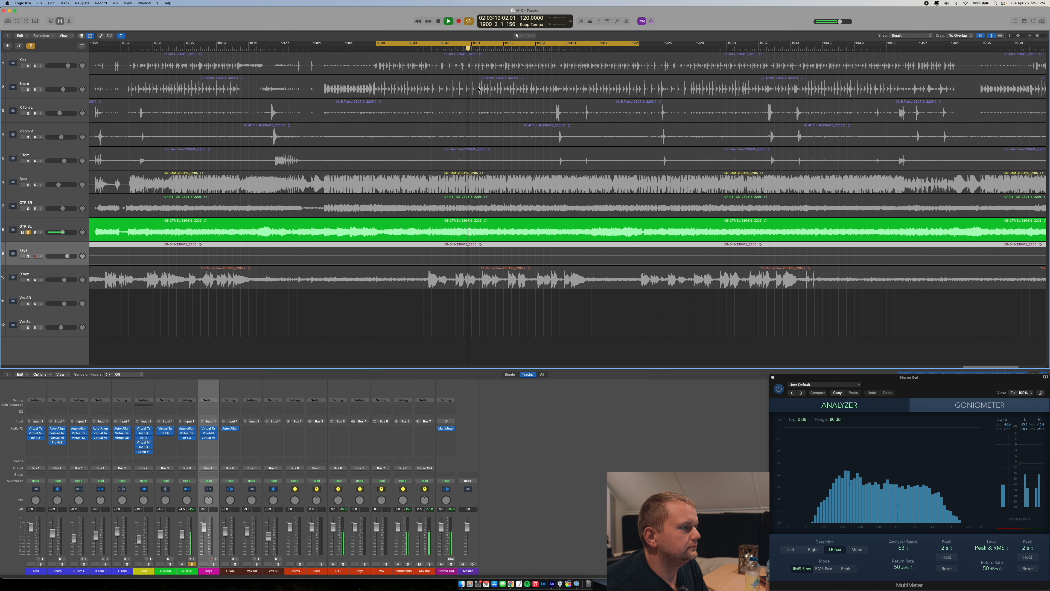
{"action": "key", "text": "space"}
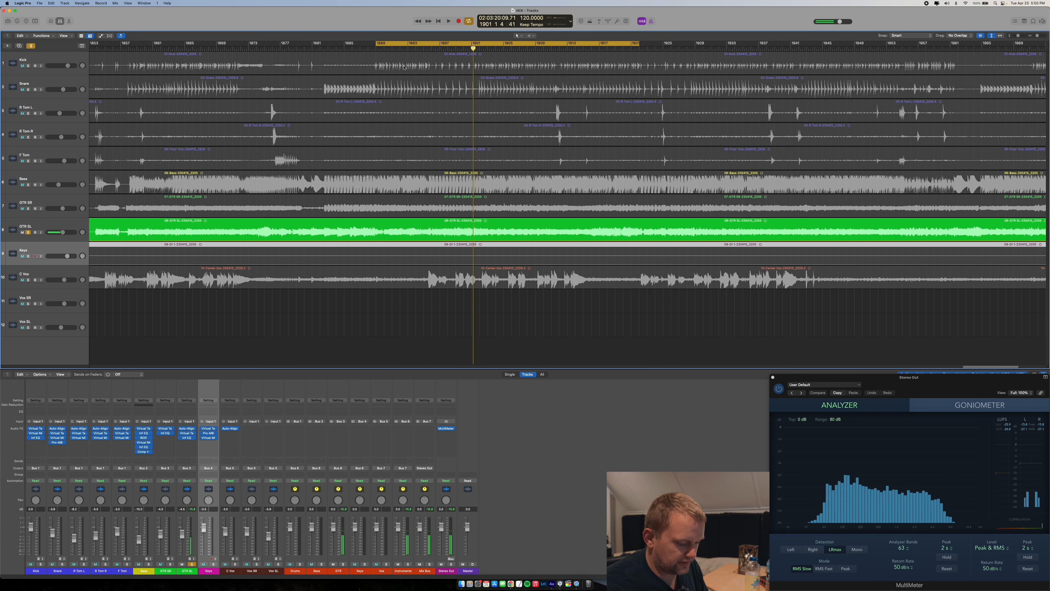
{"action": "key", "text": "Return"}
{"action": "left_click", "coordinate": [469, 21]}
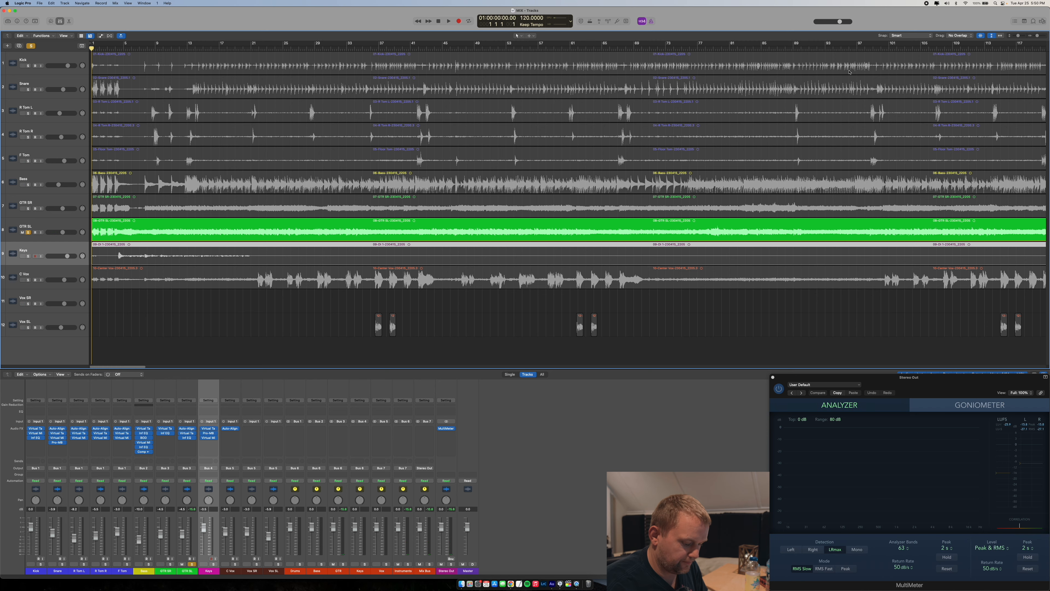
{"action": "scroll", "coordinate": [849, 71], "scroll_direction": "down", "scroll_amount": 10}
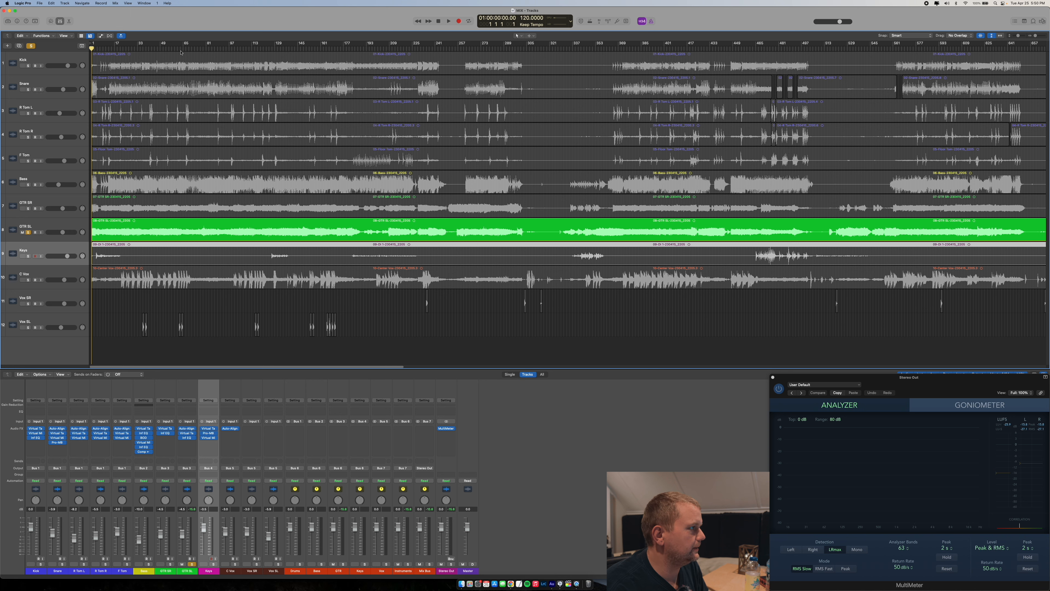
Play the soloed GTR SL from around bar 43 and stop playback
{"action": "double_click", "coordinate": [170, 48]}
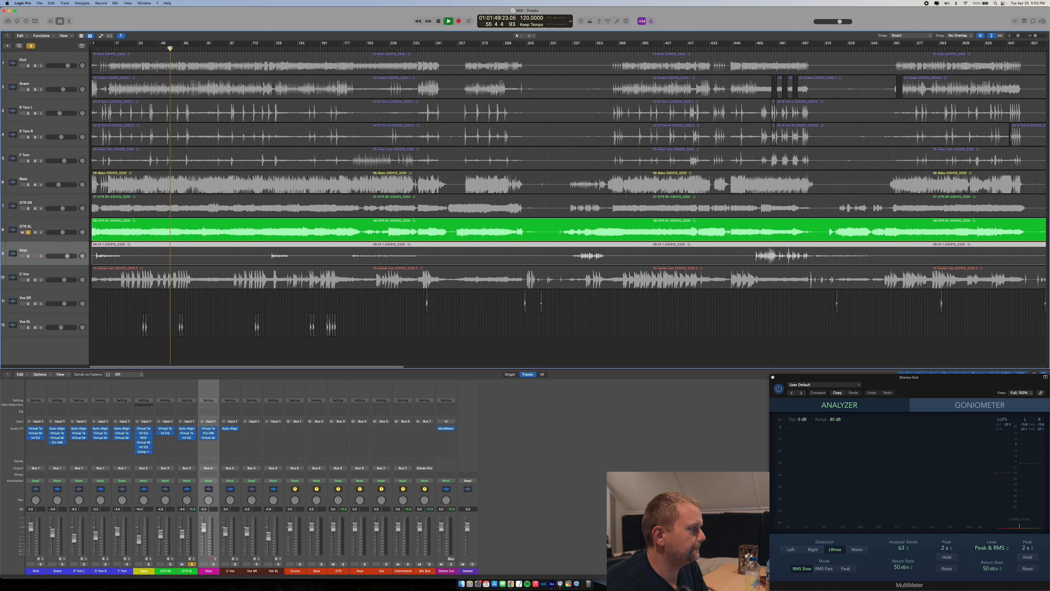
{"action": "left_click", "coordinate": [151, 50]}
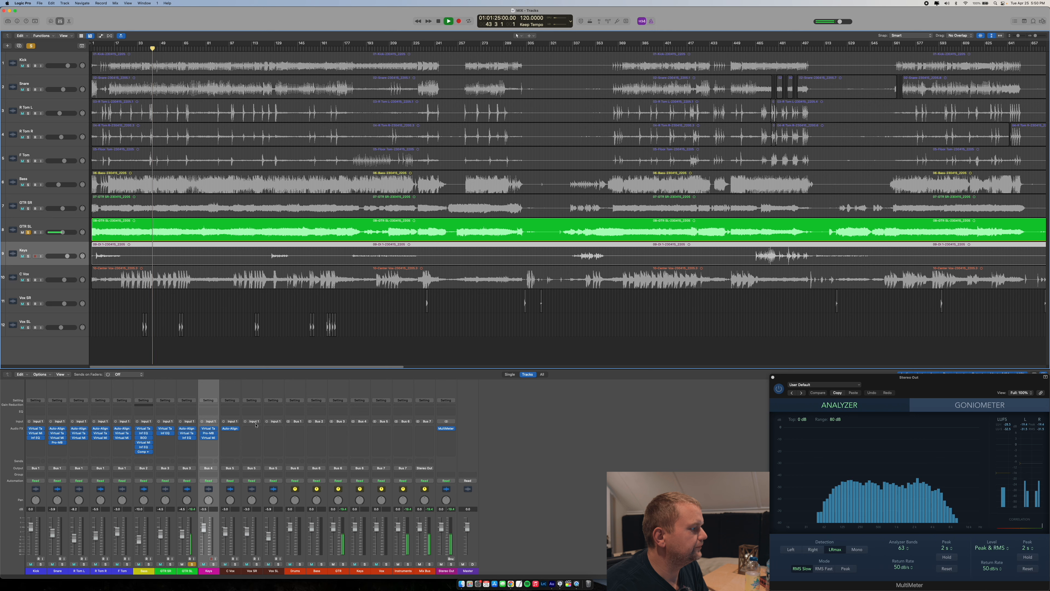
{"action": "key", "text": "space"}
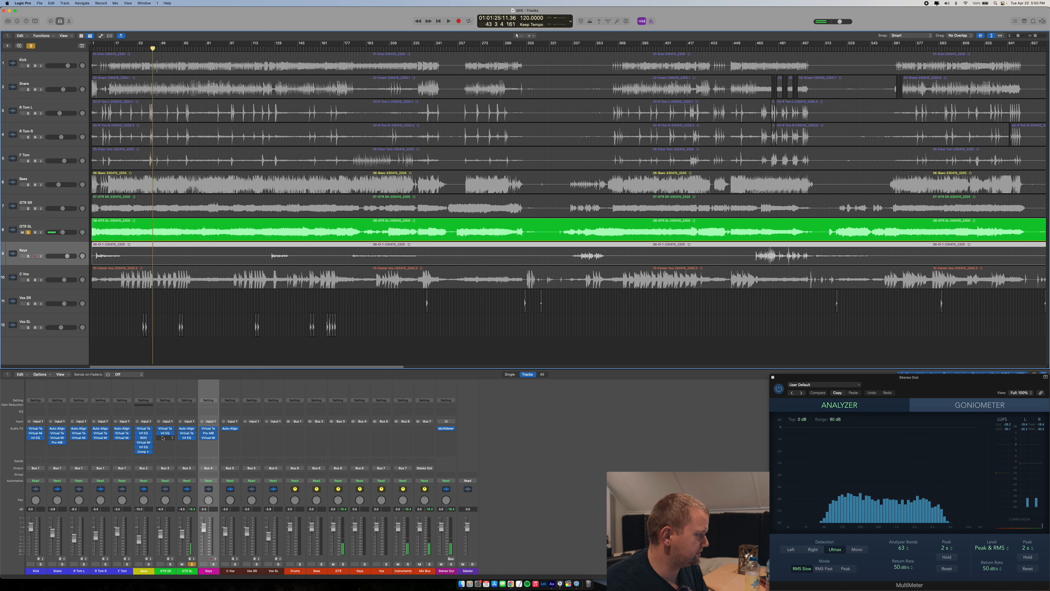
Insert Virtual Mix Rack on GTR SL, load the VCC Channel module into its first slot, and adjust the module's input level during playback
{"action": "left_click", "coordinate": [186, 447]}
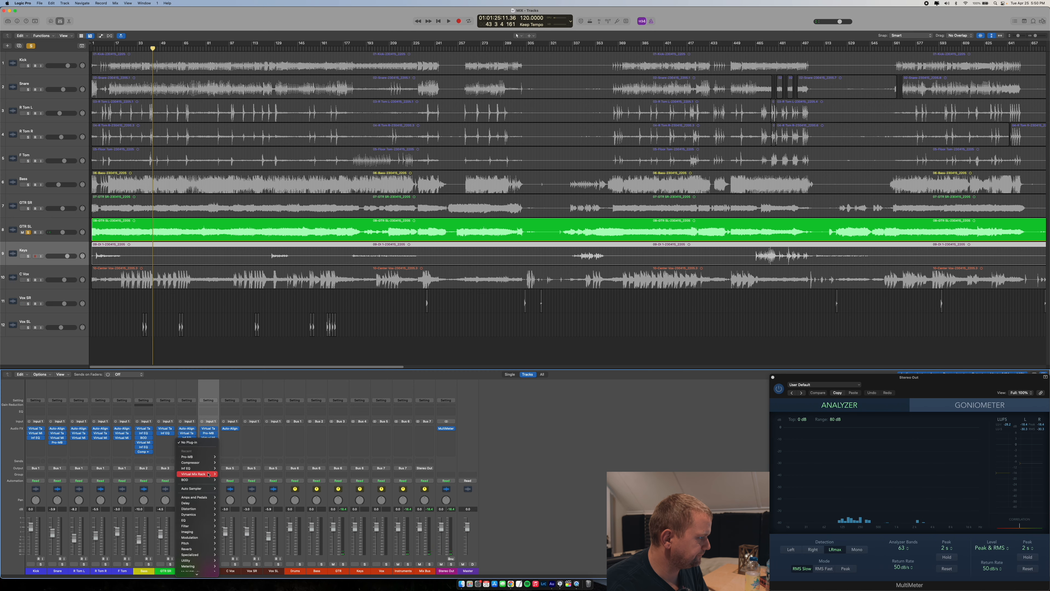
{"action": "scroll", "coordinate": [203, 468], "scroll_direction": "down", "scroll_amount": 2}
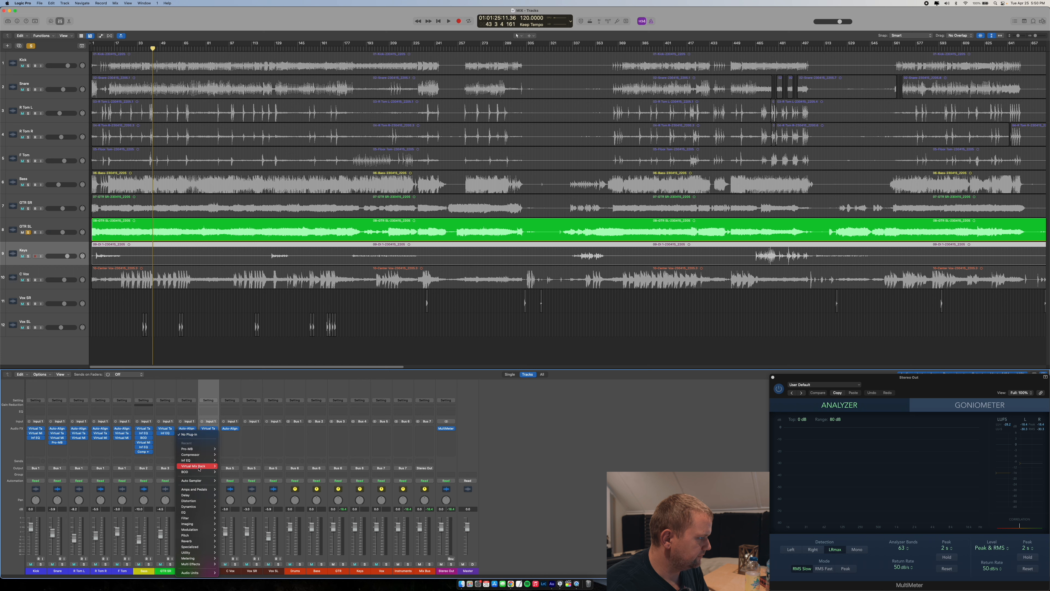
{"action": "left_click", "coordinate": [222, 466]}
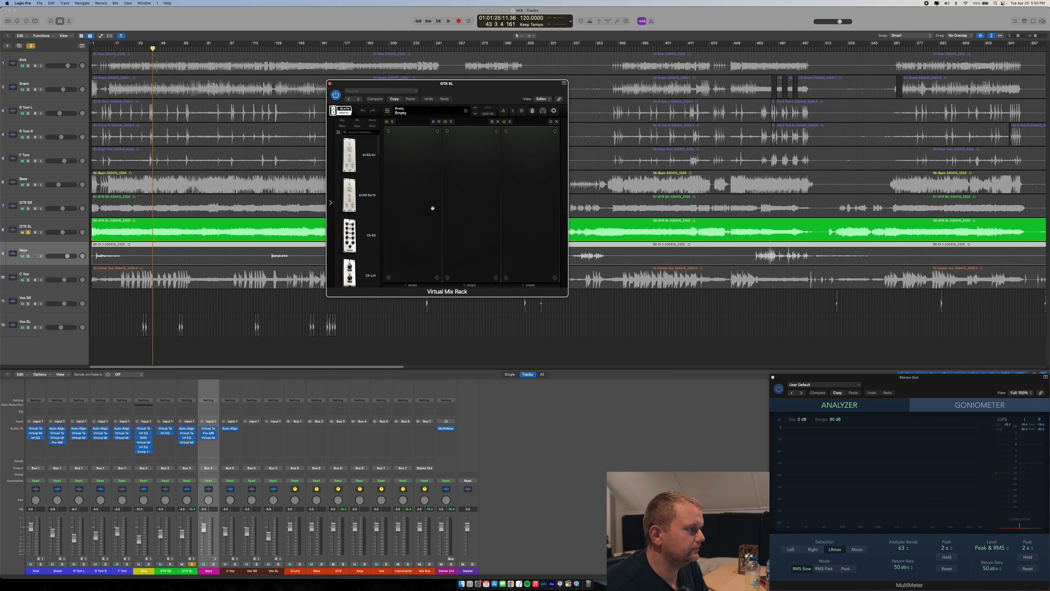
{"action": "scroll", "coordinate": [373, 187], "scroll_direction": "down", "scroll_amount": 5}
{"action": "scroll", "coordinate": [370, 195], "scroll_direction": "up", "scroll_amount": 5}
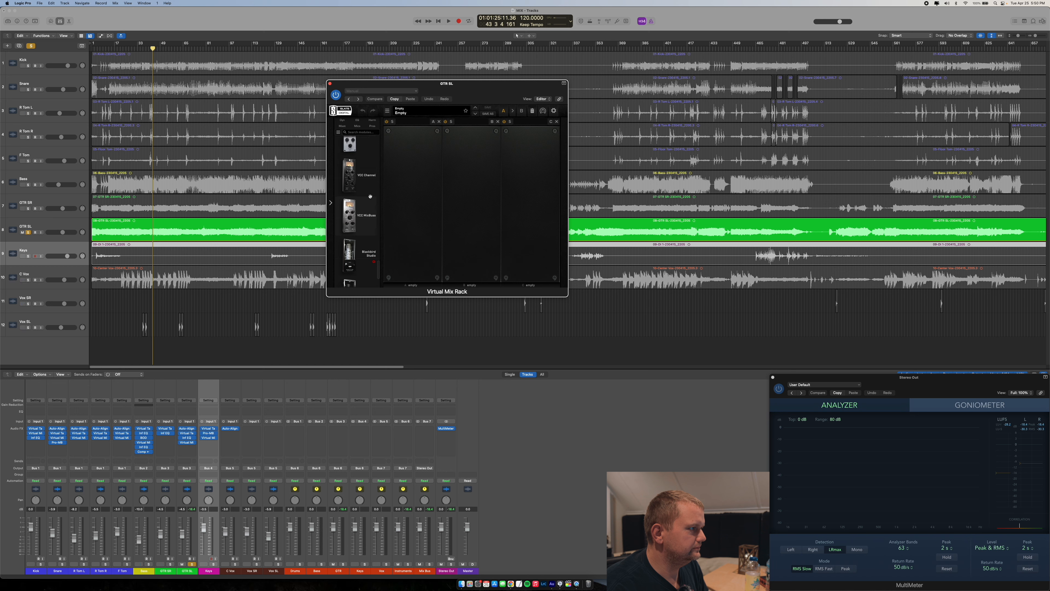
{"action": "left_click_drag", "start_coordinate": [351, 233], "coordinate": [398, 196]}
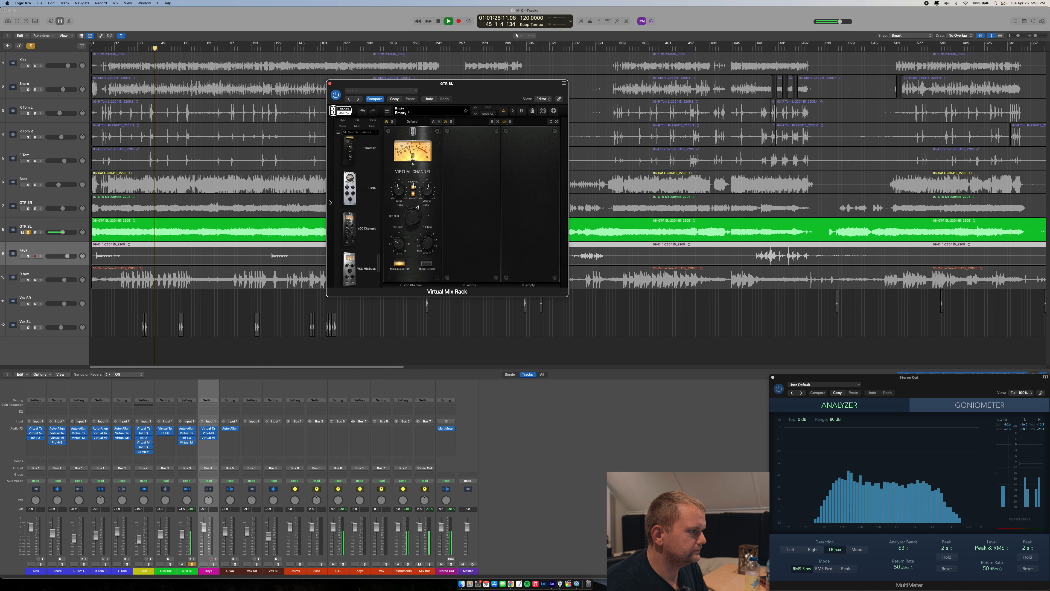
{"action": "left_click_drag", "start_coordinate": [397, 180], "coordinate": [398, 185]}
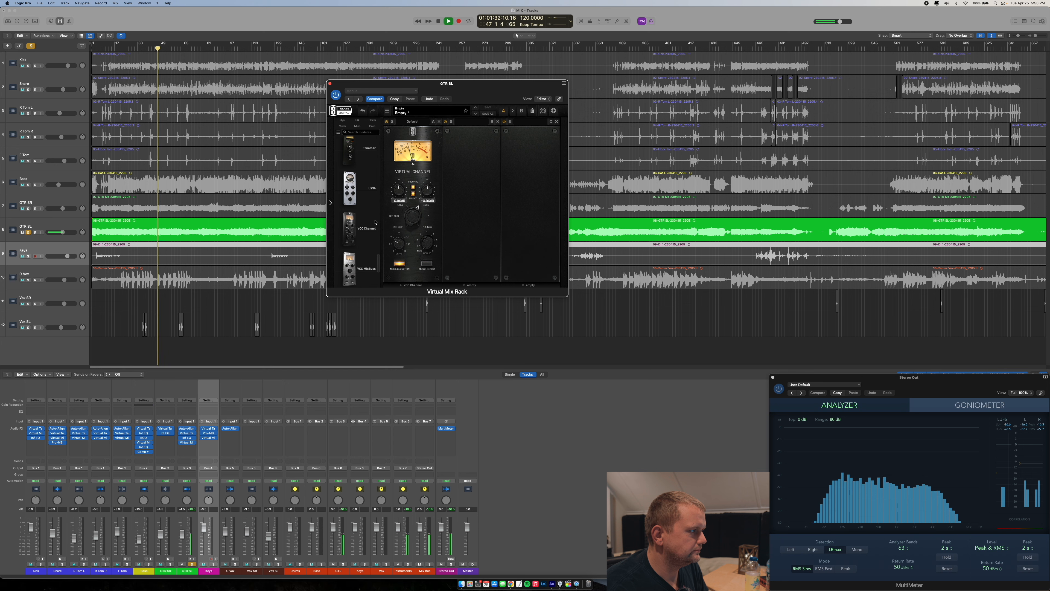
Browse the rack modules, load the FG-A equalizer into the second slot, and stop playback
{"action": "scroll", "coordinate": [351, 214], "scroll_direction": "down", "scroll_amount": 5}
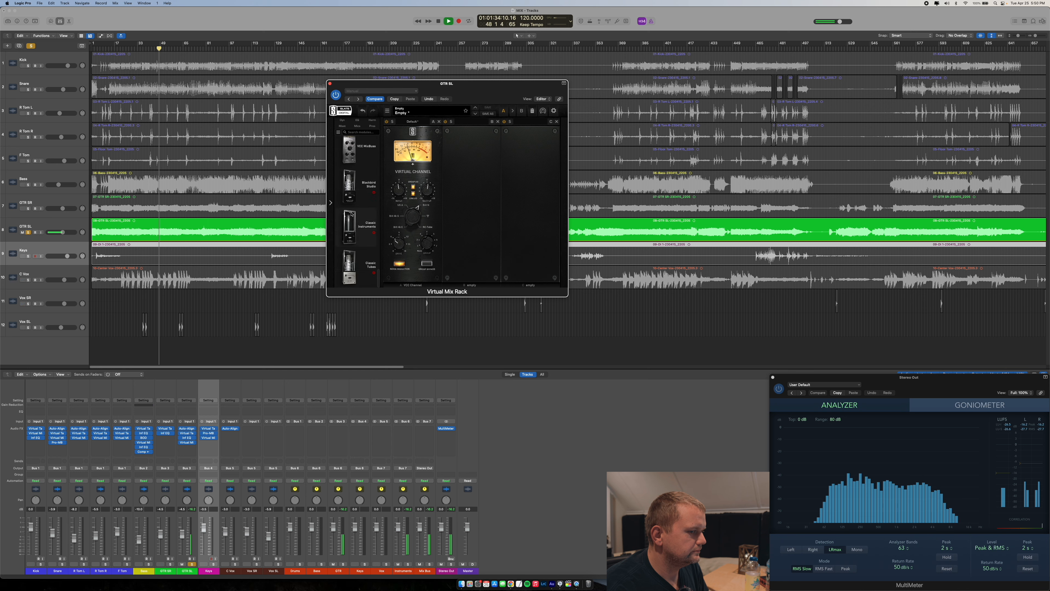
{"action": "scroll", "coordinate": [351, 214], "scroll_direction": "down", "scroll_amount": 5}
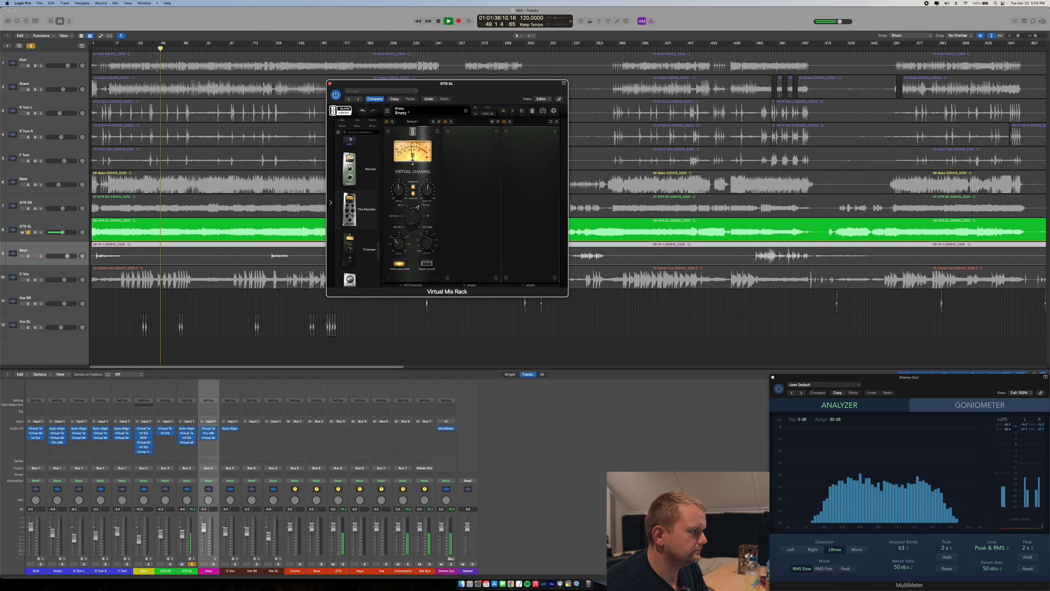
{"action": "scroll", "coordinate": [351, 214], "scroll_direction": "down", "scroll_amount": 5}
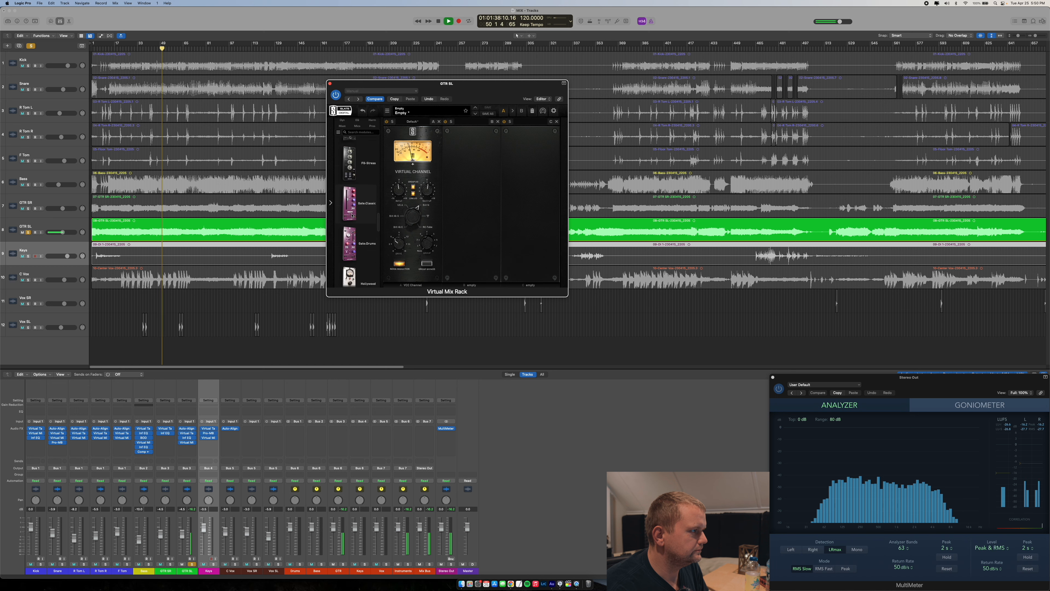
{"action": "scroll", "coordinate": [352, 215], "scroll_direction": "up", "scroll_amount": 3}
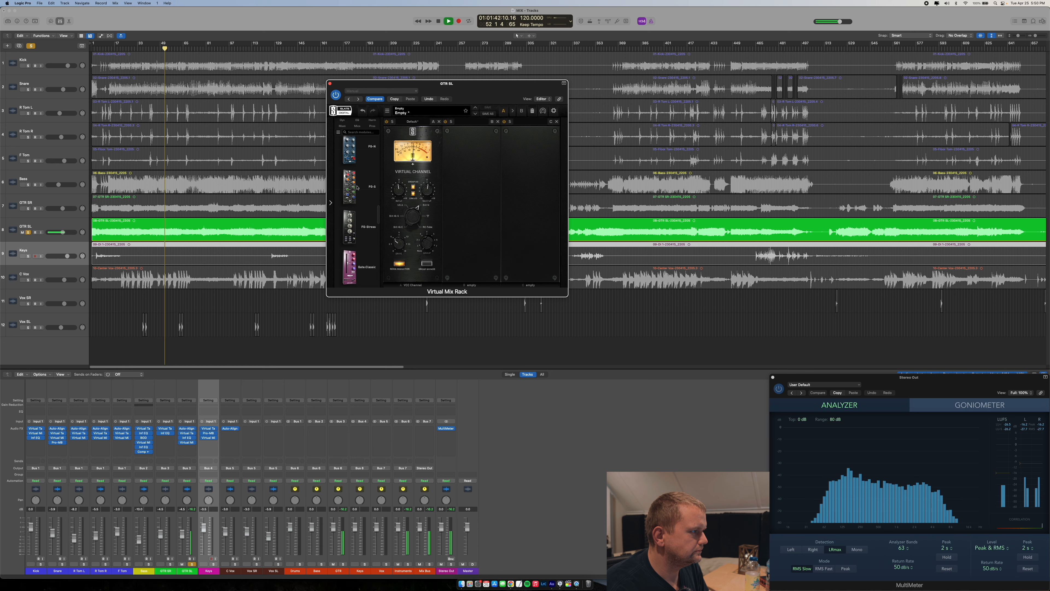
{"action": "scroll", "coordinate": [357, 186], "scroll_direction": "up", "scroll_amount": 3}
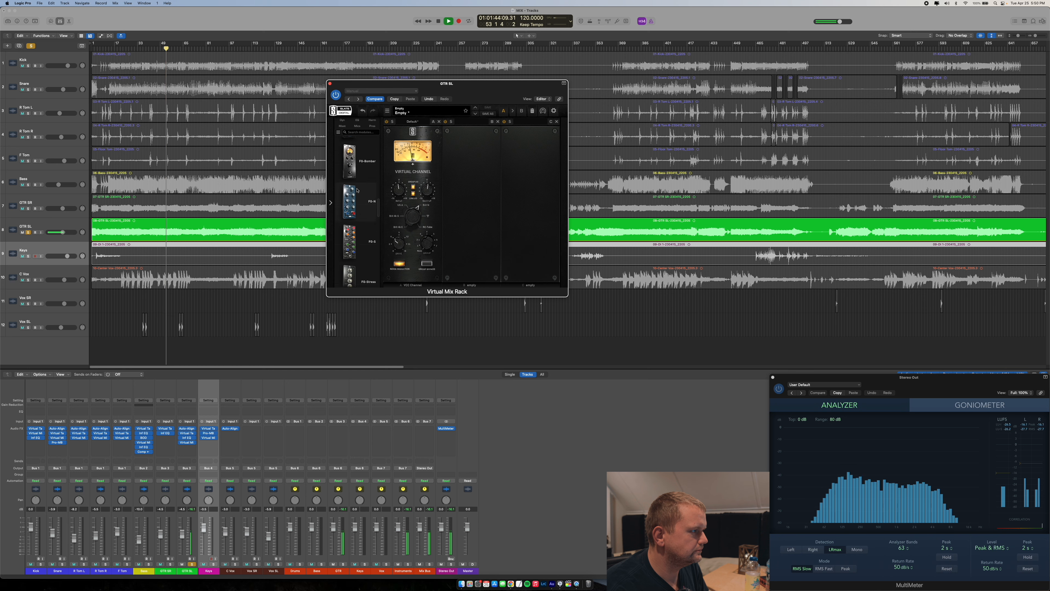
{"action": "scroll", "coordinate": [357, 190], "scroll_direction": "up", "scroll_amount": 3}
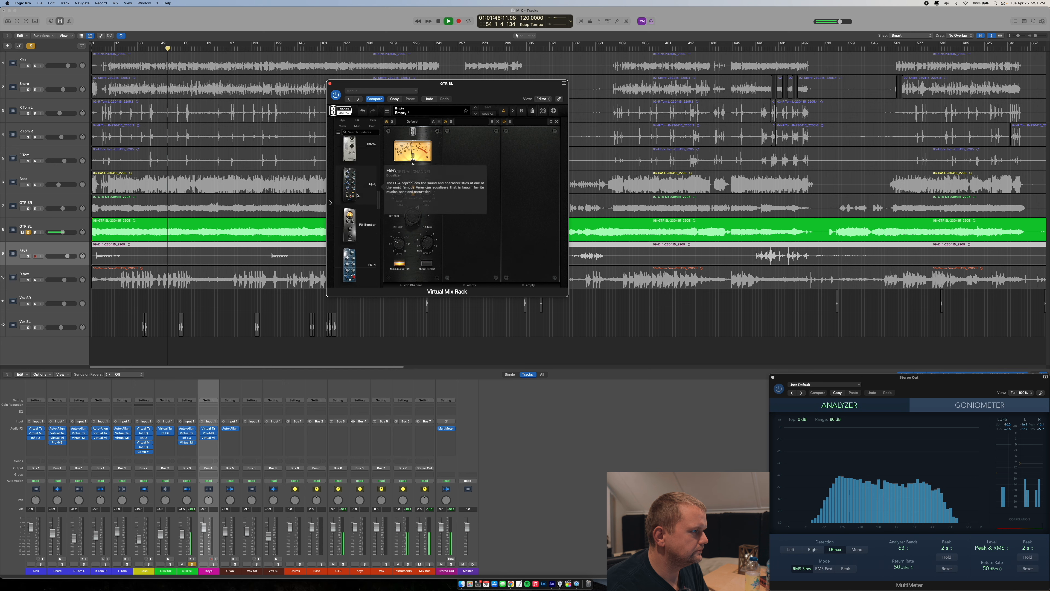
{"action": "scroll", "coordinate": [357, 195], "scroll_direction": "down", "scroll_amount": 1}
{"action": "left_click_drag", "start_coordinate": [349, 213], "coordinate": [479, 190]}
{"action": "key", "text": "space"}
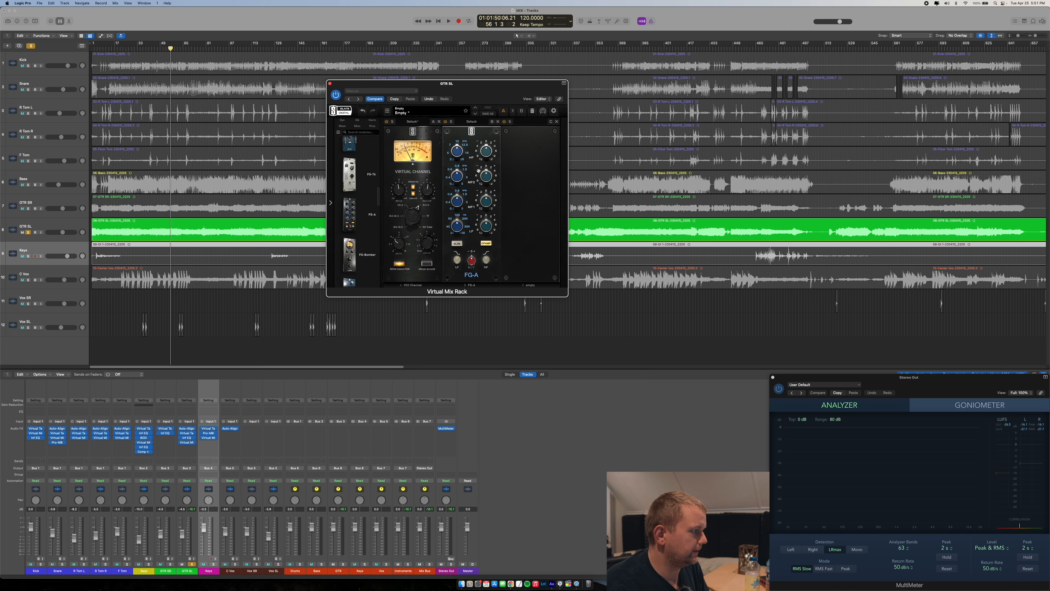
Try different FG-A band settings on the playing GTR SL, and remove the FG-A module from the rack
{"action": "key", "text": "space"}
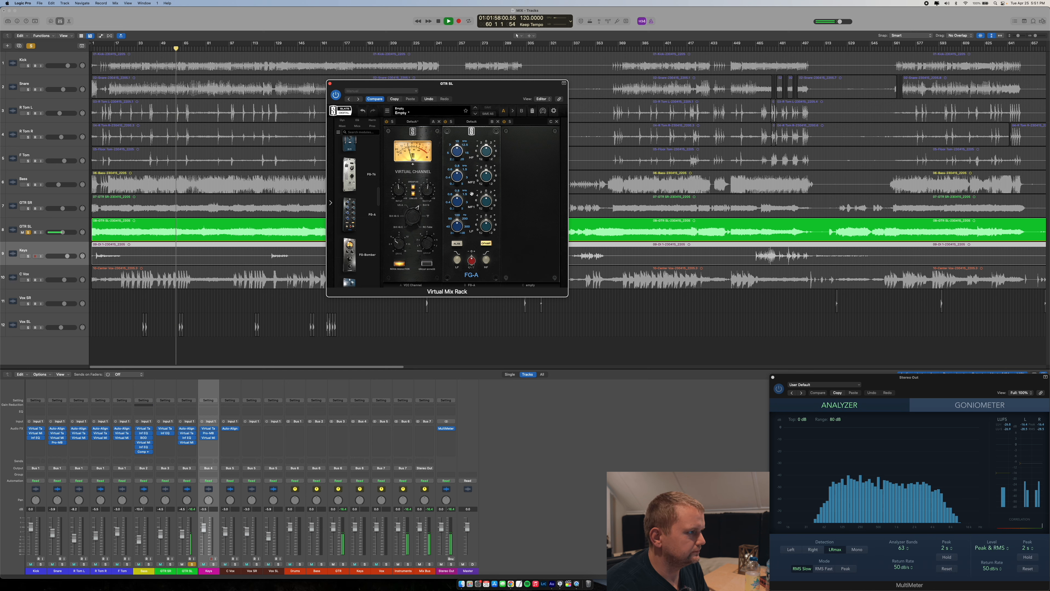
{"action": "left_click_drag", "start_coordinate": [461, 202], "coordinate": [490, 199]}
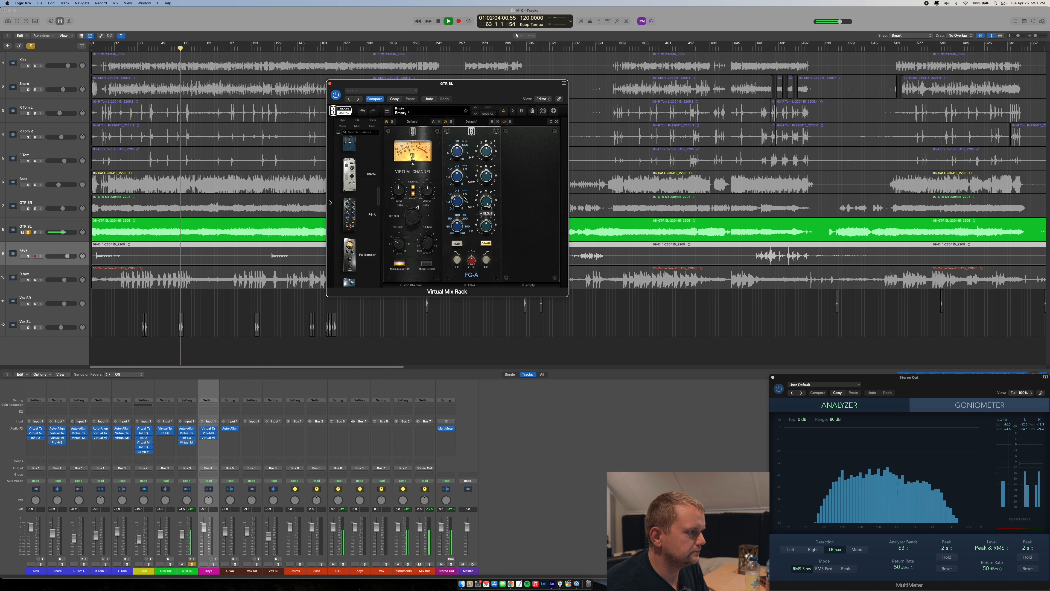
{"action": "left_click_drag", "start_coordinate": [454, 196], "coordinate": [451, 220]}
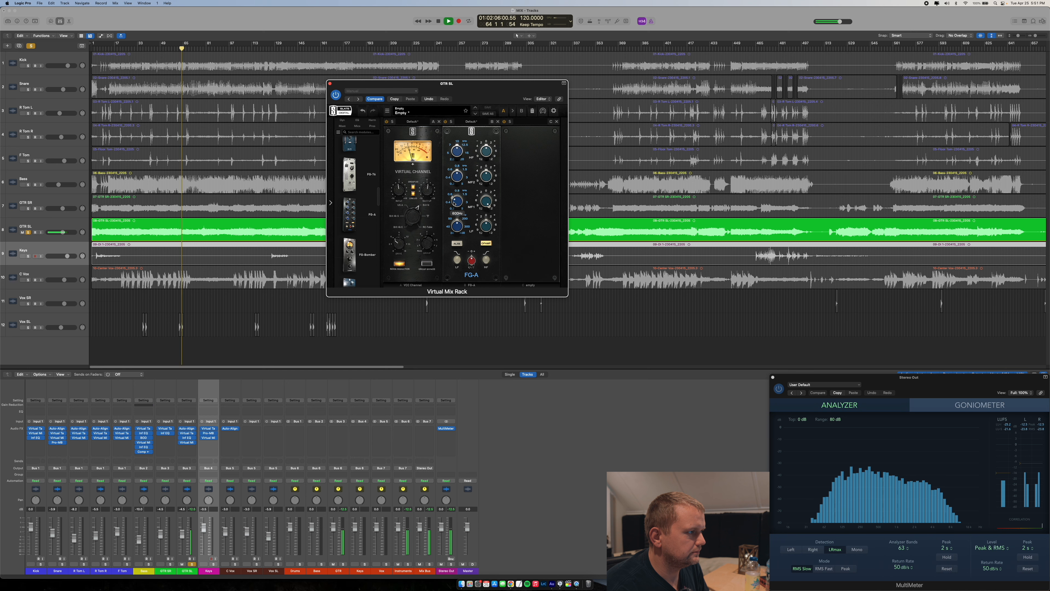
{"action": "left_click_drag", "start_coordinate": [486, 201], "coordinate": [482, 246]}
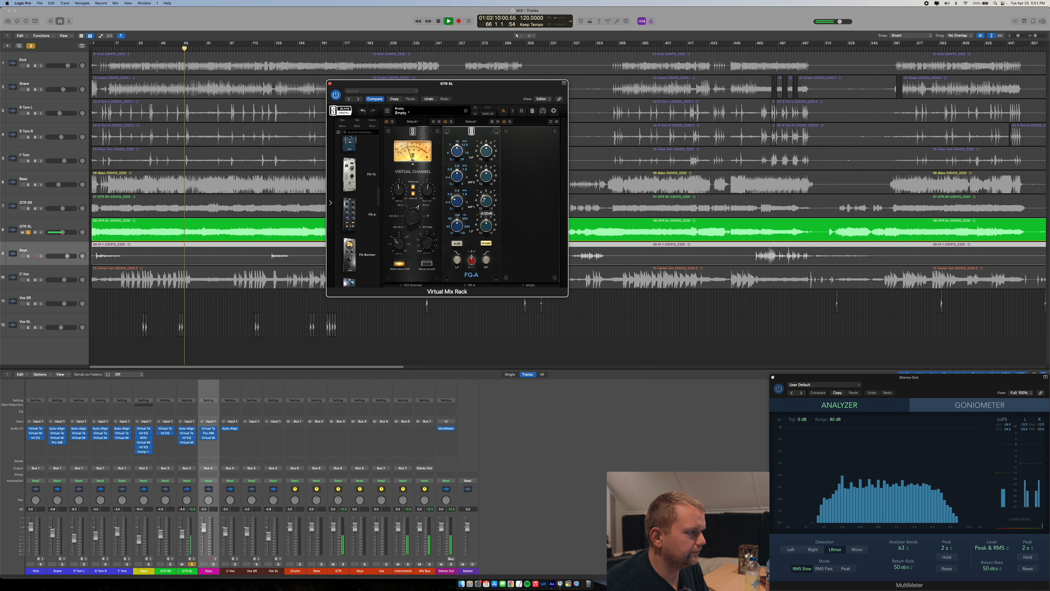
{"action": "left_click_drag", "start_coordinate": [457, 180], "coordinate": [489, 154]}
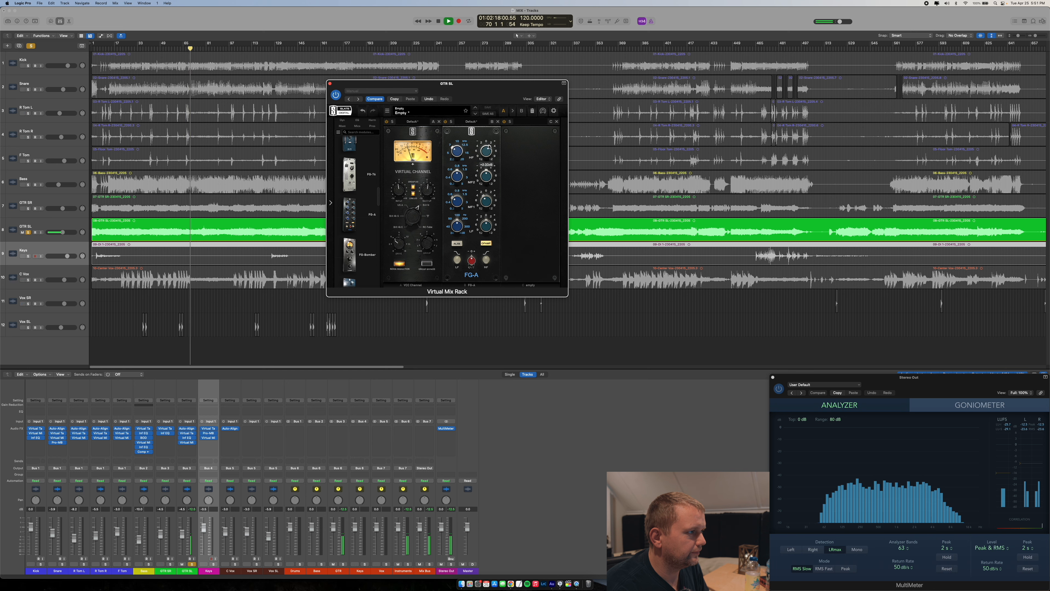
{"action": "left_click_drag", "start_coordinate": [488, 156], "coordinate": [488, 160]}
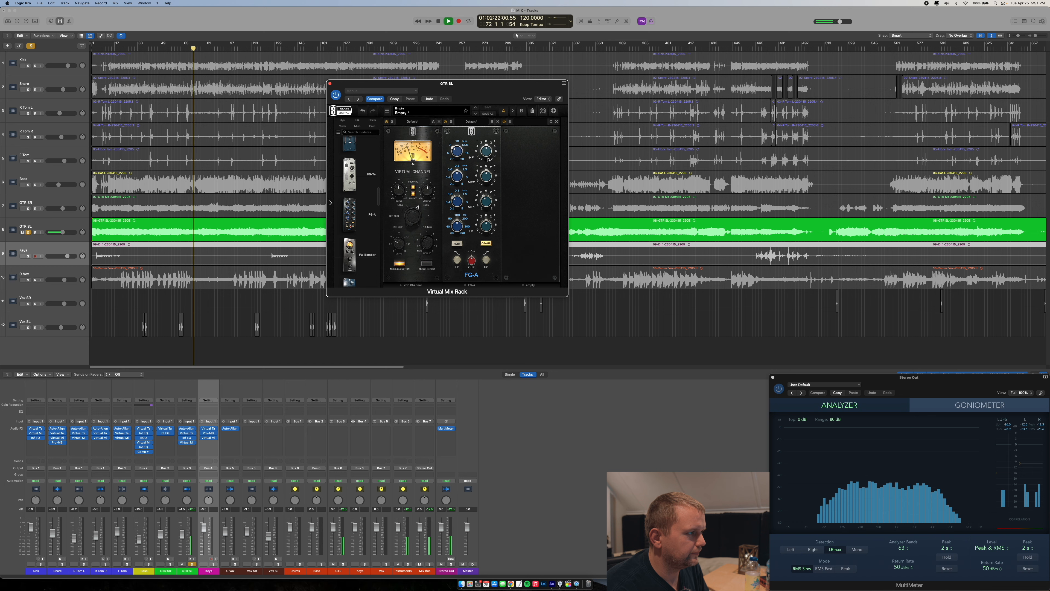
{"action": "left_click", "coordinate": [499, 122]}
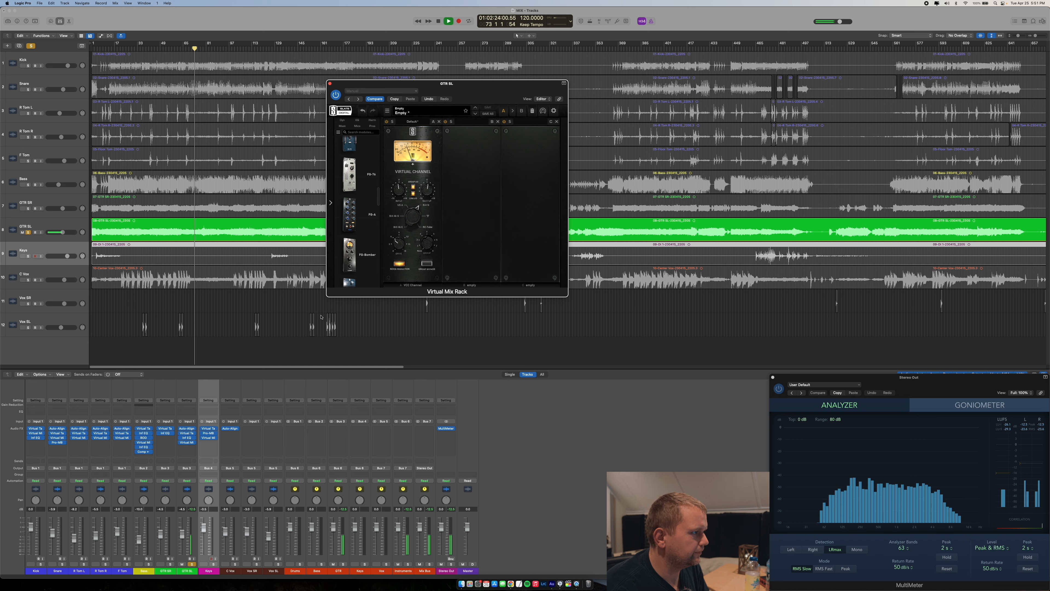
Try the Custom Series Equalizer in the second rack slot with a mid-band change, and remove the module
{"action": "scroll", "coordinate": [354, 213], "scroll_direction": "down", "scroll_amount": 5}
{"action": "scroll", "coordinate": [354, 213], "scroll_direction": "down", "scroll_amount": 2}
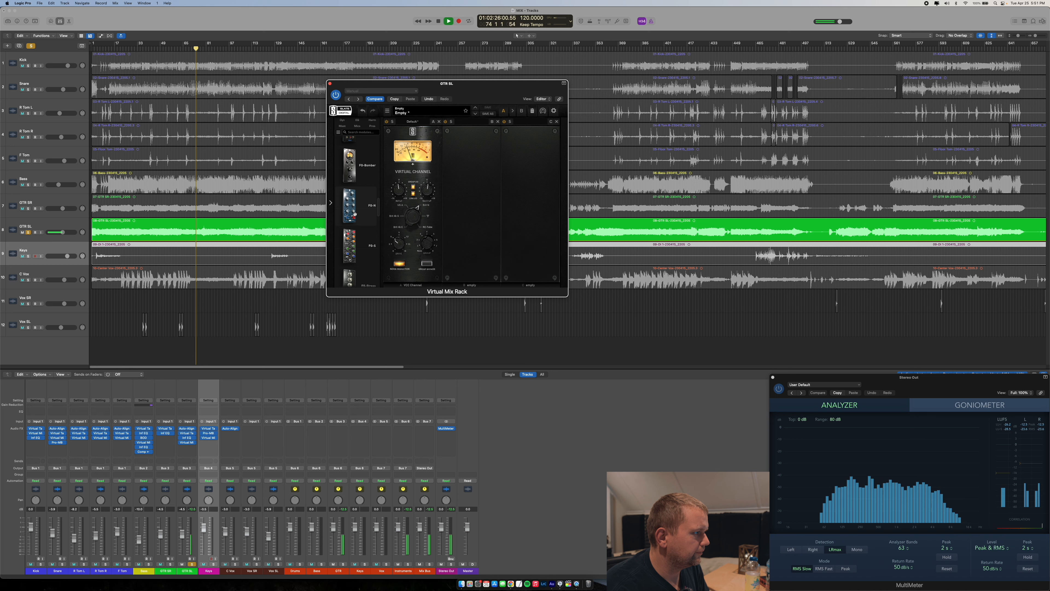
{"action": "scroll", "coordinate": [354, 216], "scroll_direction": "down", "scroll_amount": 2}
{"action": "scroll", "coordinate": [354, 237], "scroll_direction": "down", "scroll_amount": 3}
{"action": "scroll", "coordinate": [354, 236], "scroll_direction": "down", "scroll_amount": 3}
{"action": "left_click_drag", "start_coordinate": [349, 169], "coordinate": [476, 173]}
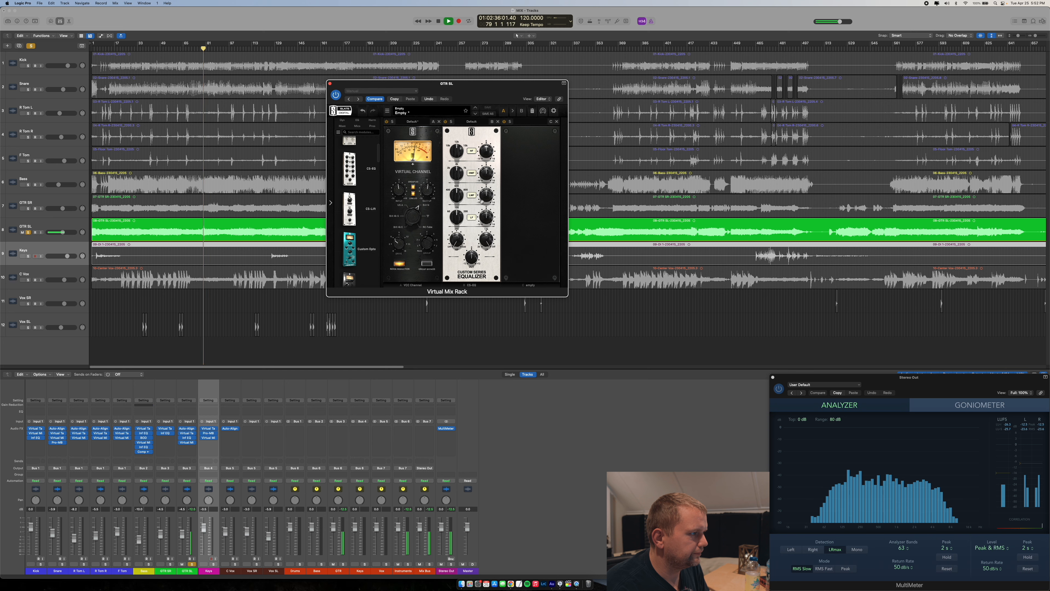
{"action": "mouse_move", "coordinate": [484, 199]}
{"action": "left_click_drag", "start_coordinate": [484, 199], "coordinate": [482, 174]}
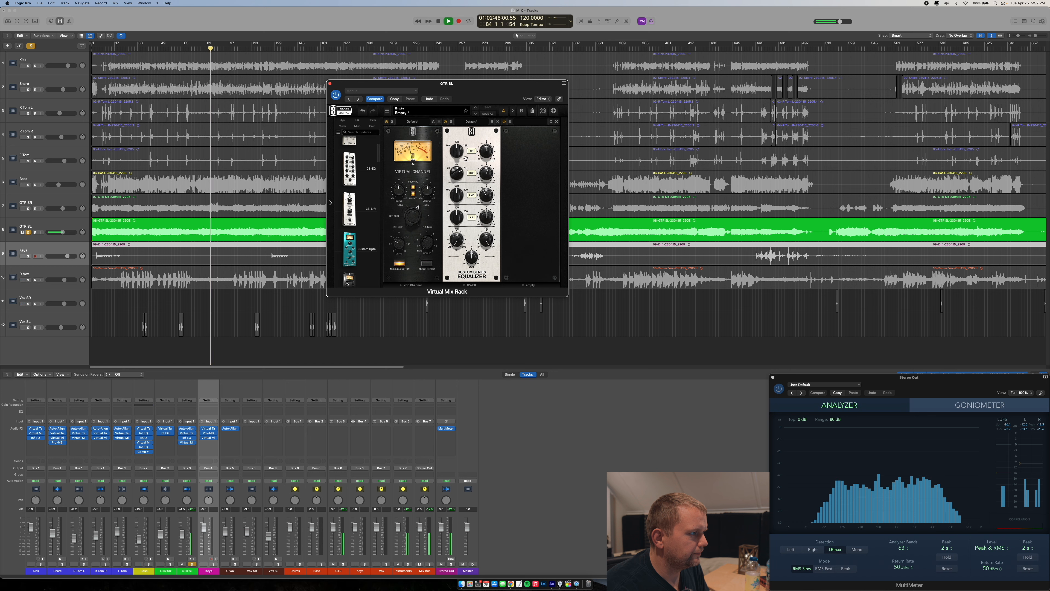
{"action": "left_click", "coordinate": [497, 122]}
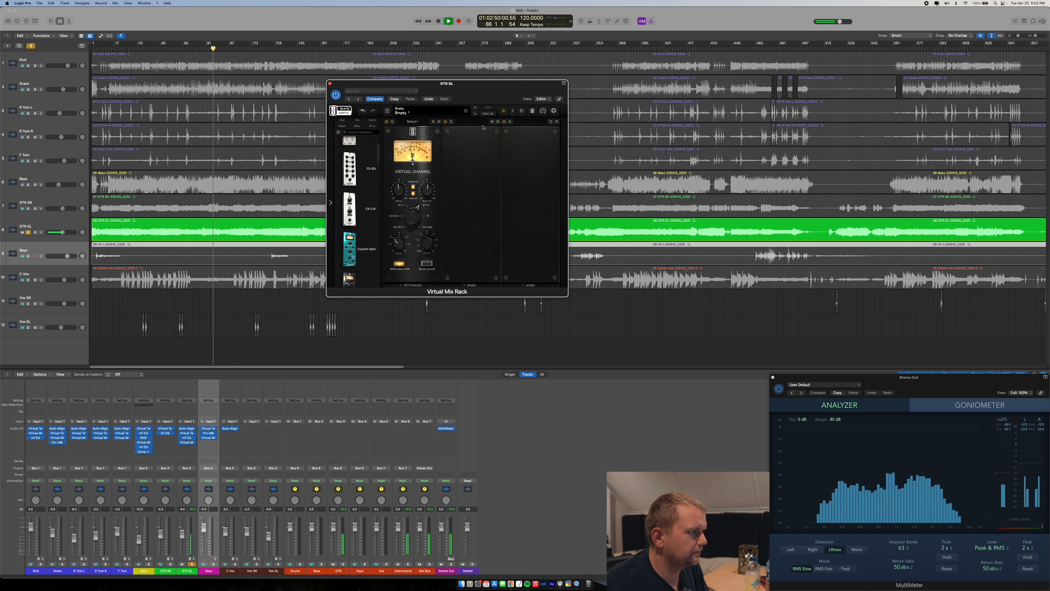
Load a fresh Custom Series Equalizer into the second rack slot and turn up a mid-band control on GTR SL
{"action": "left_click_drag", "start_coordinate": [349, 168], "coordinate": [474, 167]}
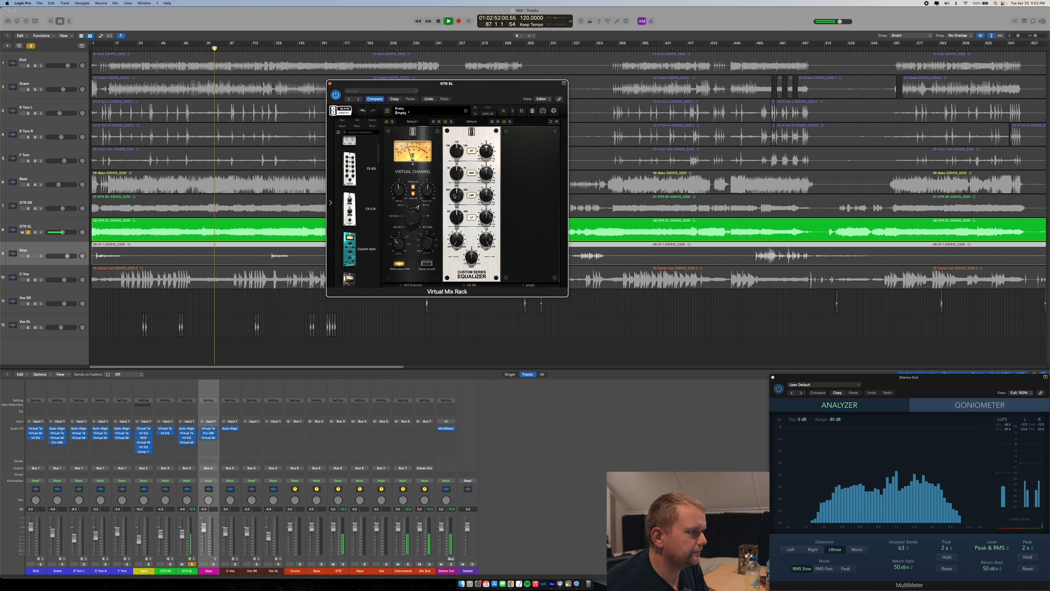
{"action": "left_click_drag", "start_coordinate": [487, 197], "coordinate": [489, 170]}
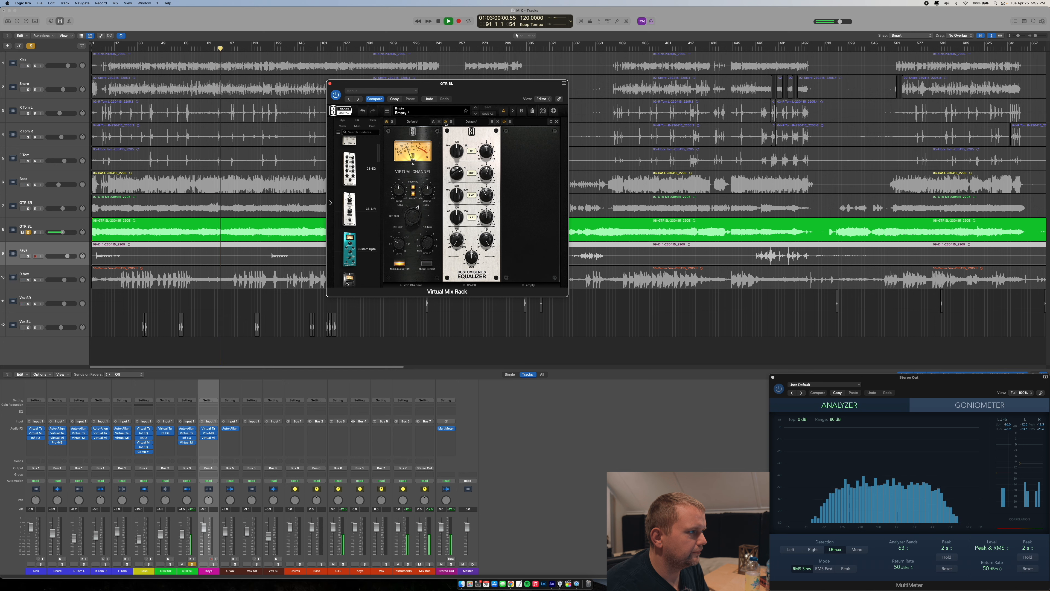
Compare GTR SL with the equalizer bypassed and active around bars 402 and 379, close the rack, and stop playback
{"action": "left_click", "coordinate": [666, 47]}
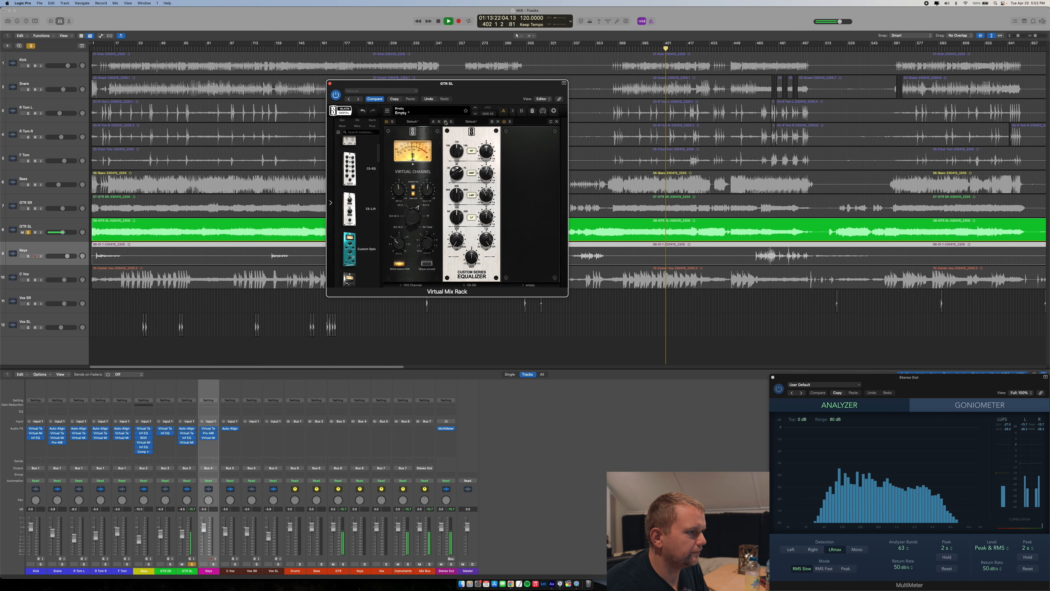
{"action": "left_click", "coordinate": [632, 47]}
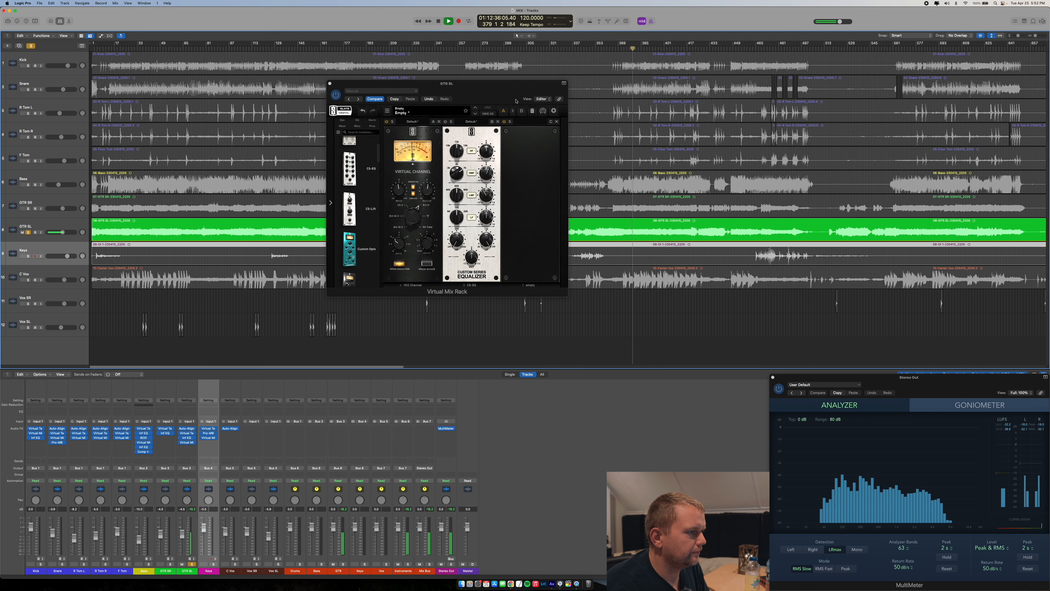
{"action": "left_click", "coordinate": [446, 124]}
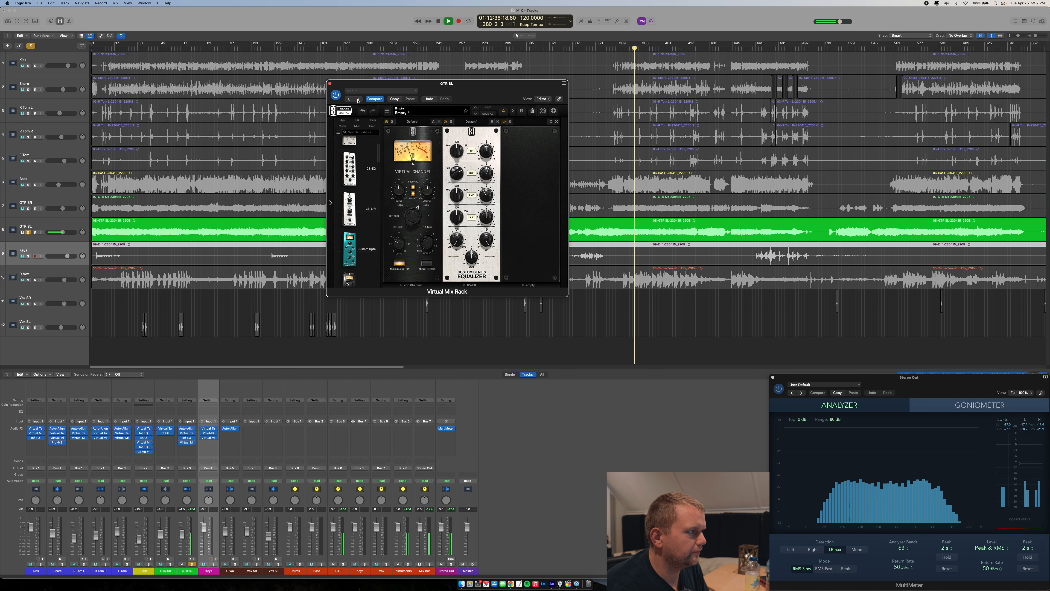
{"action": "left_click", "coordinate": [330, 84]}
{"action": "key", "text": "space"}
Solo GTR SR instead of GTR SL and insert a Virtual Mix Rack in its next free plug-in slot
{"action": "left_click", "coordinate": [170, 564]}
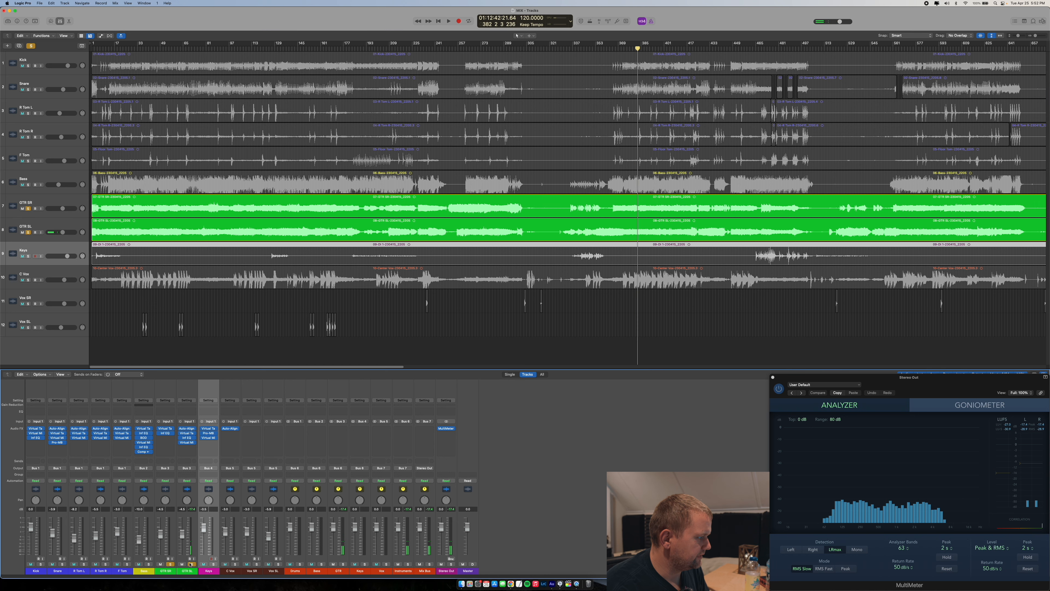
{"action": "left_click", "coordinate": [191, 563]}
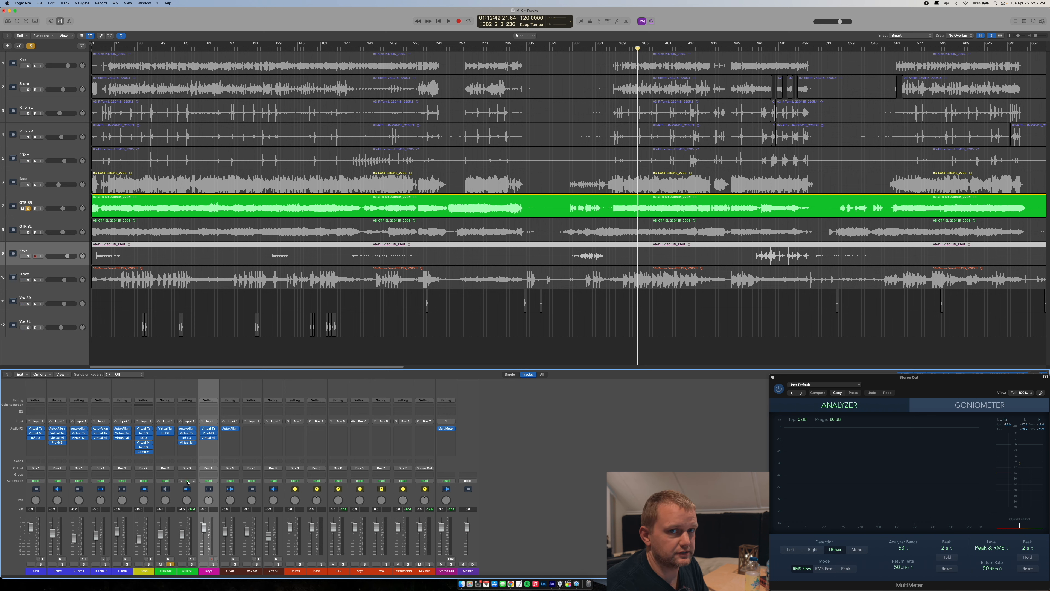
{"action": "left_click", "coordinate": [167, 438]}
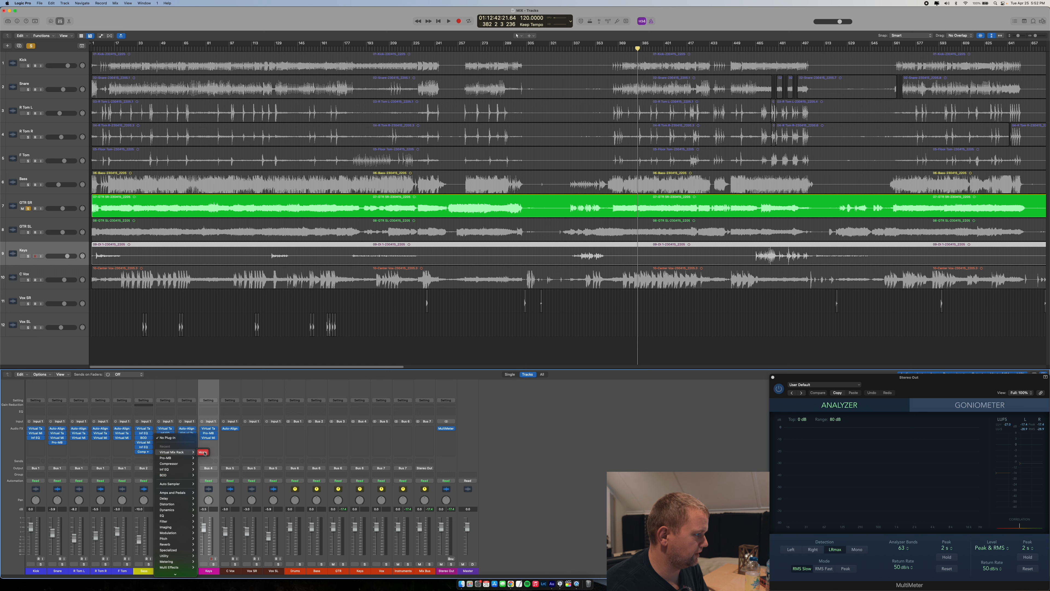
{"action": "left_click", "coordinate": [203, 452]}
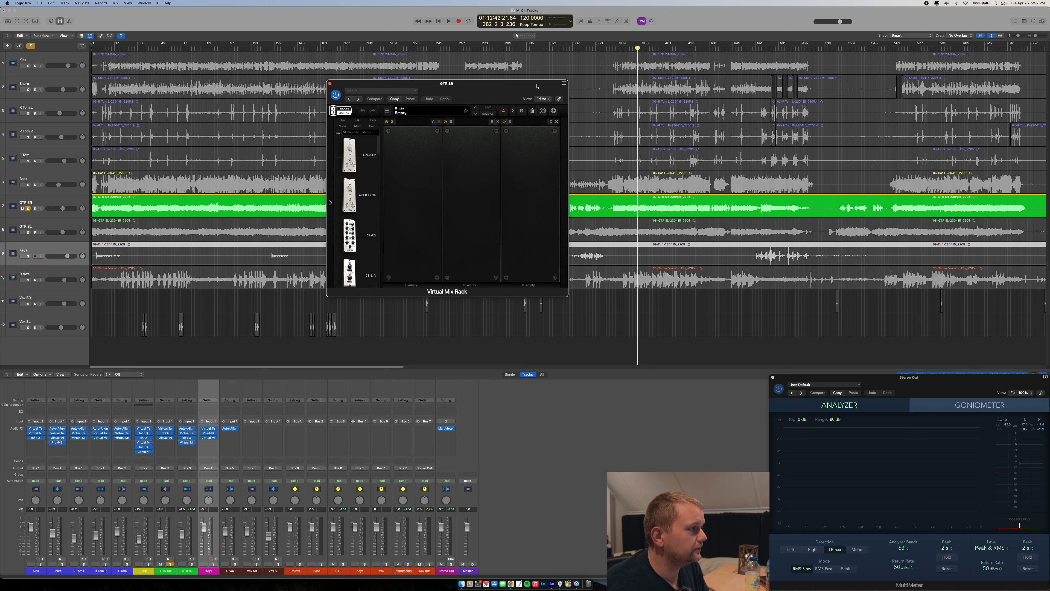
Audition GTR SR from around bar 39 and load a VCC Channel module into the rack's first slot
{"action": "left_click", "coordinate": [147, 48]}
{"action": "key", "text": "space"}
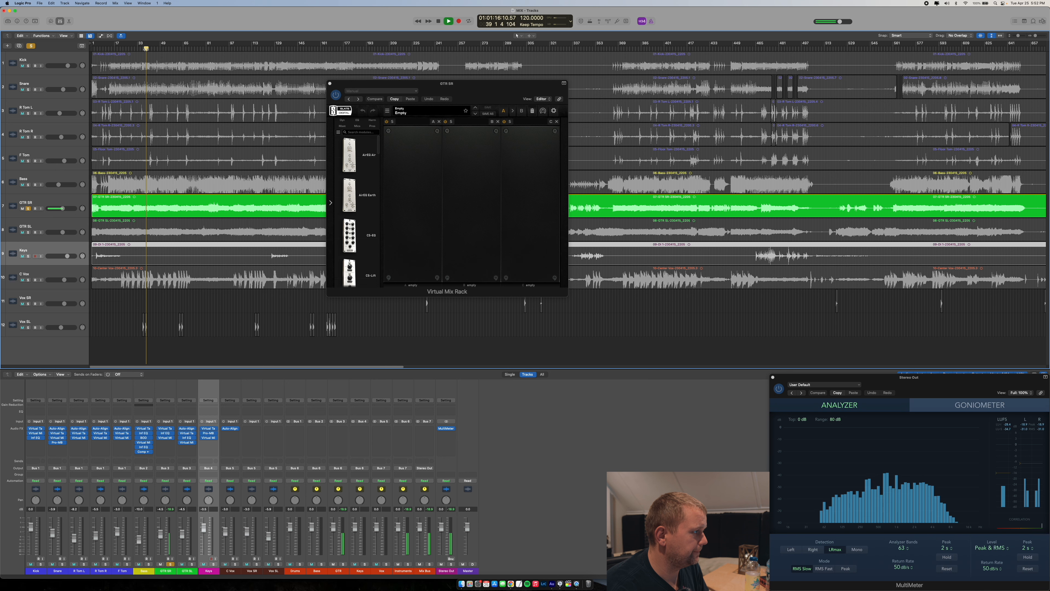
{"action": "key", "text": "space"}
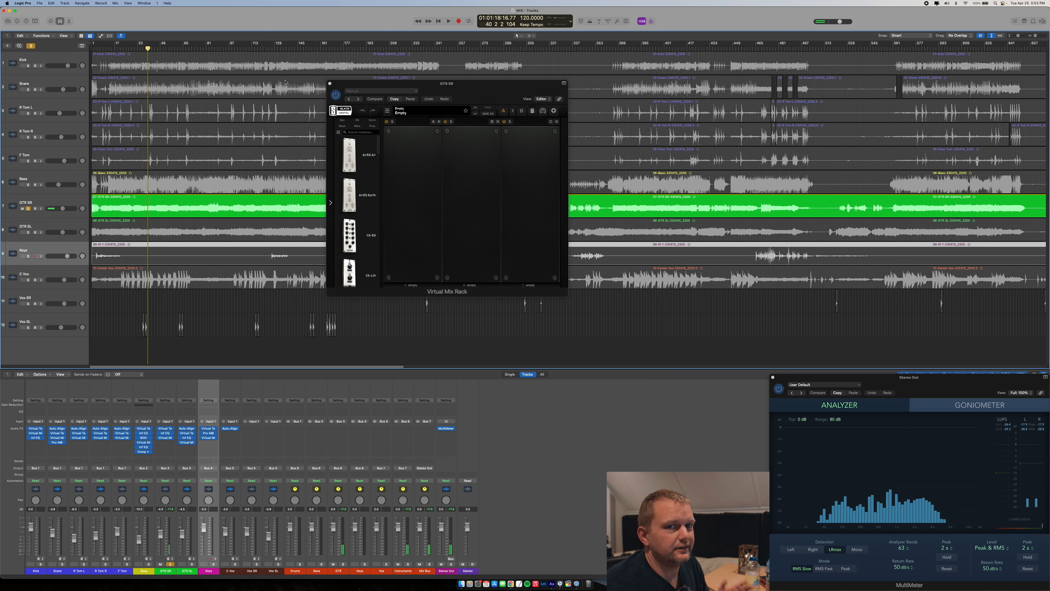
{"action": "scroll", "coordinate": [376, 180], "scroll_direction": "down", "scroll_amount": 15}
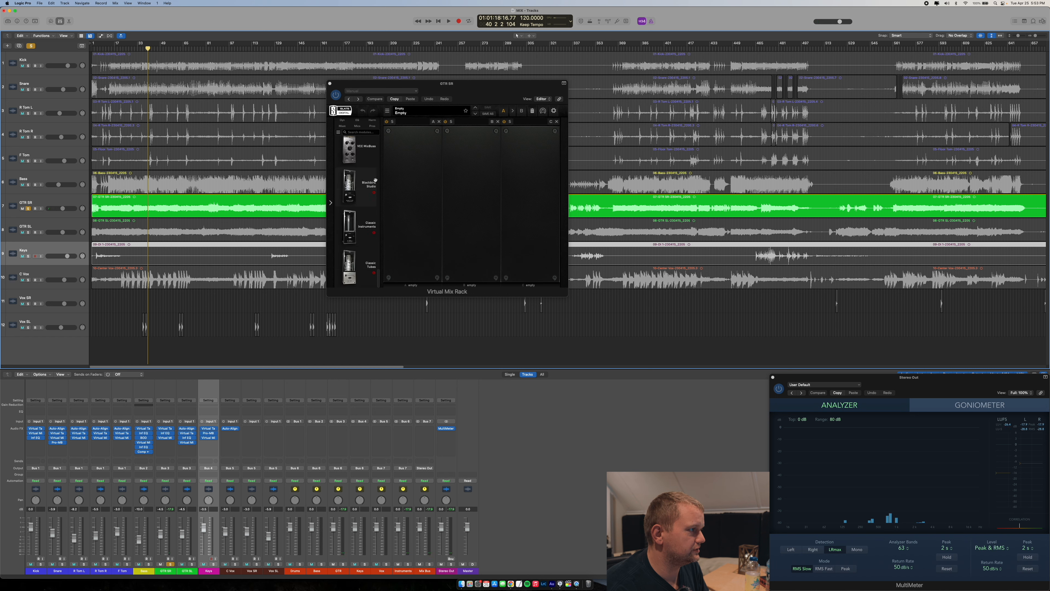
{"action": "scroll", "coordinate": [375, 180], "scroll_direction": "up", "scroll_amount": 2}
{"action": "left_click_drag", "start_coordinate": [372, 181], "coordinate": [404, 206]}
{"action": "key", "text": "space"}
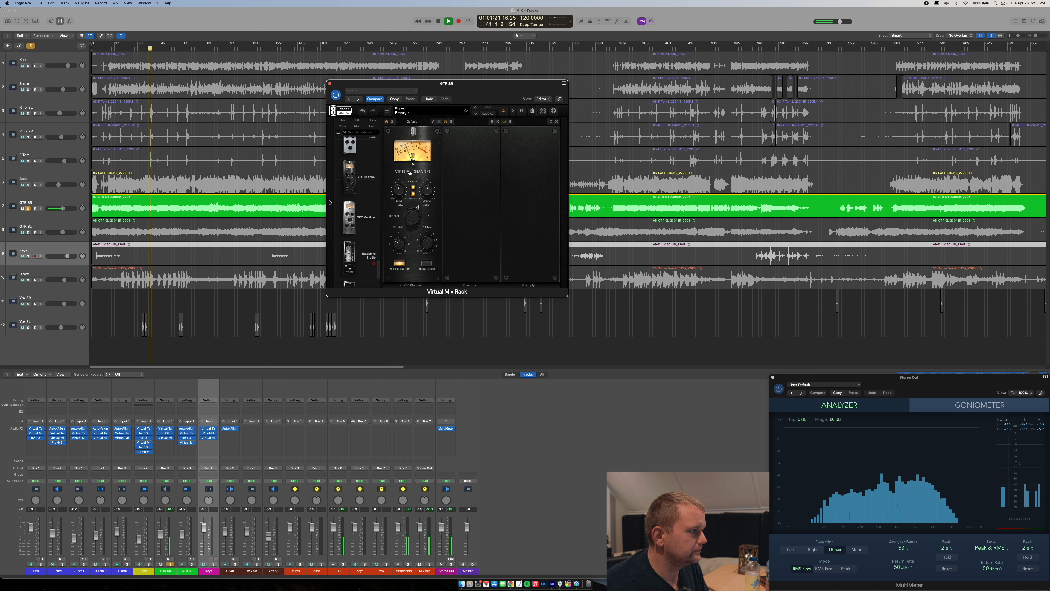
Load an FG-S equalizer into the second rack slot and adjust its low-mid band while GTR SR plays from around bar 384
{"action": "scroll", "coordinate": [370, 212], "scroll_direction": "down", "scroll_amount": 2}
{"action": "scroll", "coordinate": [370, 213], "scroll_direction": "up", "scroll_amount": 10}
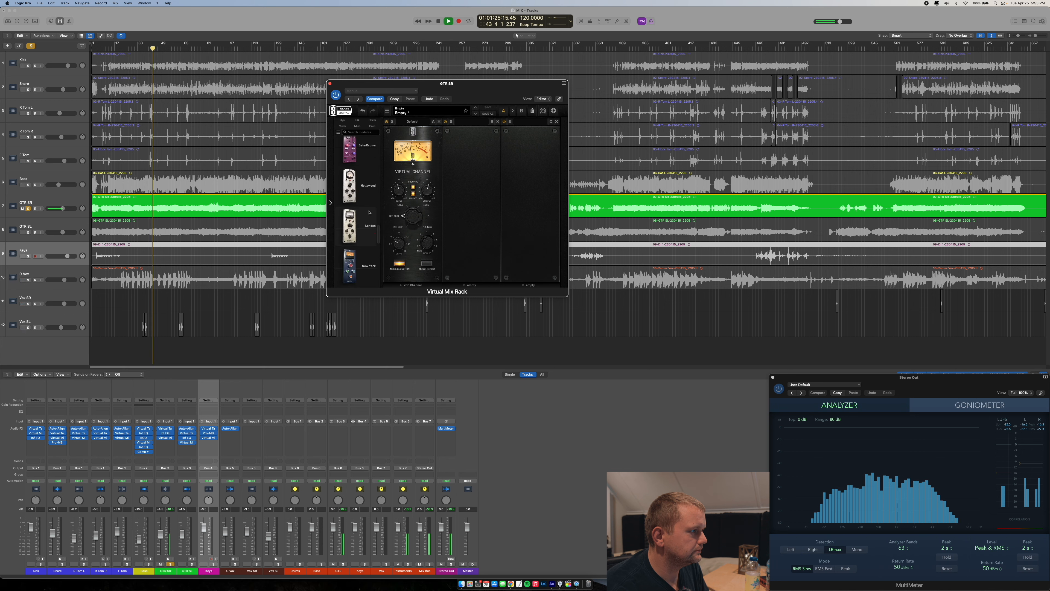
{"action": "left_click_drag", "start_coordinate": [360, 227], "coordinate": [496, 210]}
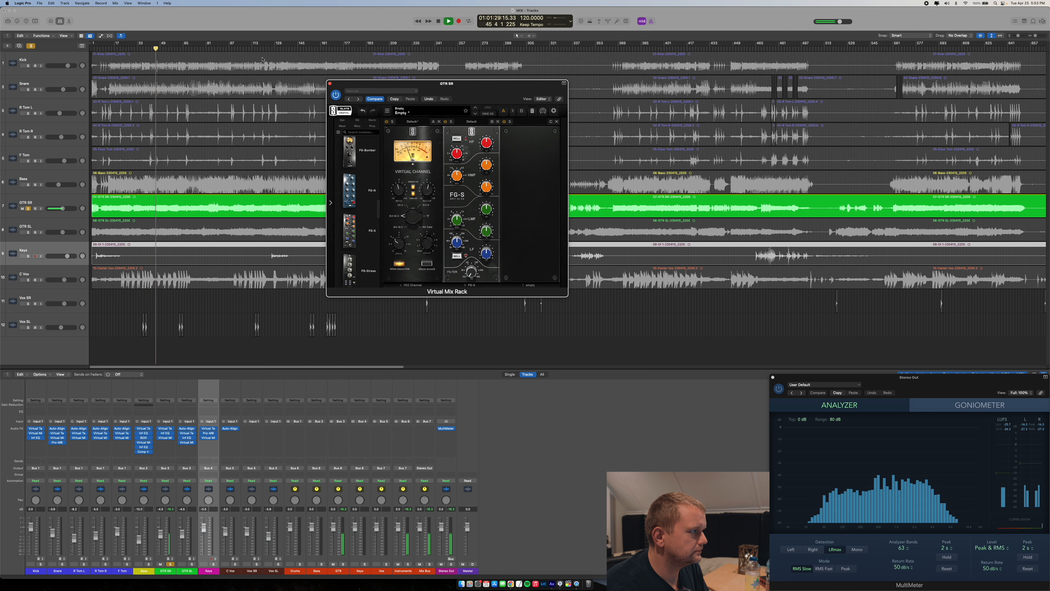
{"action": "left_click", "coordinate": [271, 50]}
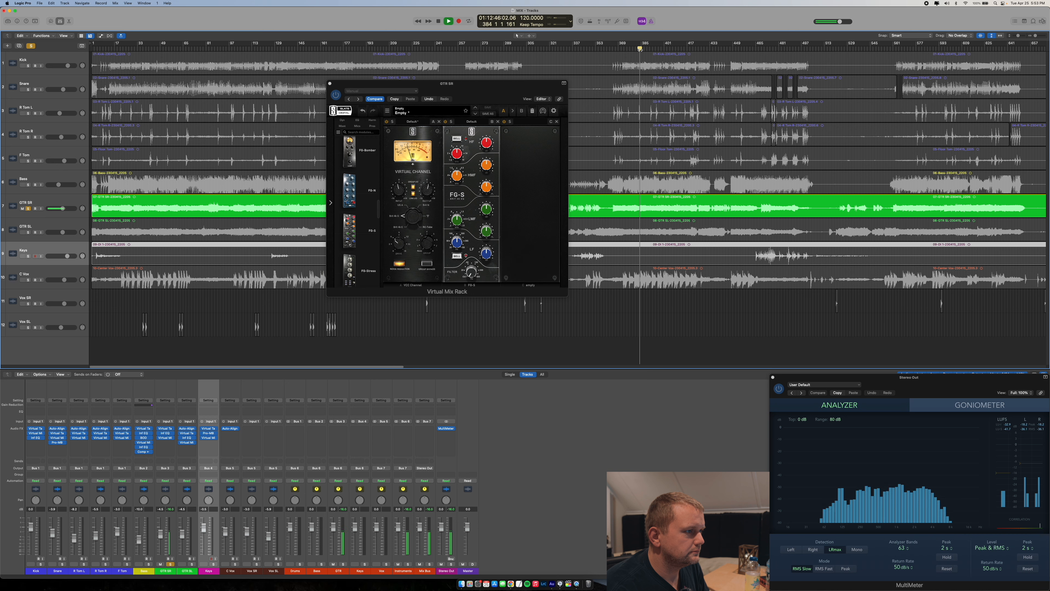
{"action": "left_click_drag", "start_coordinate": [487, 233], "coordinate": [452, 222]}
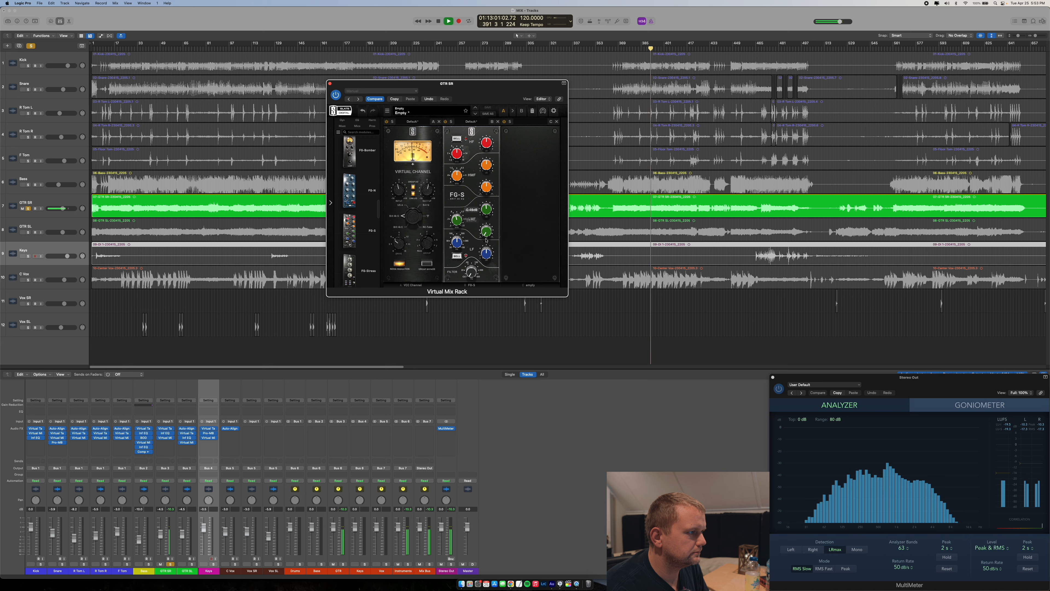
{"action": "mouse_move", "coordinate": [486, 233]}
{"action": "left_click_drag", "start_coordinate": [486, 227], "coordinate": [485, 223]}
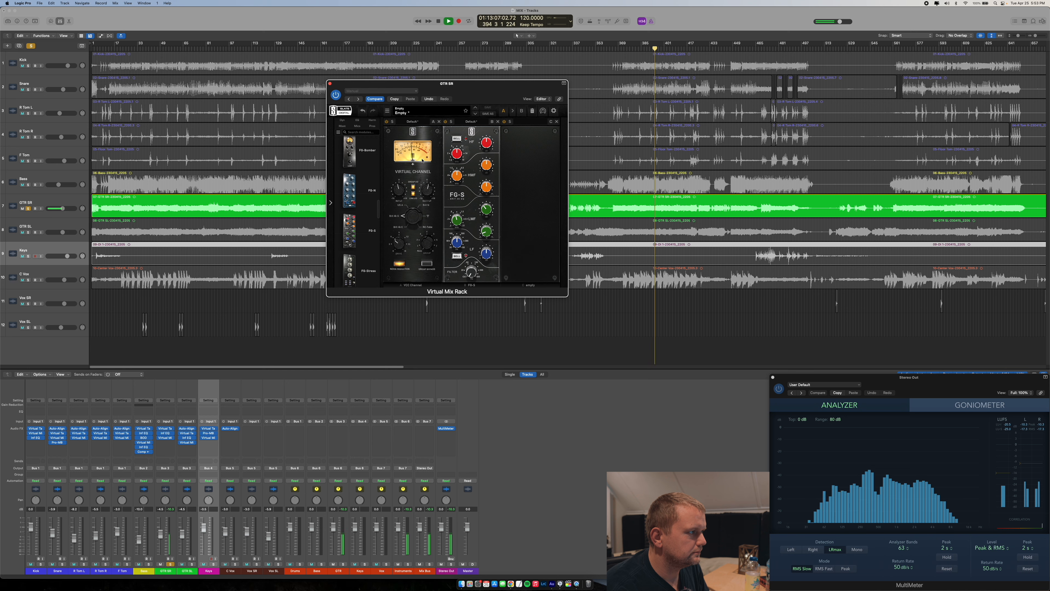
Load an FG-A equalizer into the third rack slot and adjust the frequency and gain of its highest band
{"action": "scroll", "coordinate": [359, 212], "scroll_direction": "up", "scroll_amount": 5}
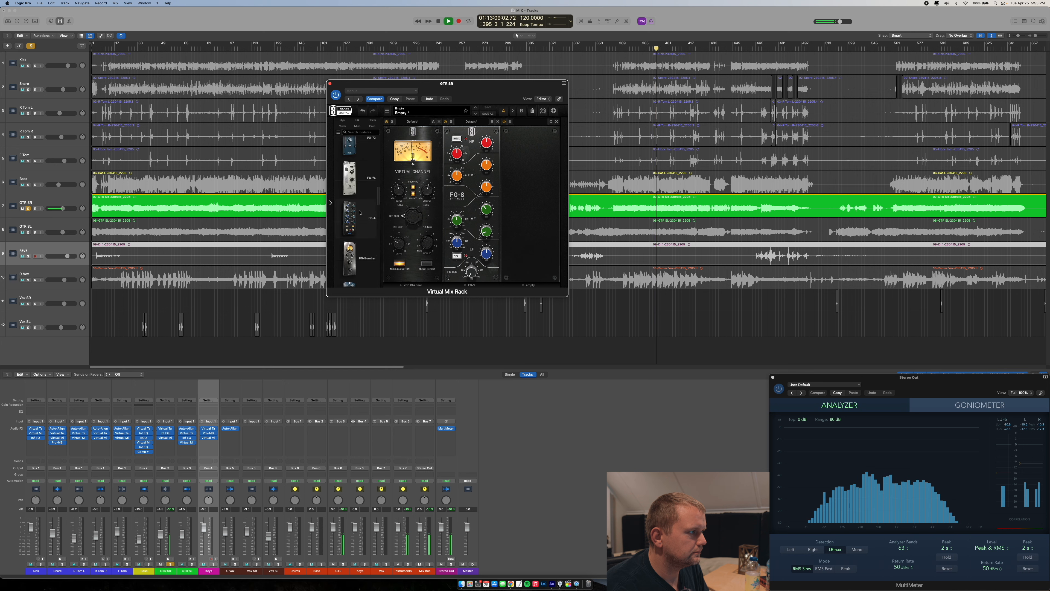
{"action": "left_click_drag", "start_coordinate": [359, 207], "coordinate": [530, 199]}
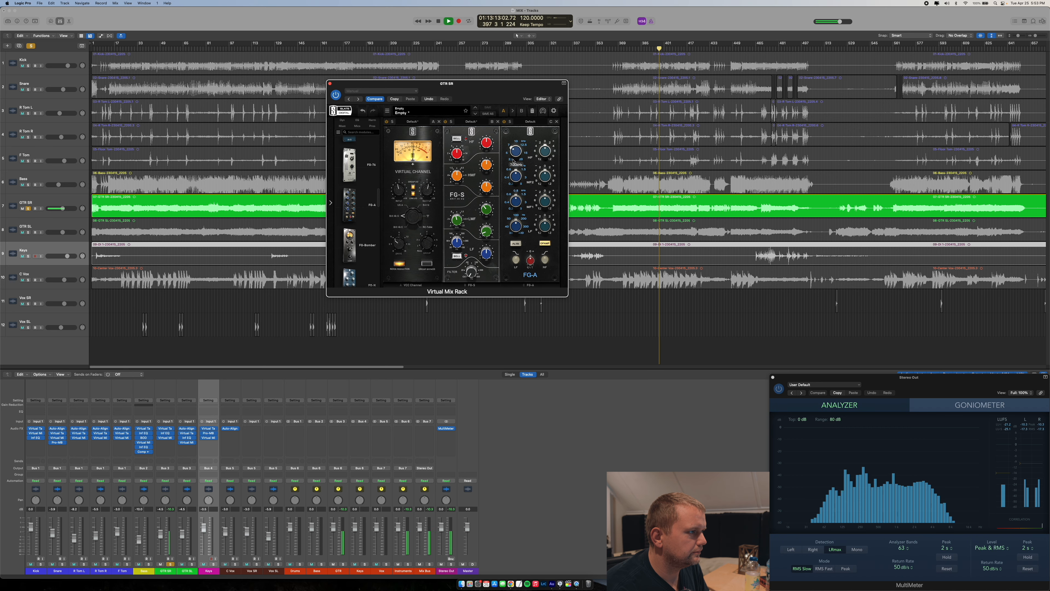
{"action": "mouse_move", "coordinate": [547, 149]}
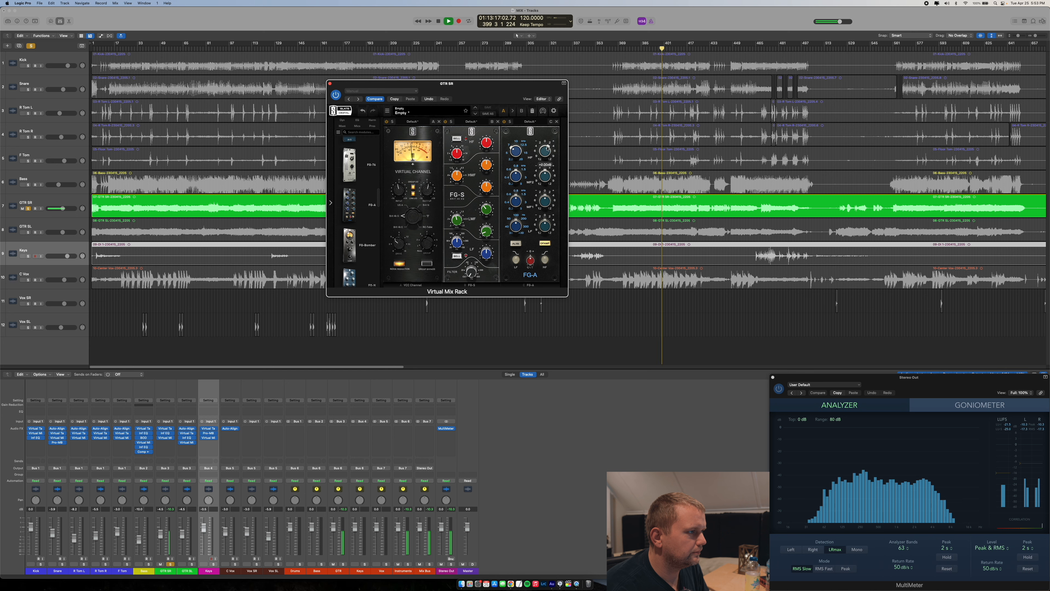
{"action": "mouse_move", "coordinate": [520, 183]}
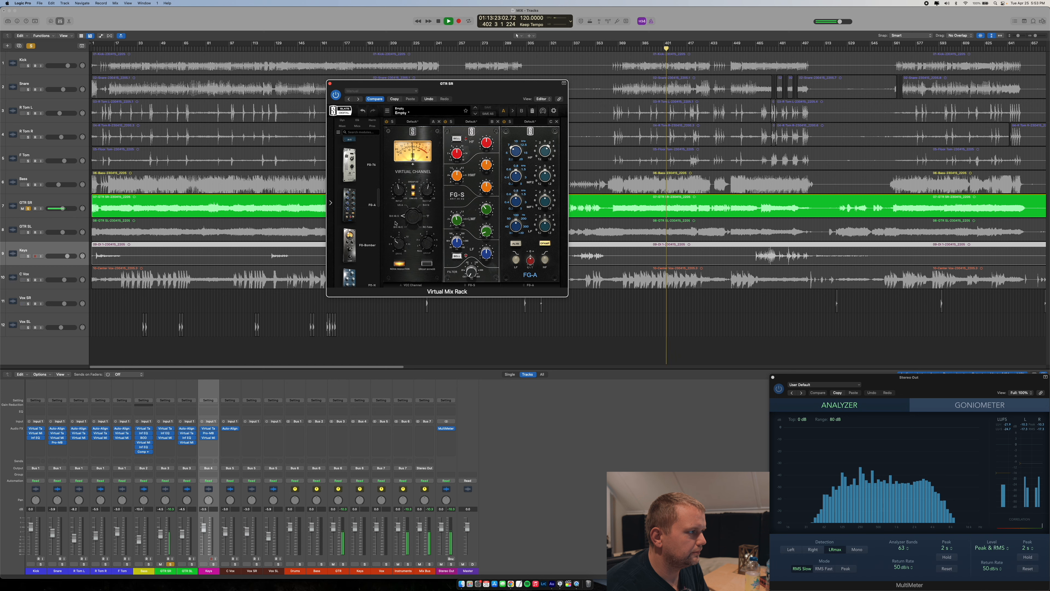
Try the Custom Series Equalizer in the fourth rack slot with a mid-band change from around bar 392, and remove the module
{"action": "scroll", "coordinate": [351, 229], "scroll_direction": "up", "scroll_amount": 5}
{"action": "scroll", "coordinate": [352, 230], "scroll_direction": "up", "scroll_amount": 3}
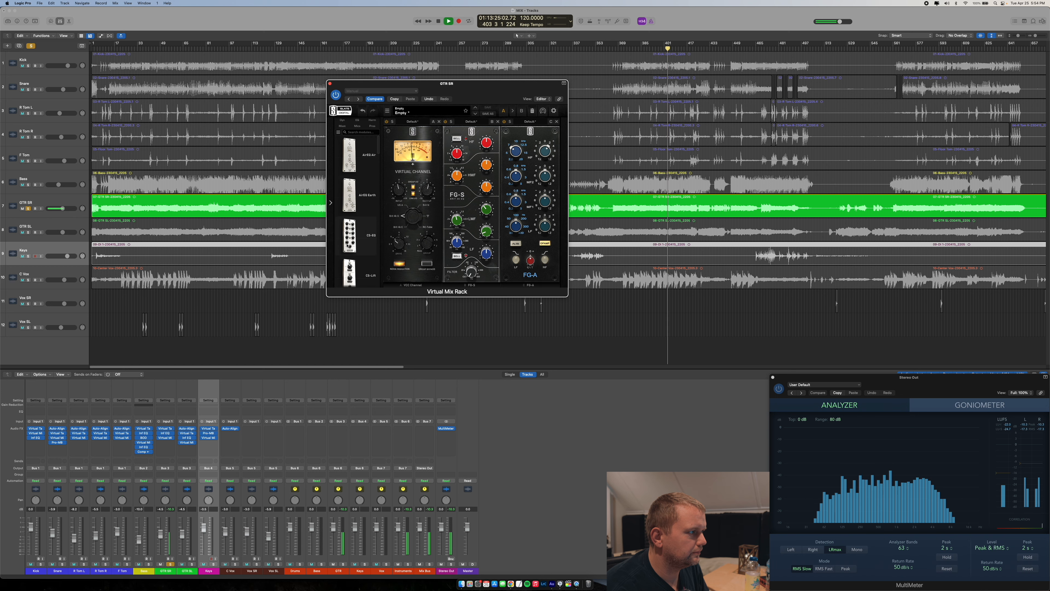
{"action": "left_click_drag", "start_coordinate": [350, 234], "coordinate": [599, 213]}
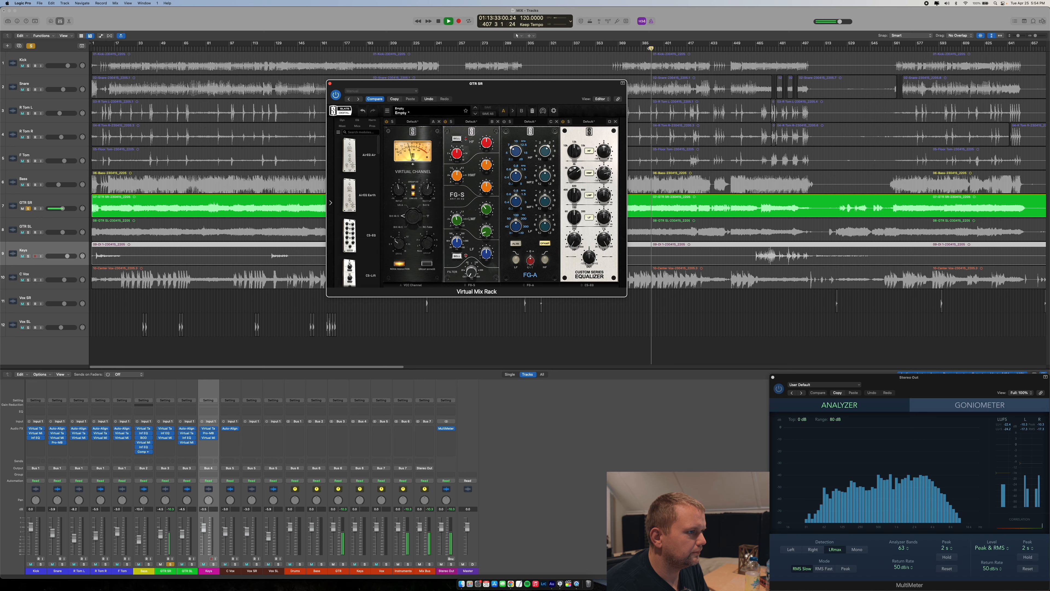
{"action": "left_click", "coordinate": [650, 47]}
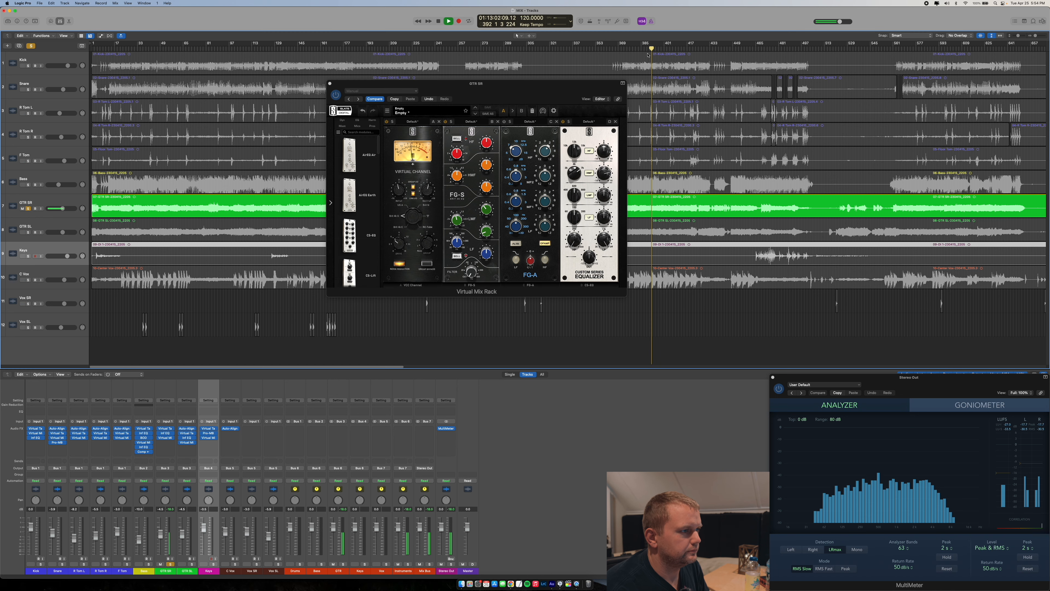
{"action": "left_click", "coordinate": [604, 174]}
{"action": "left_click_drag", "start_coordinate": [604, 174], "coordinate": [605, 177]}
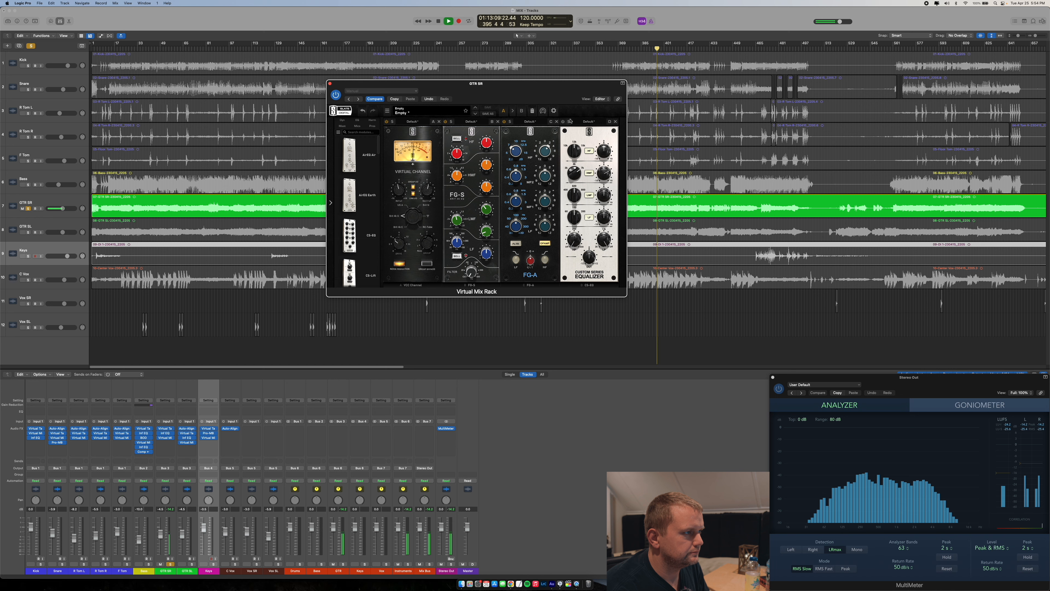
{"action": "left_click", "coordinate": [615, 122]}
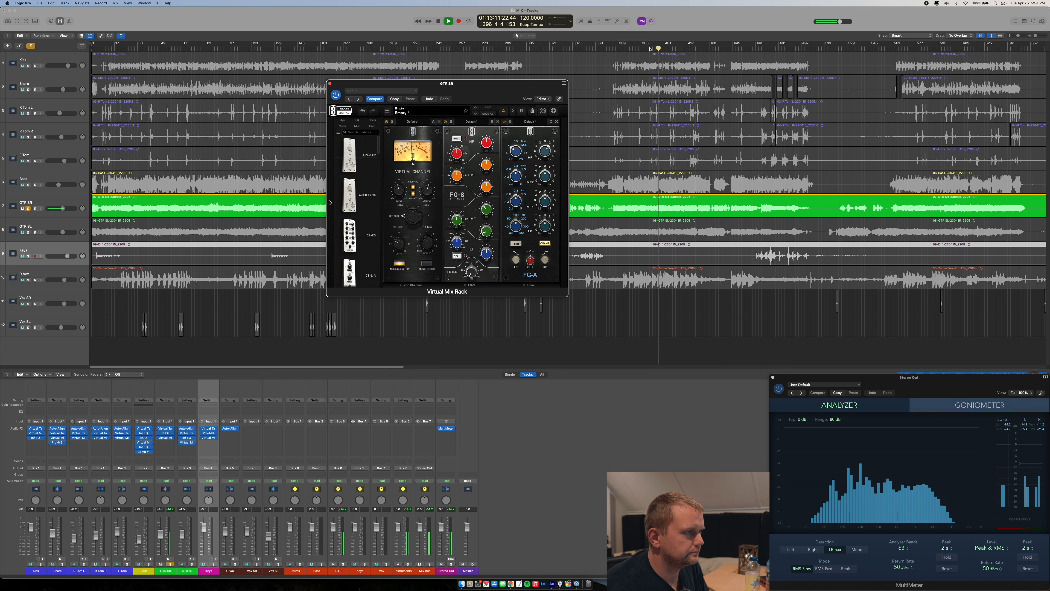
Replay GTR SR from around bar 386, readjust the FG-A's highest-band gain, and close the rack
{"action": "key", "text": "space"}
{"action": "key", "text": "space"}
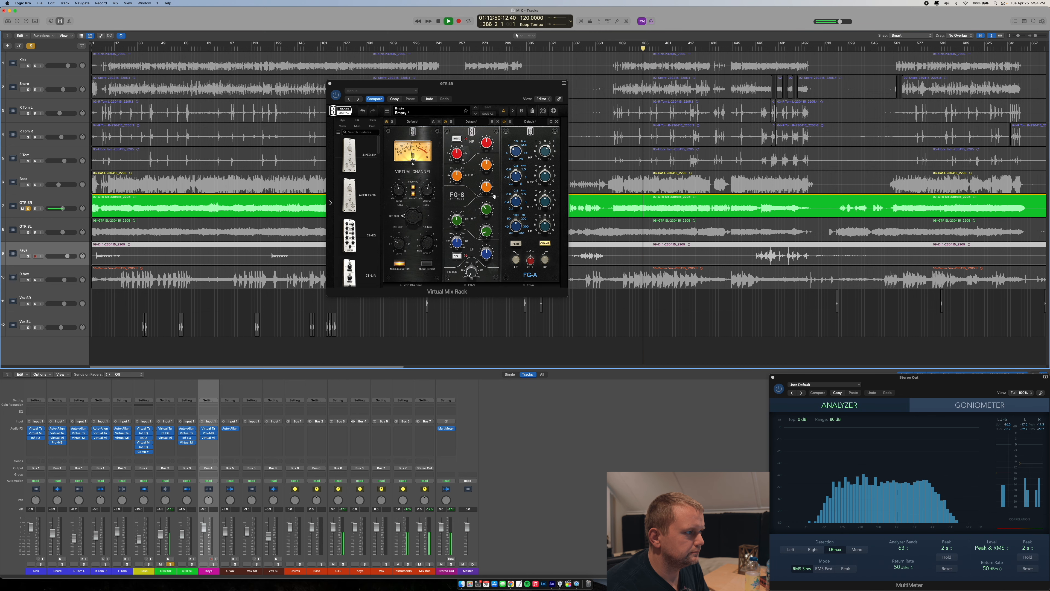
{"action": "left_click", "coordinate": [543, 151]}
{"action": "mouse_move", "coordinate": [546, 152]}
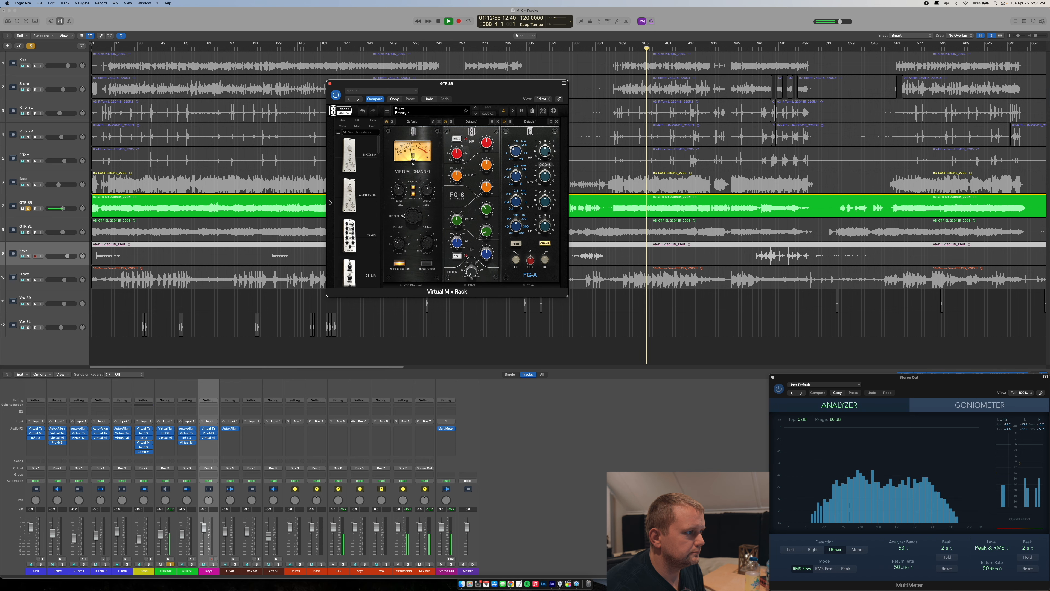
{"action": "left_click_drag", "start_coordinate": [543, 88], "coordinate": [542, 37]}
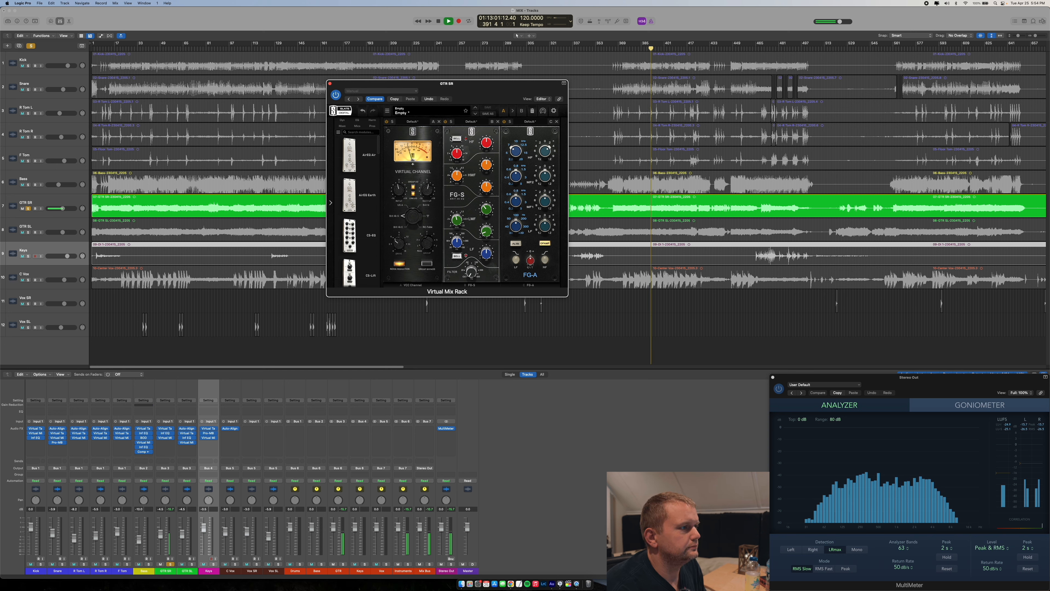
{"action": "key", "text": "super+w"}
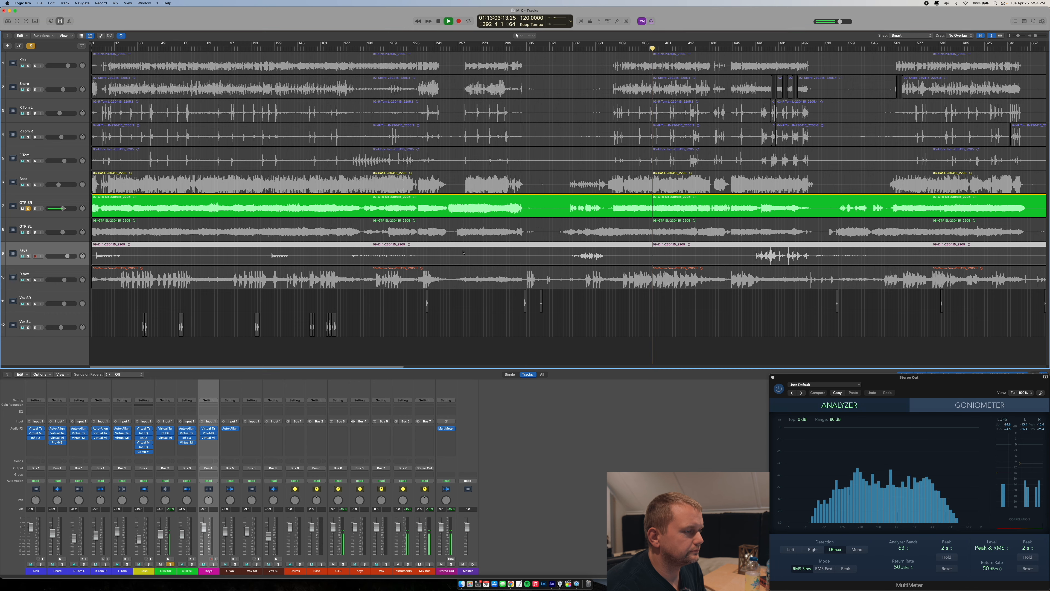
Solo GTR SL alongside GTR SR, replay from around bar 387, and load an FG-2A compressor into GTR SR's fourth rack slot
{"action": "left_click", "coordinate": [191, 564]}
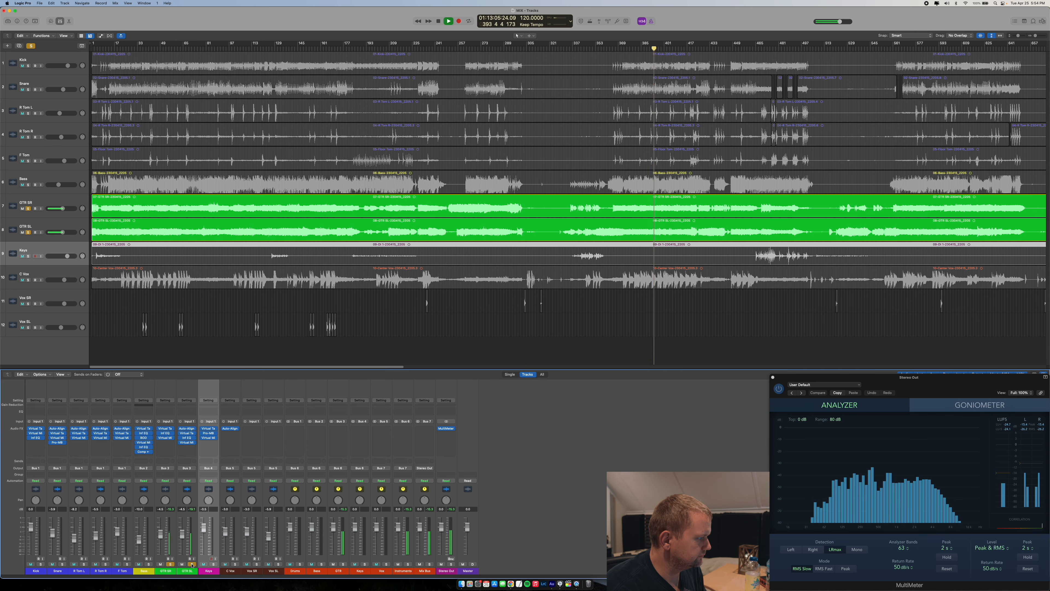
{"action": "left_click", "coordinate": [642, 48]}
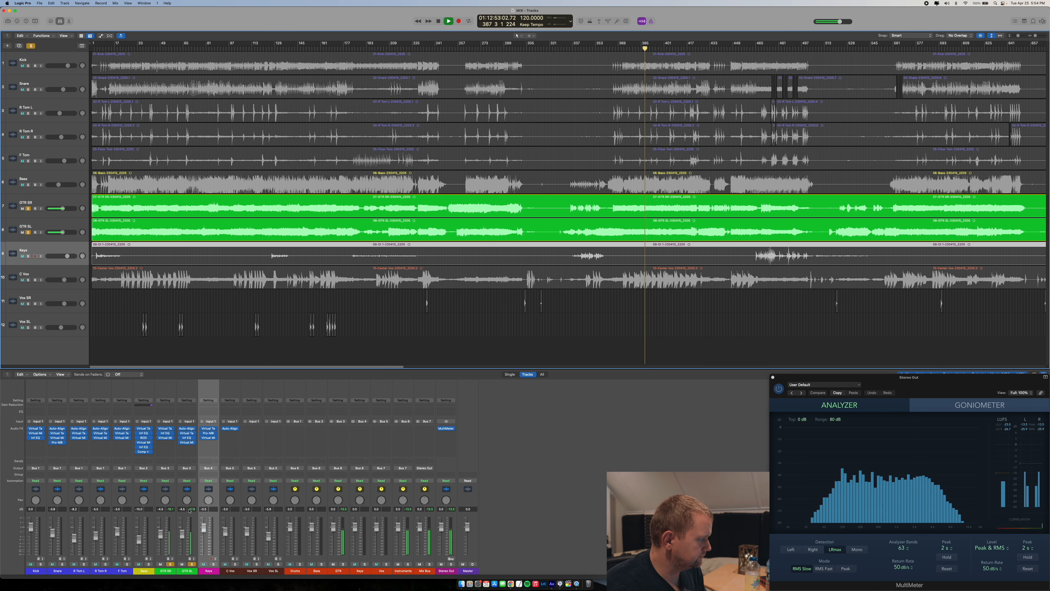
{"action": "left_click", "coordinate": [165, 437]}
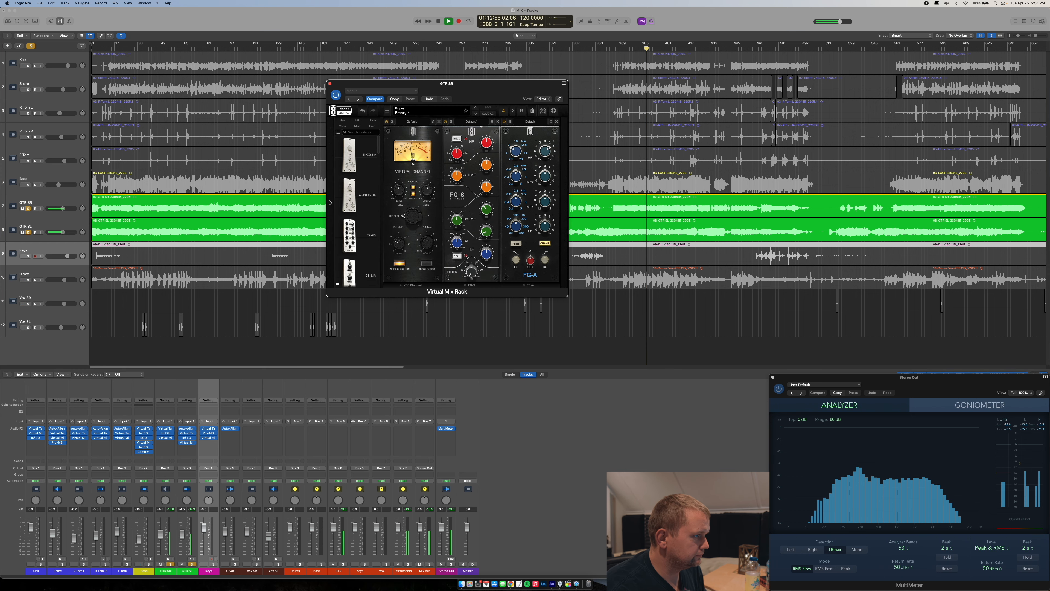
{"action": "scroll", "coordinate": [350, 215], "scroll_direction": "down", "scroll_amount": 10}
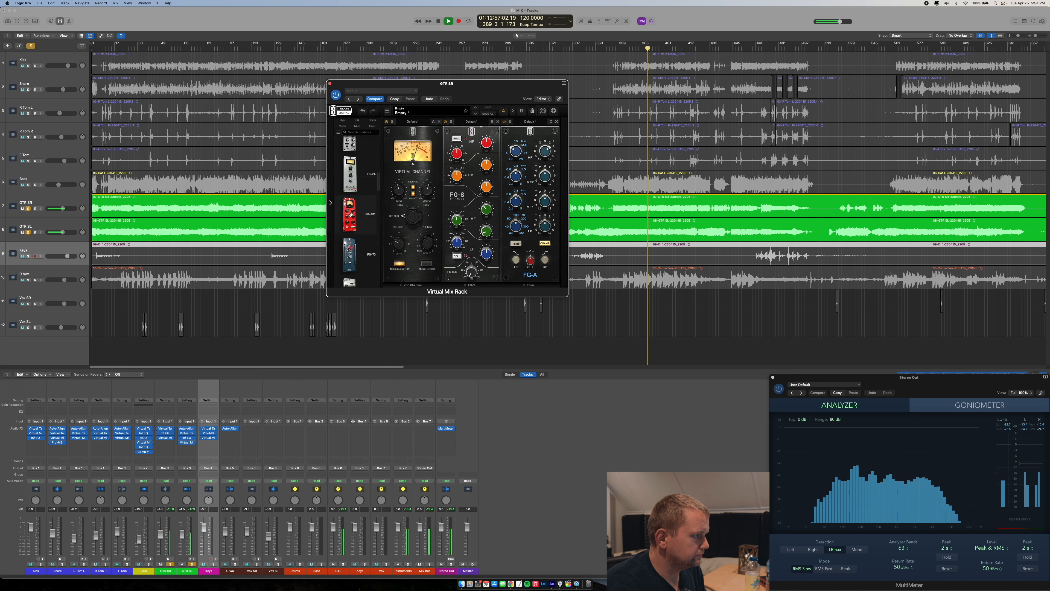
{"action": "left_click_drag", "start_coordinate": [350, 178], "coordinate": [602, 190]}
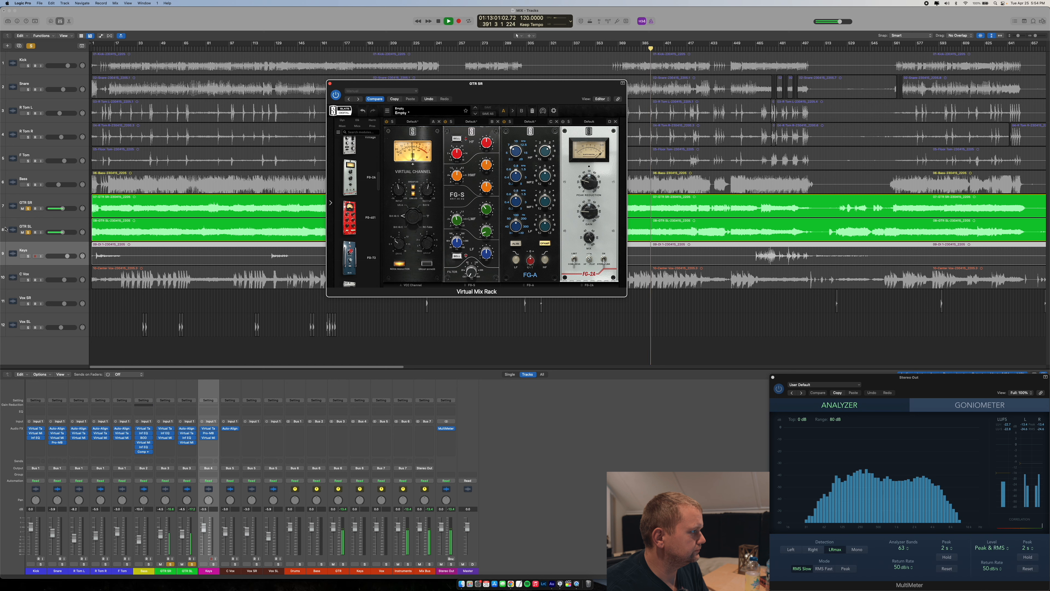
Solo GTR SR alone to try the FG-2A's peak reduction, remove the compressor, and close the rack
{"action": "left_click", "coordinate": [28, 232]}
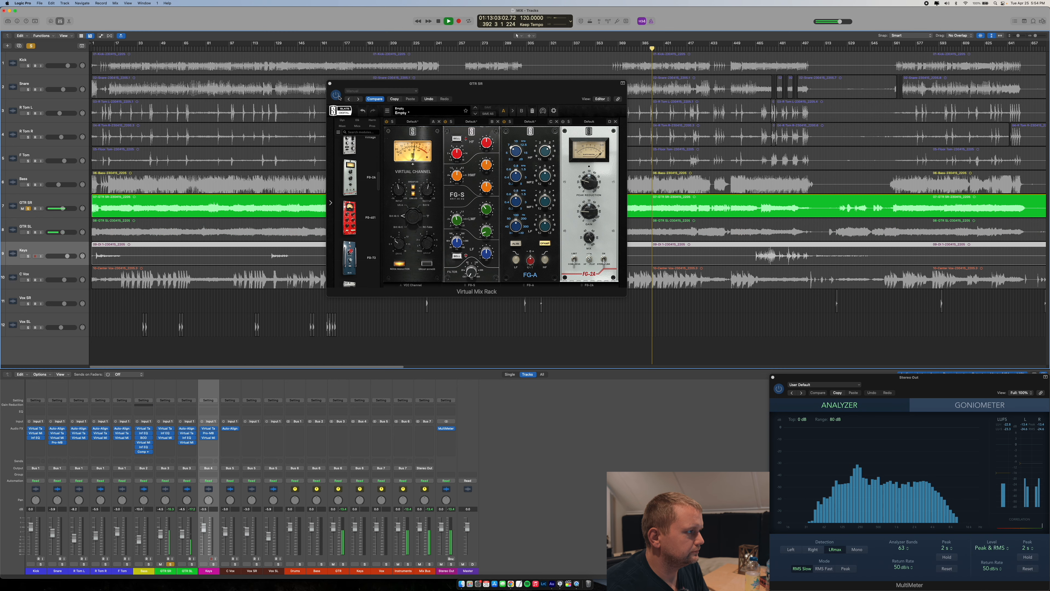
{"action": "left_click", "coordinate": [589, 184]}
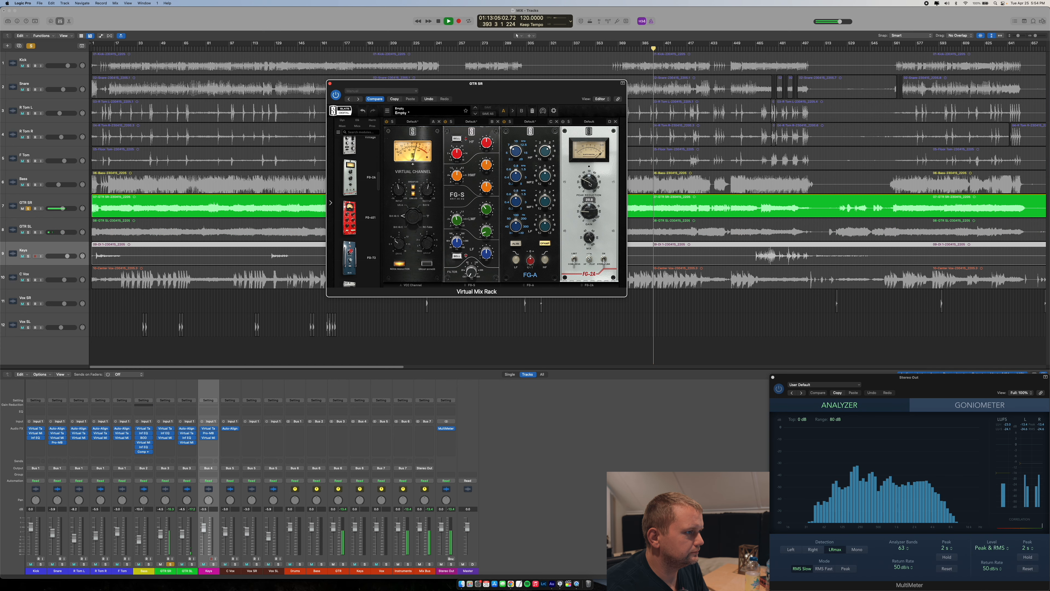
{"action": "mouse_move", "coordinate": [590, 182]}
{"action": "left_mouse_down"}
{"action": "mouse_move", "coordinate": [589, 201]}
{"action": "mouse_move", "coordinate": [584, 193]}
{"action": "left_mouse_up"}
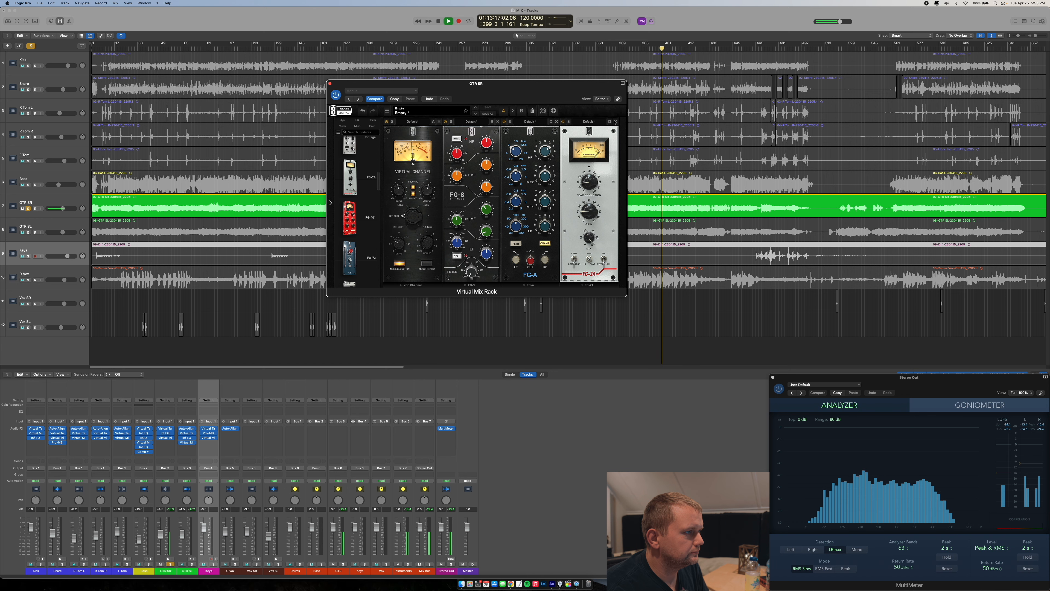
{"action": "left_click", "coordinate": [614, 122]}
{"action": "left_click", "coordinate": [330, 84]}
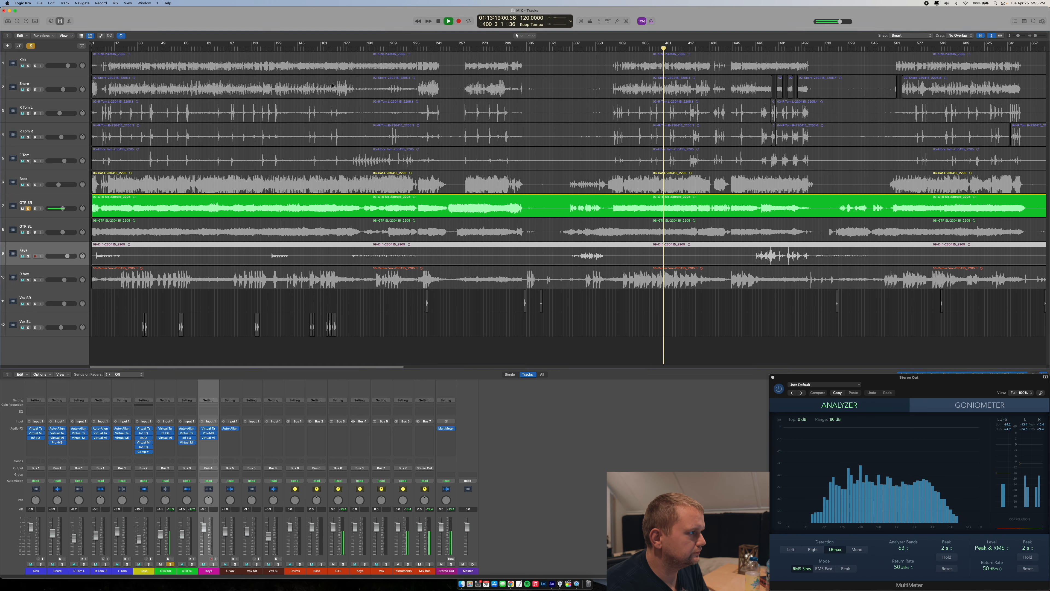
Insert FabFilter Pro-MB on GTR SR, create a low-frequency band, and extend its high crossover upward
{"action": "left_click", "coordinate": [165, 441]}
{"action": "left_click", "coordinate": [203, 463]}
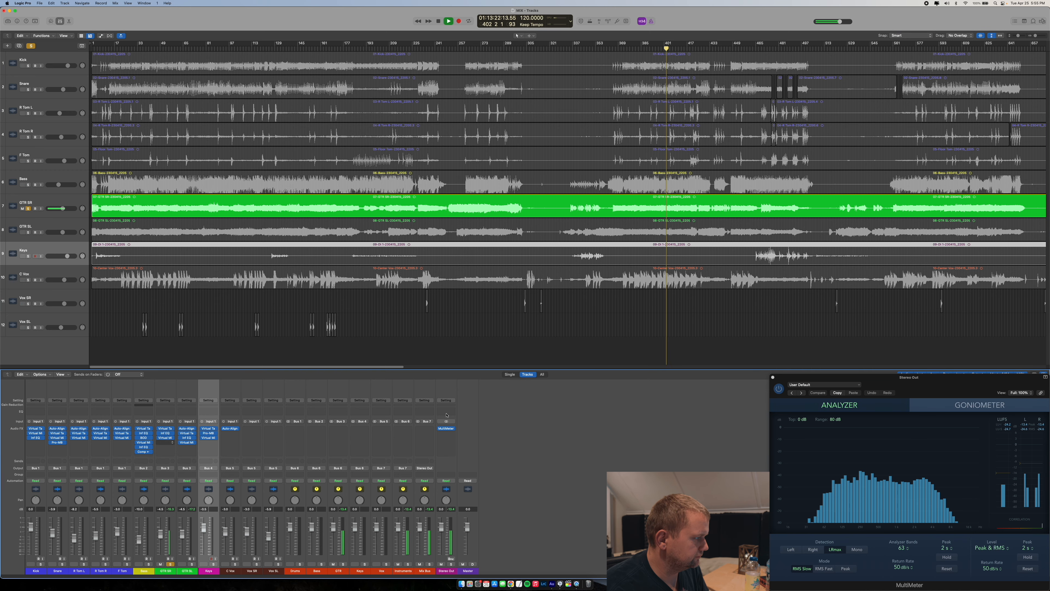
{"action": "left_click", "coordinate": [341, 160]}
{"action": "left_click_drag", "start_coordinate": [362, 151], "coordinate": [422, 147]}
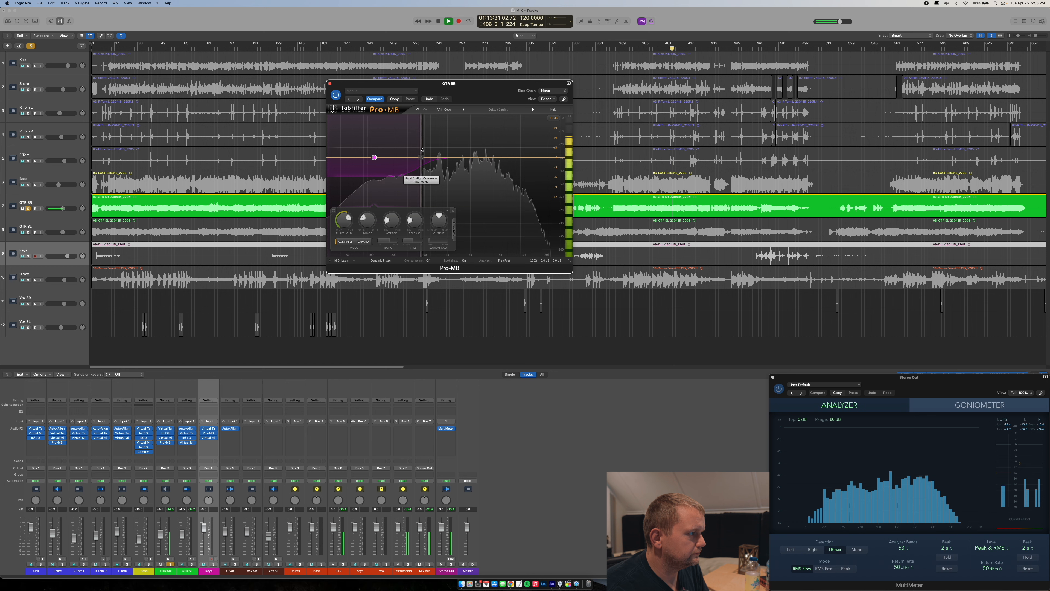
Adjust the low band's attack and threshold in GTR SR's Pro-MB, and close the plug-in
{"action": "left_click_drag", "start_coordinate": [392, 221], "coordinate": [393, 234]}
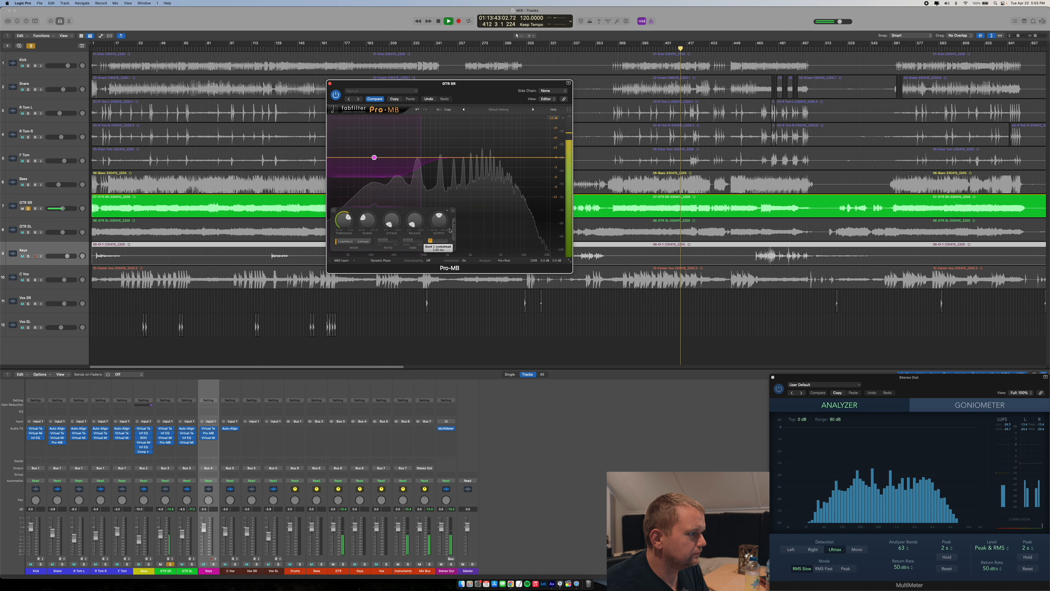
{"action": "scroll", "coordinate": [347, 220], "scroll_direction": "down", "scroll_amount": 2}
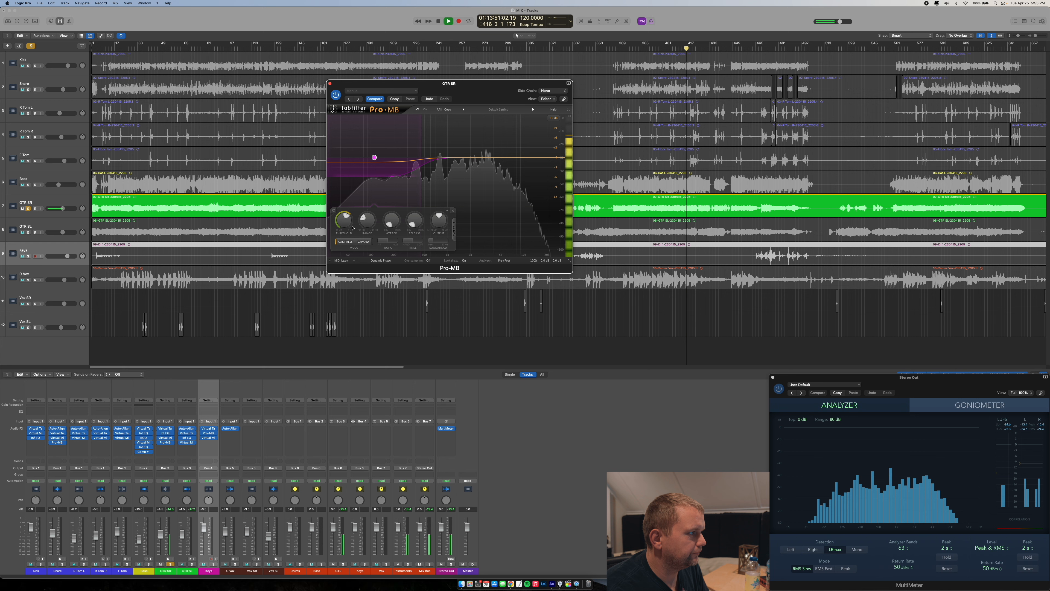
{"action": "left_click_drag", "start_coordinate": [342, 224], "coordinate": [341, 226]}
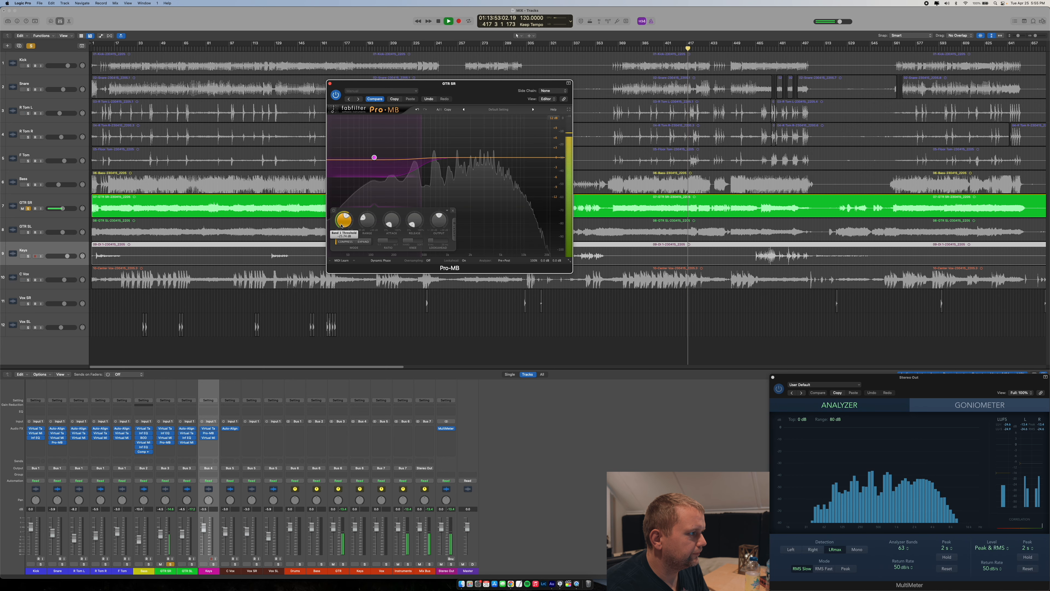
{"action": "left_click", "coordinate": [329, 84]}
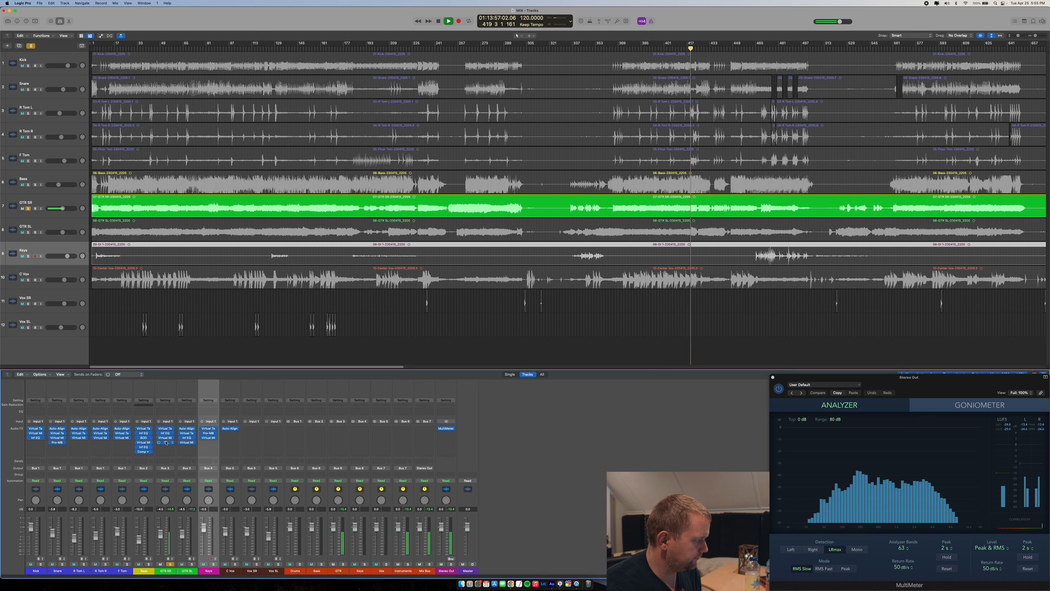
Copy Pro-MB from GTR SR to GTR SL, open the copy, and solo GTR SL alone
{"action": "left_click_drag", "start_coordinate": [168, 444], "coordinate": [187, 446]}
{"action": "left_click", "coordinate": [193, 564]}
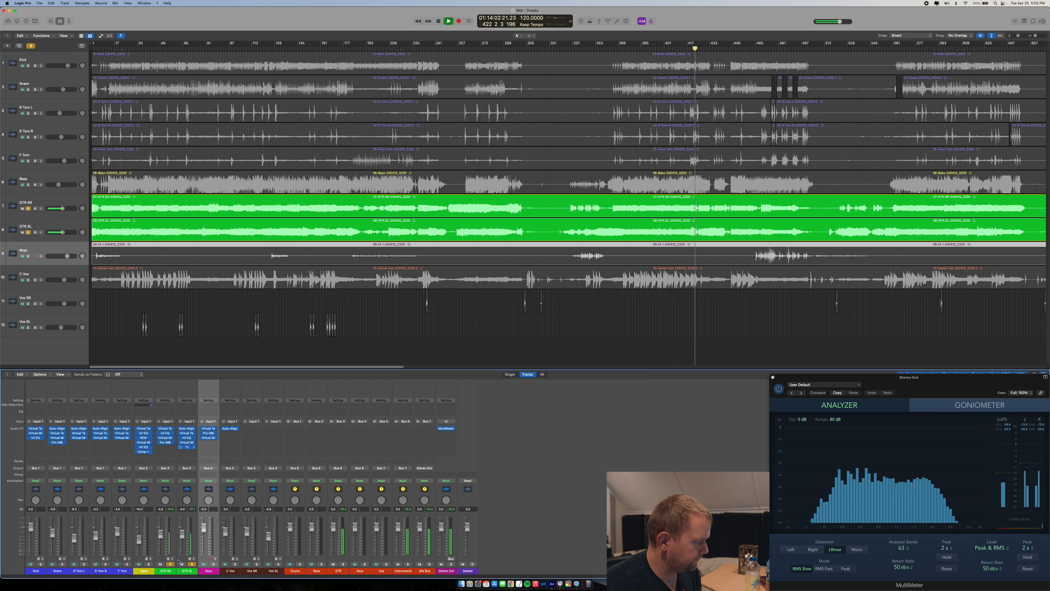
{"action": "left_click", "coordinate": [187, 446]}
{"action": "left_click", "coordinate": [170, 564]}
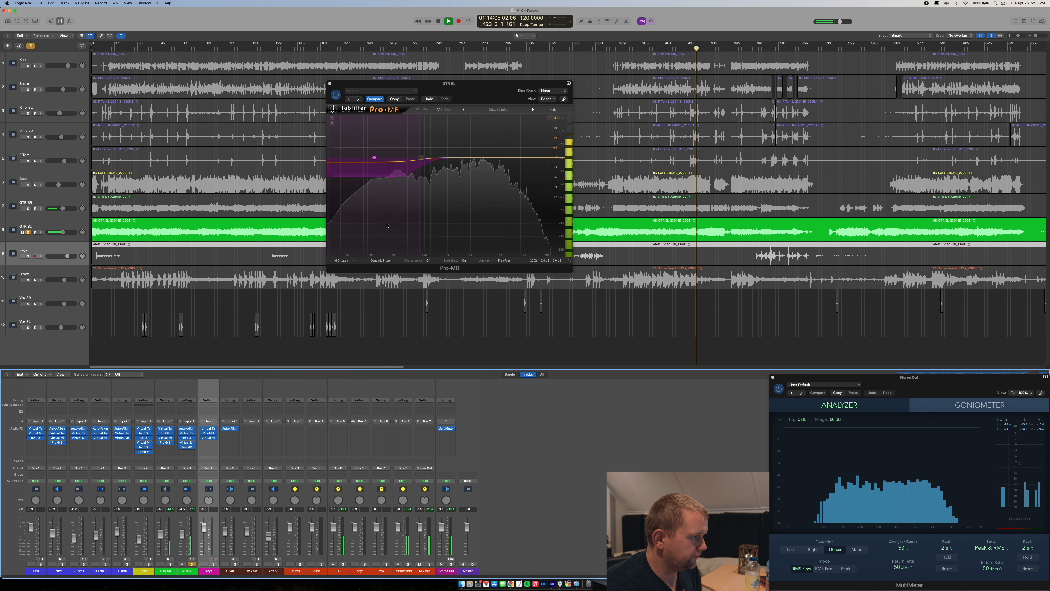
Replay GTR SL from around bar 377, examine its Pro-MB low-band settings, and close the plug-in
{"action": "key", "text": "space"}
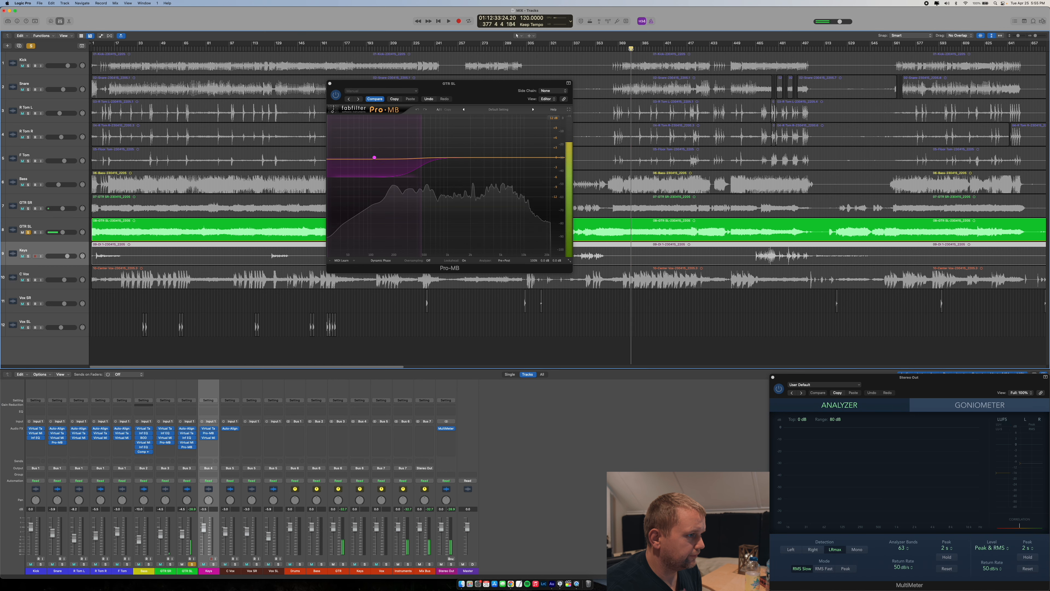
{"action": "key", "text": "space"}
{"action": "left_click", "coordinate": [402, 200]}
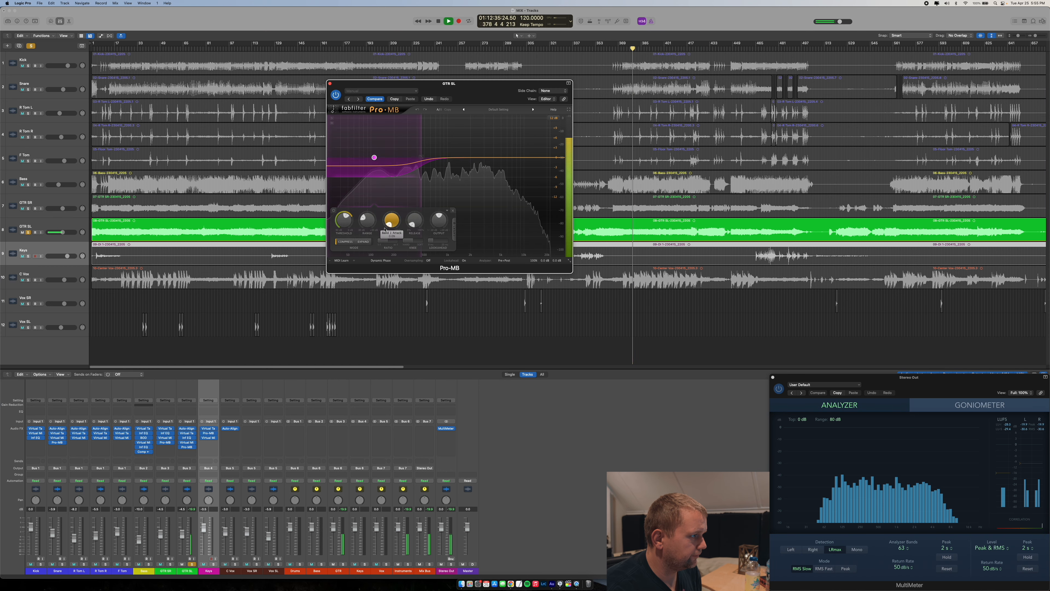
{"action": "left_click", "coordinate": [329, 83]}
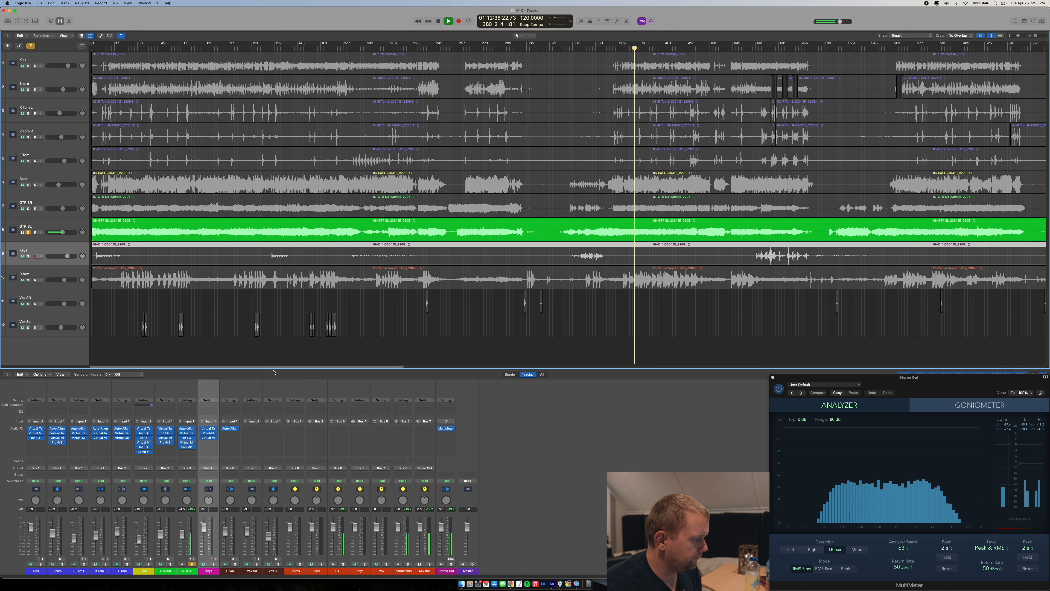
Solo GTR SR alongside GTR SL to adjust GTR SL's fader level, and unsolo both guitars
{"action": "left_click", "coordinate": [170, 564]}
{"action": "left_click_drag", "start_coordinate": [182, 536], "coordinate": [184, 527]}
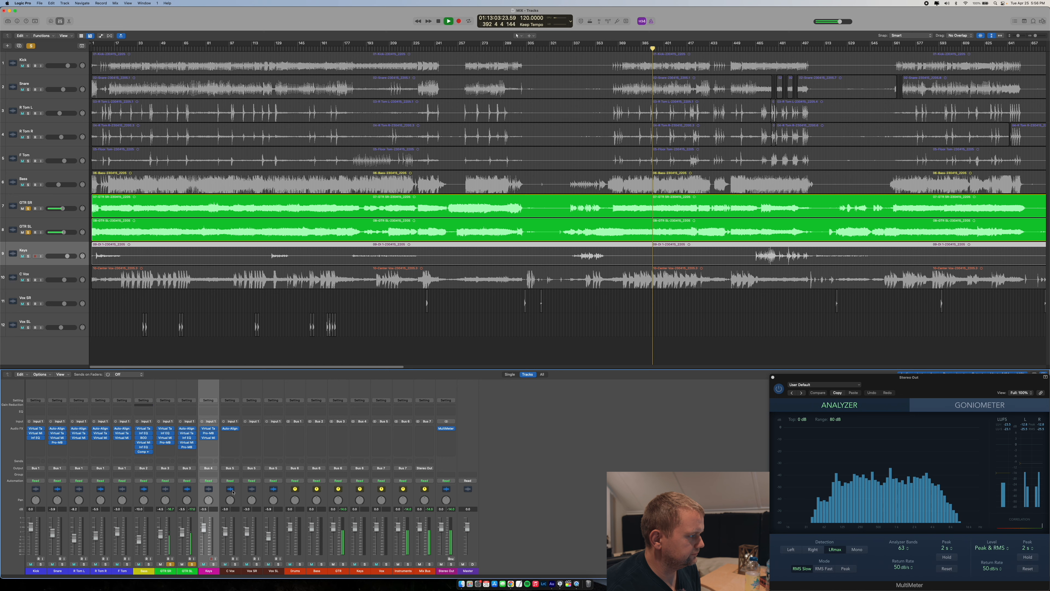
{"action": "left_click", "coordinate": [191, 564]}
{"action": "left_click", "coordinate": [170, 563]}
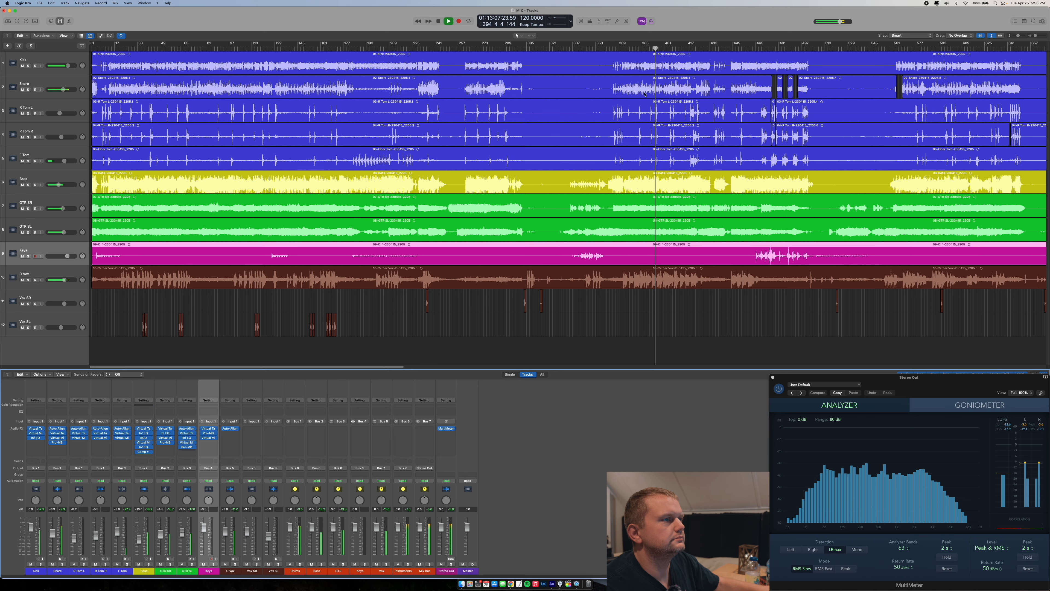
Audition the full mix from around bars 383, 390, 585 and 1891
{"action": "left_click", "coordinate": [638, 46]}
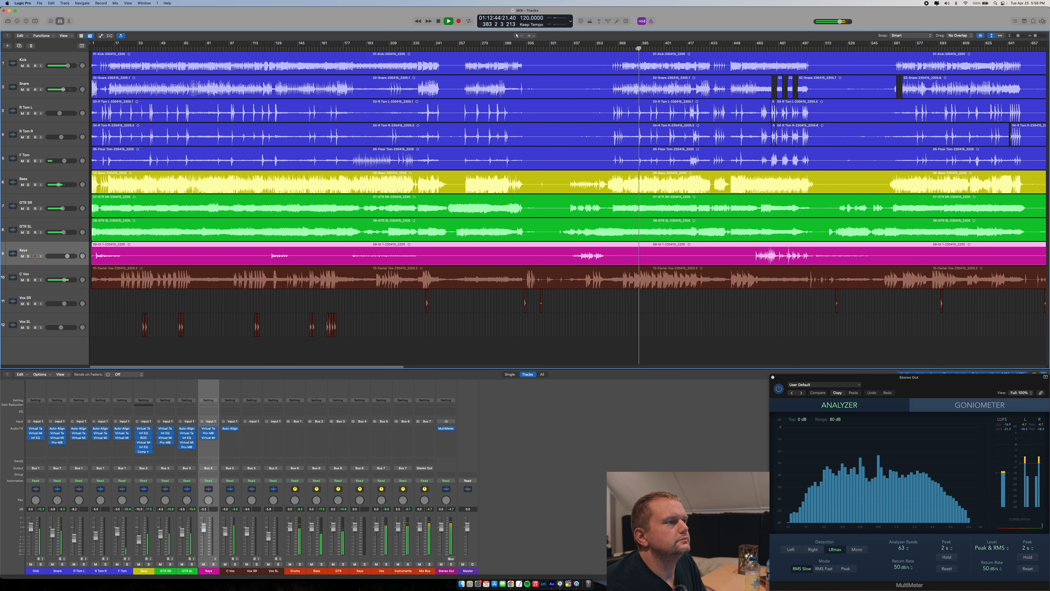
{"action": "left_click", "coordinate": [648, 48]}
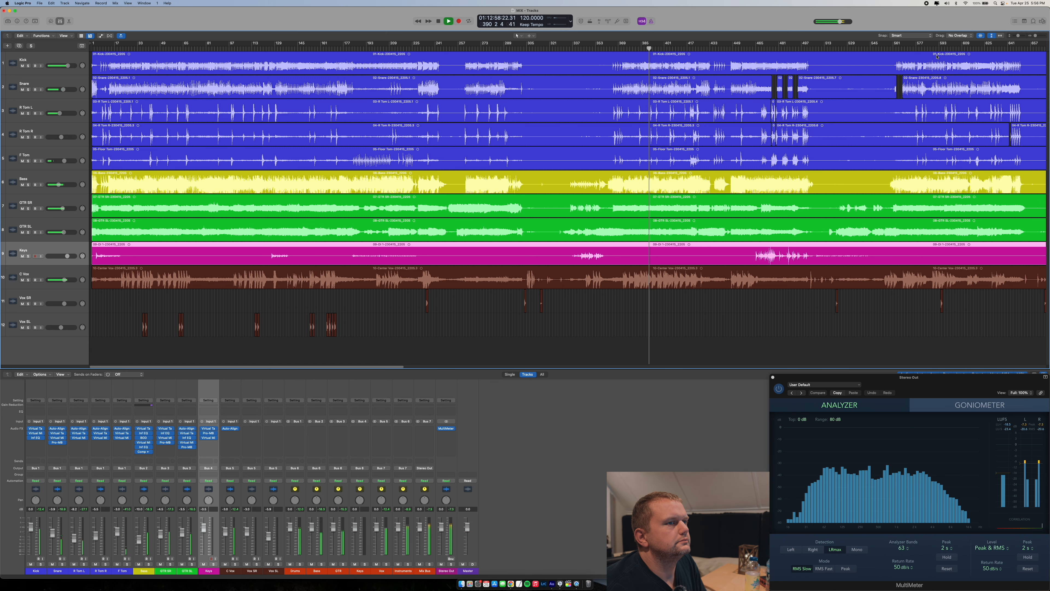
{"action": "left_click", "coordinate": [924, 49]}
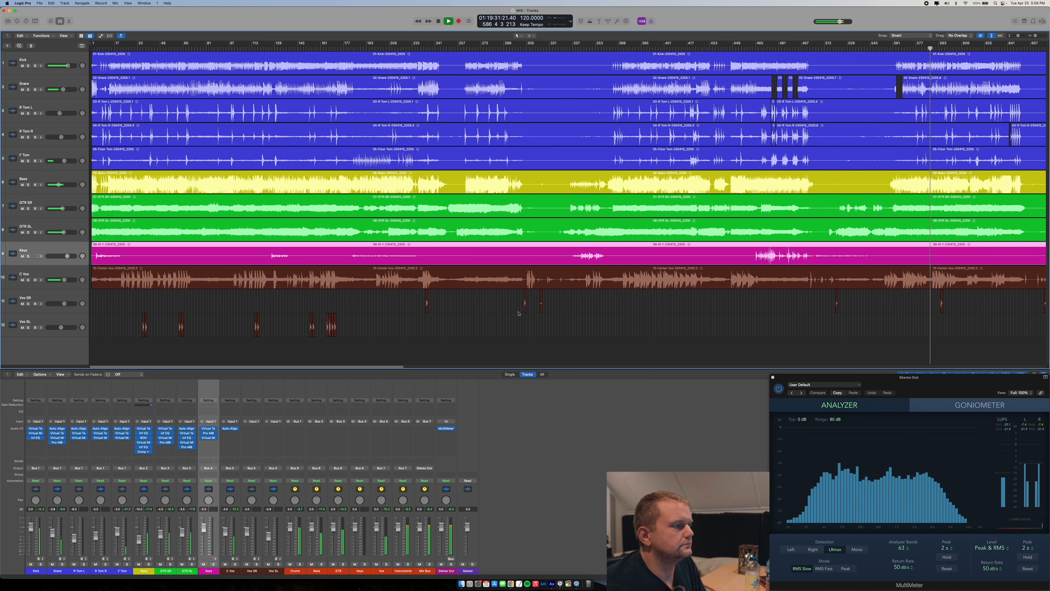
{"action": "left_click_drag", "start_coordinate": [400, 367], "coordinate": [1048, 362]}
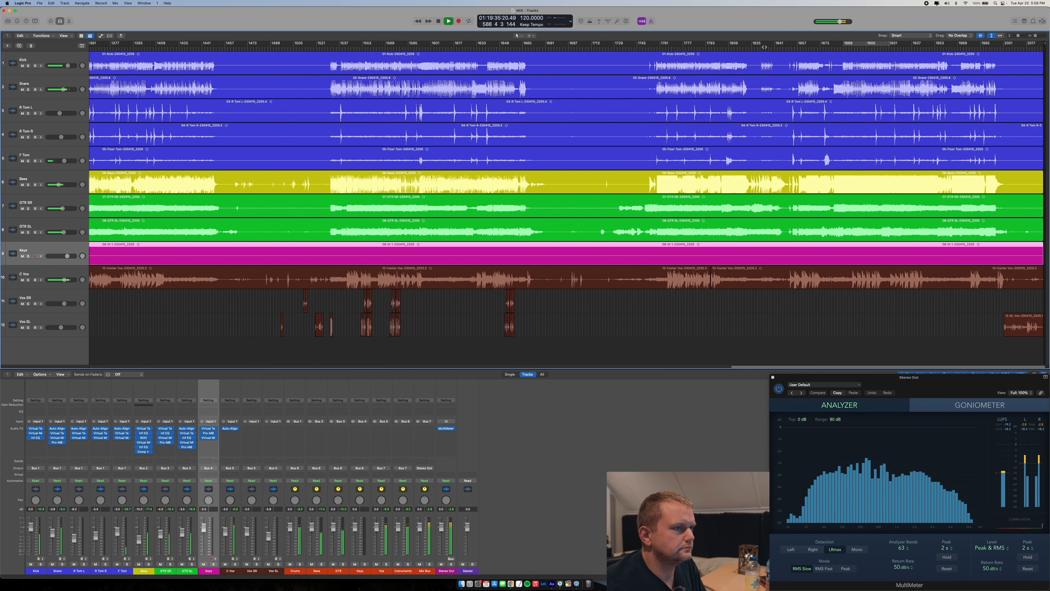
{"action": "left_click", "coordinate": [846, 48]}
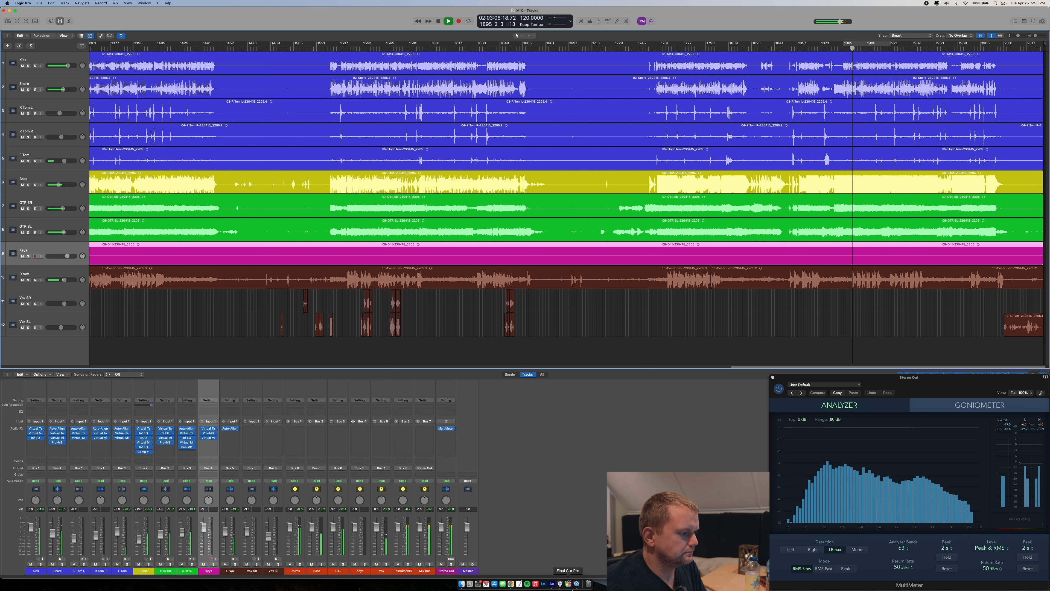
Check the audio recording in Adobe Audition and return to Logic Pro
{"action": "left_click", "coordinate": [553, 587]}
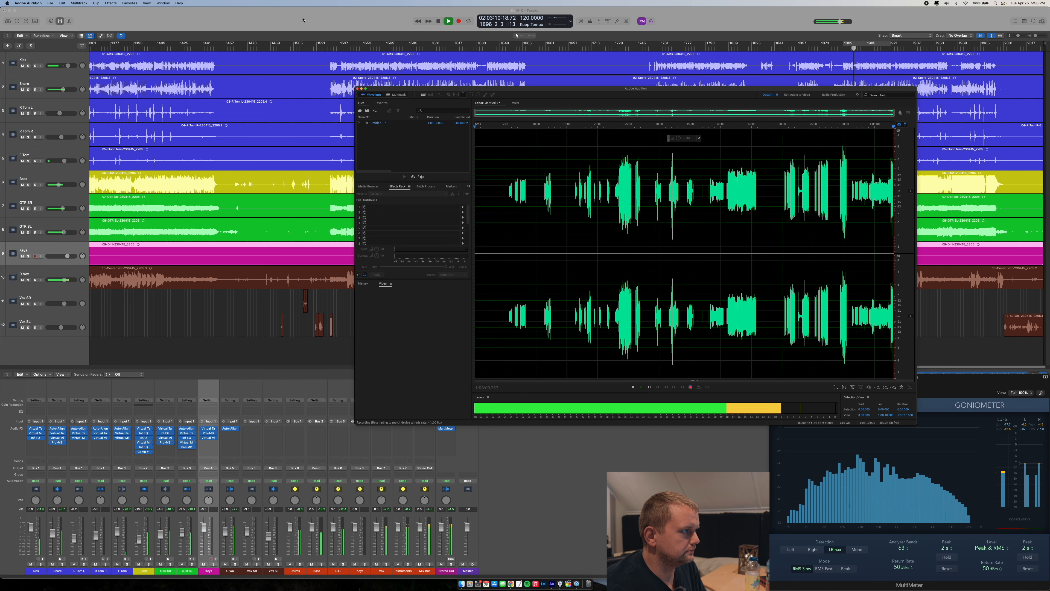
{"action": "left_click", "coordinate": [307, 17]}
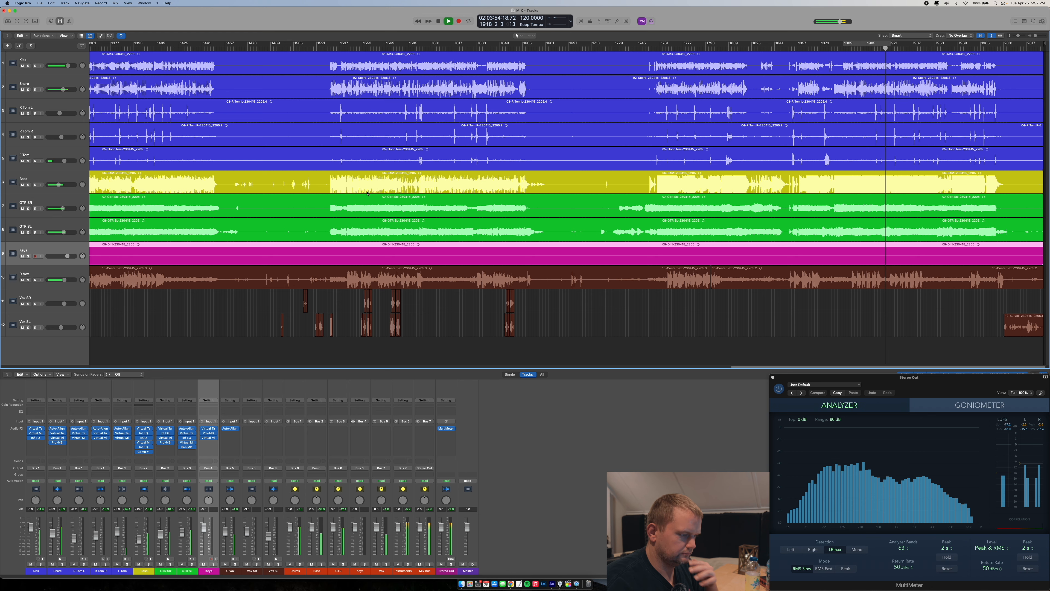
Show the whole session, play the mix from near its start, and compare it with the Vox bus muted and unmuted
{"action": "left_click_drag", "start_coordinate": [1035, 38], "coordinate": [1009, 37]}
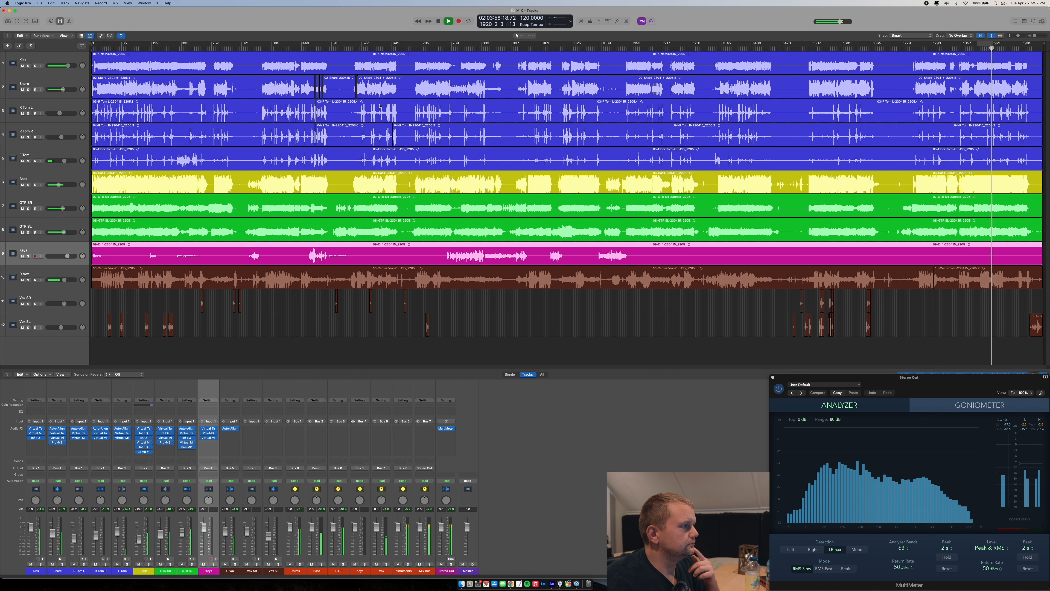
{"action": "left_click", "coordinate": [100, 49]}
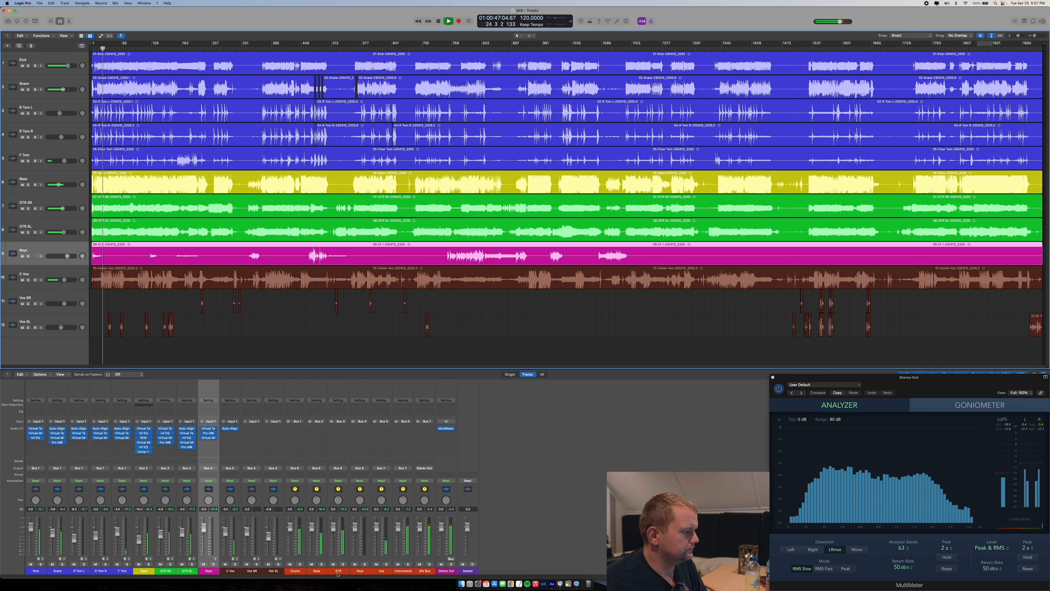
{"action": "left_click", "coordinate": [376, 564]}
{"action": "left_click", "coordinate": [378, 565]}
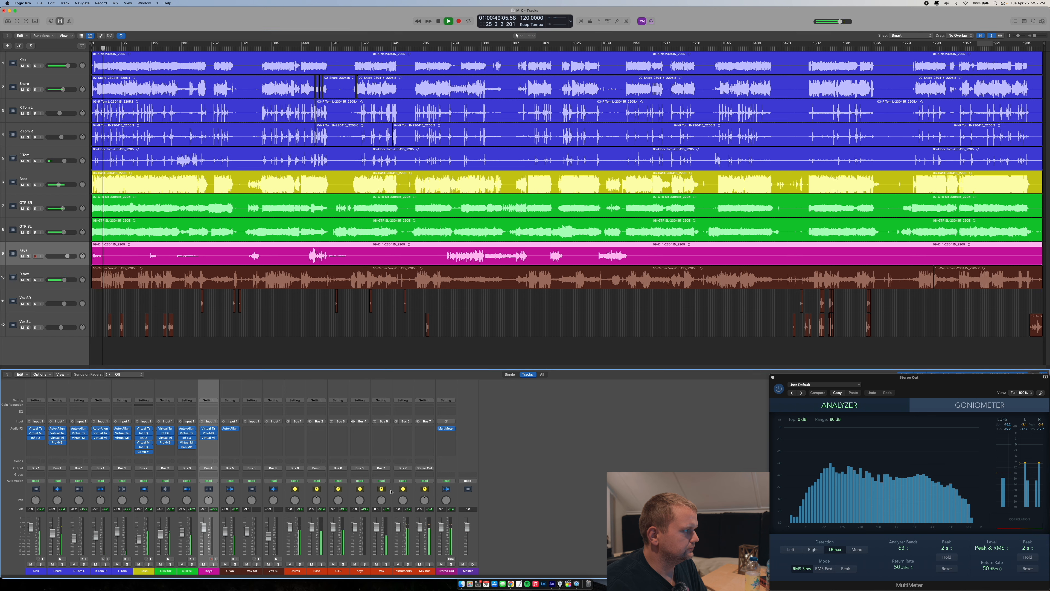
Audition the full mix from around bars 140, 390 and 590, and return to around bar 391
{"action": "left_click", "coordinate": [156, 48]}
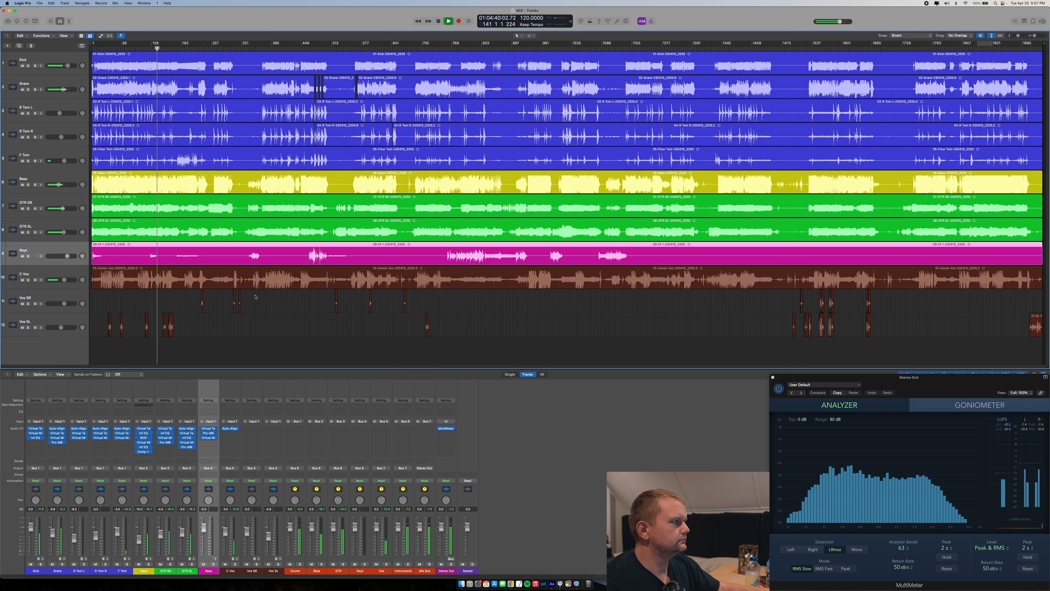
{"action": "left_click", "coordinate": [273, 49]}
{"action": "key", "text": "space"}
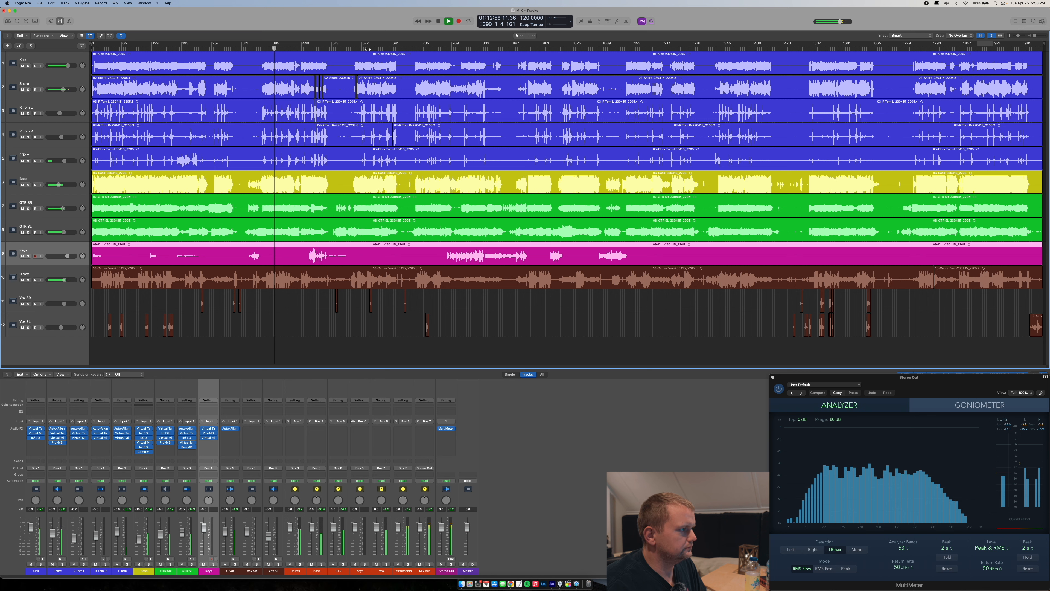
{"action": "left_click", "coordinate": [368, 49]}
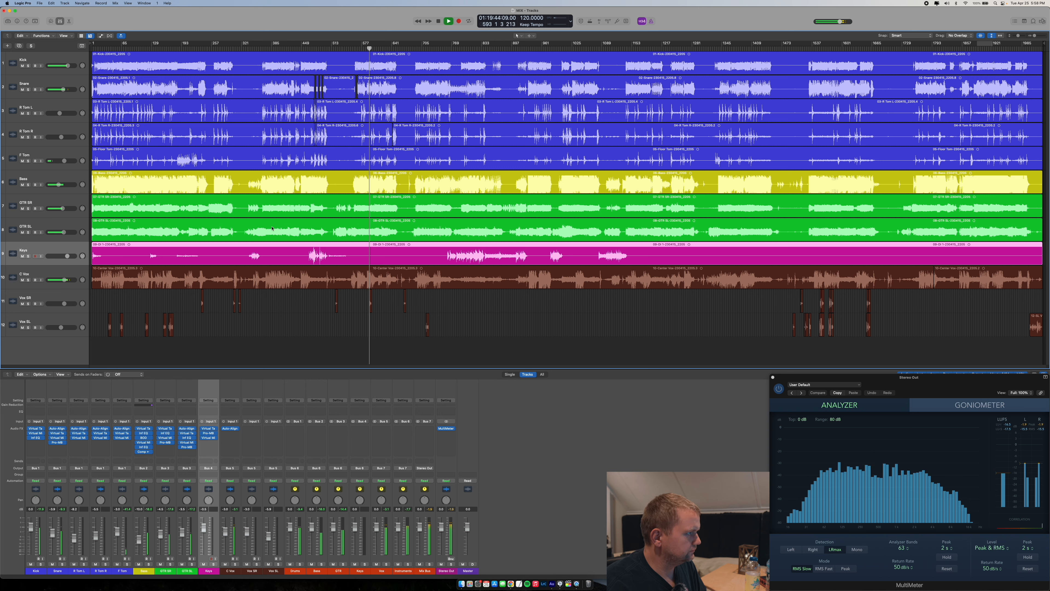
{"action": "left_click", "coordinate": [274, 47]}
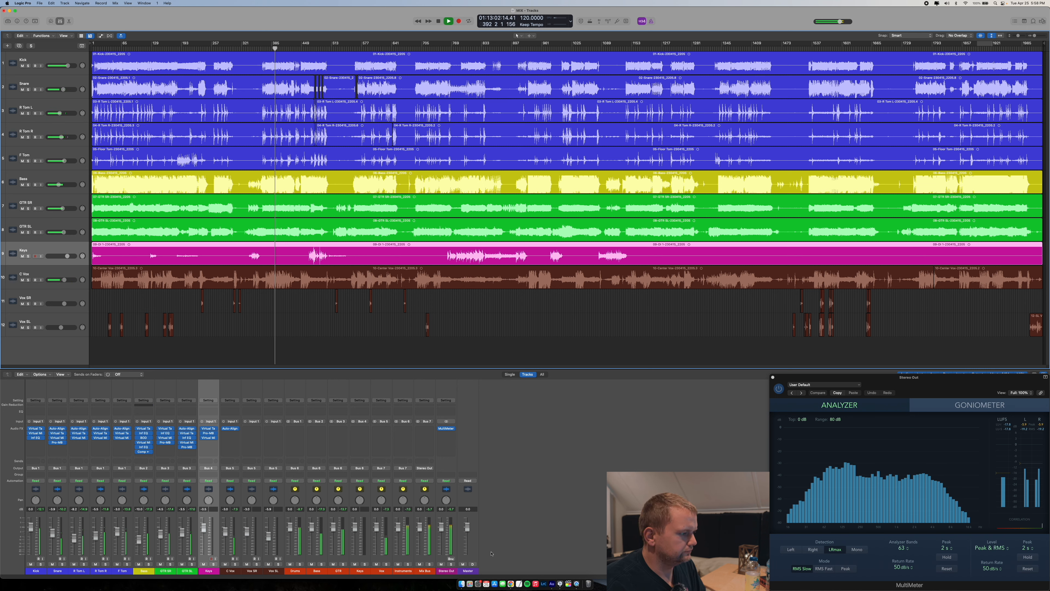
{"action": "key", "text": "space"}
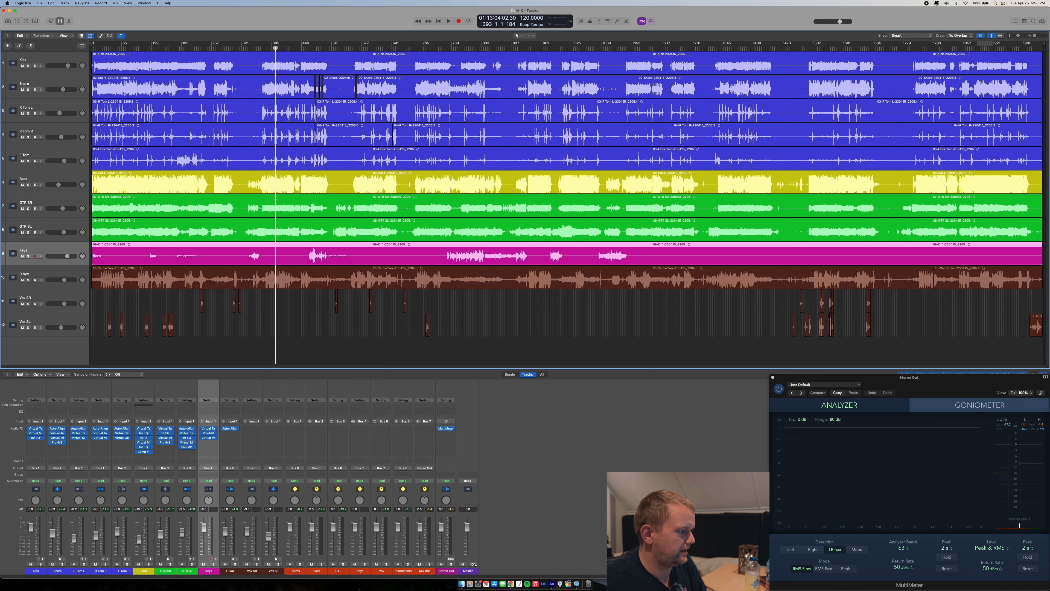
{"action": "key", "text": "space"}
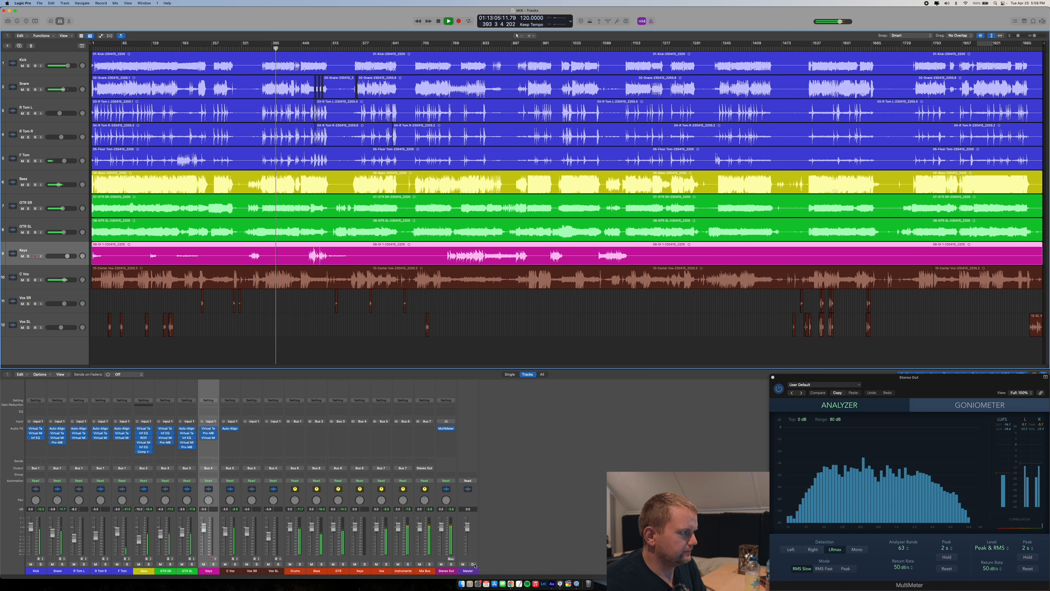
Dim the master output and audition the mix from around bars 736, 1038 and 1890
{"action": "left_click", "coordinate": [473, 564]}
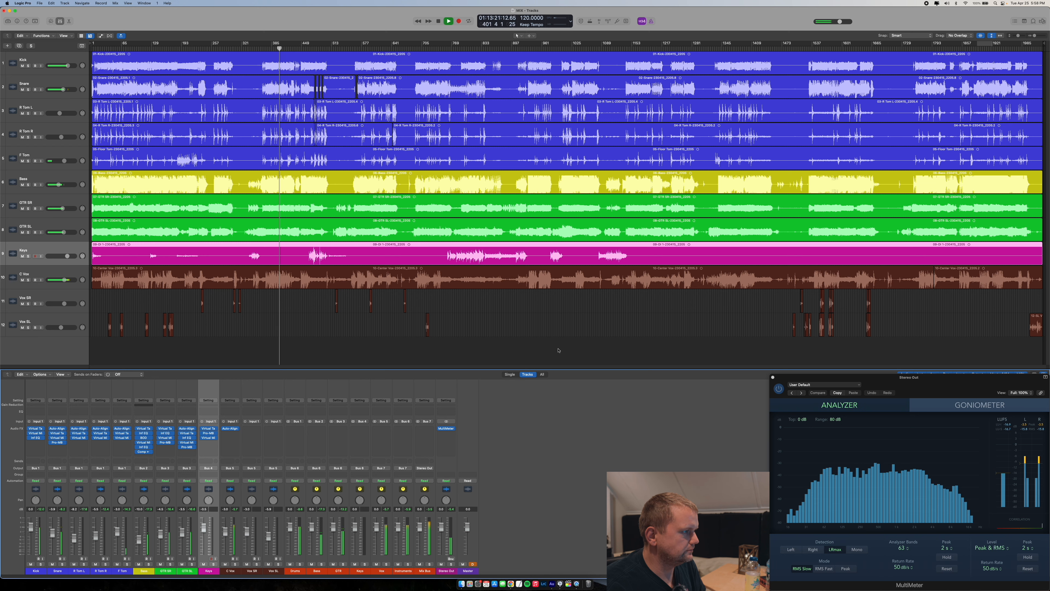
{"action": "left_click", "coordinate": [436, 48]}
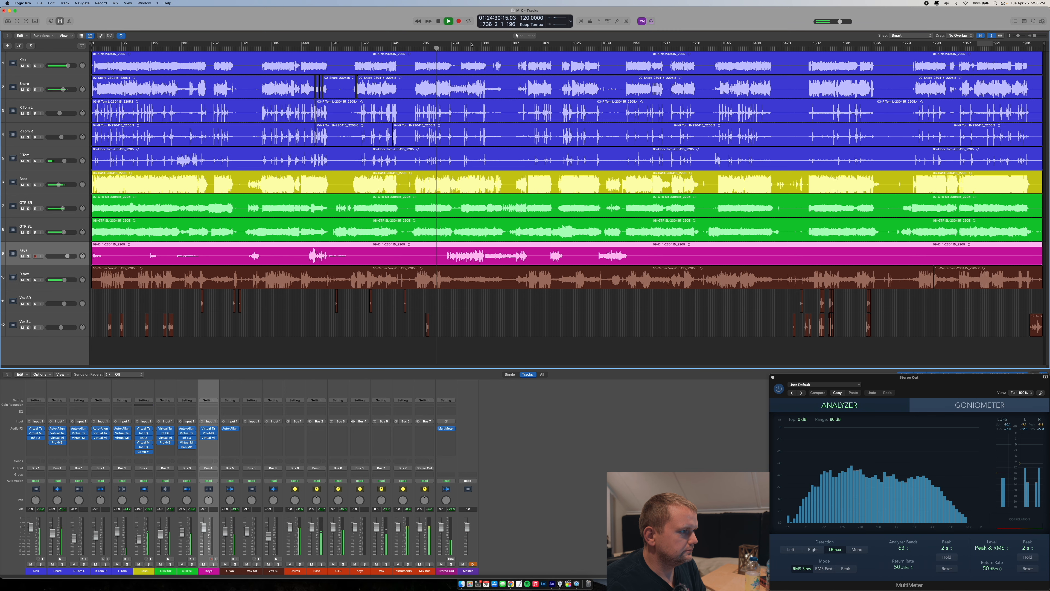
{"action": "left_click", "coordinate": [578, 48]}
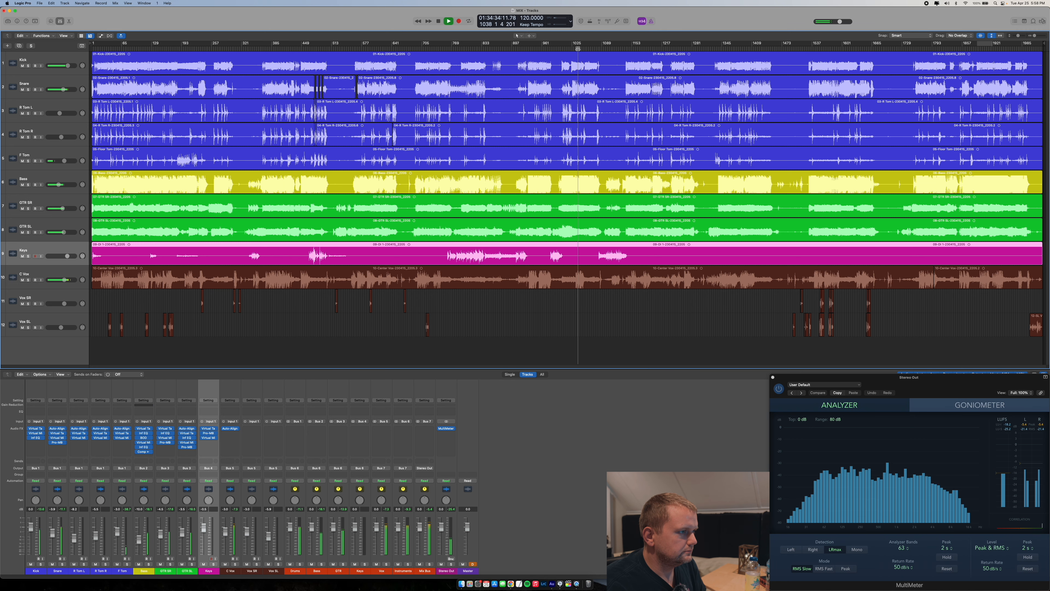
{"action": "left_click", "coordinate": [978, 48]}
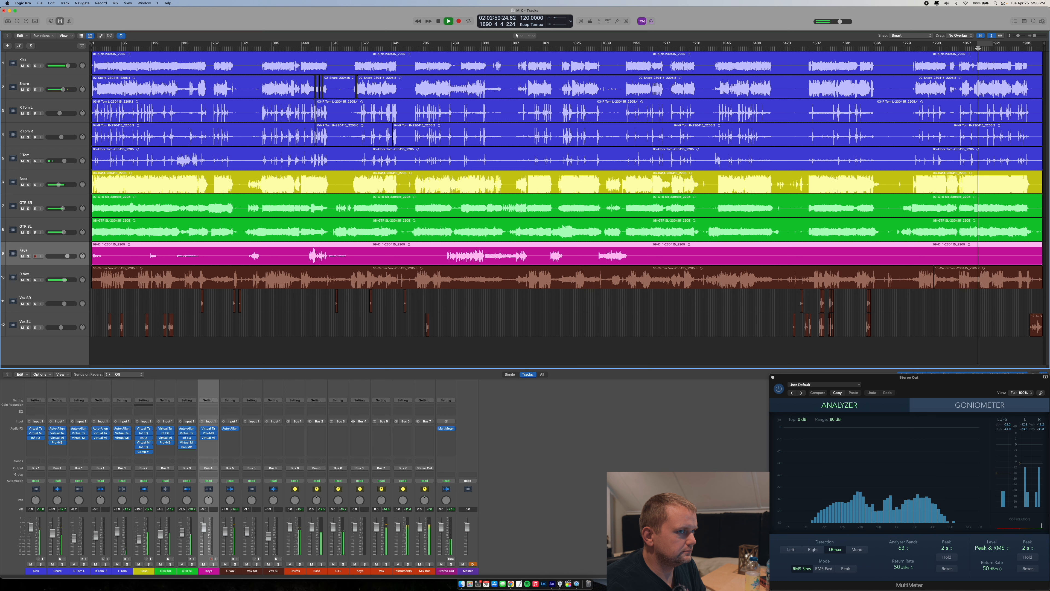
Turn off the master output's dim and mute the Bass track
{"action": "left_click", "coordinate": [472, 563]}
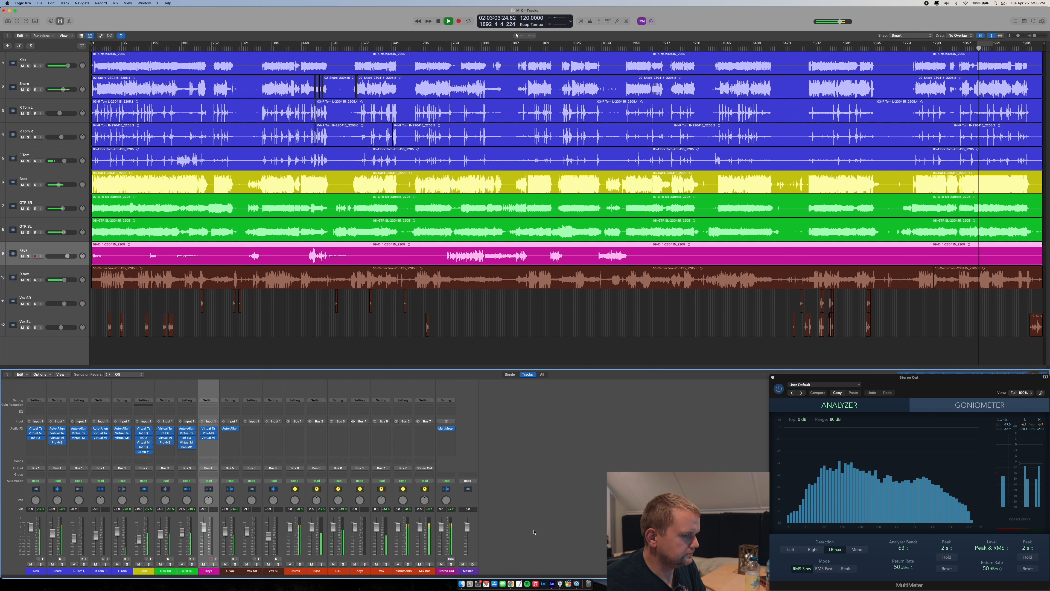
{"action": "left_click", "coordinate": [139, 564]}
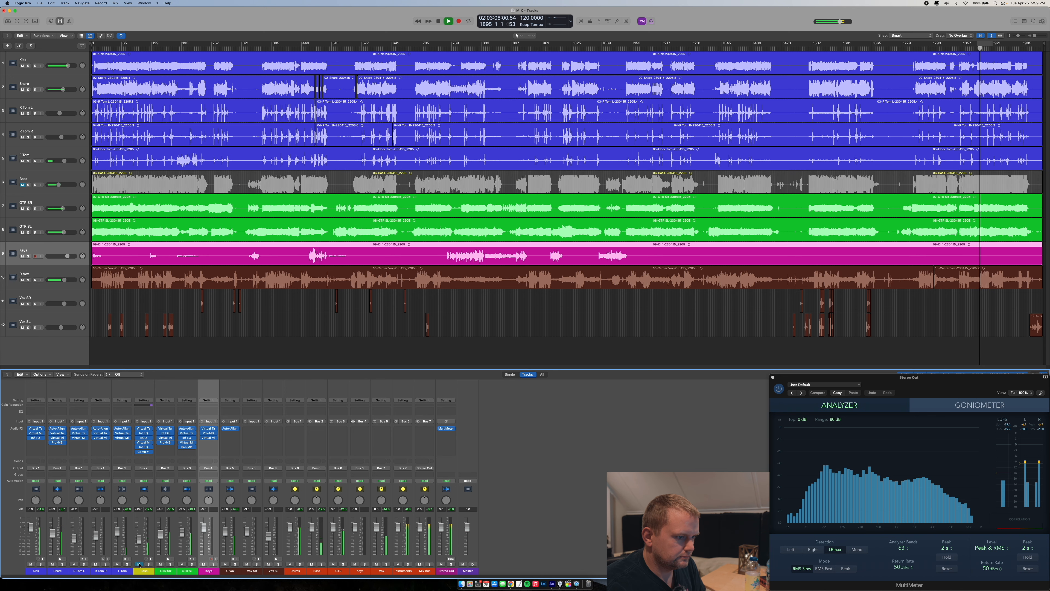
Unmute the Bass track and compare the mix with the Kick track muted and unmuted
{"action": "left_click", "coordinate": [139, 564]}
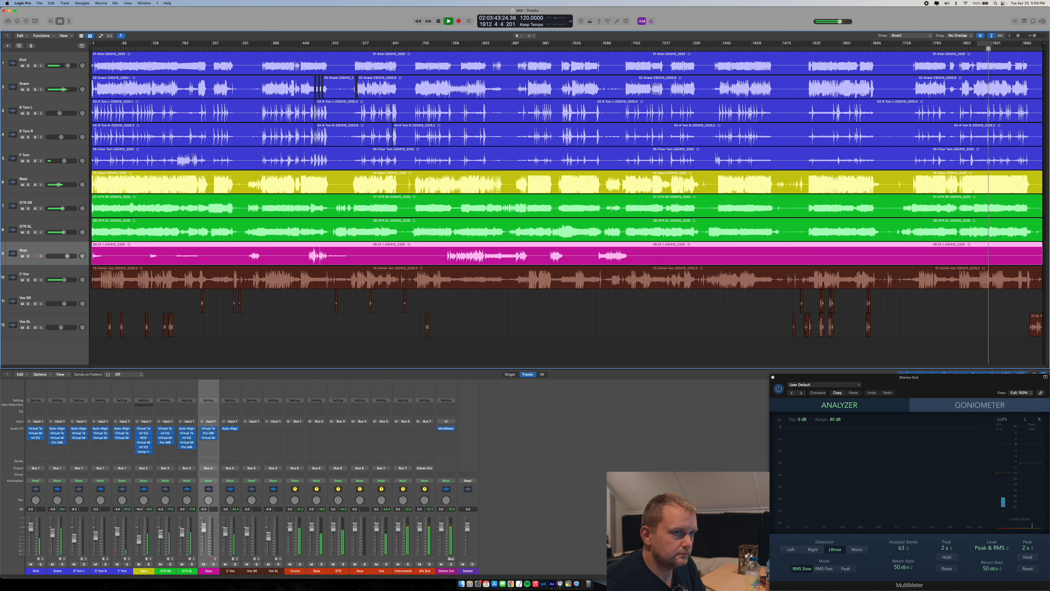
{"action": "left_click", "coordinate": [30, 564]}
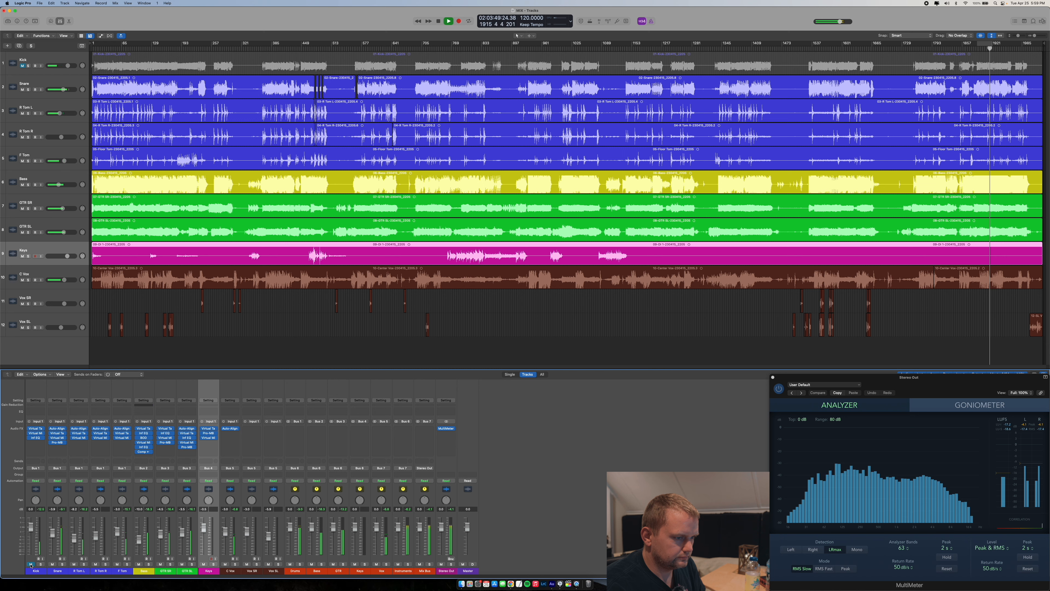
{"action": "left_click", "coordinate": [31, 564]}
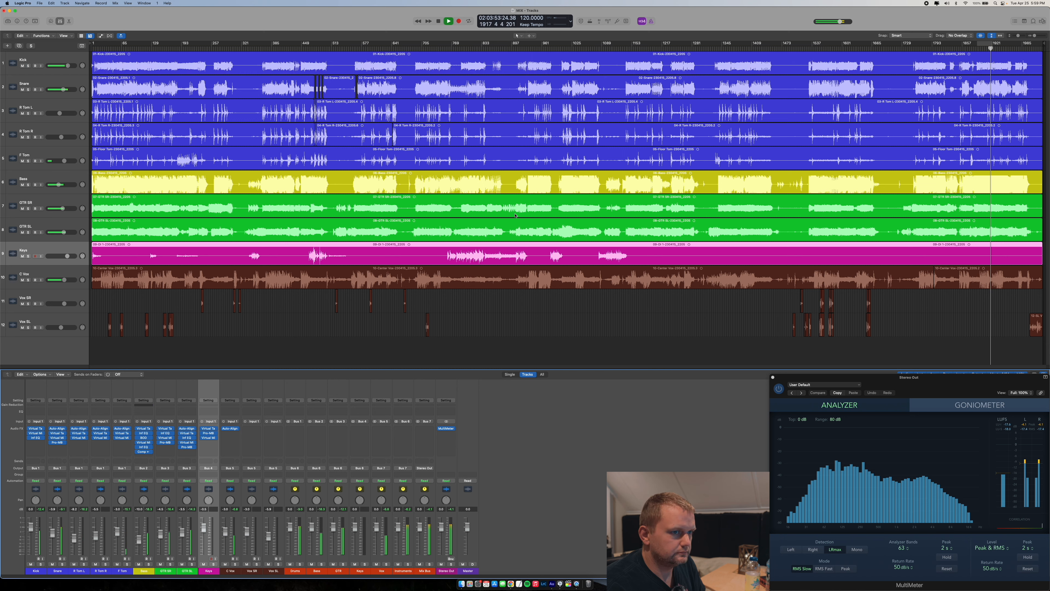
Audition the full mix from around bars 1029, 952, 963 and 815
{"action": "left_click", "coordinate": [574, 49]}
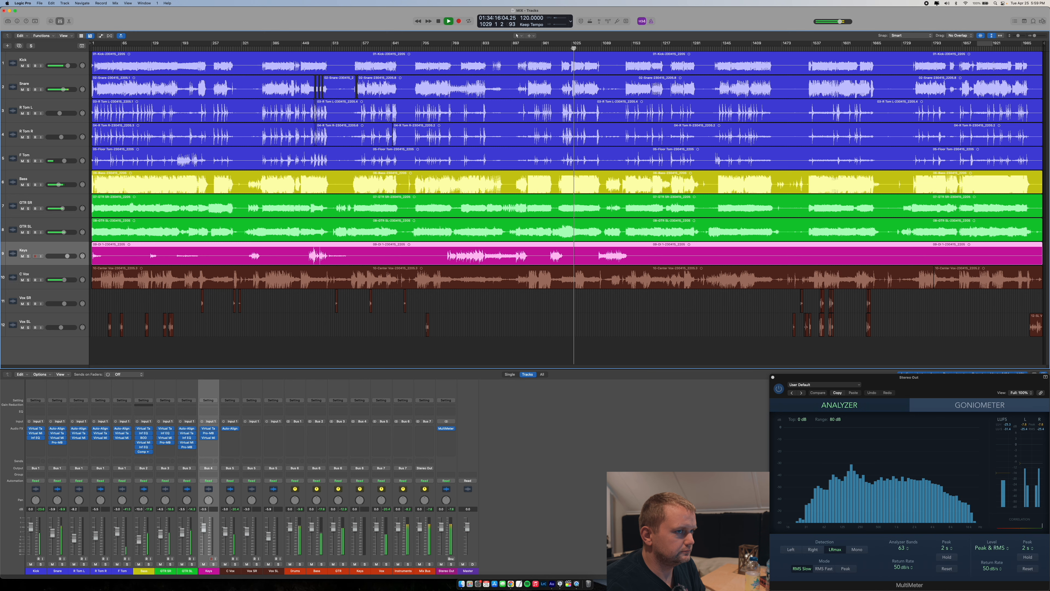
{"action": "left_click", "coordinate": [537, 49]}
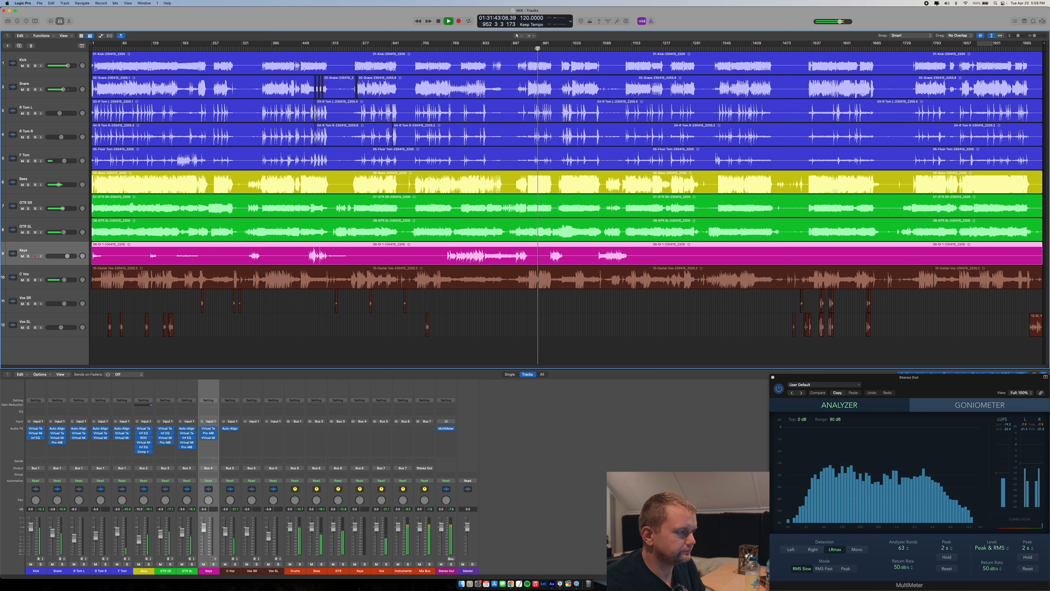
{"action": "left_click", "coordinate": [542, 48]}
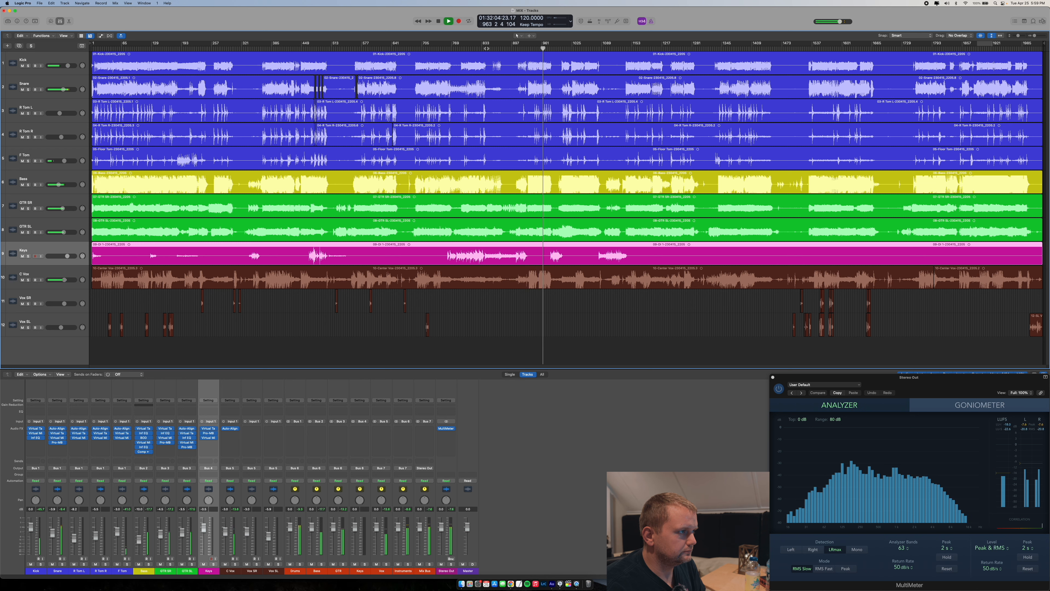
{"action": "left_click", "coordinate": [473, 49]}
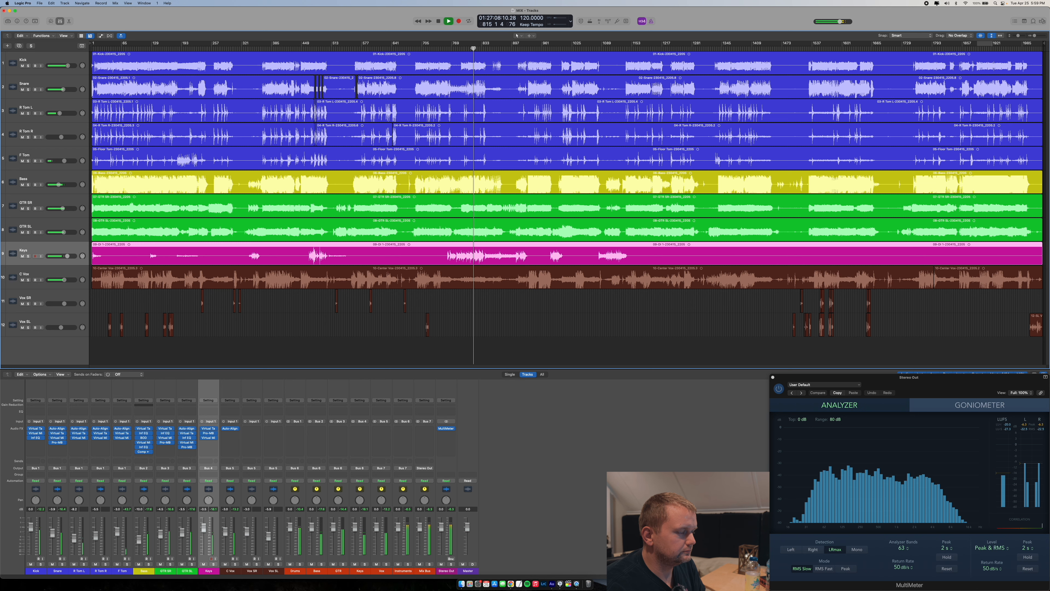
Audition the mix from around bar 1559, turn off the master output's dim, and stop playback
{"action": "left_click", "coordinate": [825, 50]}
{"action": "left_click", "coordinate": [823, 49]}
{"action": "left_click", "coordinate": [819, 48]}
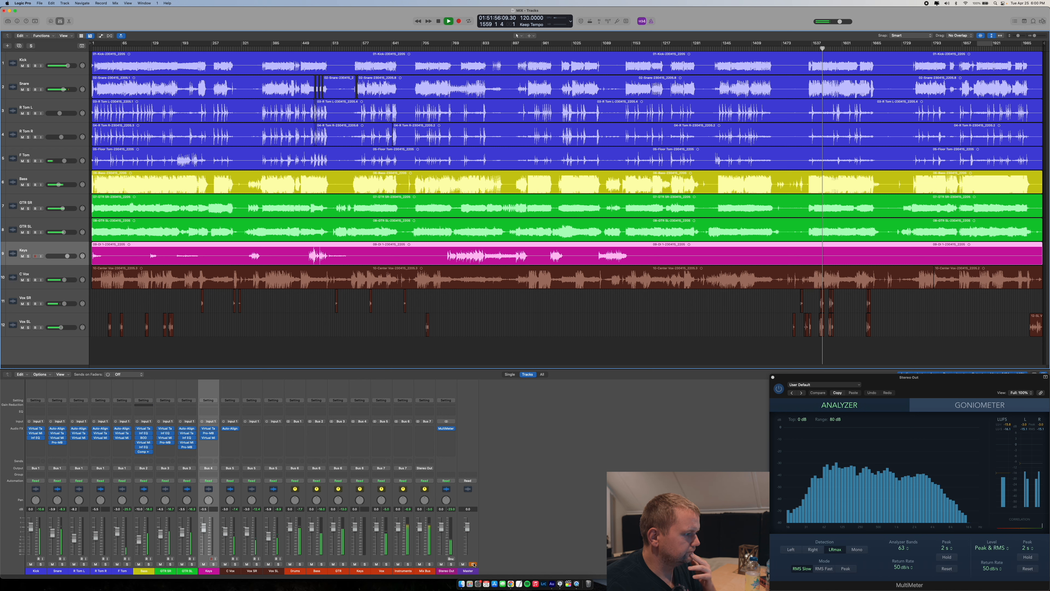
{"action": "left_click", "coordinate": [473, 564]}
{"action": "key", "text": "space"}
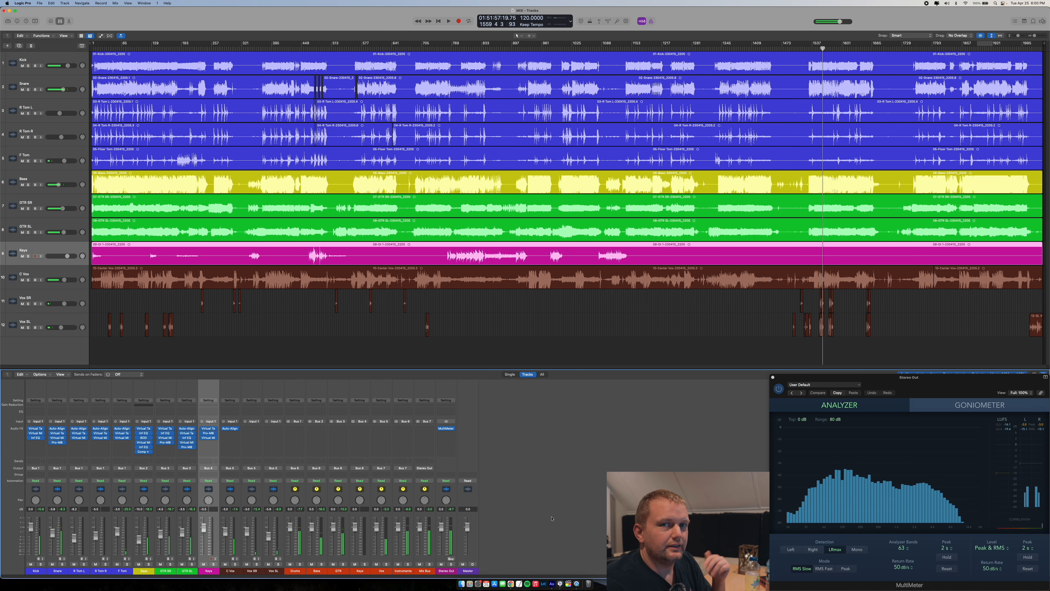